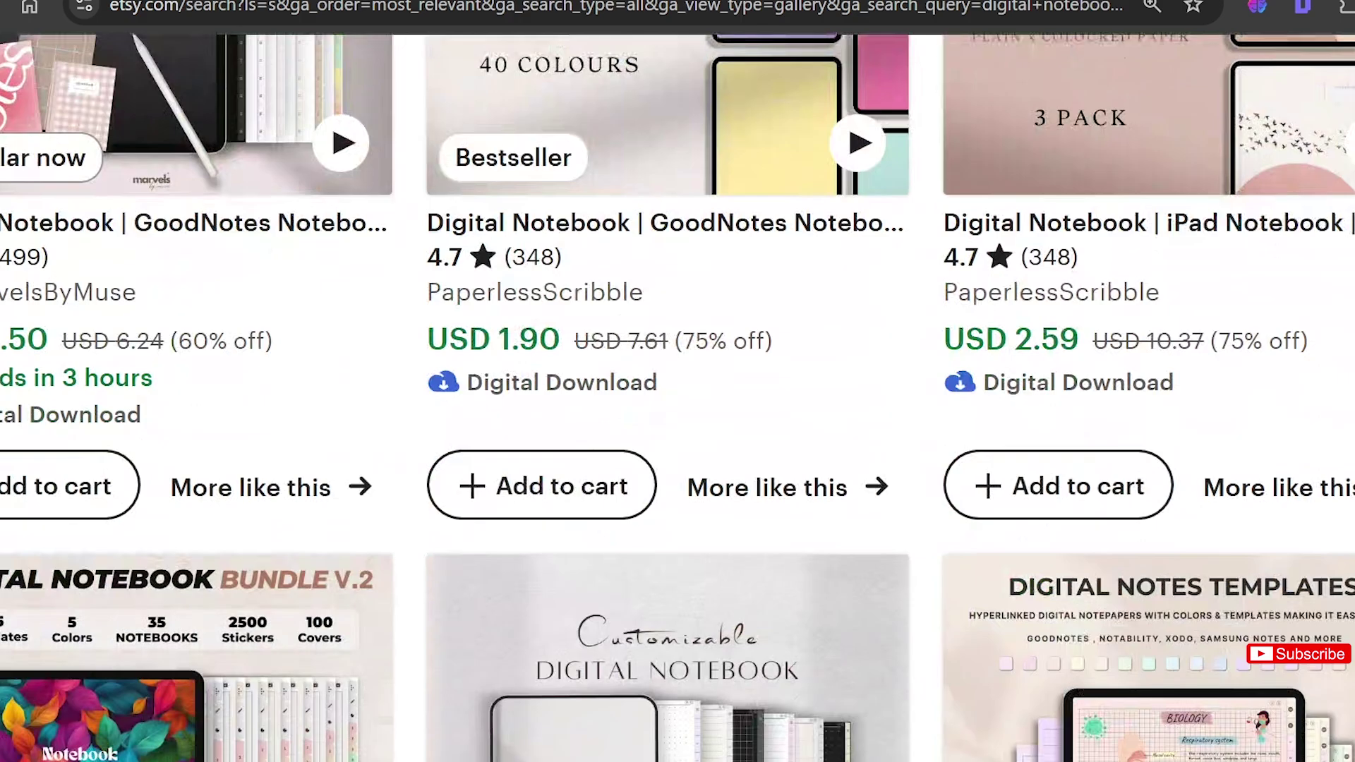
pyautogui.scroll(-1, 677, 424)
pyautogui.scroll(5, 678, 424)
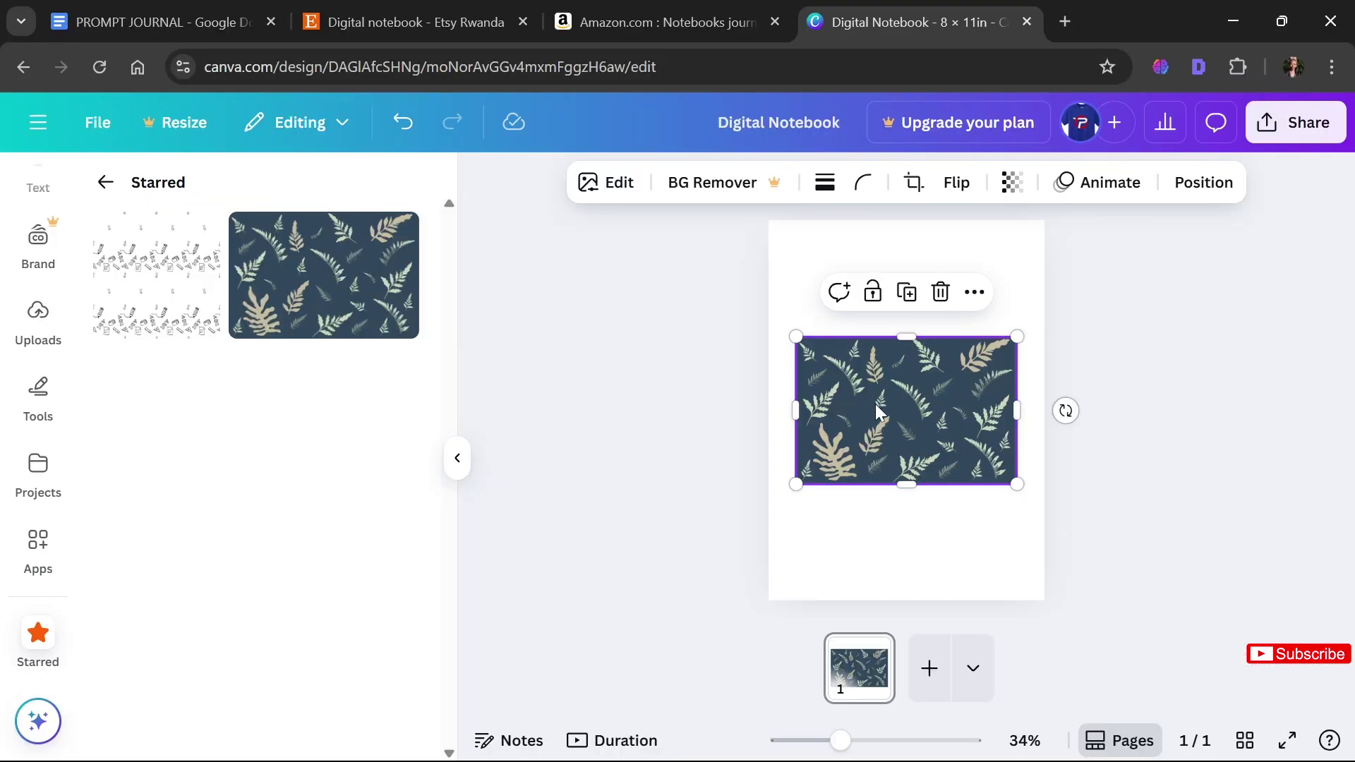
# Move the dark blue leaf pattern to the page's top-left corner and enlarge it toward the lower right
pyautogui.moveTo(877, 388); pyautogui.dragTo(854, 265)
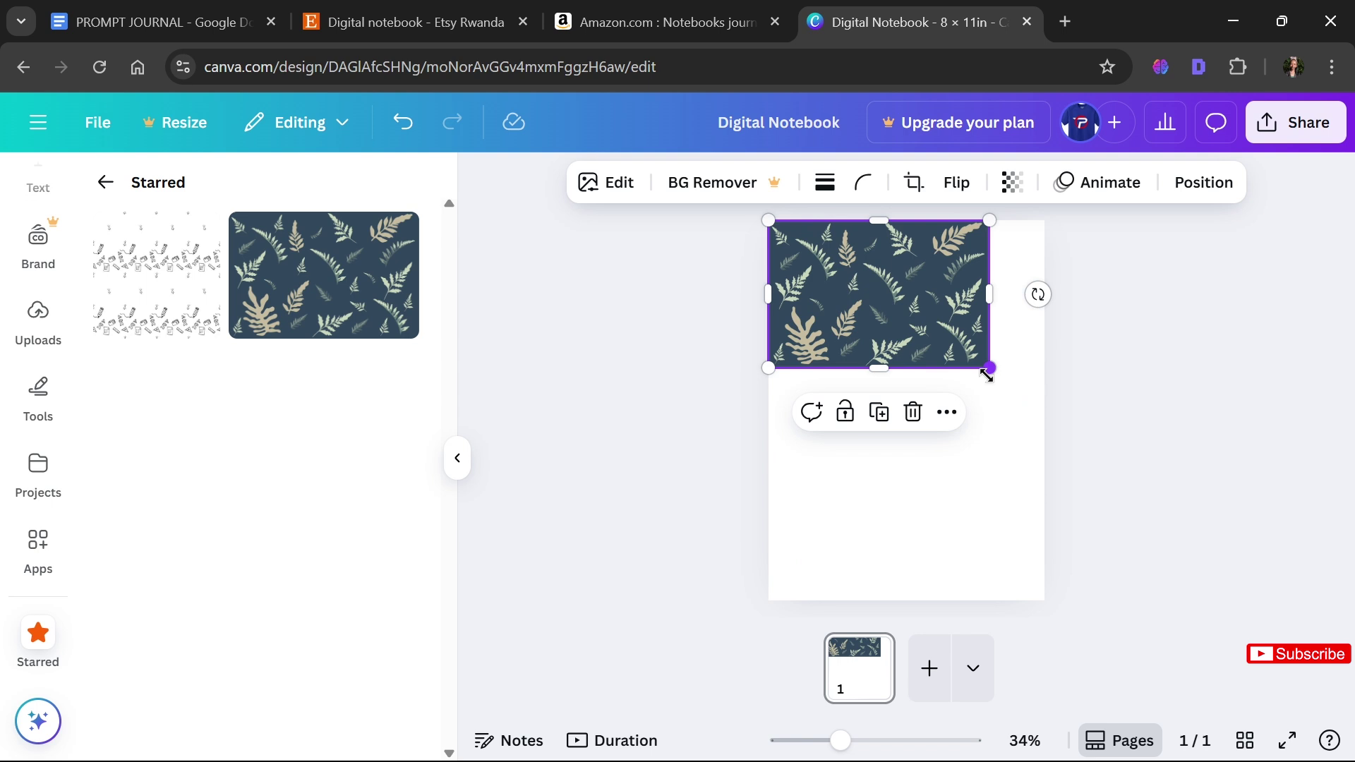
pyautogui.moveTo(989, 369); pyautogui.dragTo(1065, 532)
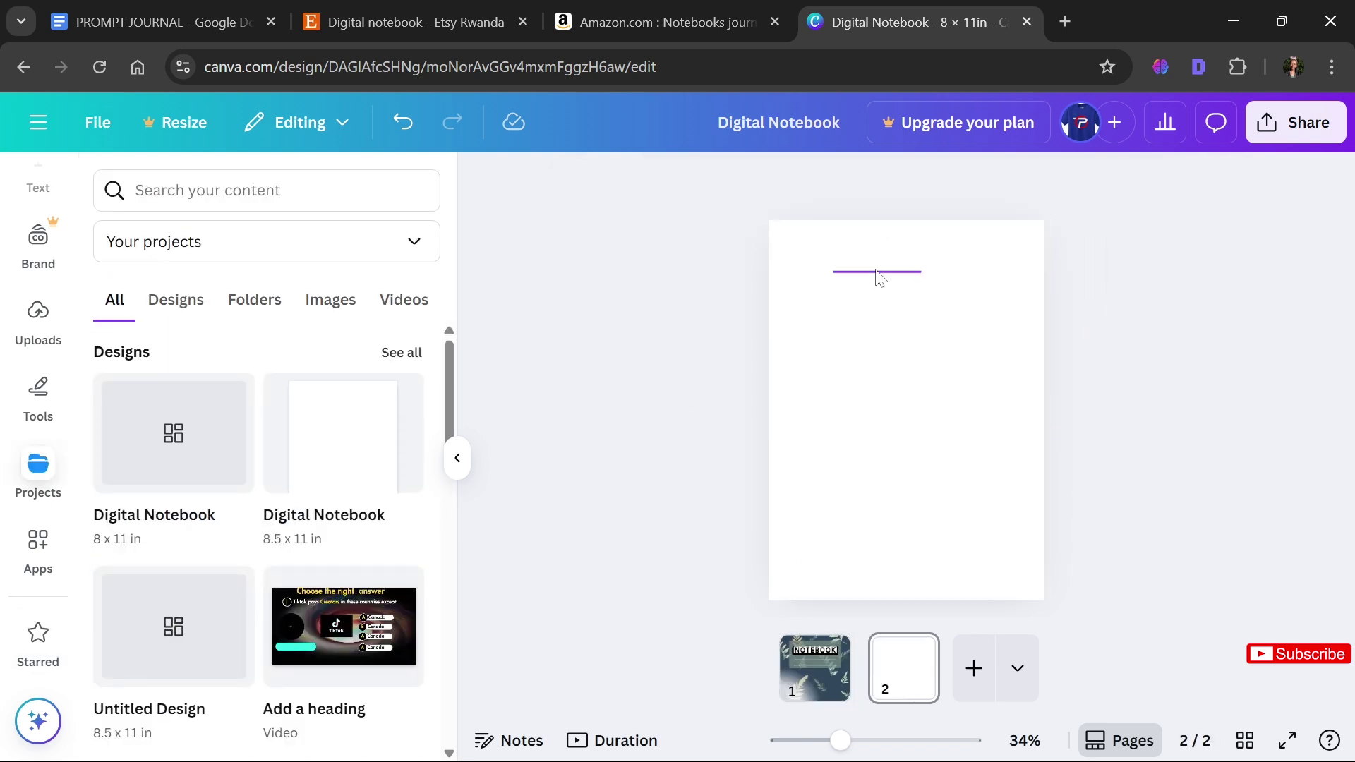
# Stretch the line on page 2 to nearly the page's width and place it near the page's top
pyautogui.click(878, 274)
pyautogui.moveTo(921, 271); pyautogui.dragTo(1016, 271)
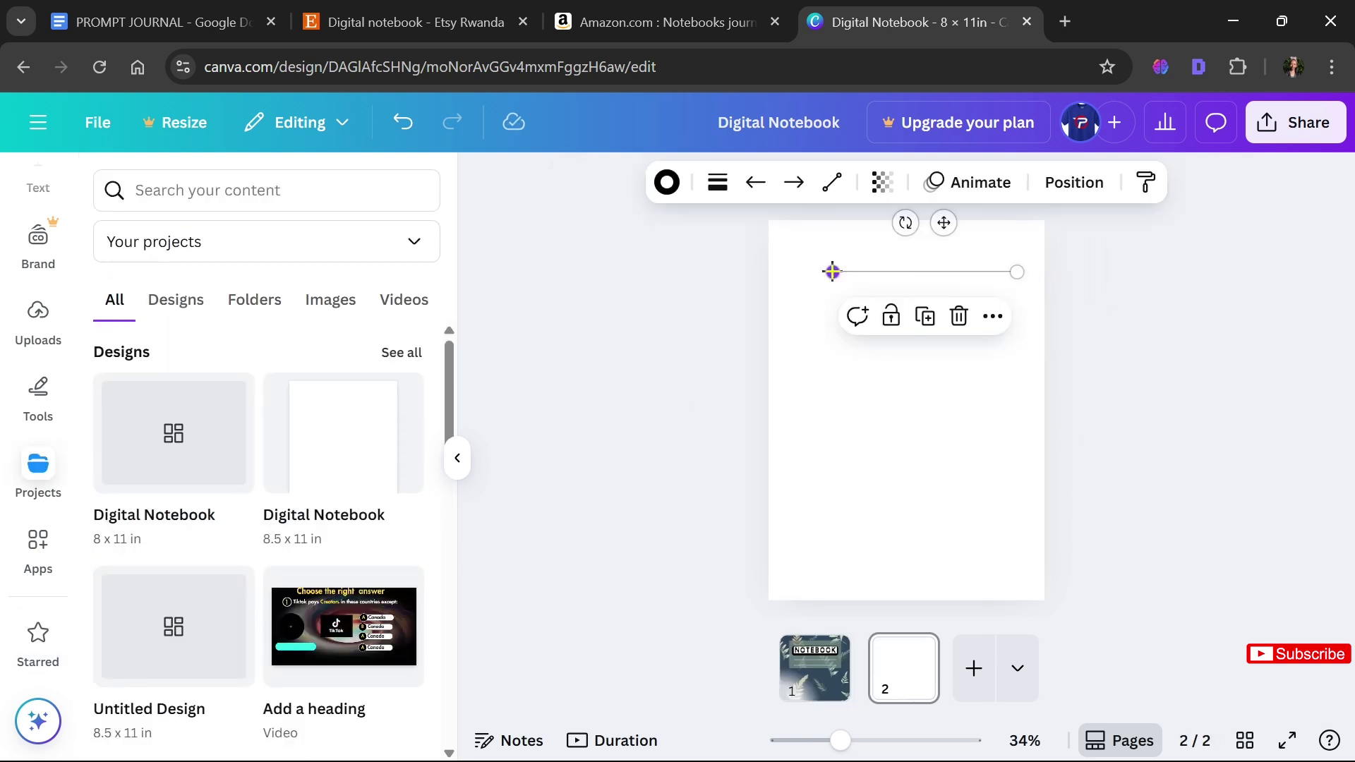
pyautogui.moveTo(833, 271); pyautogui.dragTo(796, 271)
pyautogui.moveTo(1064, 290)
pyautogui.mouseDown()
pyautogui.moveTo(1066, 266)
pyautogui.moveTo(1068, 290)
pyautogui.mouseUp()
# Duplicate the line repeatedly at even spacing until ruled lines fill page 2 down to its bottom margin
pyautogui.hotkey('ctrl', 'd')
pyautogui.hotkey('ctrl', 'd')
pyautogui.hotkey('ctrl', 'd')
pyautogui.hotkey('ctrl', 'd')
pyautogui.hotkey('ctrl', 'd')
pyautogui.hotkey('ctrl', 'd')
pyautogui.hotkey('ctrl', 'd')
pyautogui.hotkey('ctrl', 'd')
pyautogui.hotkey('ctrl', 'd')
pyautogui.hotkey('ctrl', 'd')
pyautogui.hotkey('ctrl', 'd')
pyautogui.hotkey('ctrl', 'd')
pyautogui.hotkey('ctrl', 'd')
pyautogui.hotkey('ctrl', 'd')
pyautogui.hotkey('ctrl', 'd')
pyautogui.hotkey('ctrl', 'd')
pyautogui.hotkey('ctrl', 'd')
pyautogui.hotkey('ctrl', 'd')
pyautogui.hotkey('ctrl', 'd')
pyautogui.hotkey('ctrl', 'd')
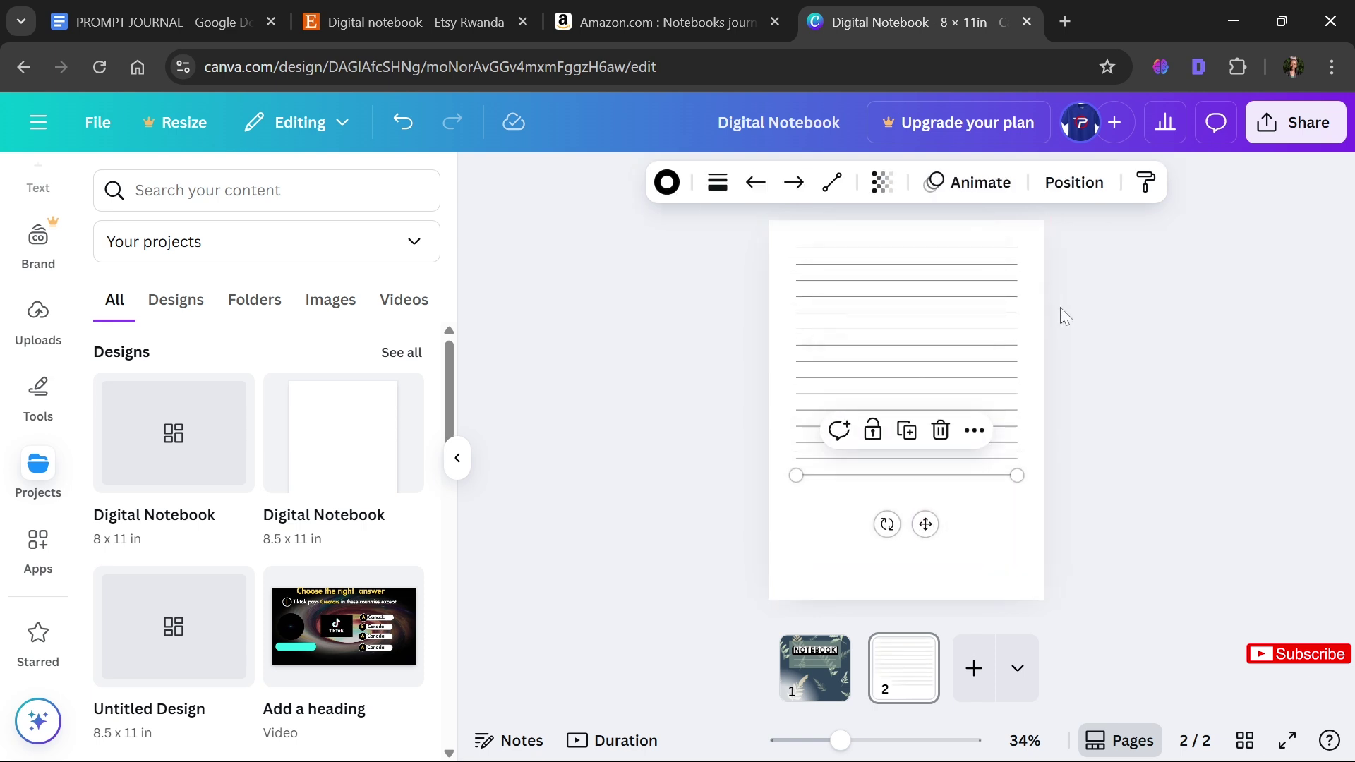
pyautogui.click(1060, 307)
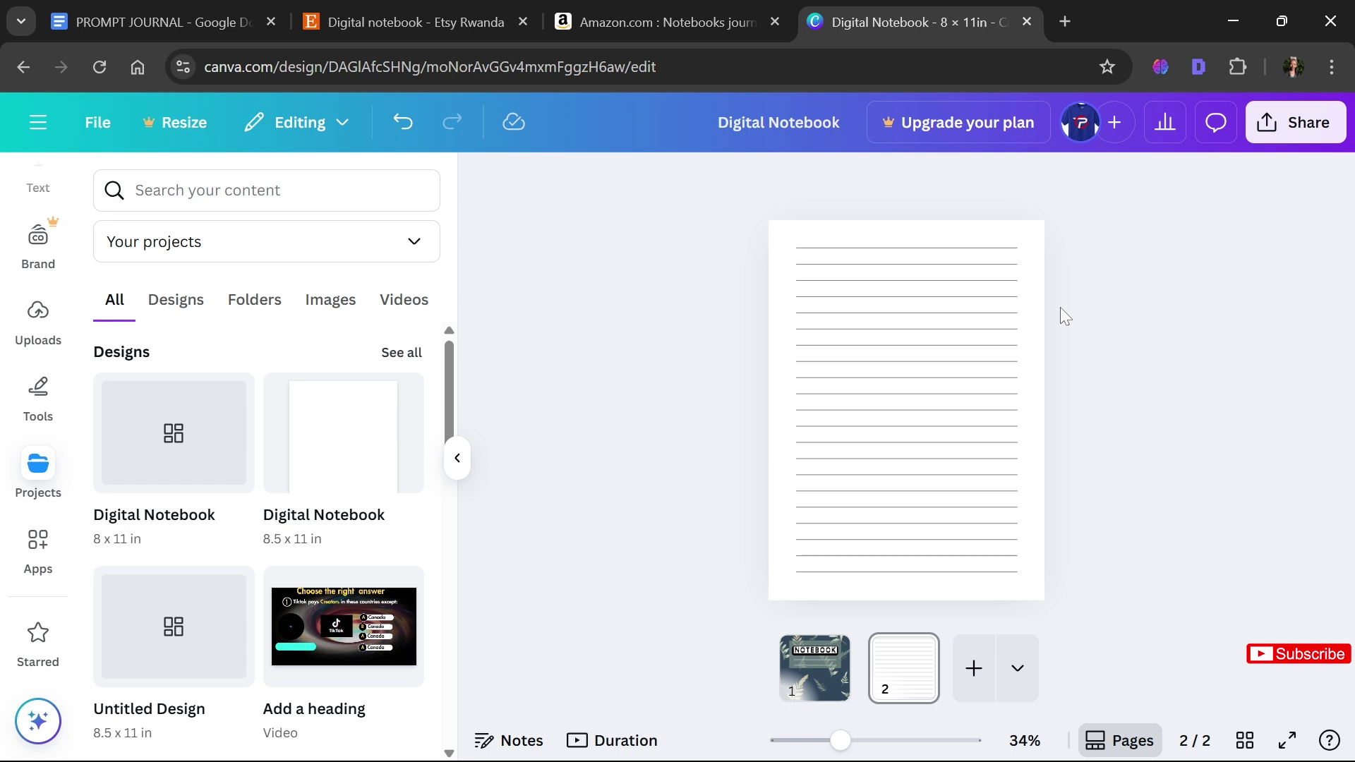
# Delete the topmost ruled line and shorten the next two lines to the right half of the page
pyautogui.click(802, 249)
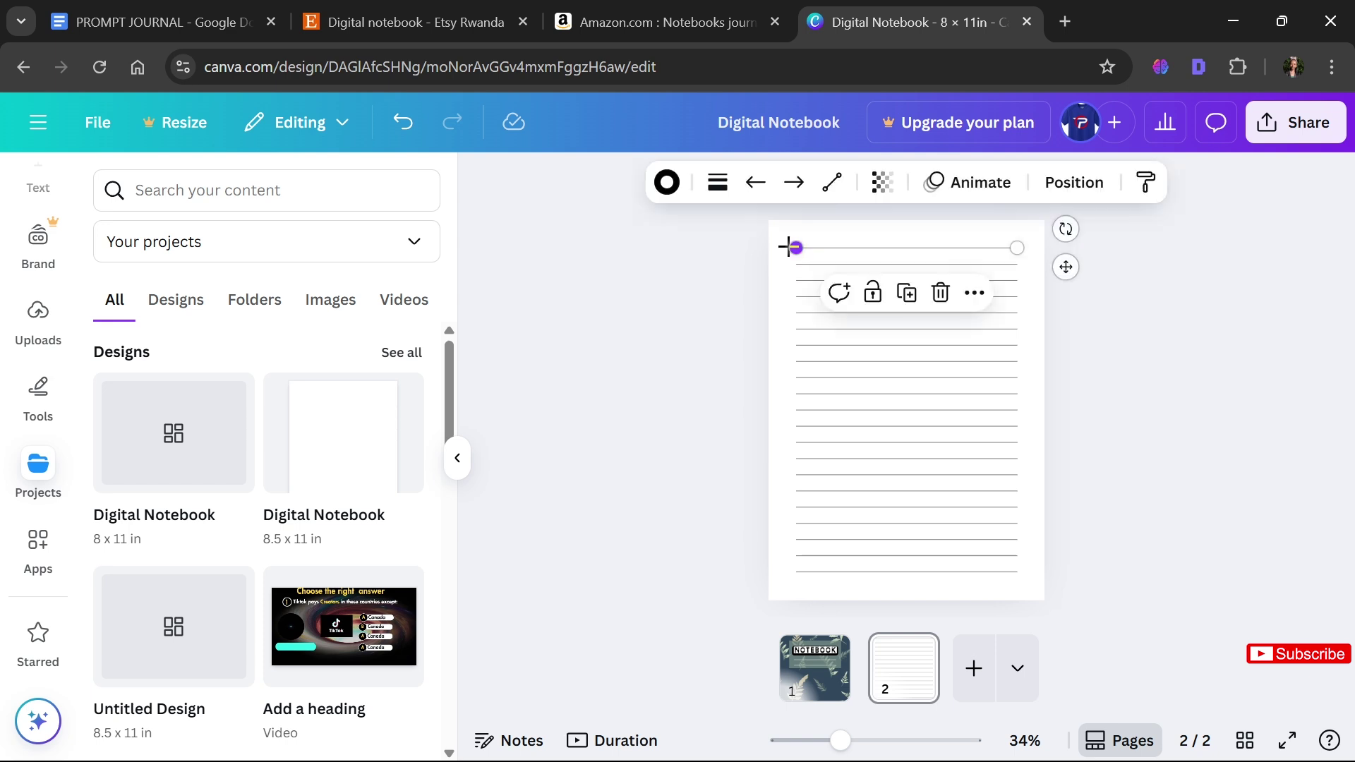
pyautogui.press('Delete')
pyautogui.moveTo(926, 296); pyautogui.dragTo(880, 278)
pyautogui.click(1113, 339)
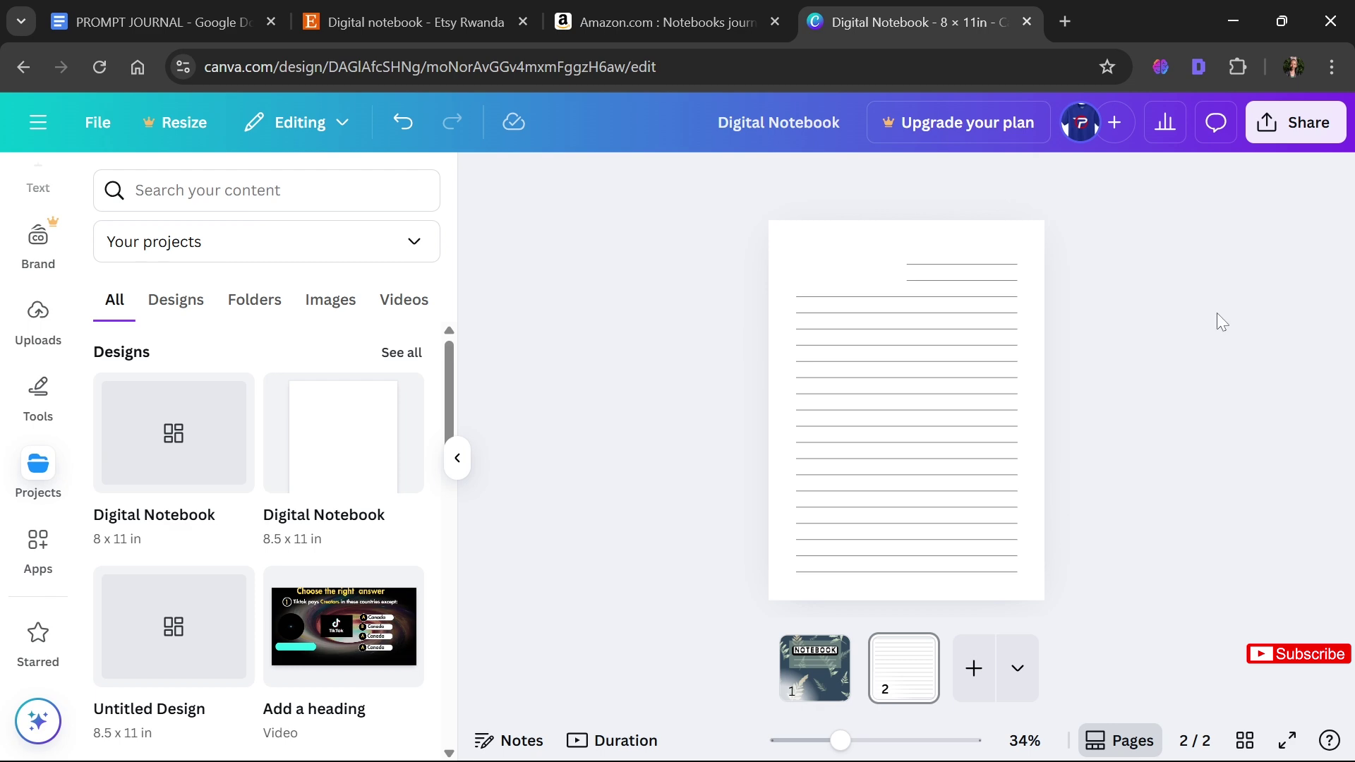
# Add a text box above the upper short line and search the fonts for "POPPIN"
pyautogui.press('t')
pyautogui.moveTo(947, 406); pyautogui.dragTo(953, 253)
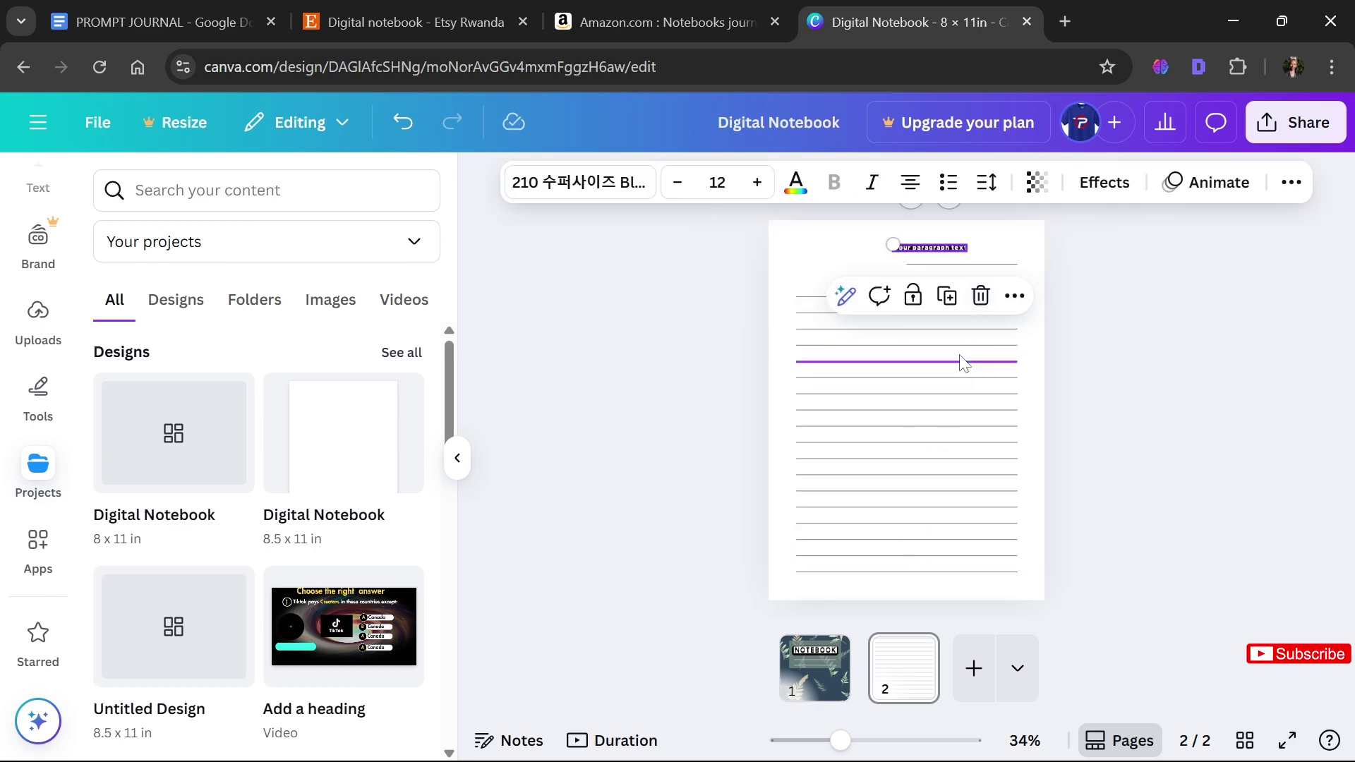
pyautogui.click(579, 182)
pyautogui.write('POPPIN')
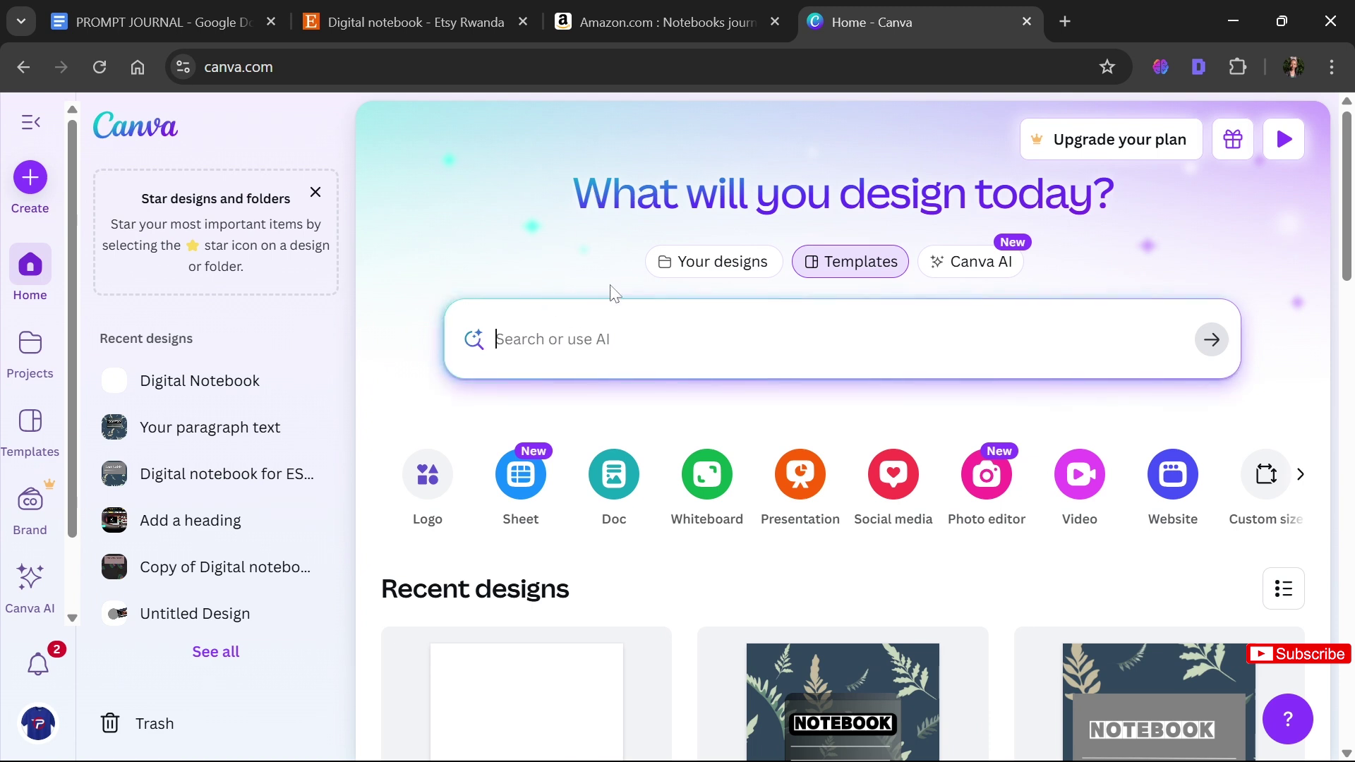
# Create a new custom-size design in inches, 8 in wide and 11 in high
pyautogui.click(497, 340)
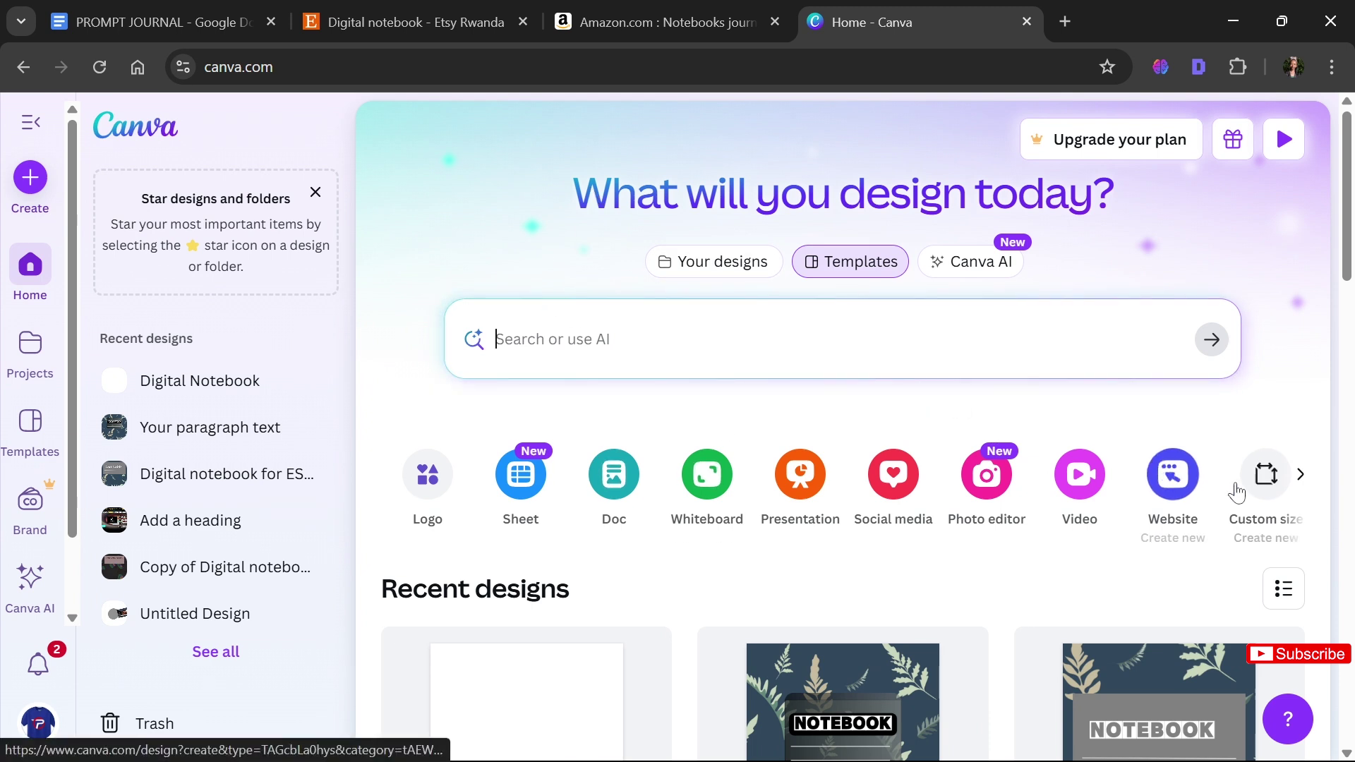
pyautogui.click(1307, 493)
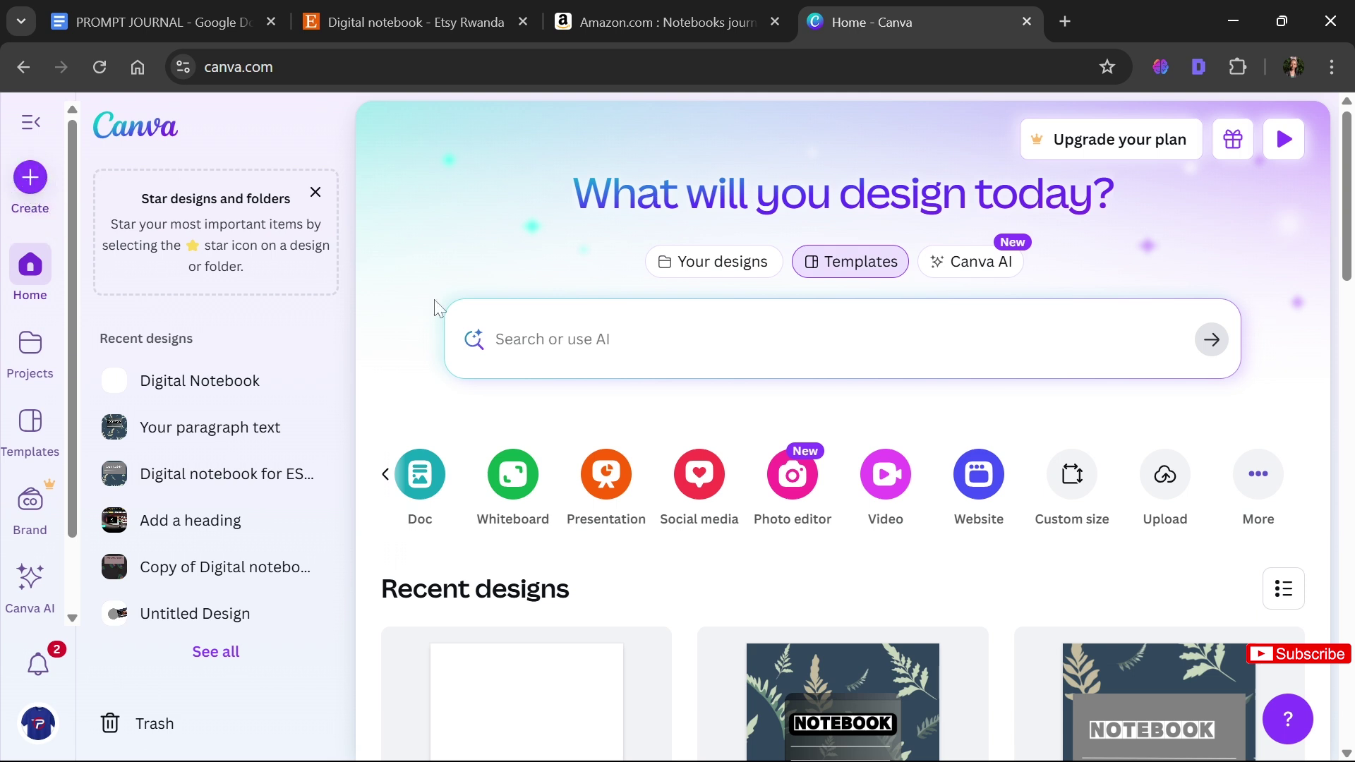
pyautogui.click(1082, 494)
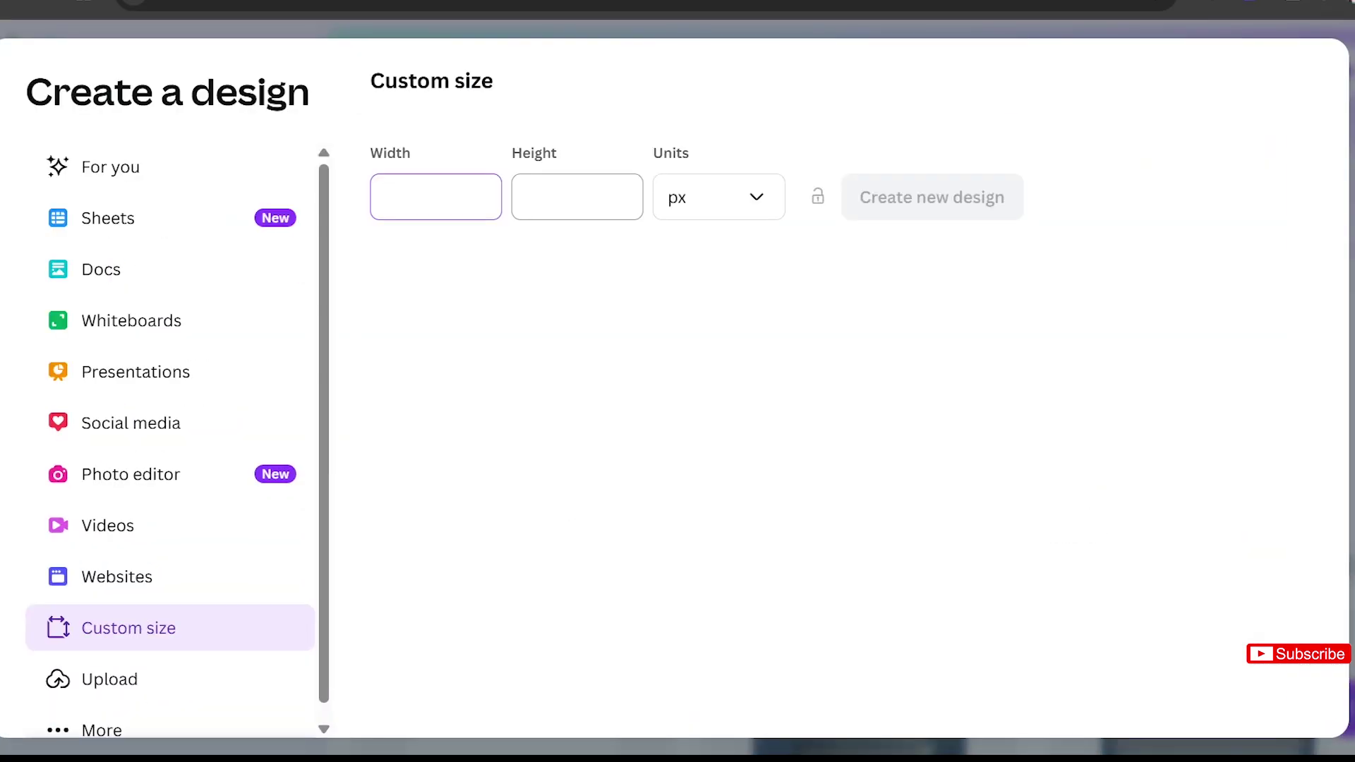
pyautogui.click(708, 197)
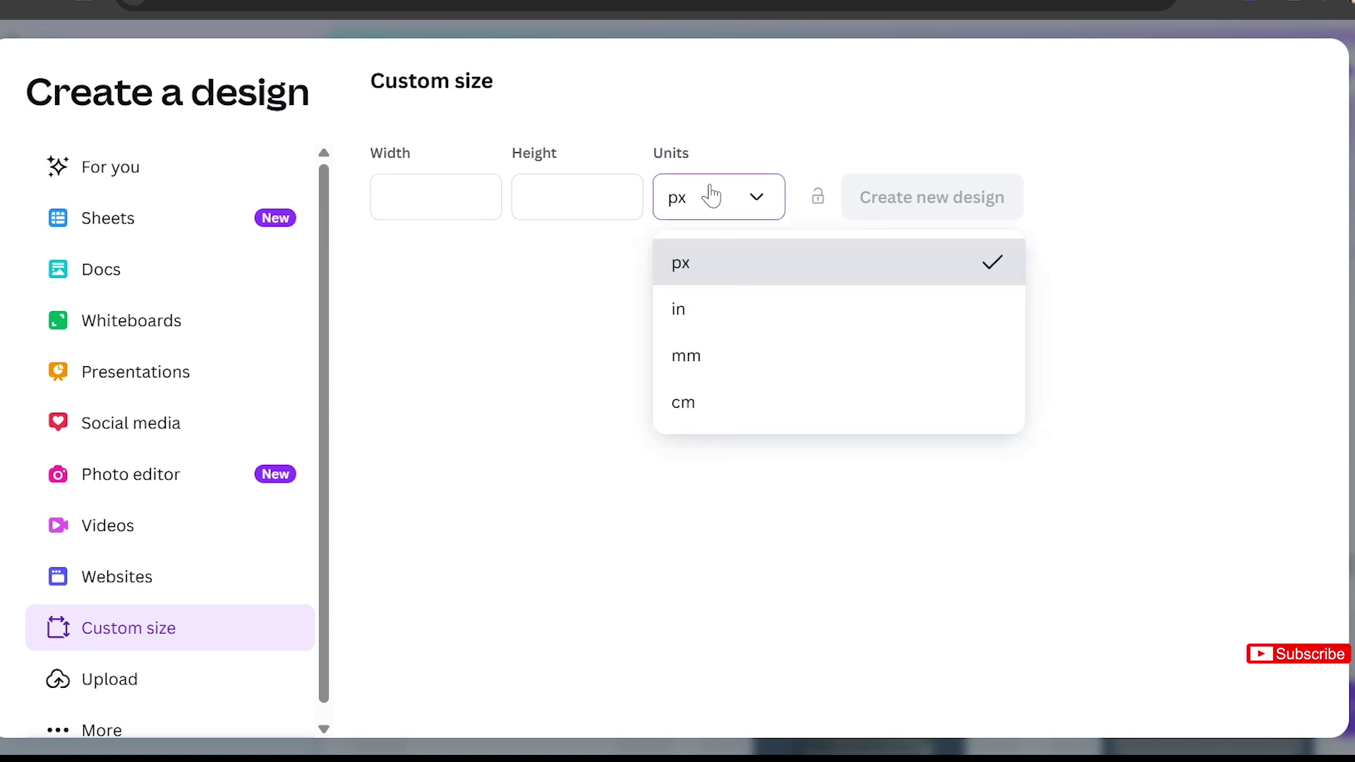
pyautogui.click(681, 316)
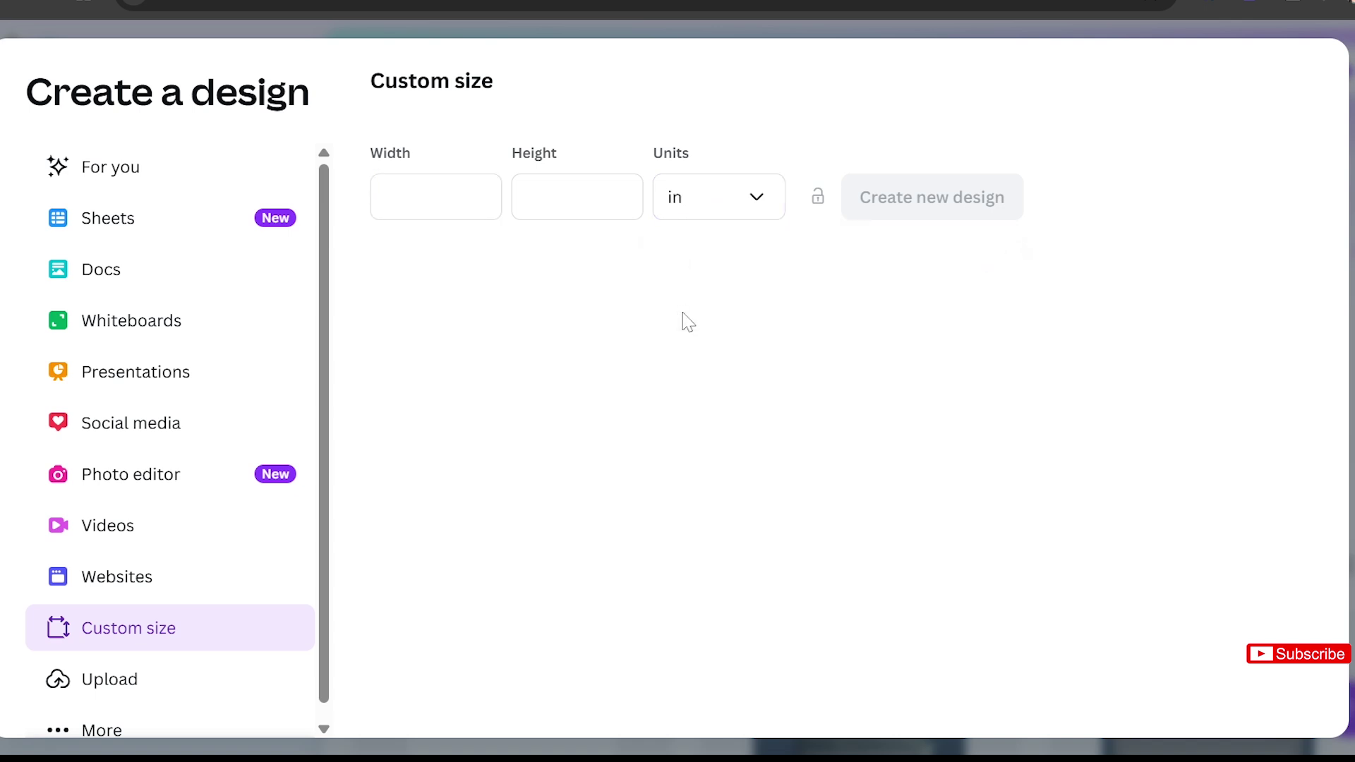
pyautogui.click(381, 178)
pyautogui.write('8')
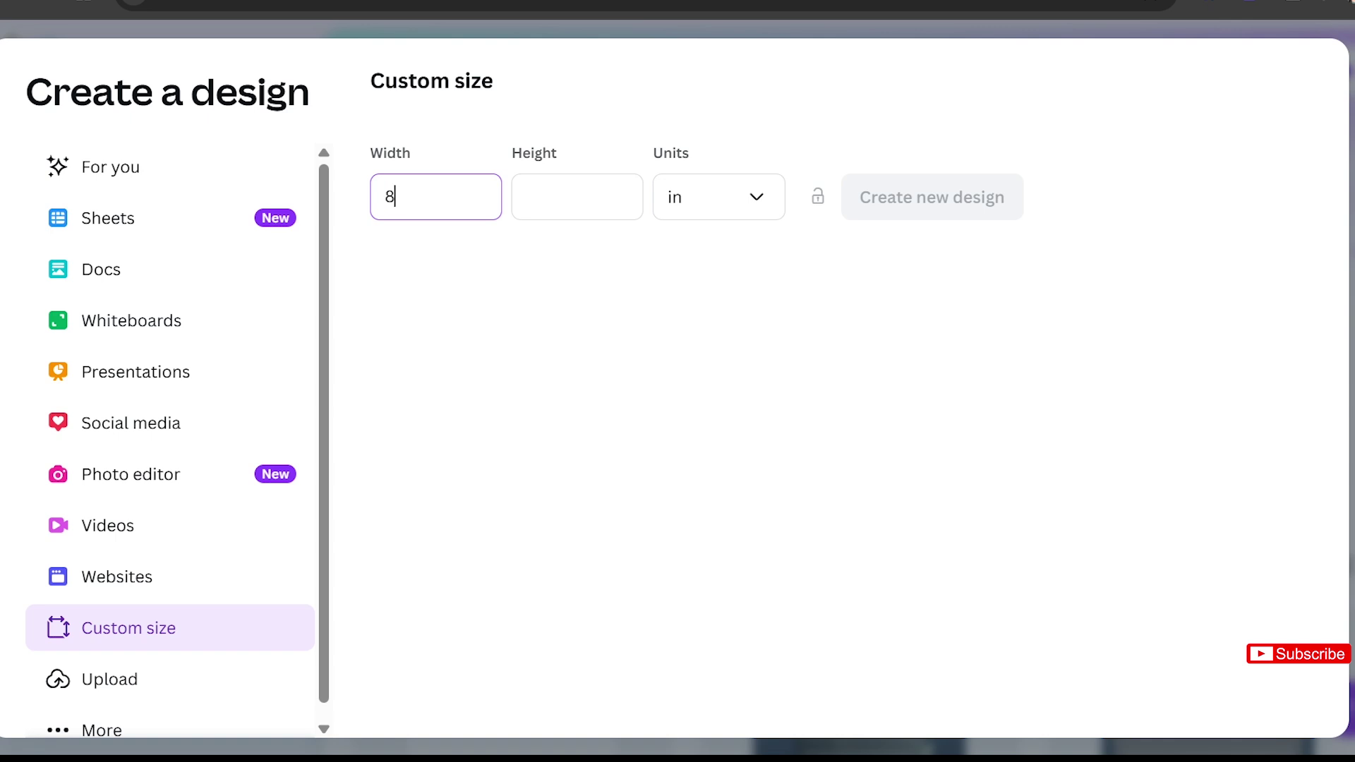
pyautogui.click(577, 197)
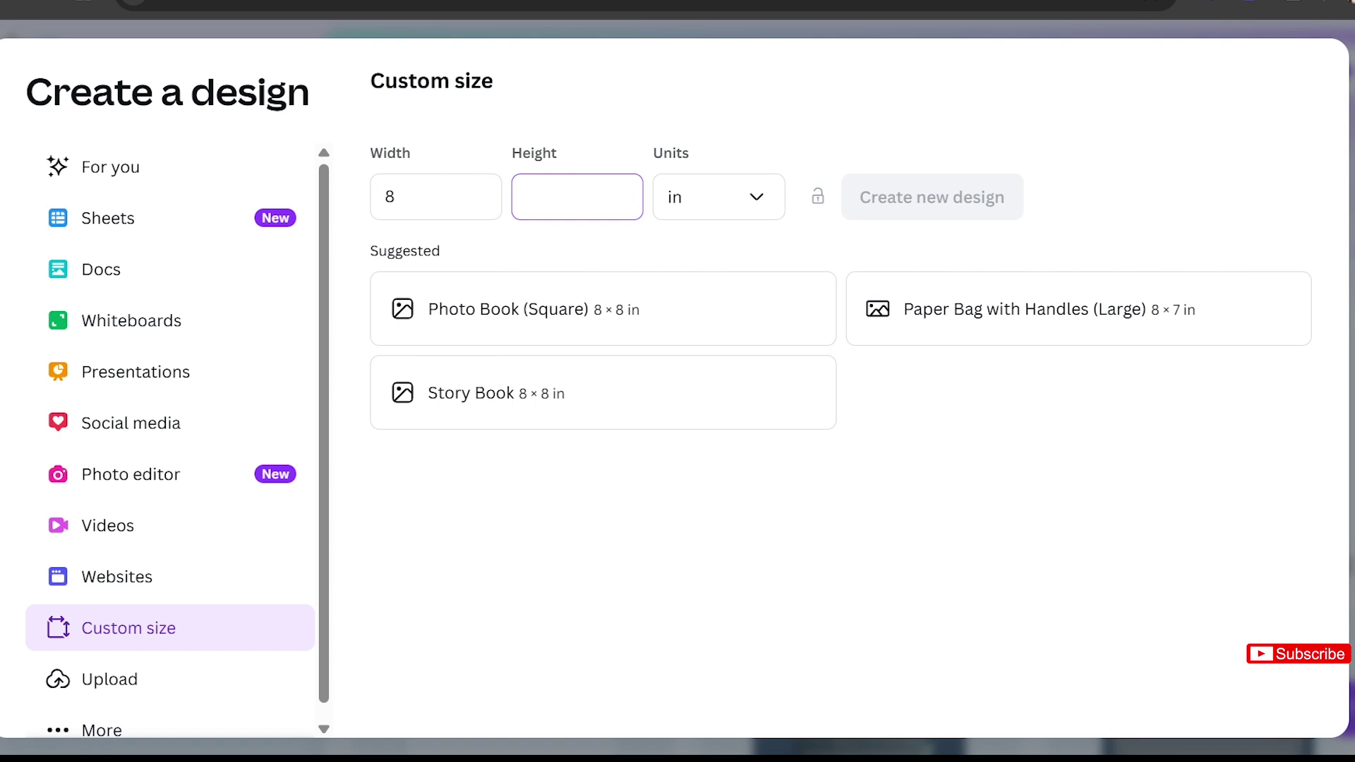
pyautogui.write('11')
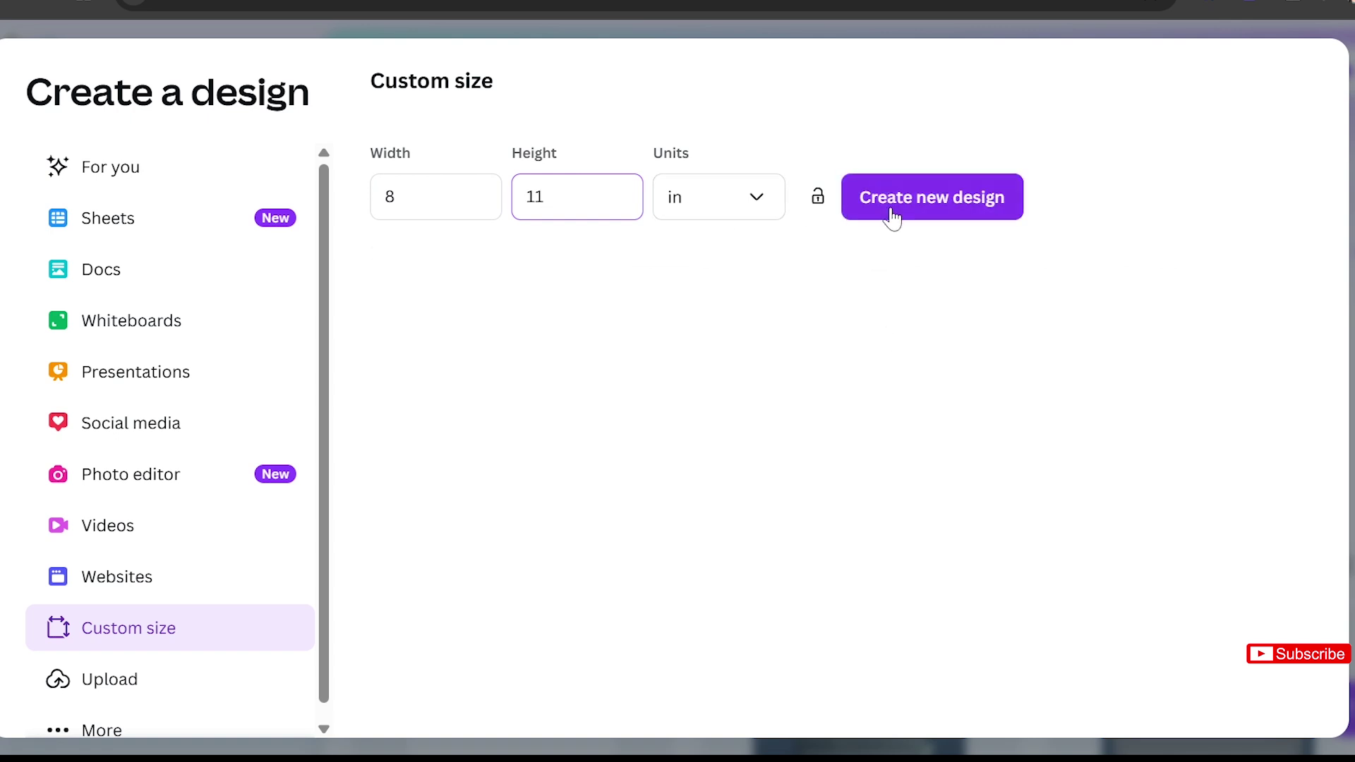
pyautogui.click(921, 219)
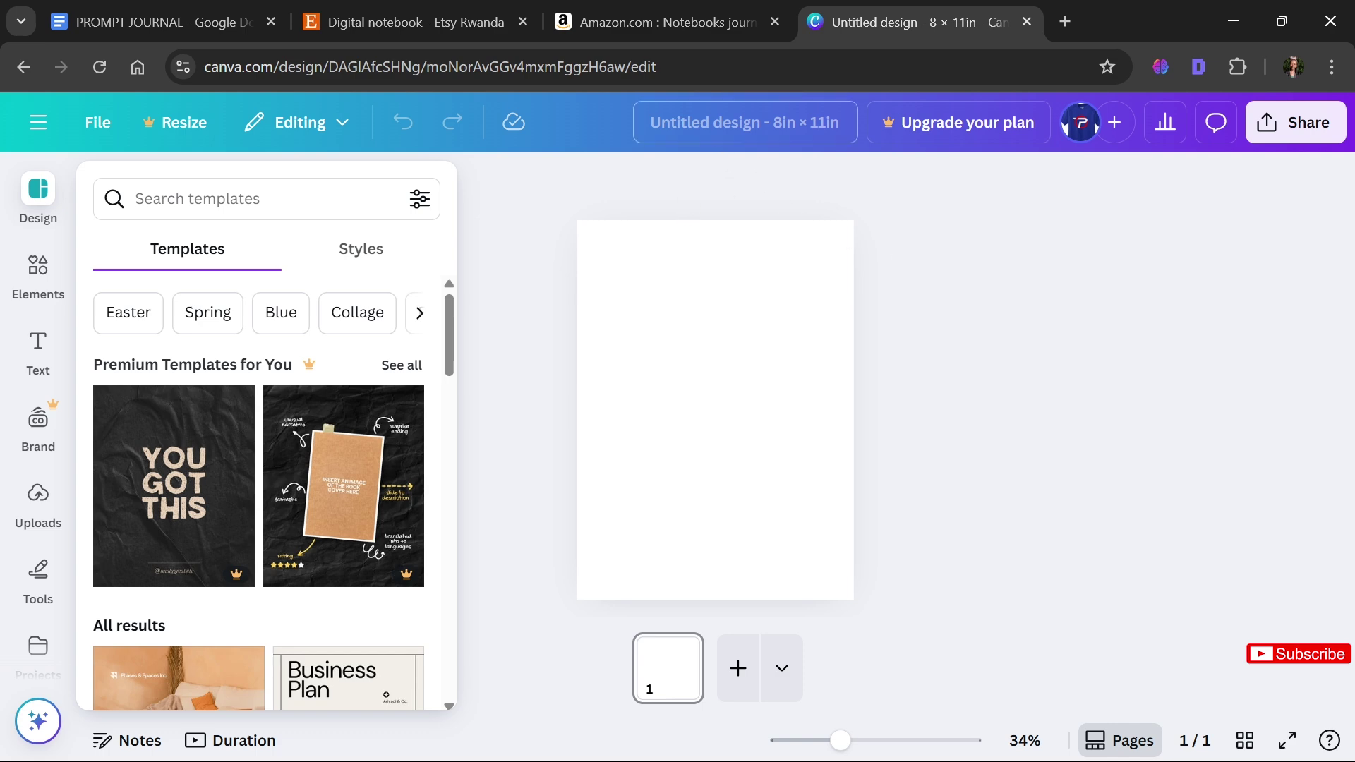
# Name the new design "Digital Notebook"
pyautogui.click(745, 122)
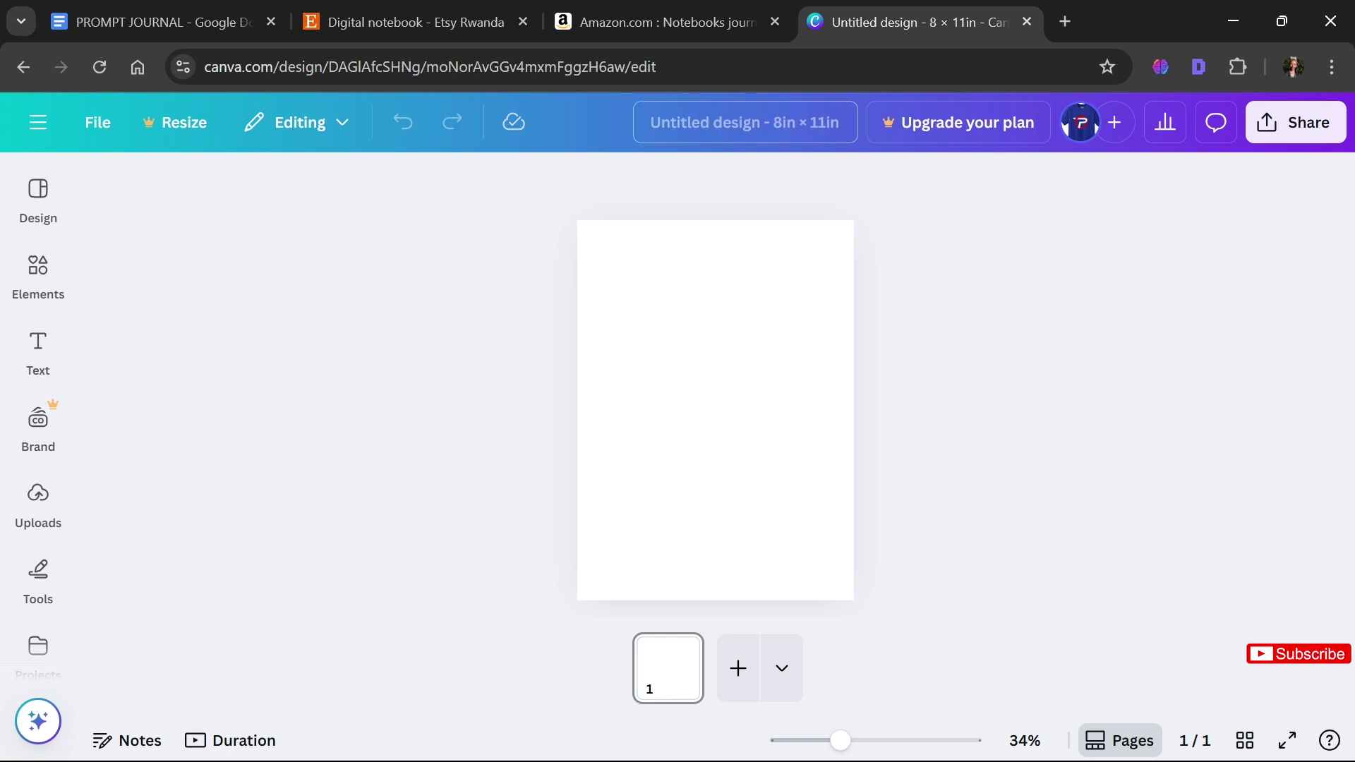
pyautogui.write('Digital Notebook')
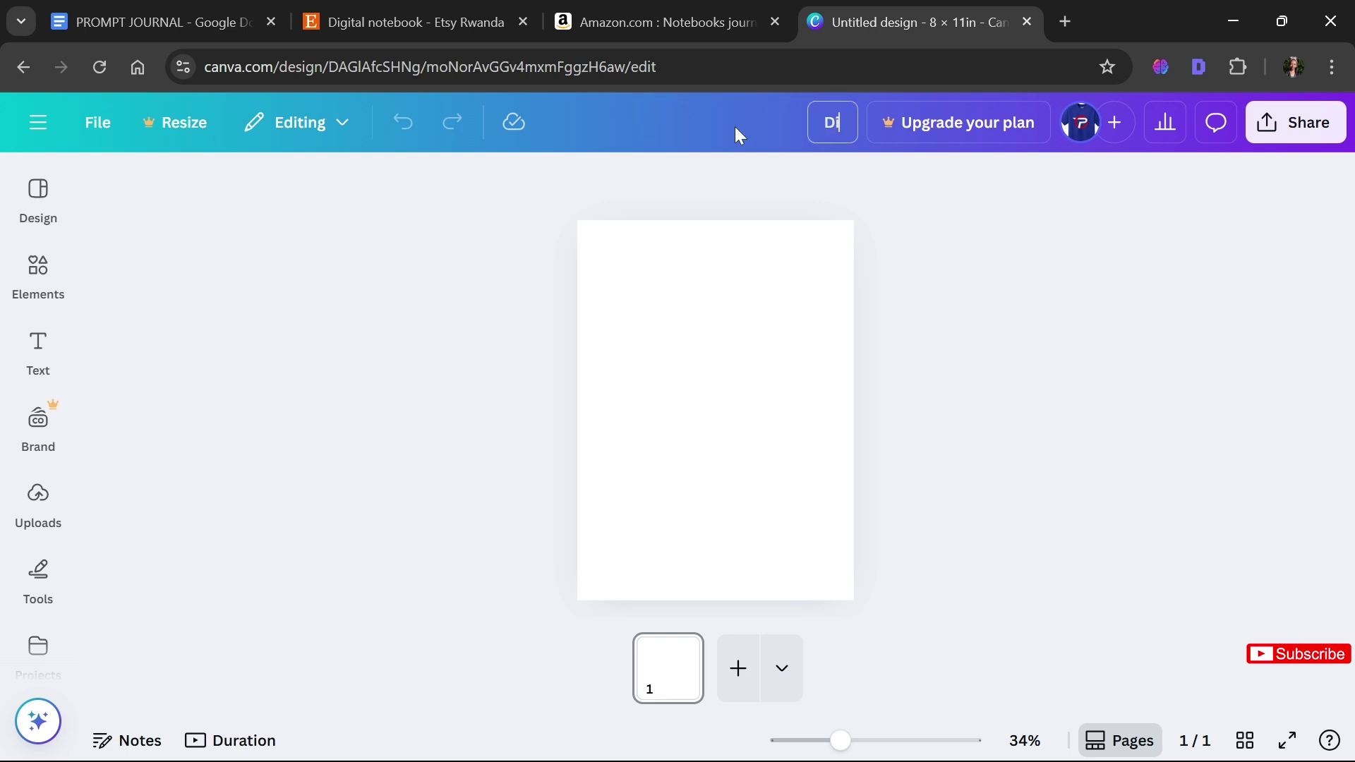
pyautogui.click(701, 252)
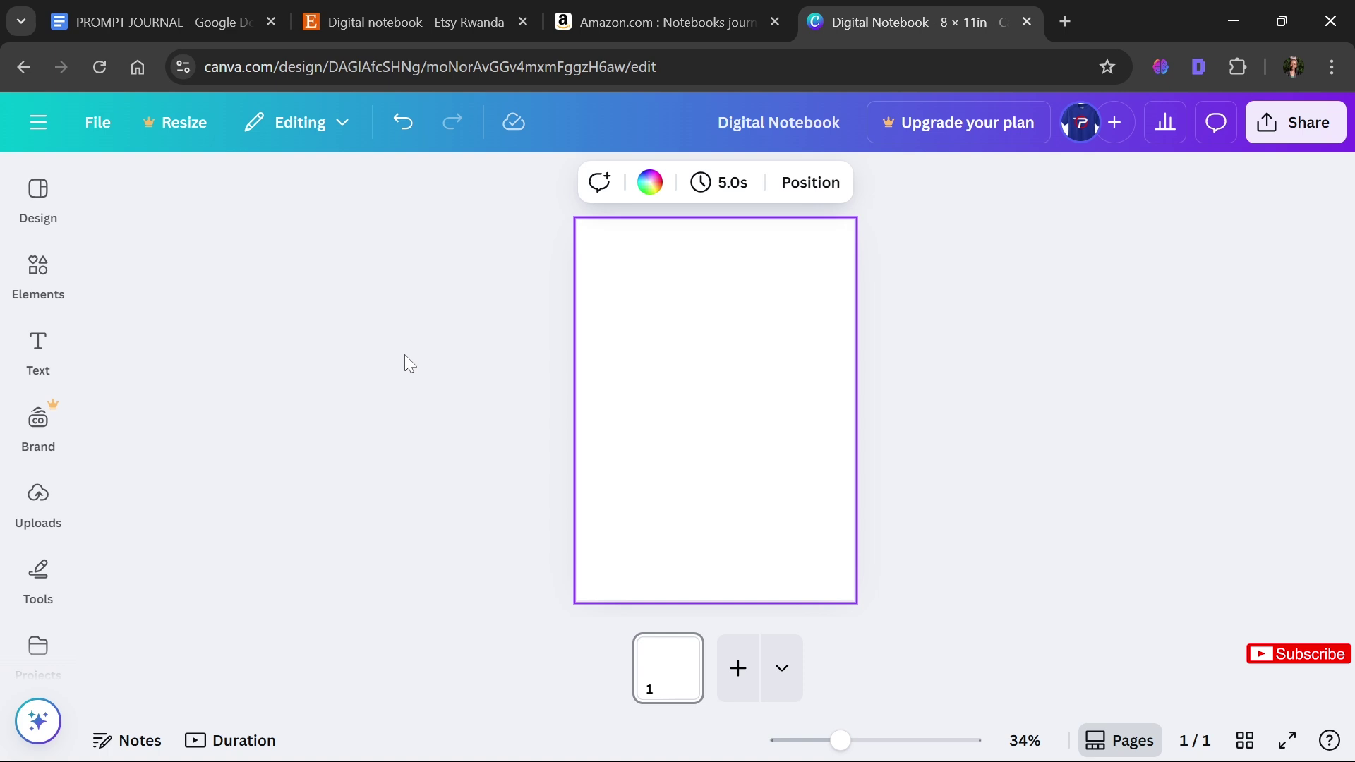
# Search the elements for "Background patterns" and browse the graphics for a cover background
pyautogui.click(28, 286)
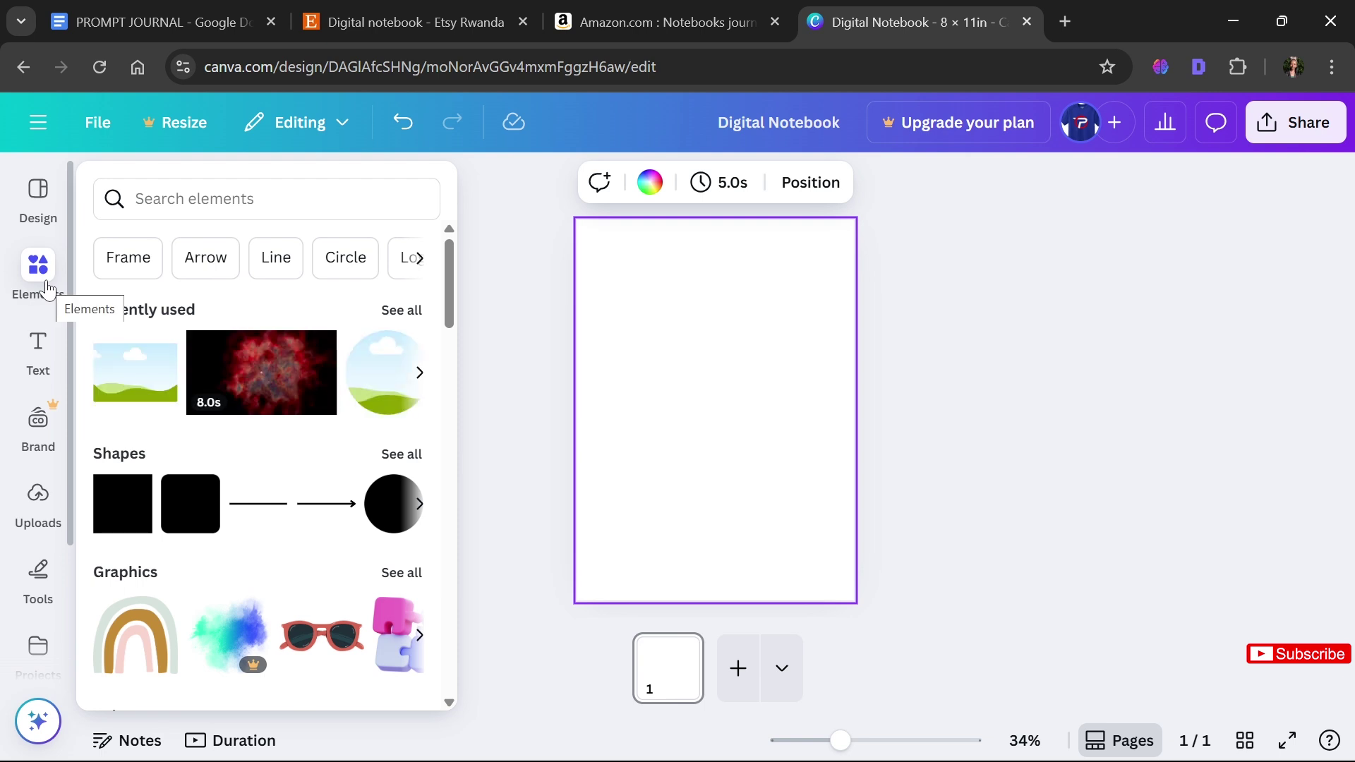
pyautogui.click(254, 185)
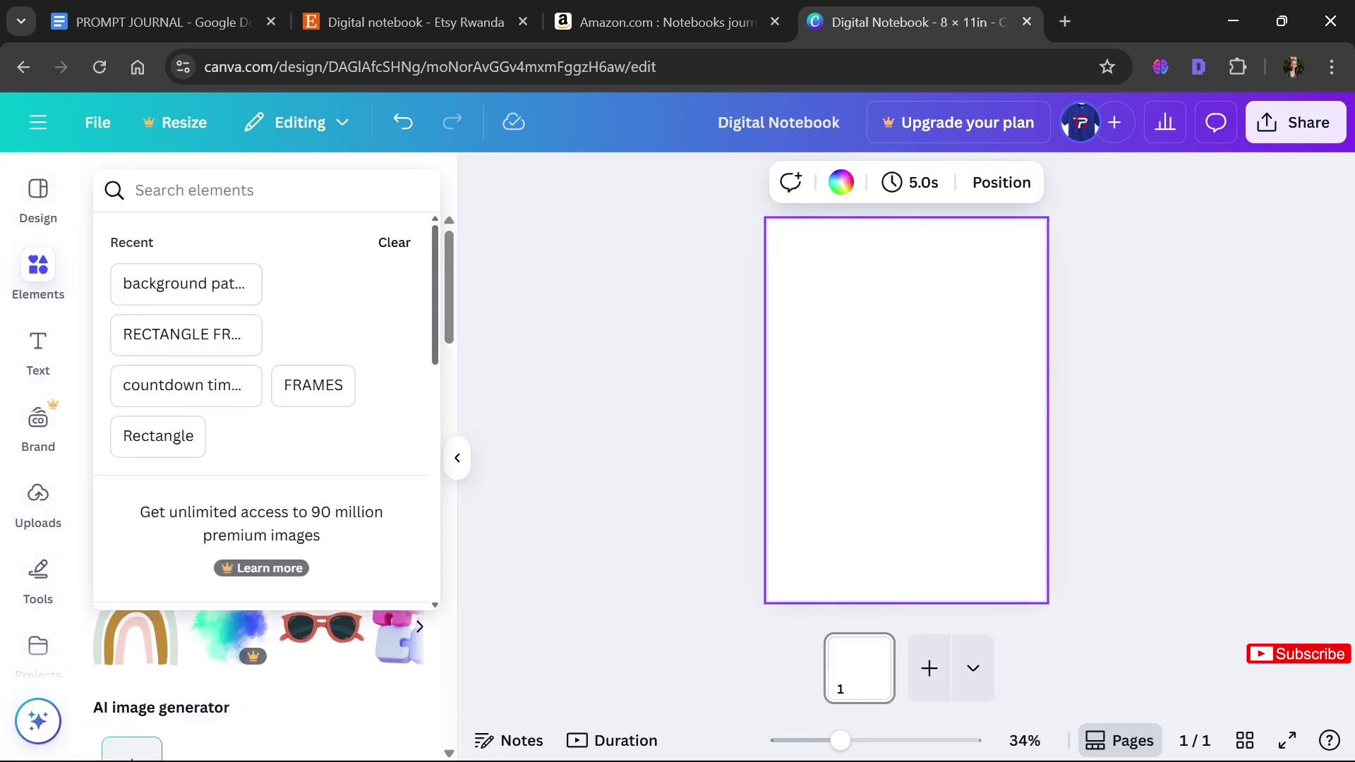
pyautogui.write('Backgrou')
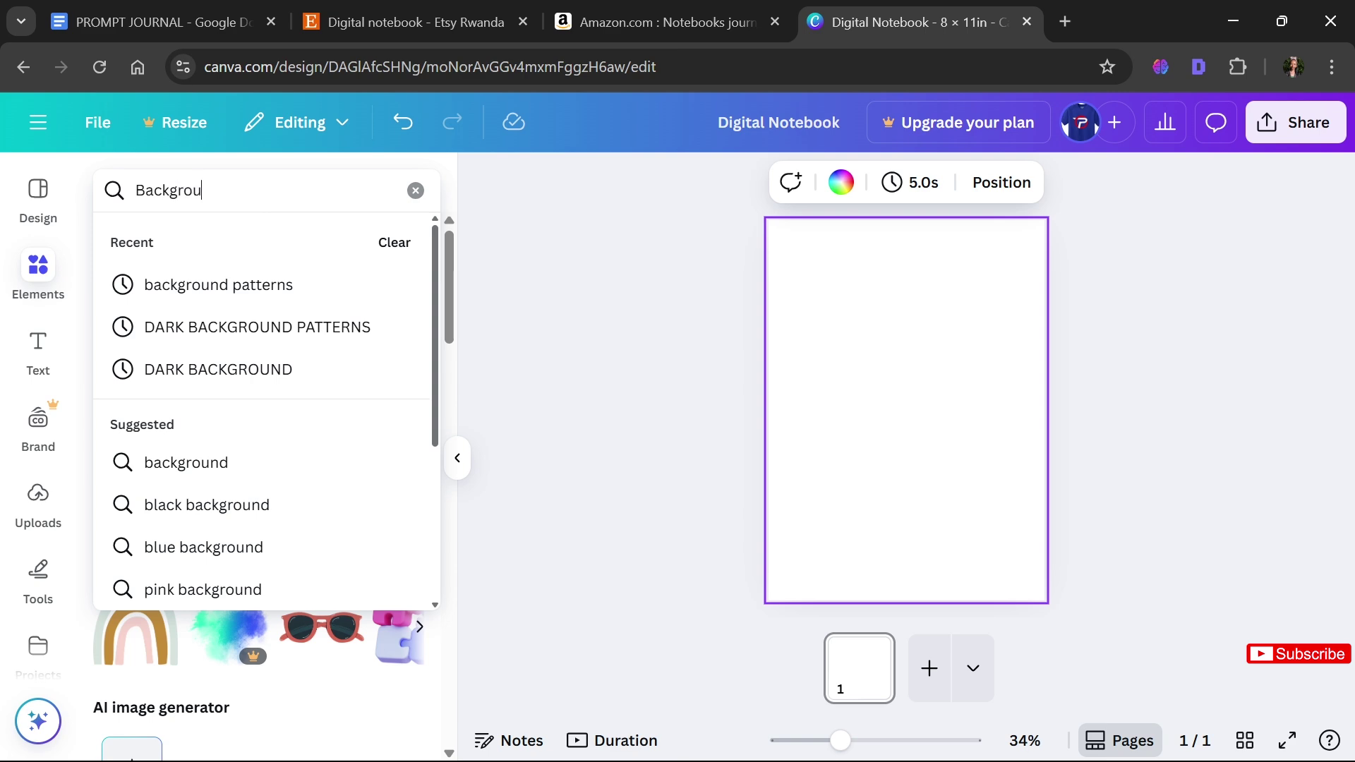
pyautogui.write('nd patt')
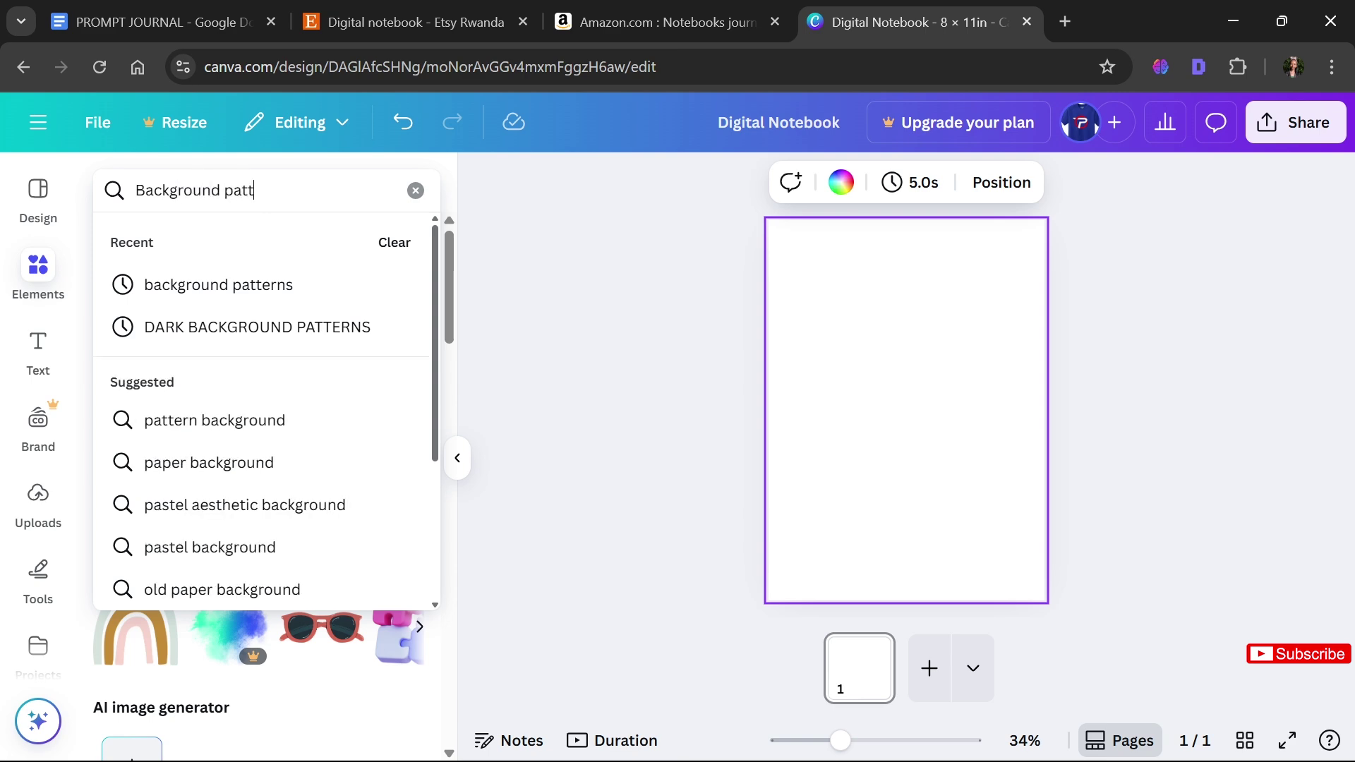
pyautogui.write('erns')
pyautogui.press('Return')
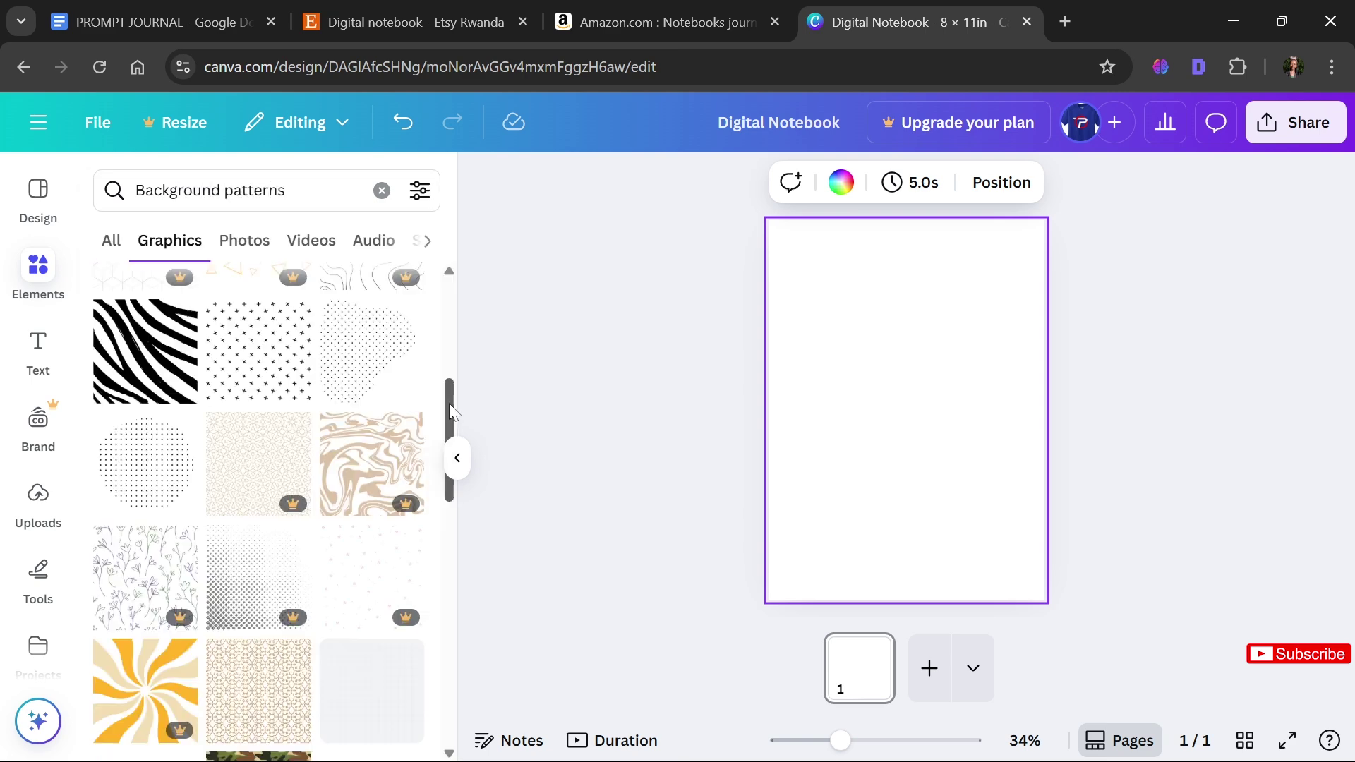
pyautogui.moveTo(453, 411); pyautogui.dragTo(452, 444)
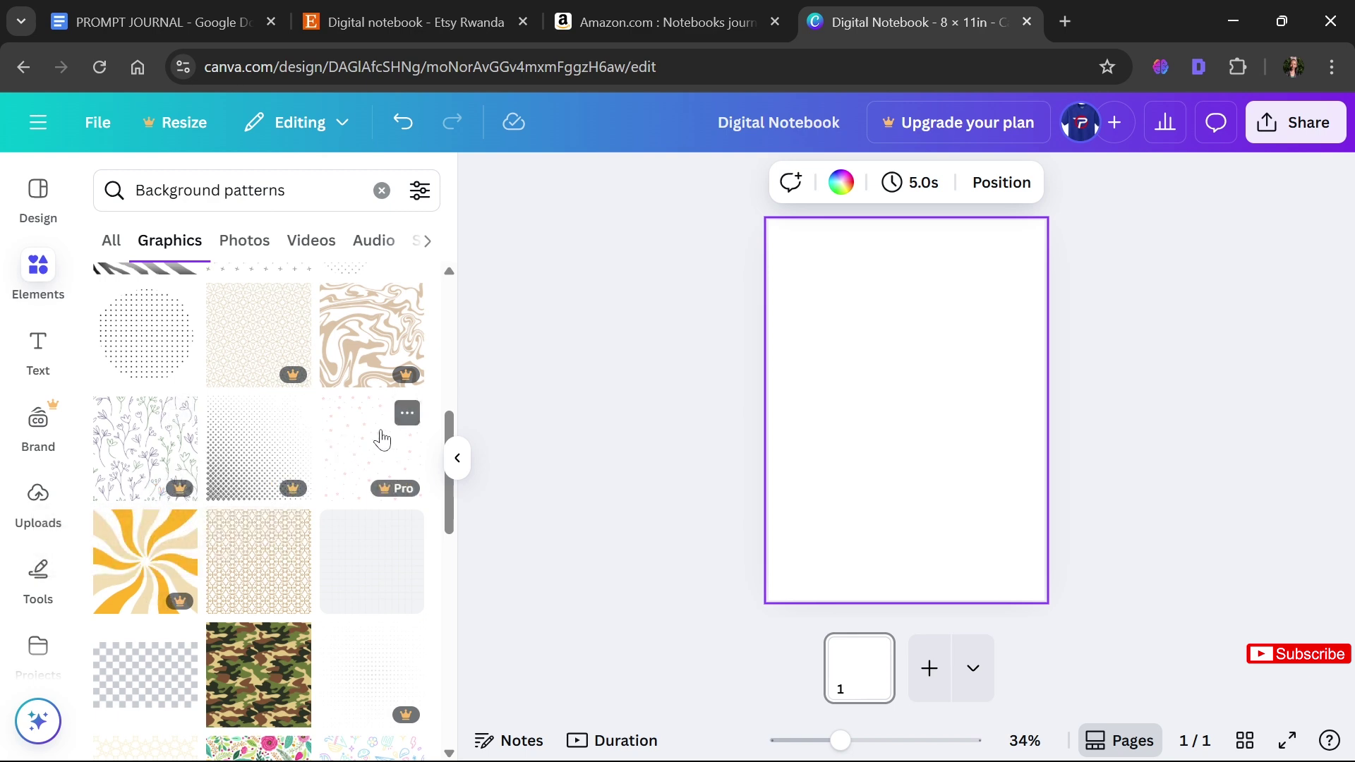
pyautogui.moveTo(450, 416); pyautogui.dragTo(472, 621)
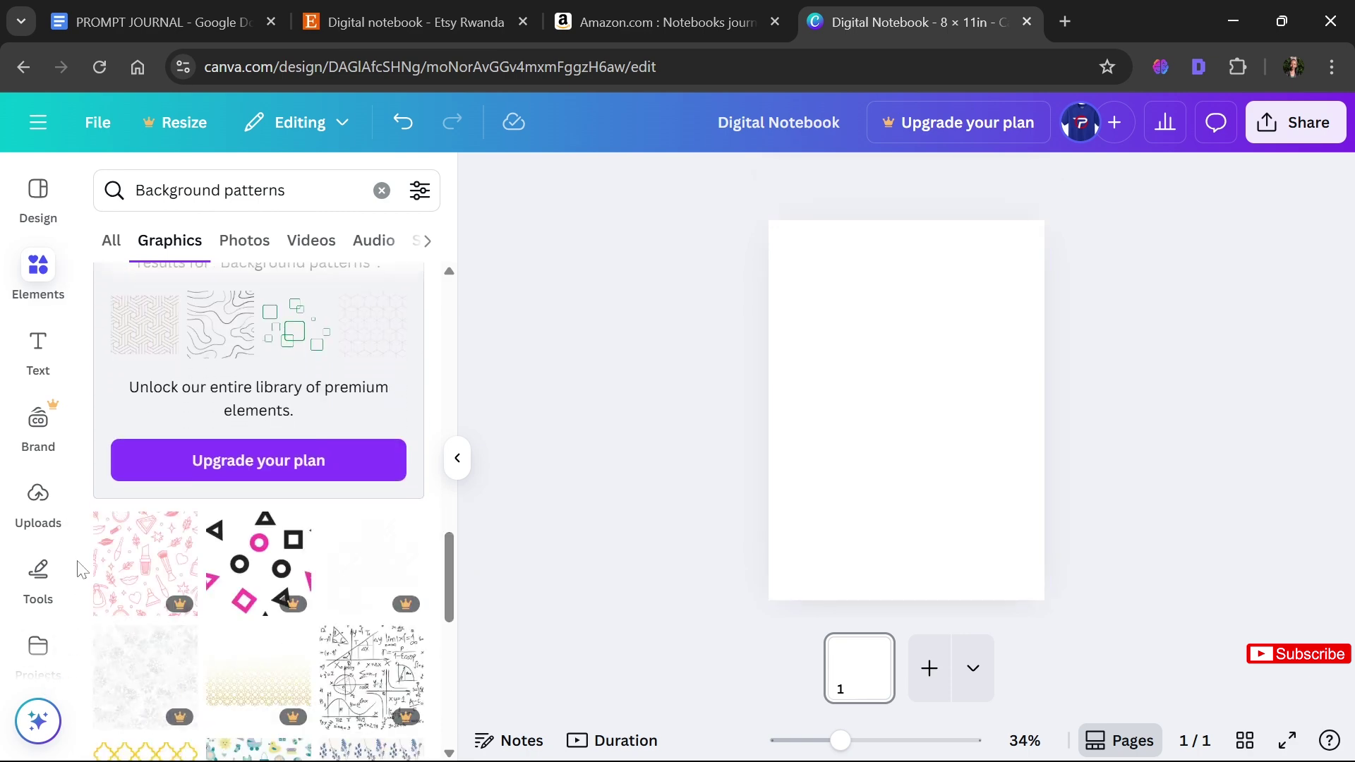
# Add the dark blue leaf pattern from the starred items to the page
pyautogui.scroll(-3, 77, 570)
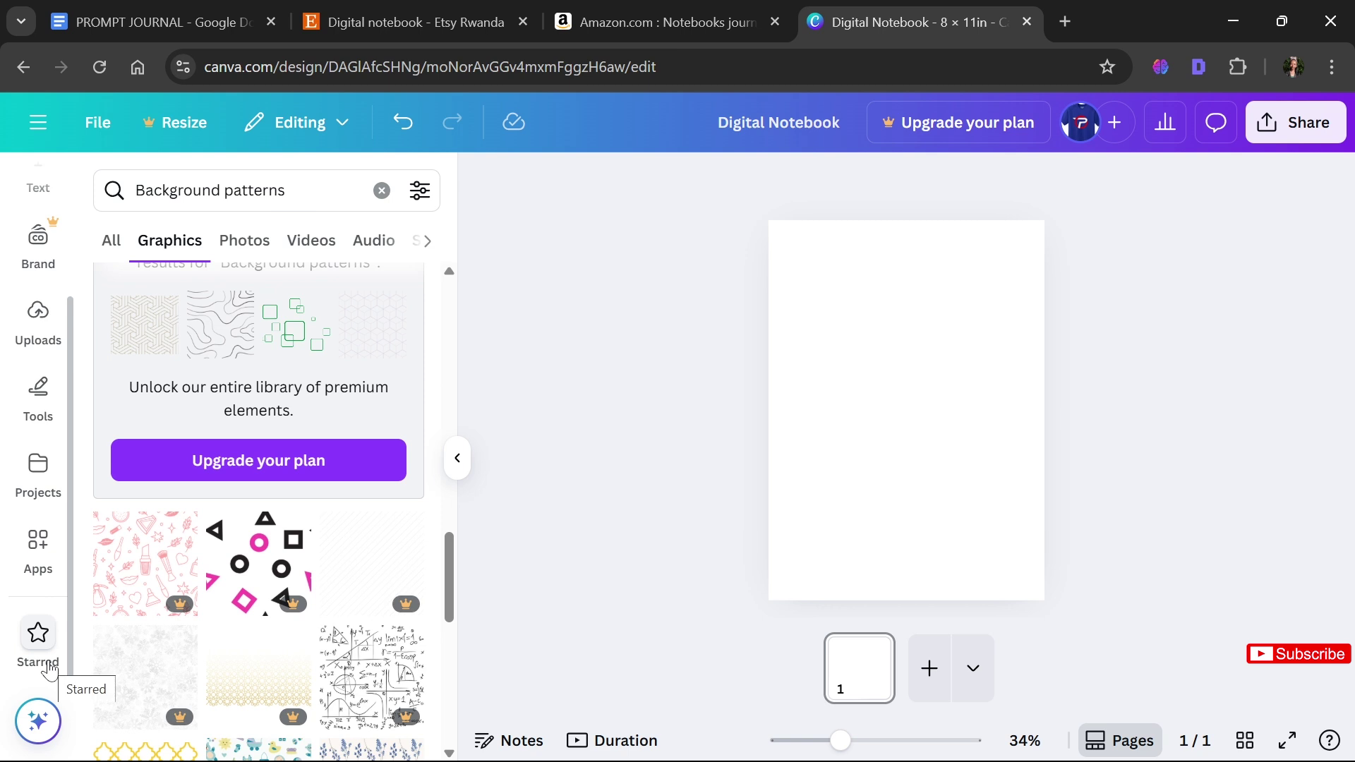
pyautogui.click(44, 671)
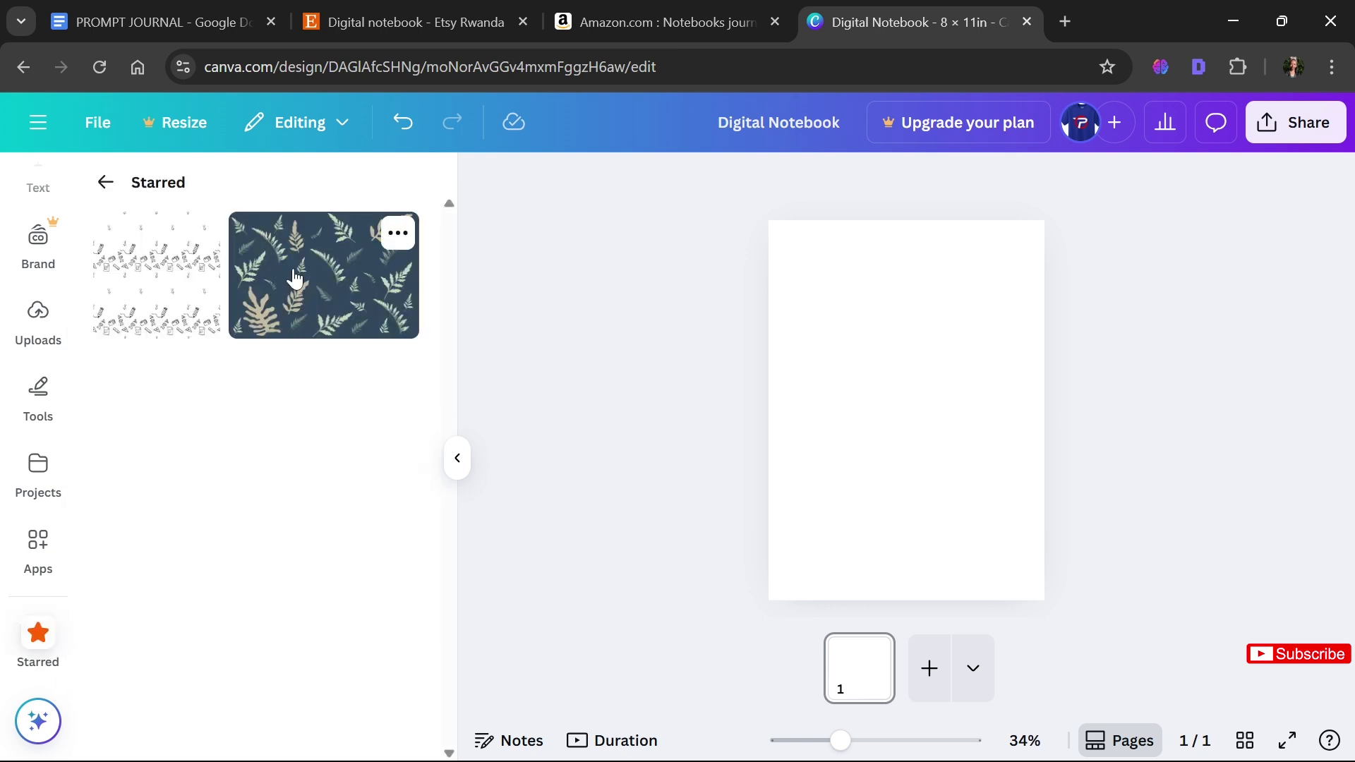
pyautogui.click(295, 279)
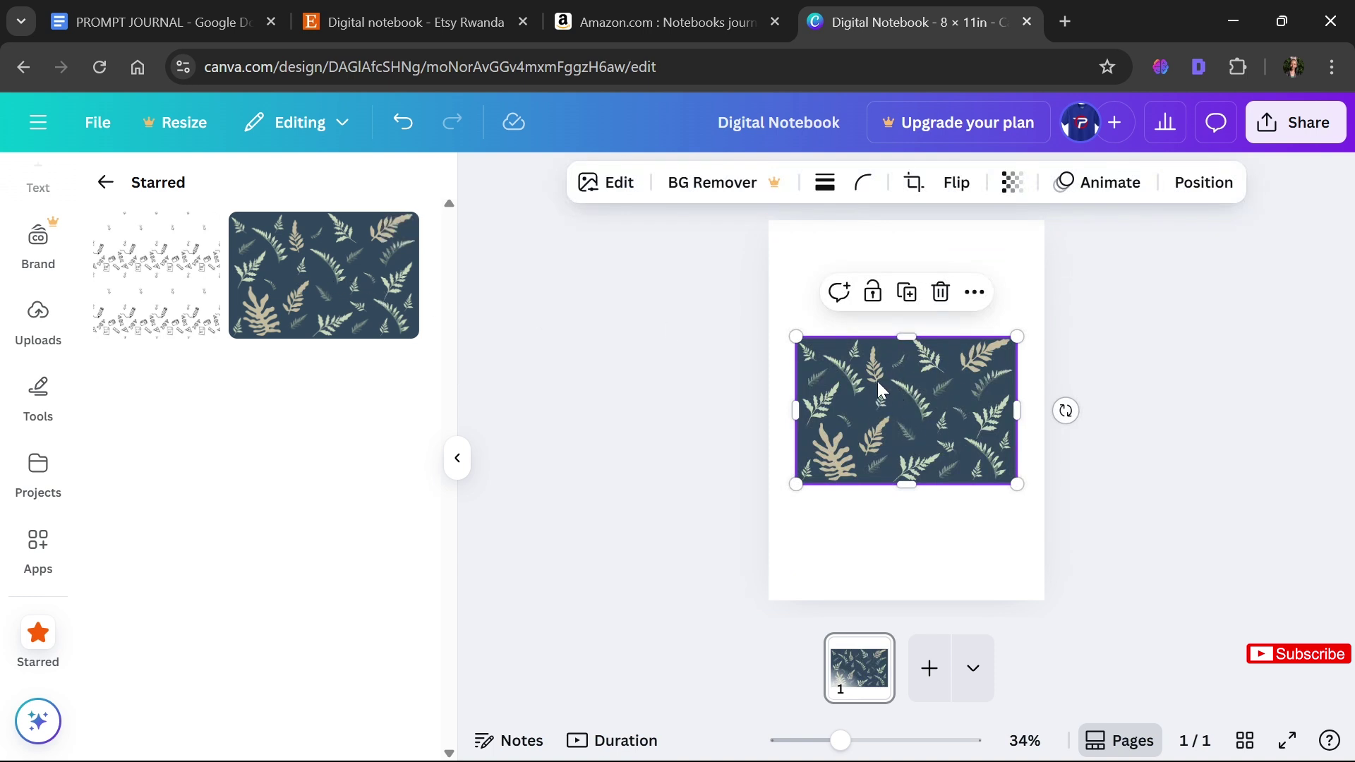
# Align the leaf pattern with the page's top-left corner and enlarge it until it covers the whole page
pyautogui.moveTo(878, 385); pyautogui.dragTo(854, 266)
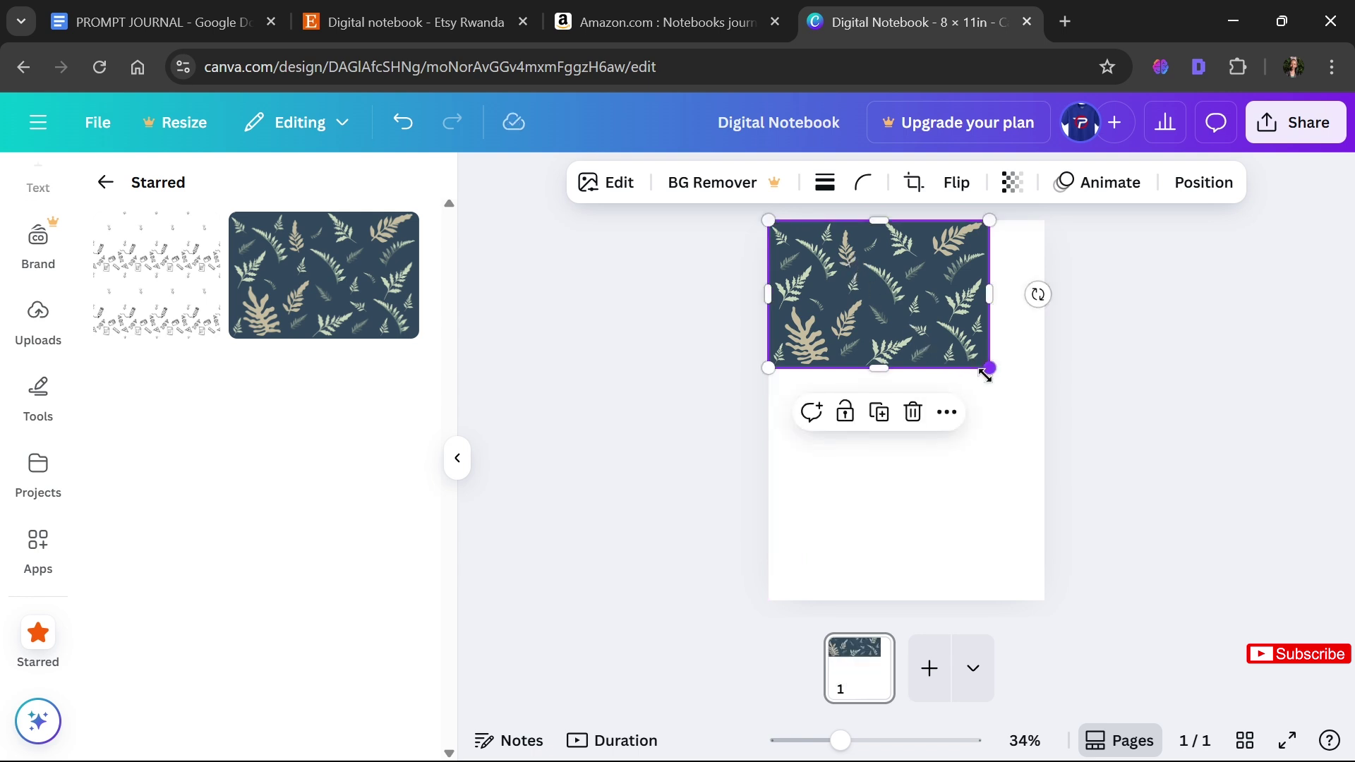
pyautogui.moveTo(986, 375); pyautogui.dragTo(1188, 514)
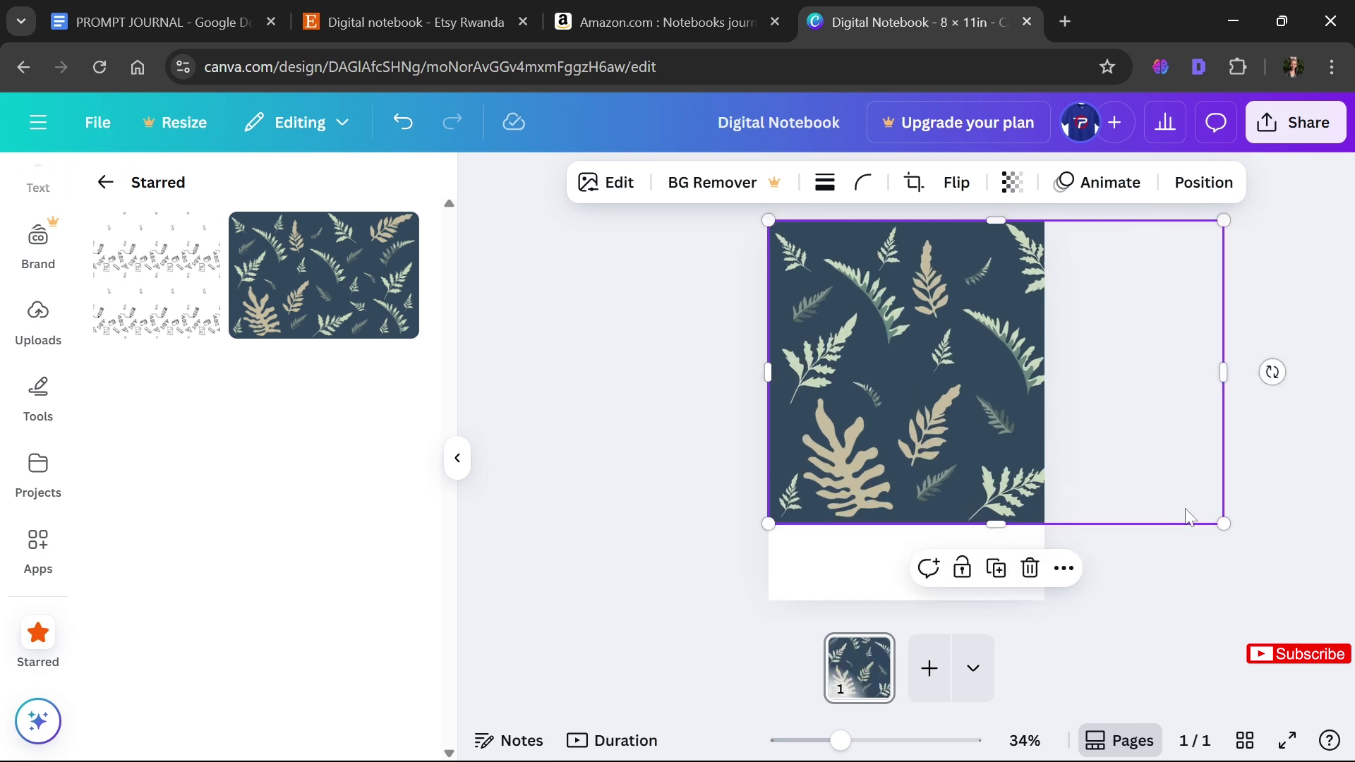
pyautogui.moveTo(768, 524); pyautogui.dragTo(631, 615)
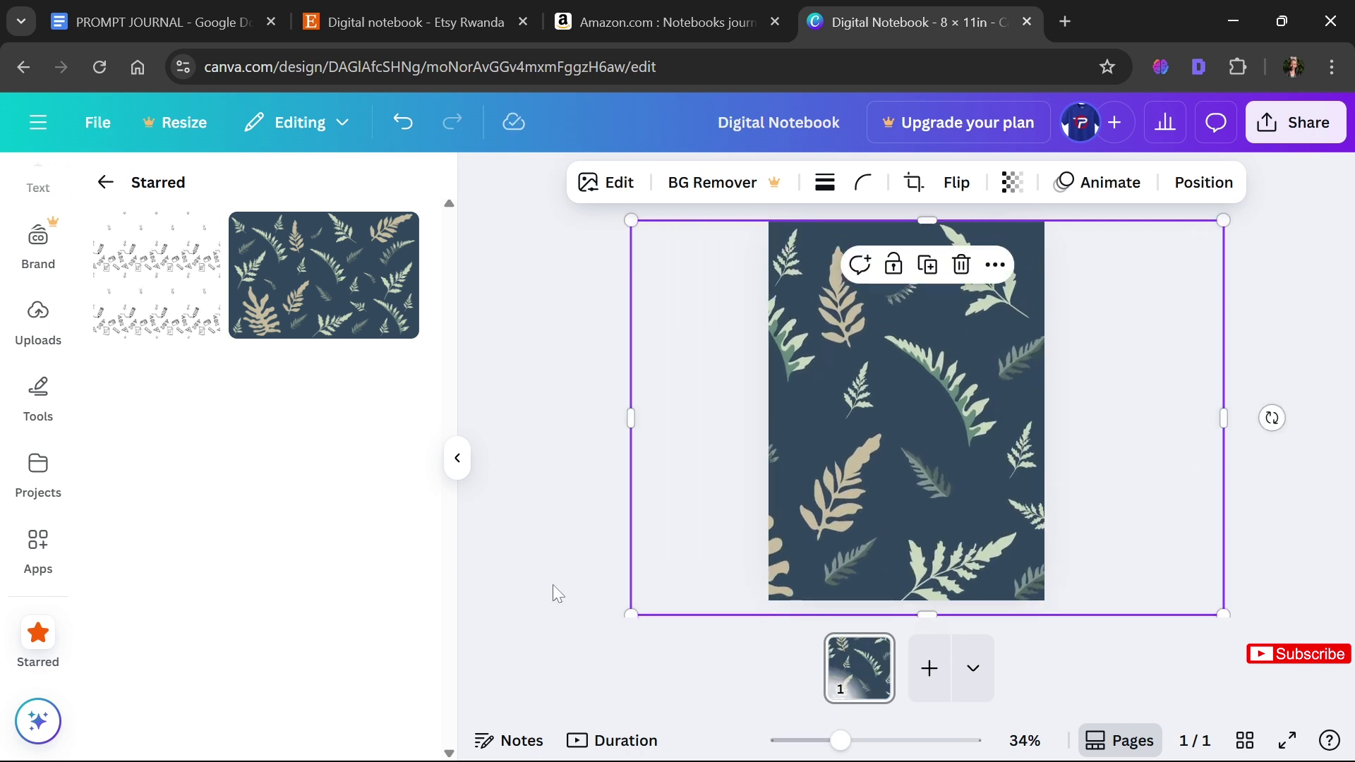
# Lock the leaf pattern background in place on the cover page
pyautogui.click(553, 593)
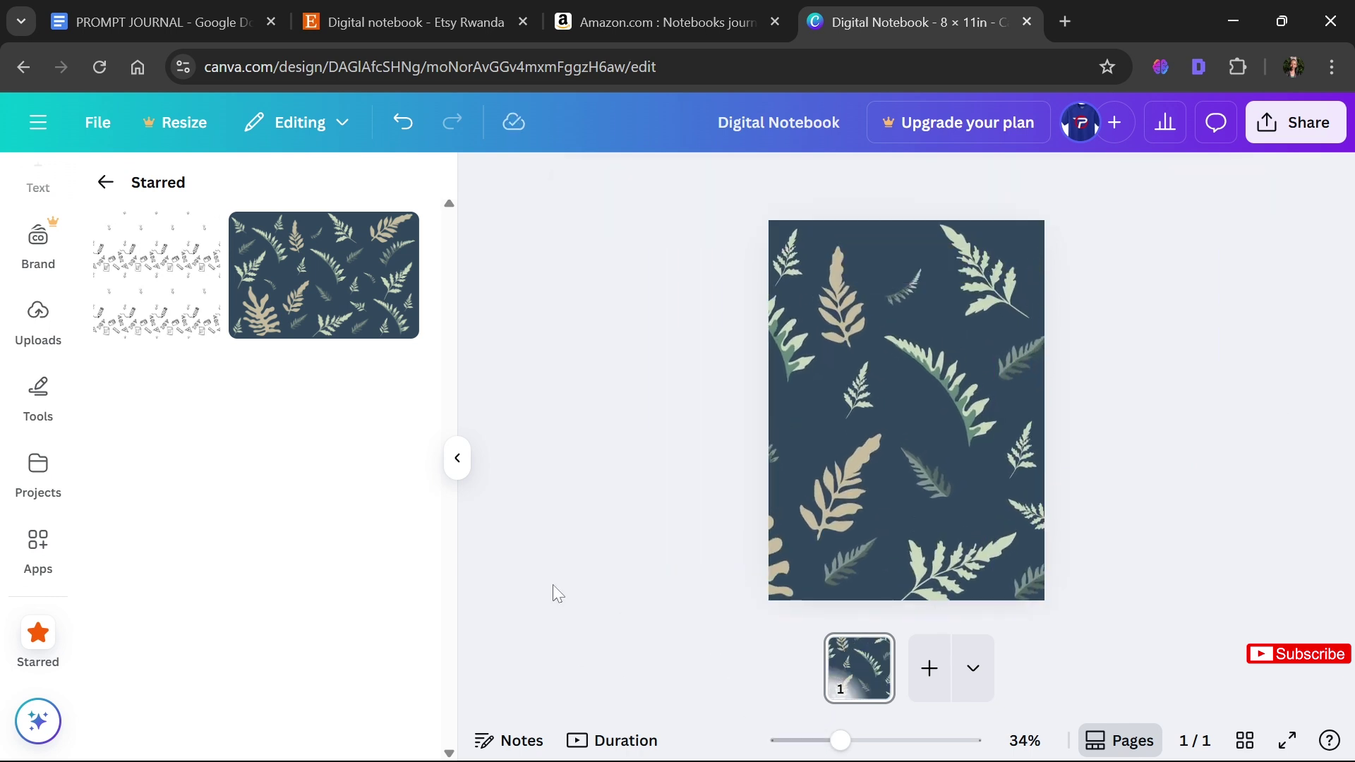
pyautogui.click(854, 519)
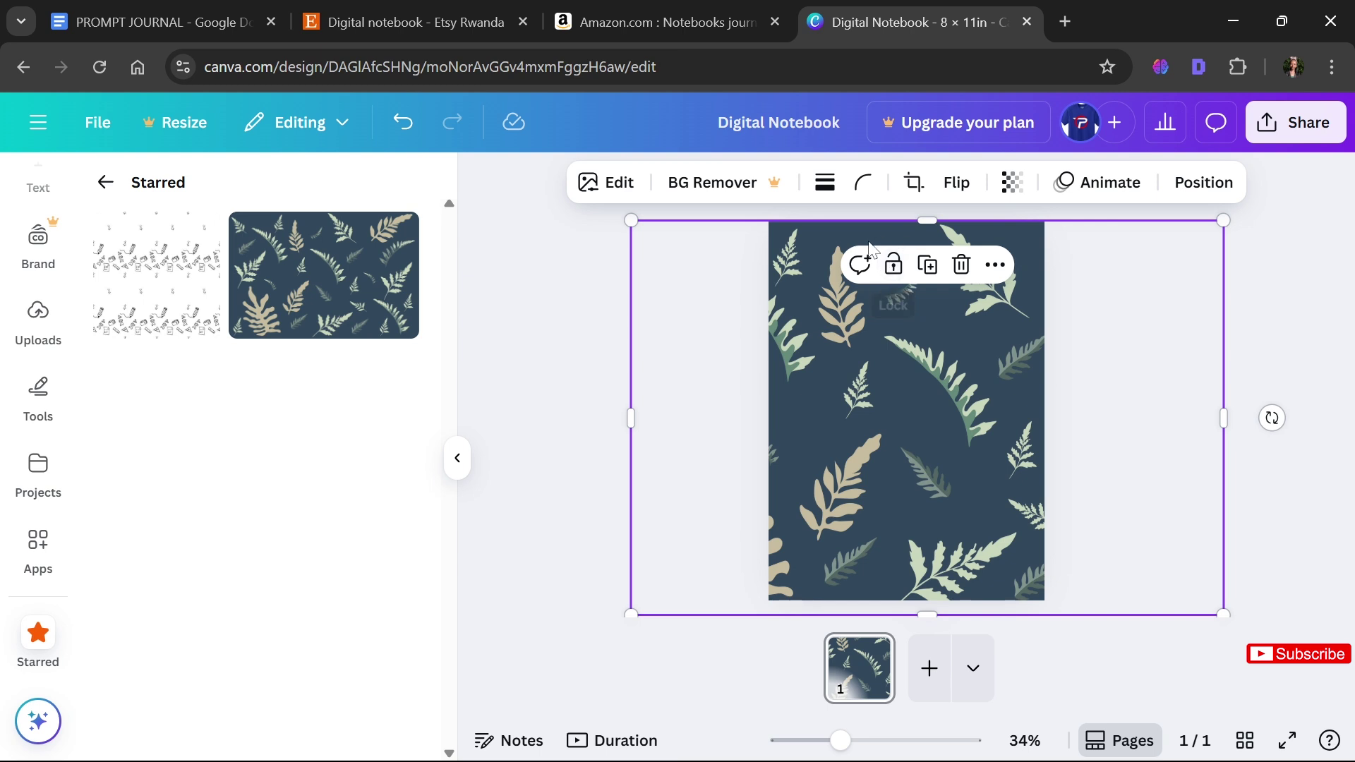
pyautogui.click(892, 268)
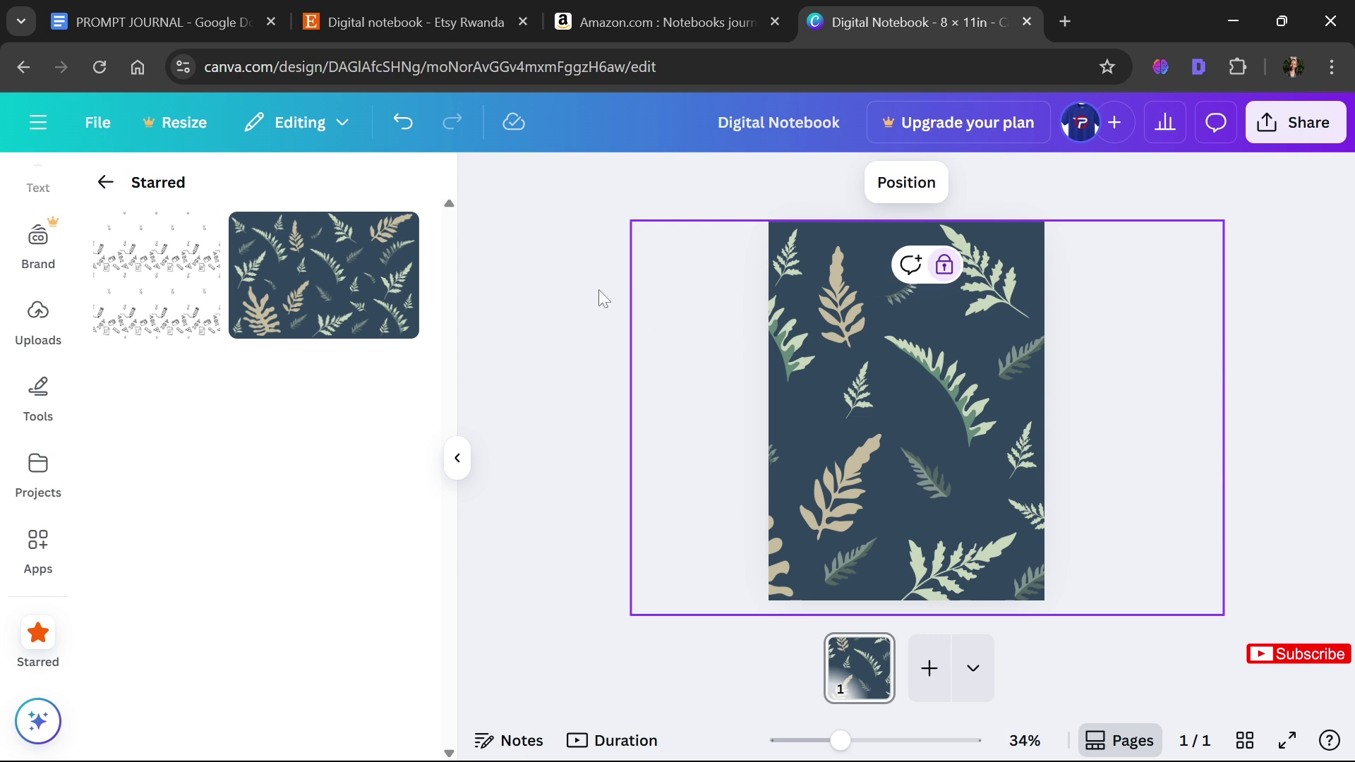
pyautogui.click(544, 303)
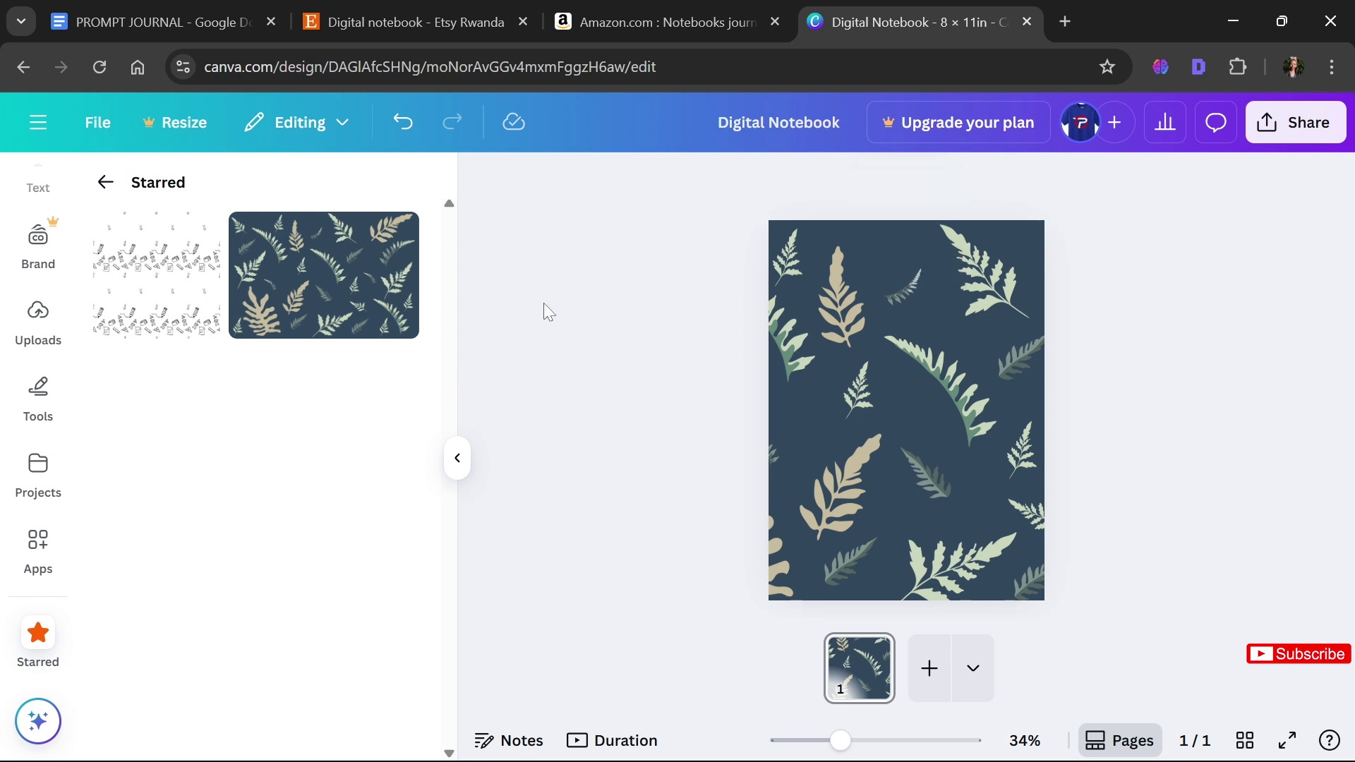
# Add a square shape about 2.4 in wide and place it horizontally centred in the upper part of the cover
pyautogui.click(861, 333)
pyautogui.click(105, 182)
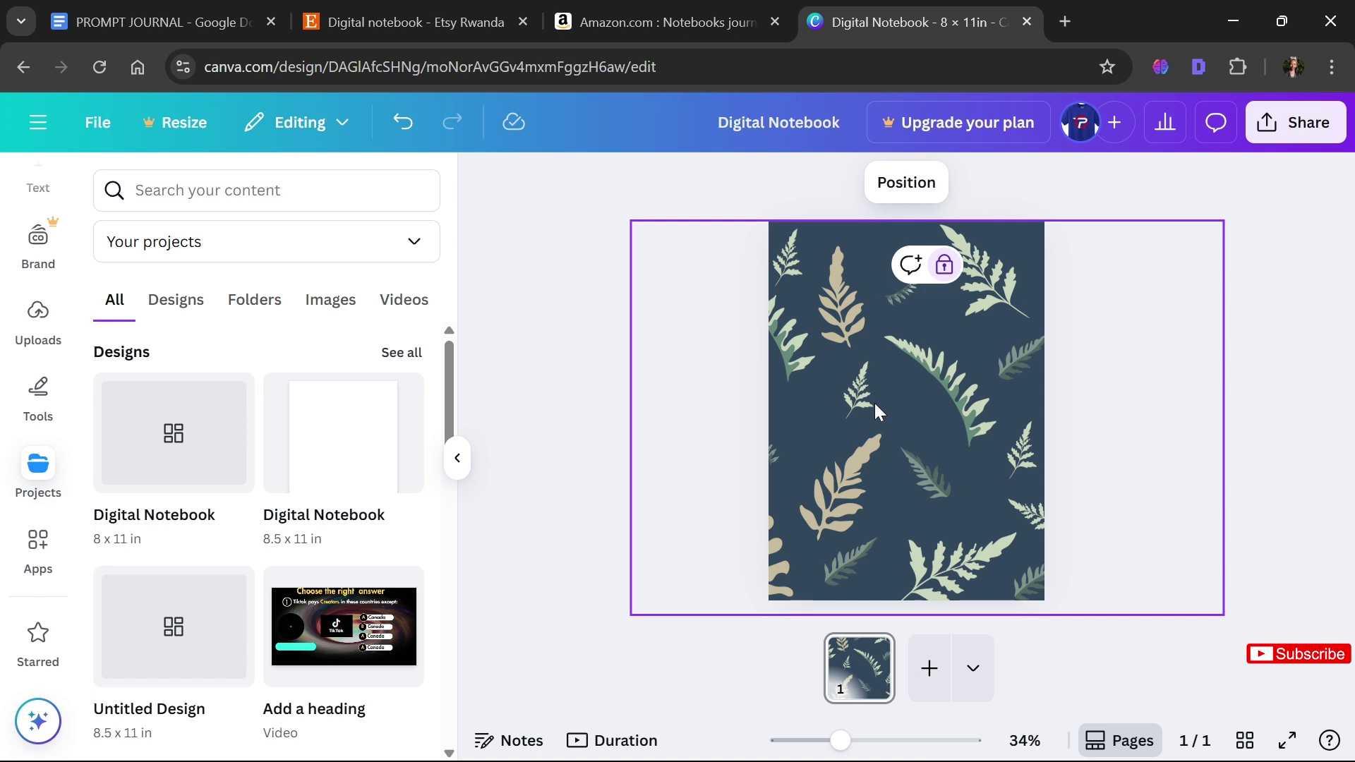
pyautogui.press('r')
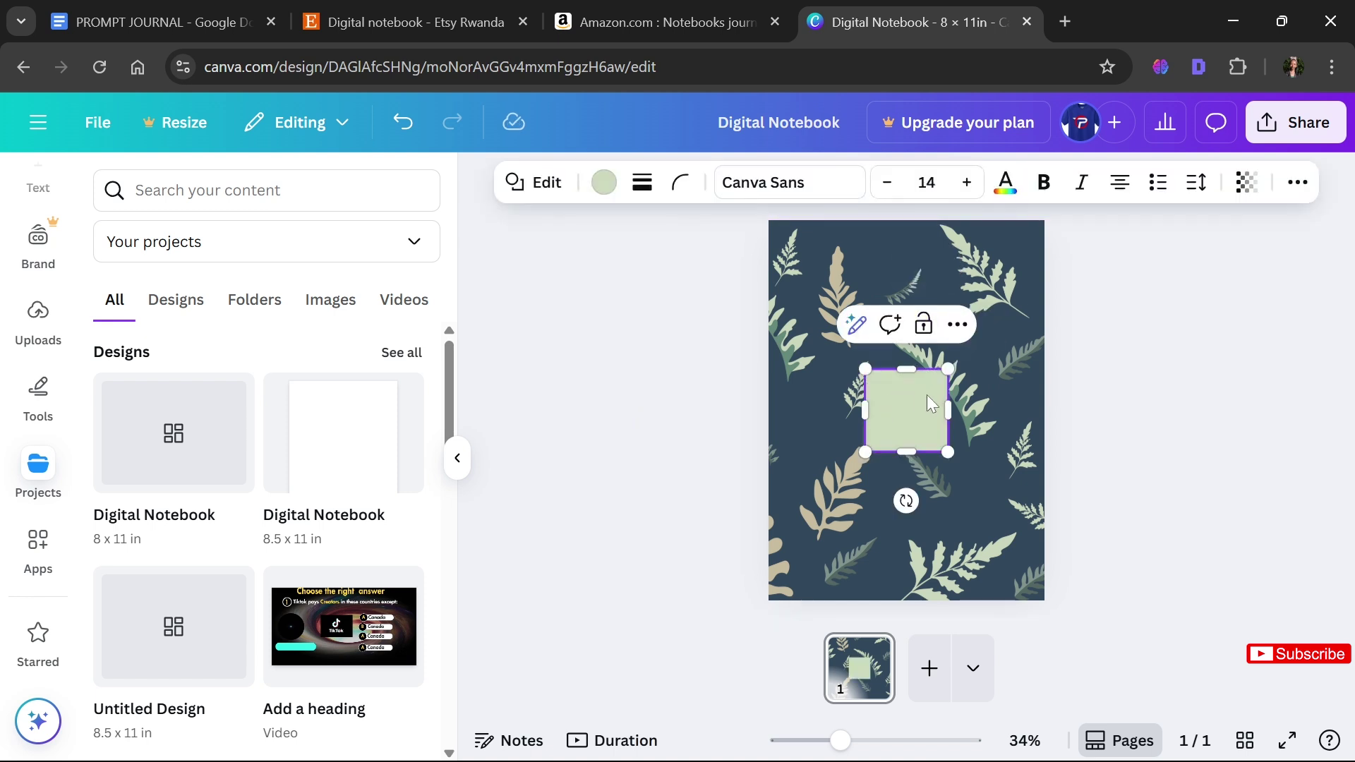
pyautogui.moveTo(911, 421); pyautogui.dragTo(908, 342)
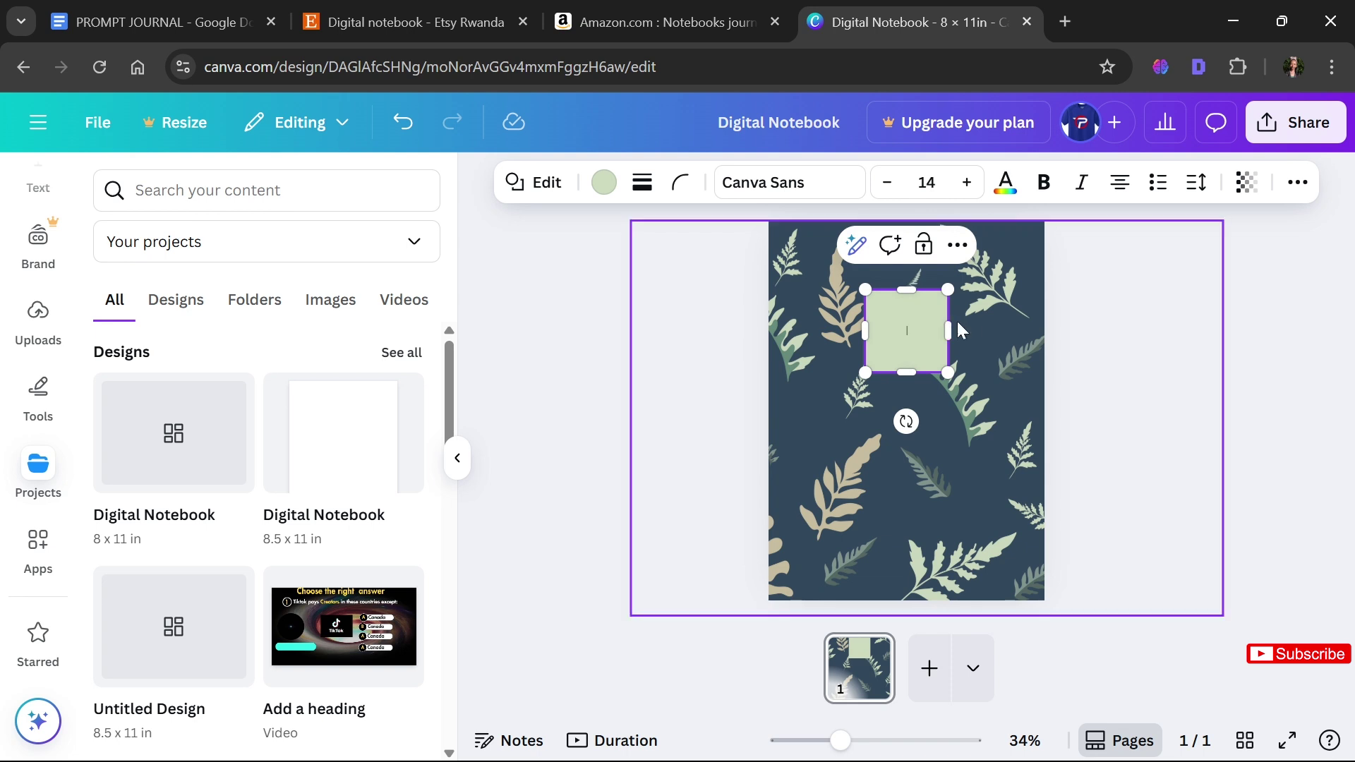
pyautogui.click(951, 332)
pyautogui.click(931, 337)
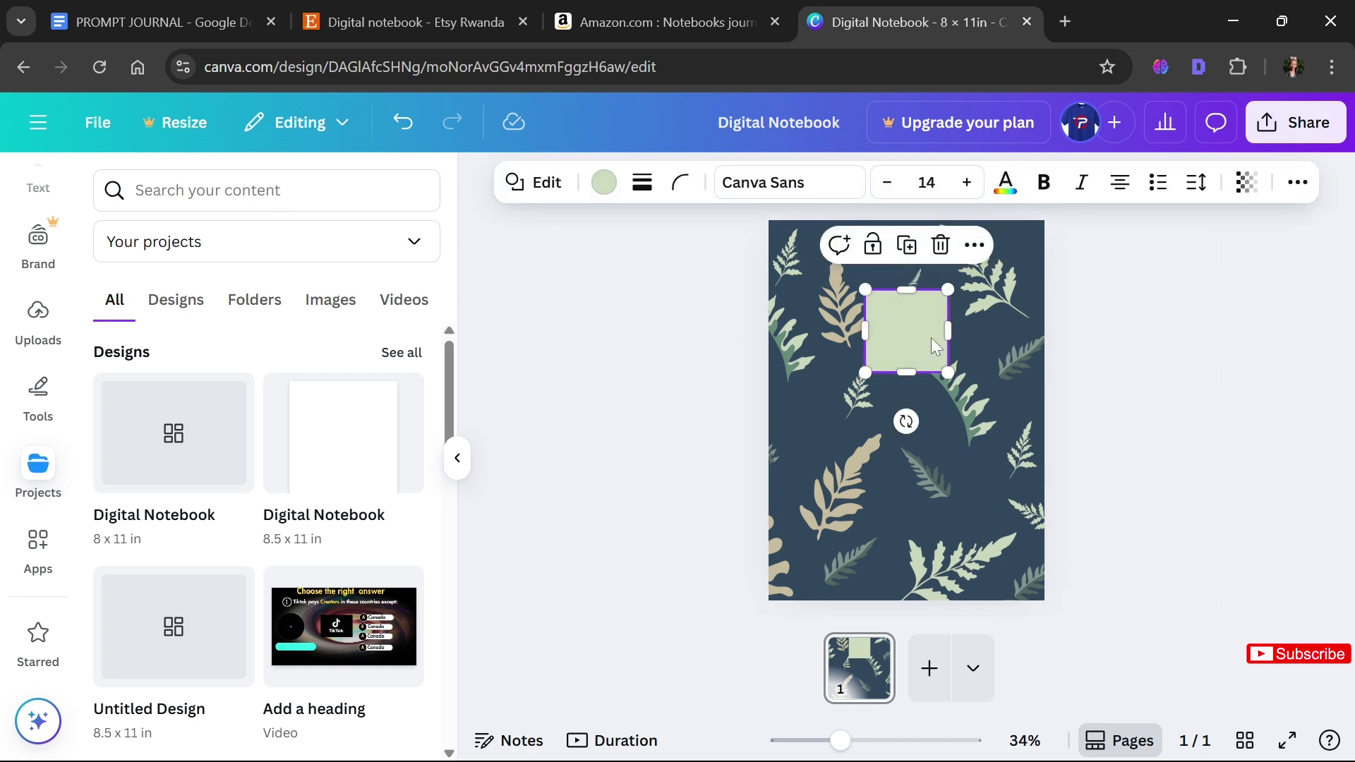
pyautogui.moveTo(903, 338)
pyautogui.mouseDown()
pyautogui.moveTo(931, 337)
pyautogui.moveTo(897, 333)
pyautogui.mouseUp()
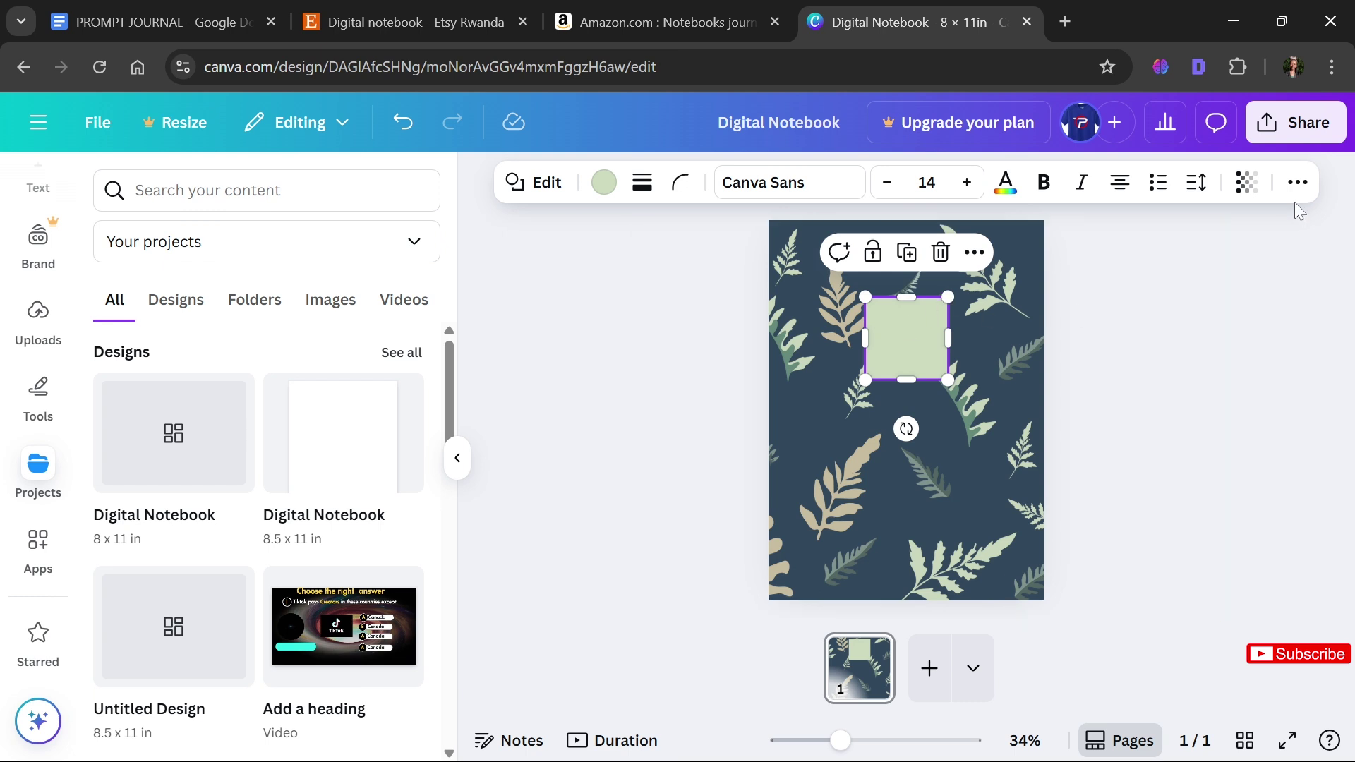
pyautogui.click(1298, 184)
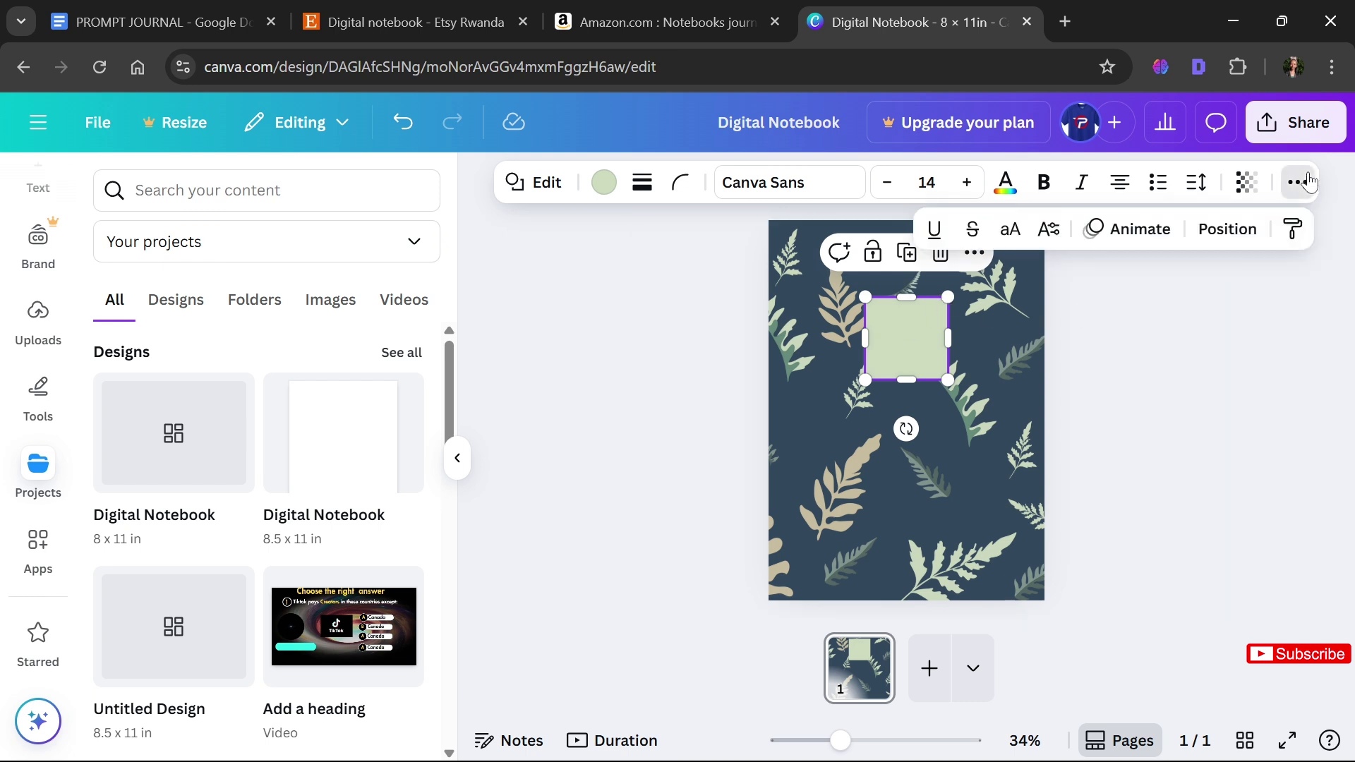
pyautogui.click(1214, 242)
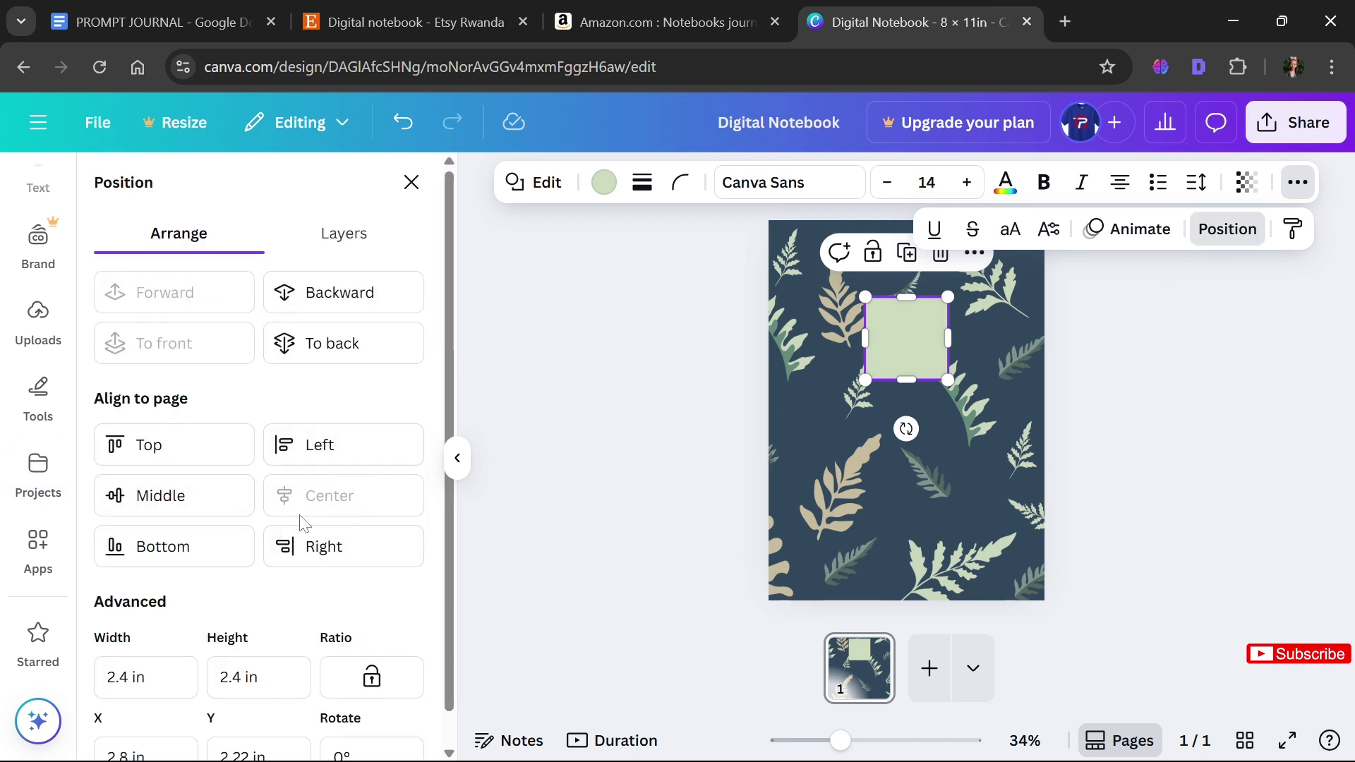
pyautogui.press('Escape')
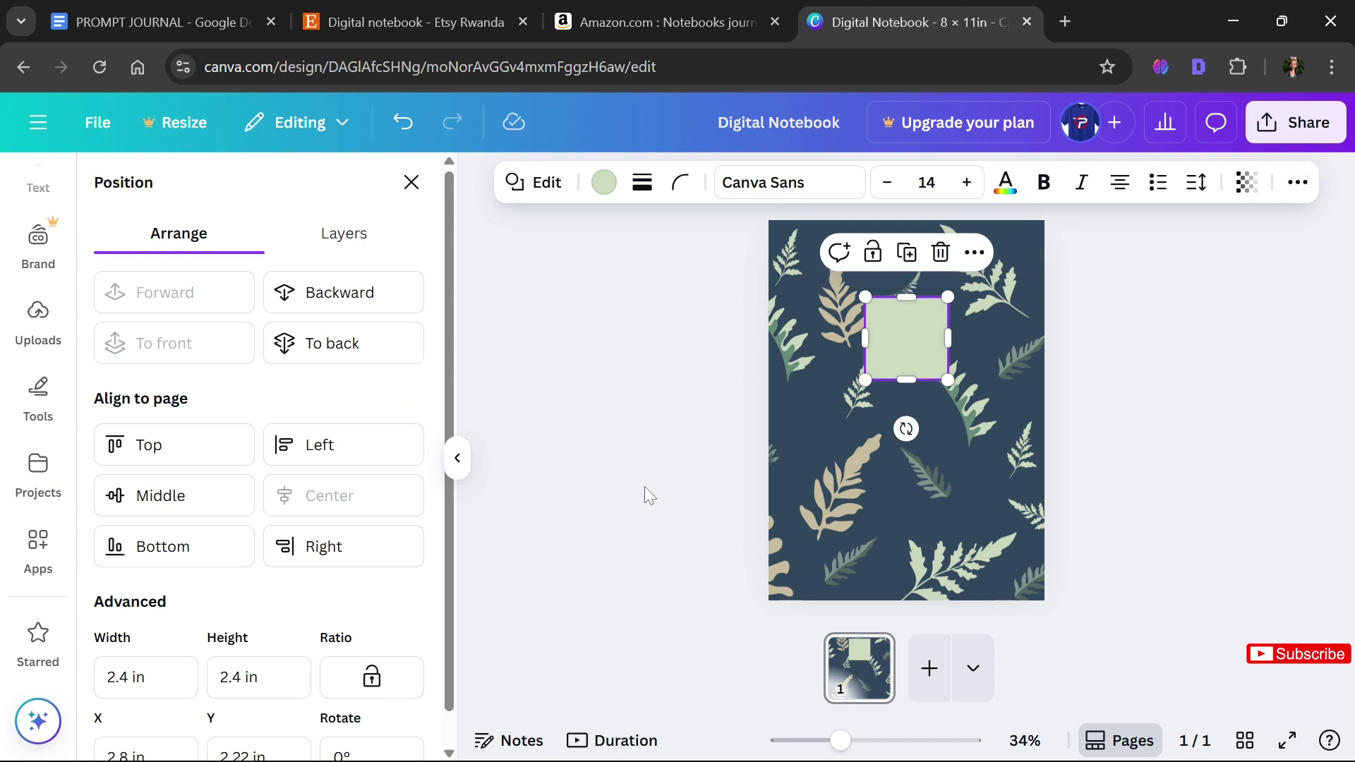
pyautogui.press('Escape')
pyautogui.press('Escape')
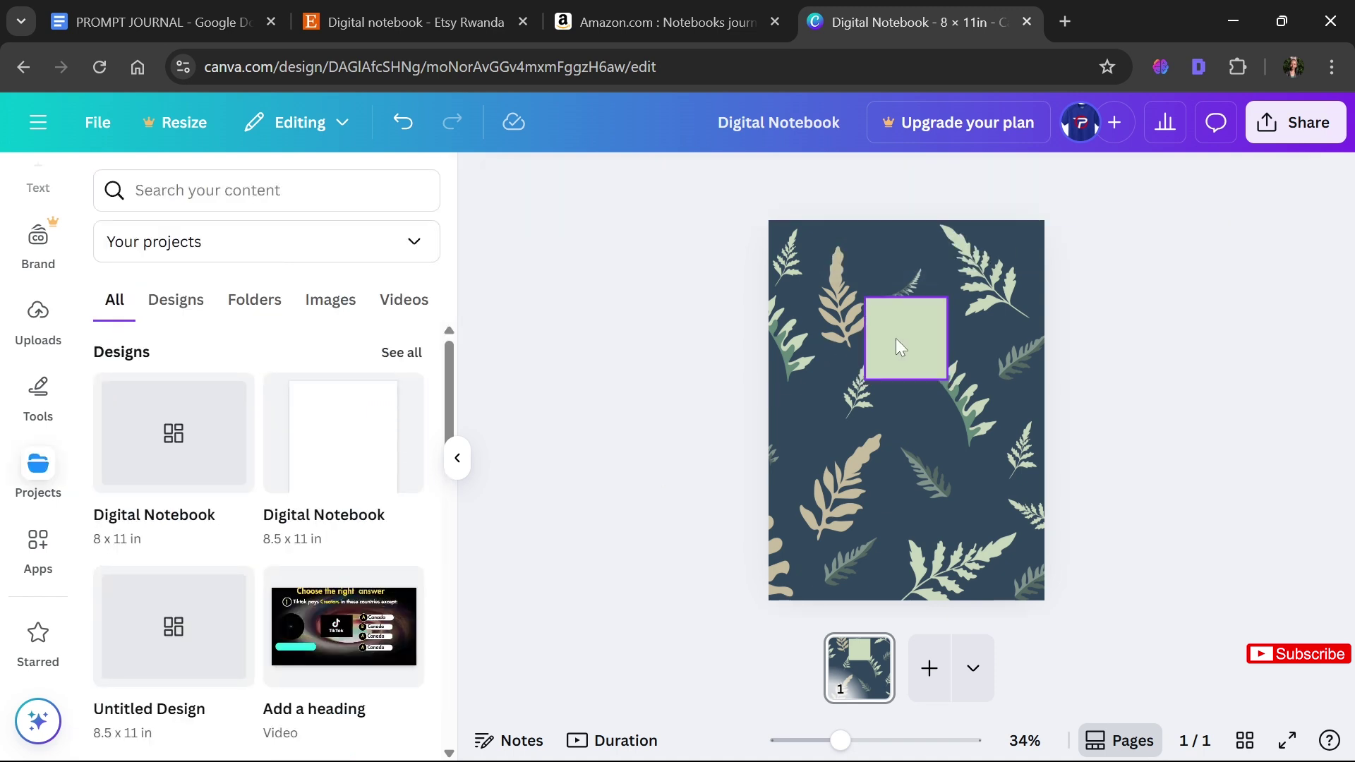
# Recolor the square with the muted grey-green from the leaf pattern's photo colors
pyautogui.click(895, 338)
pyautogui.click(605, 191)
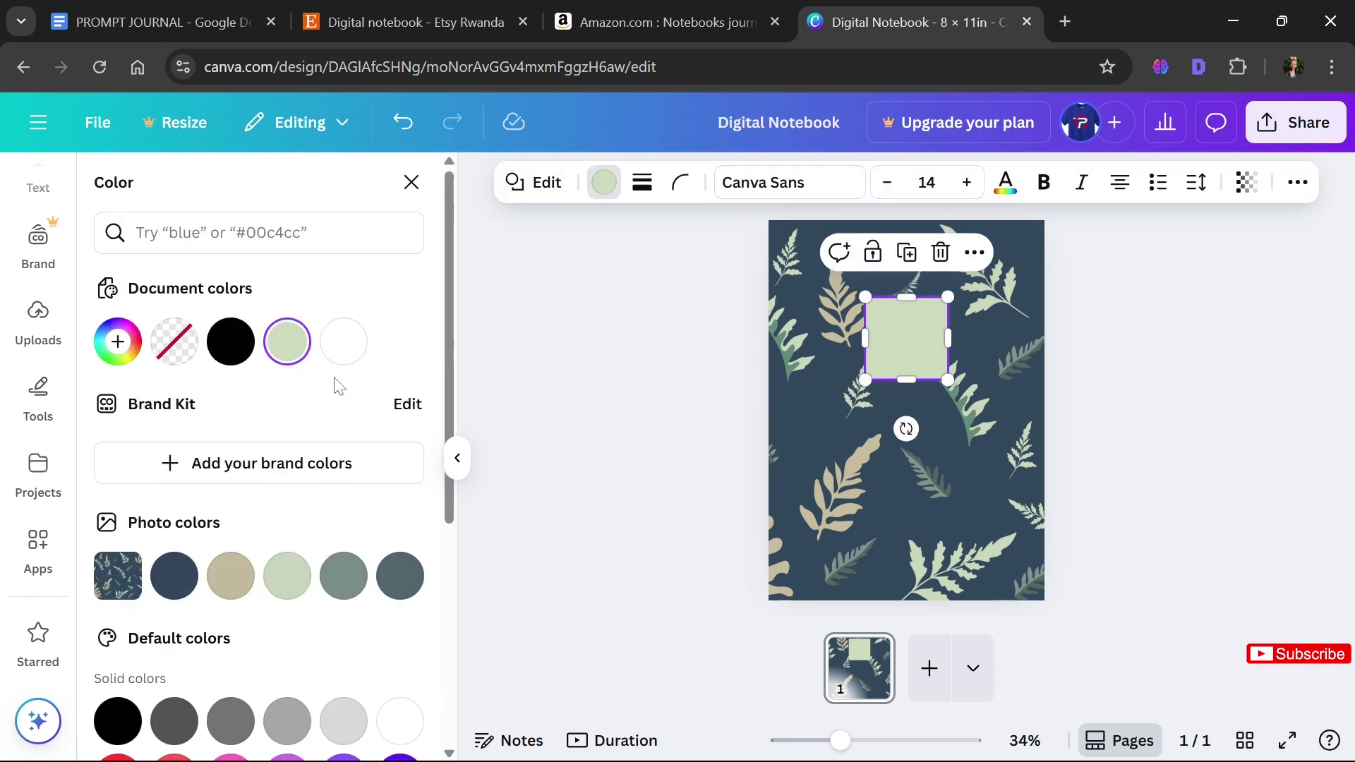
pyautogui.click(336, 586)
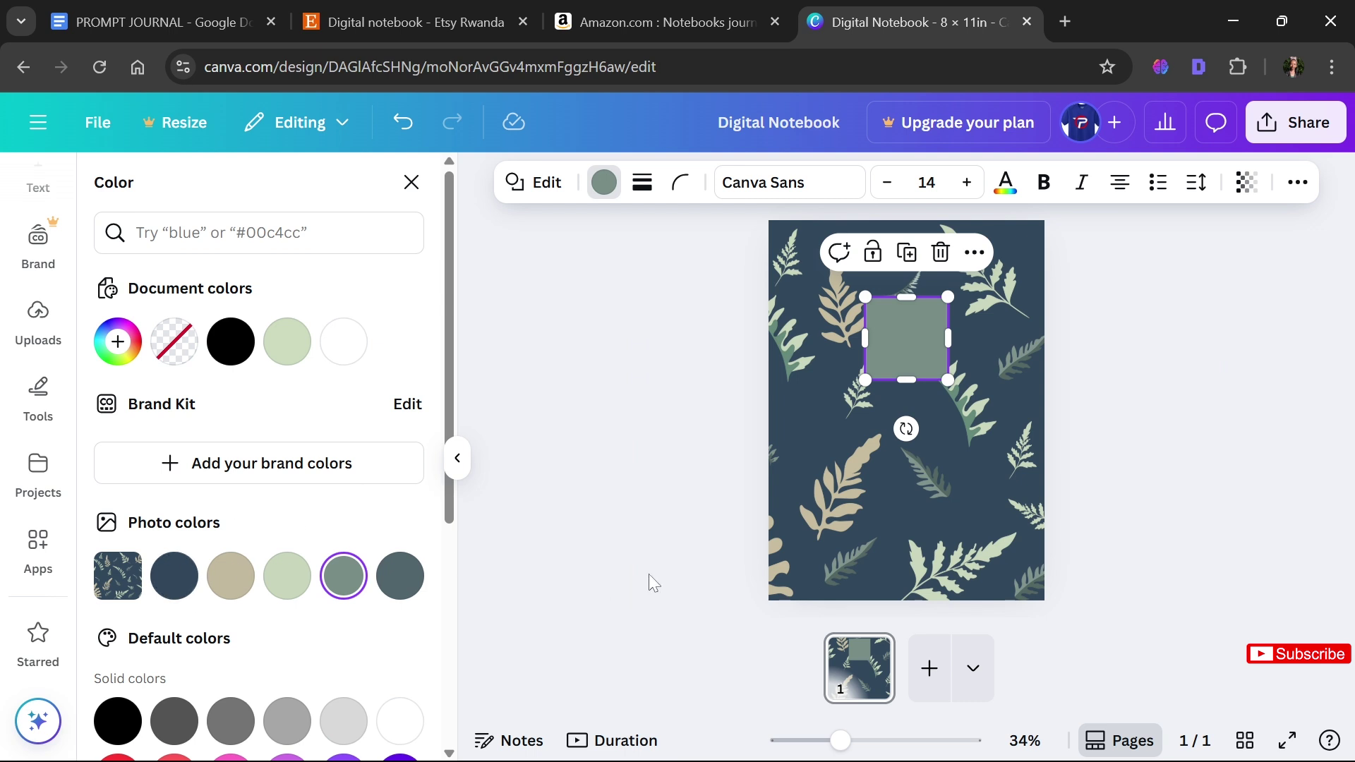
pyautogui.click(965, 412)
# Stretch the square into a wide rectangle spanning most of the cover's width and make it slightly taller
pyautogui.click(908, 336)
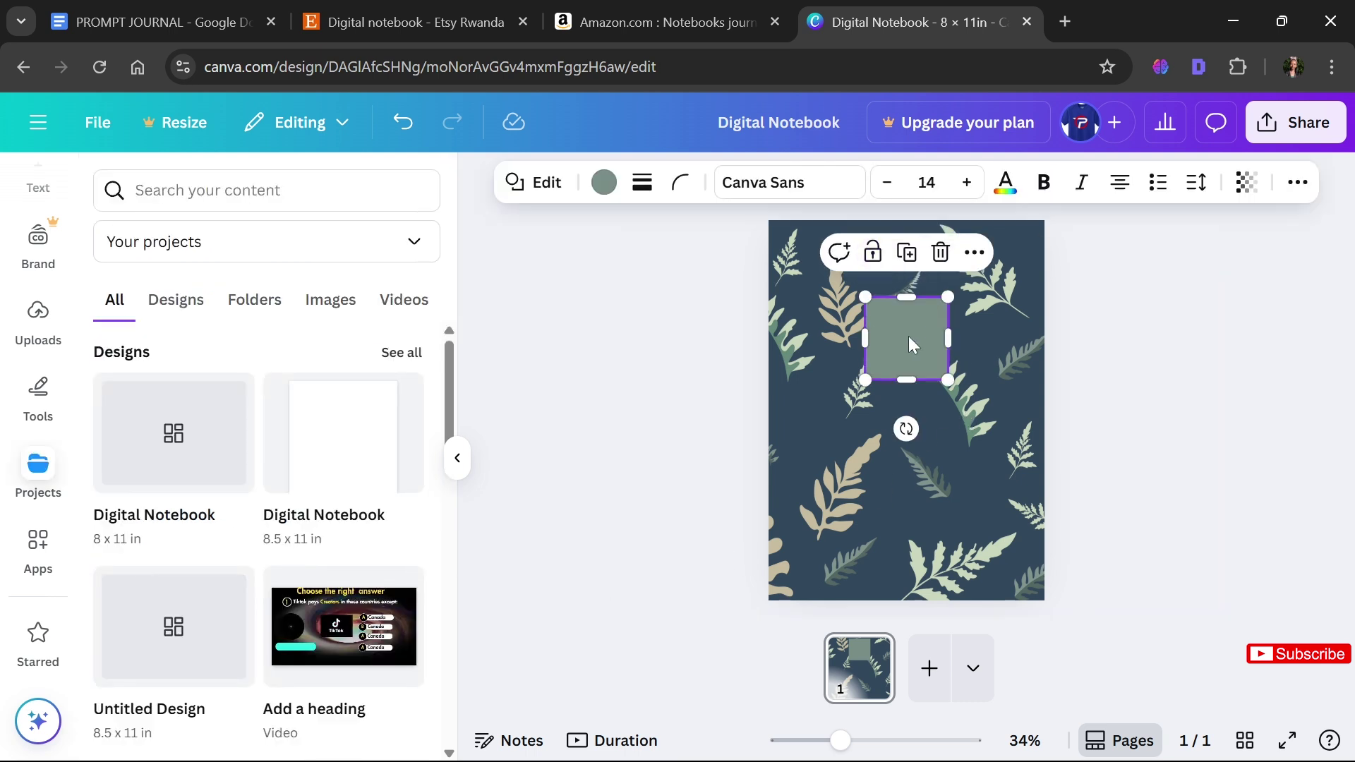
pyautogui.moveTo(953, 344); pyautogui.dragTo(1010, 345)
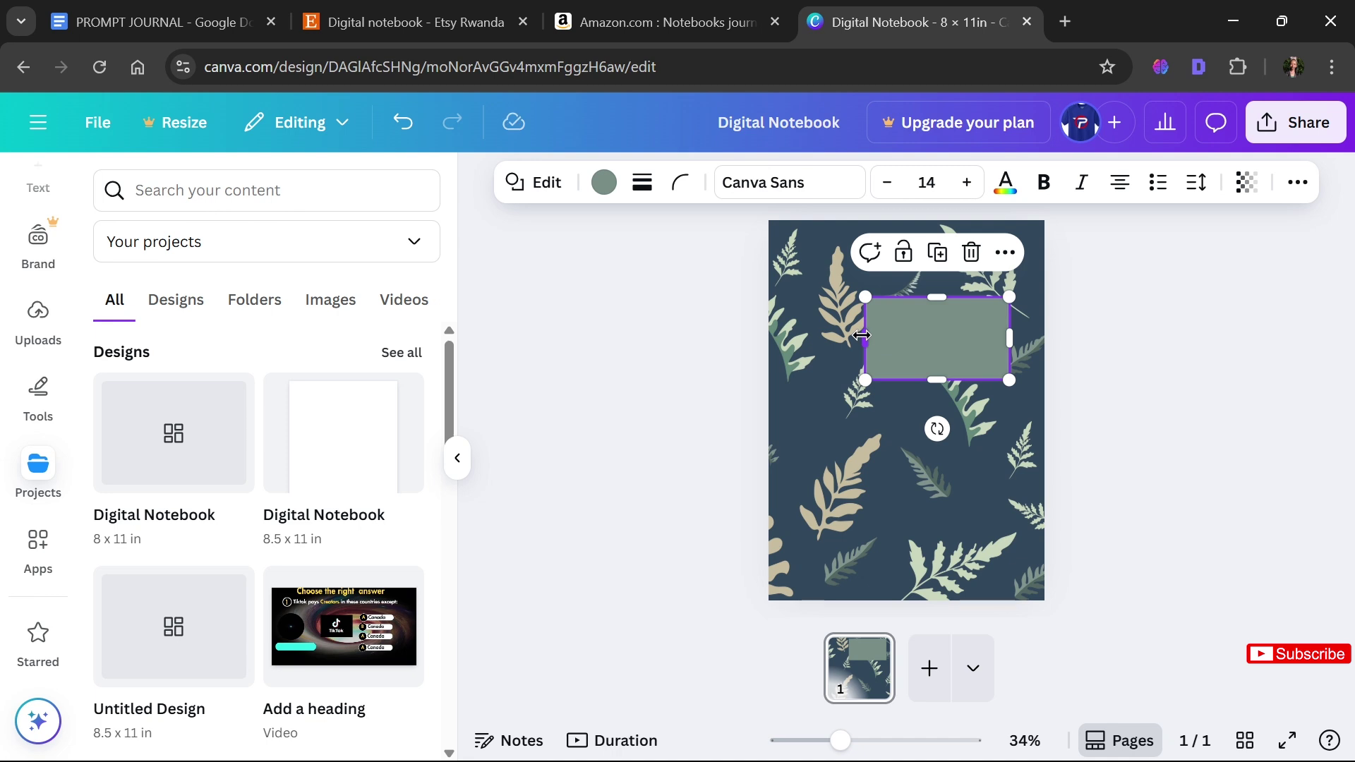
pyautogui.moveTo(866, 339); pyautogui.dragTo(808, 332)
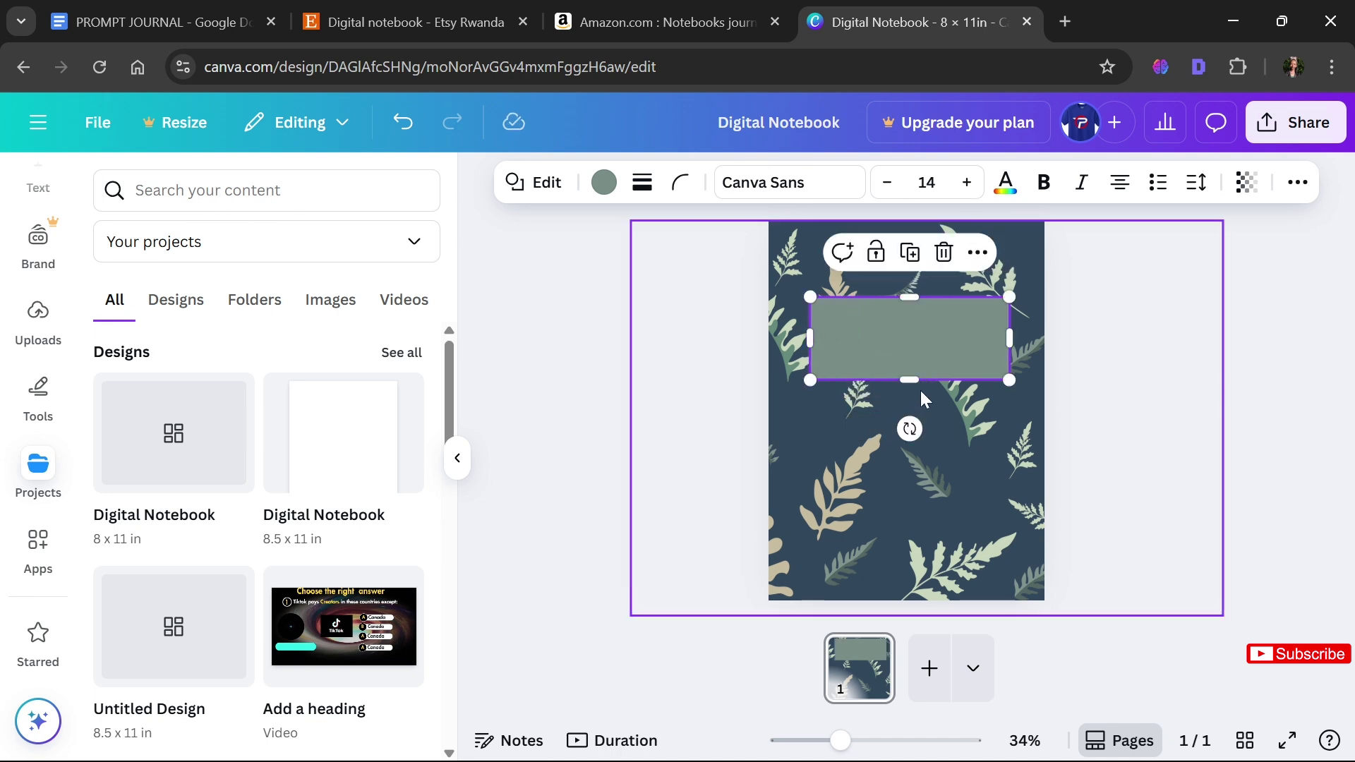
pyautogui.moveTo(919, 381); pyautogui.dragTo(917, 405)
pyautogui.click(966, 446)
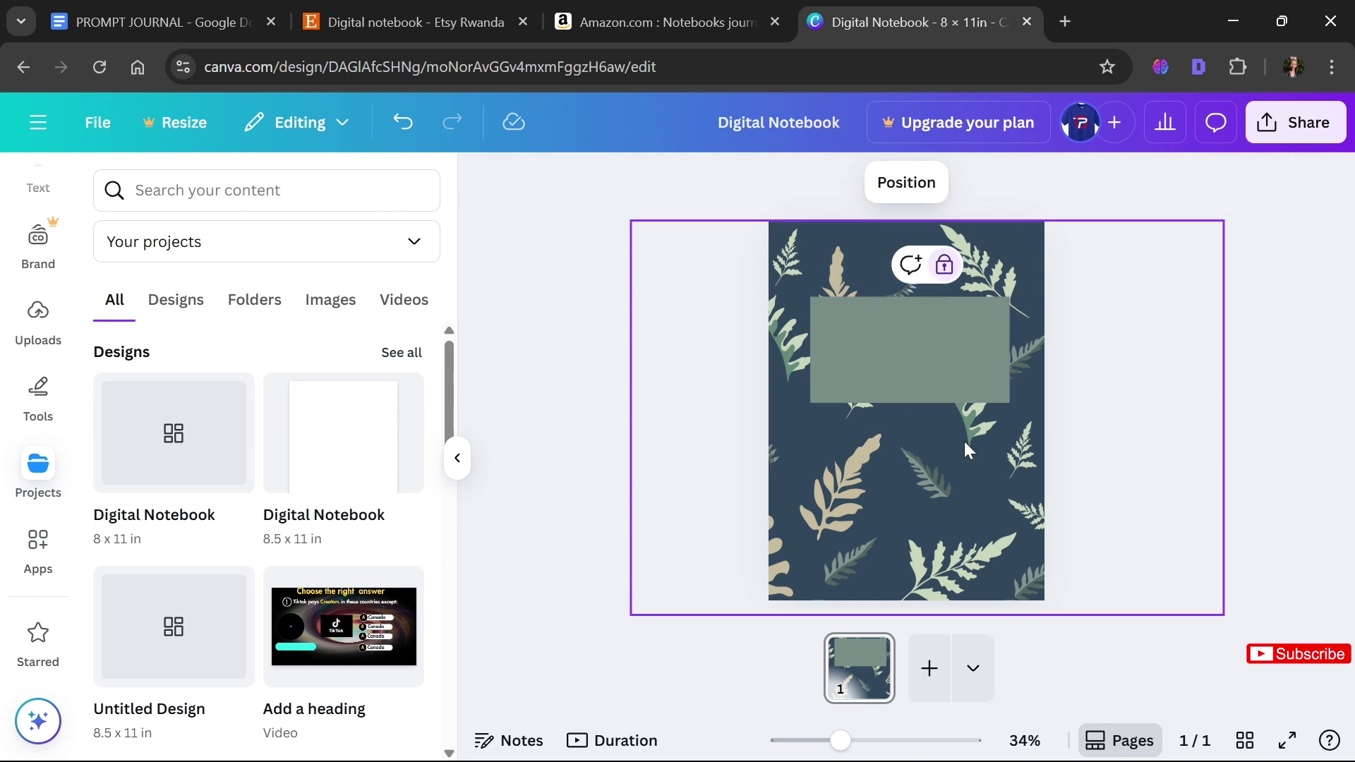
# Set the rectangle's transparency to 75 and centre it horizontally in the upper part of the cover
pyautogui.click(961, 353)
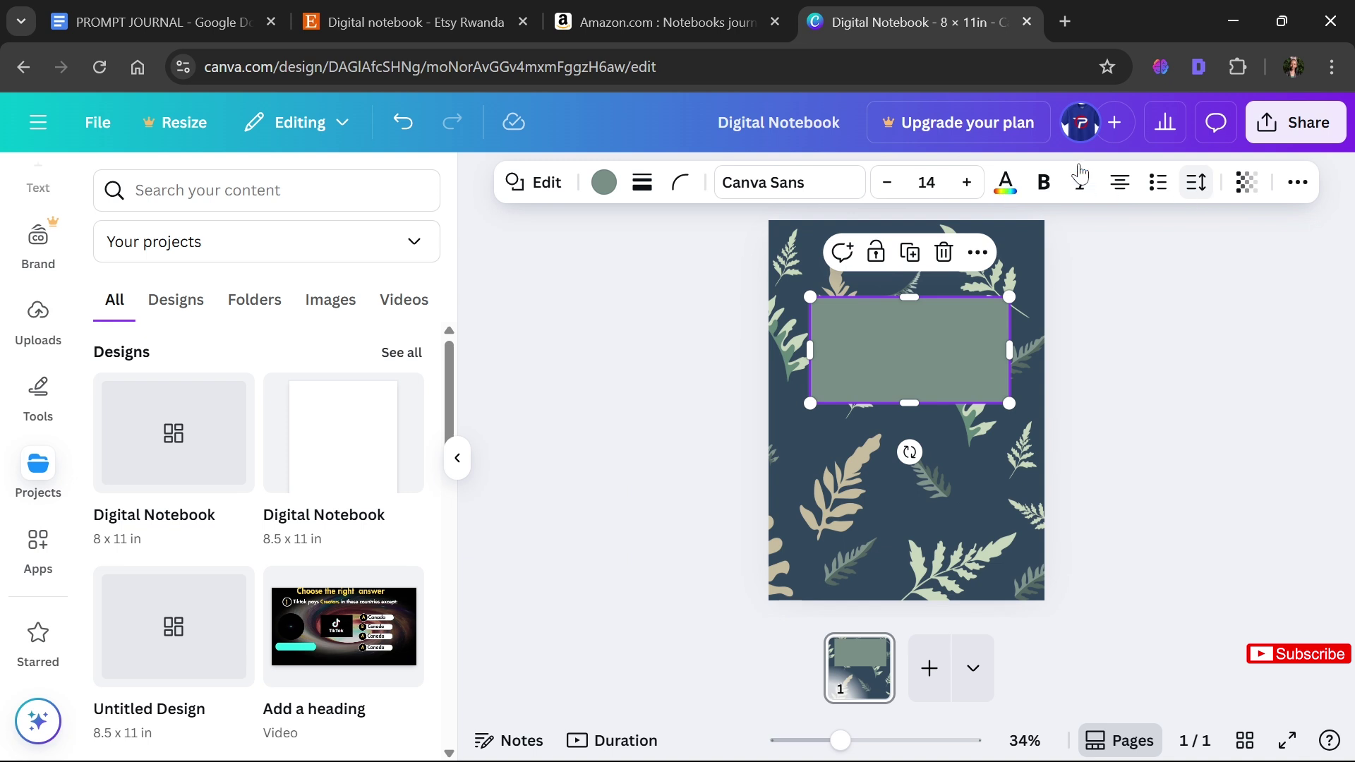
pyautogui.click(1245, 185)
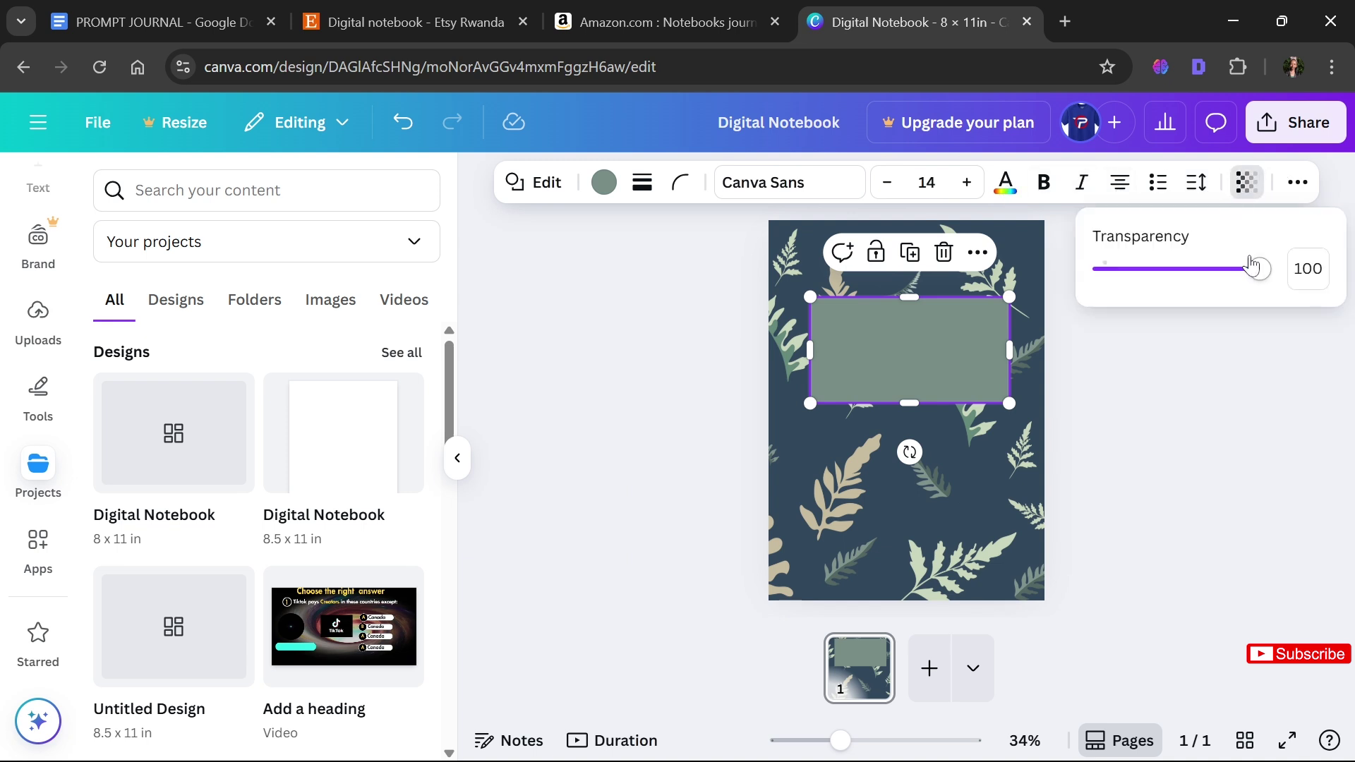
pyautogui.moveTo(1260, 274); pyautogui.dragTo(1225, 287)
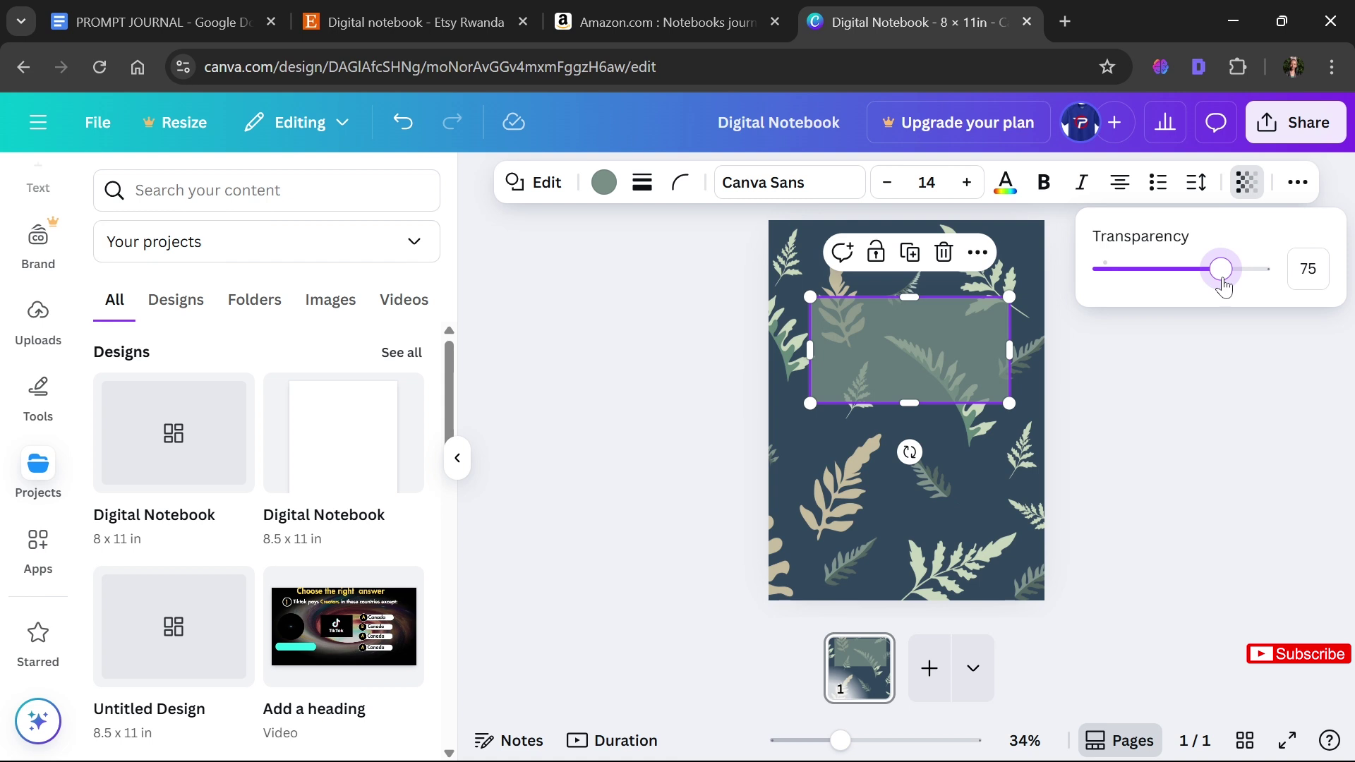
pyautogui.click(1179, 348)
pyautogui.click(1179, 349)
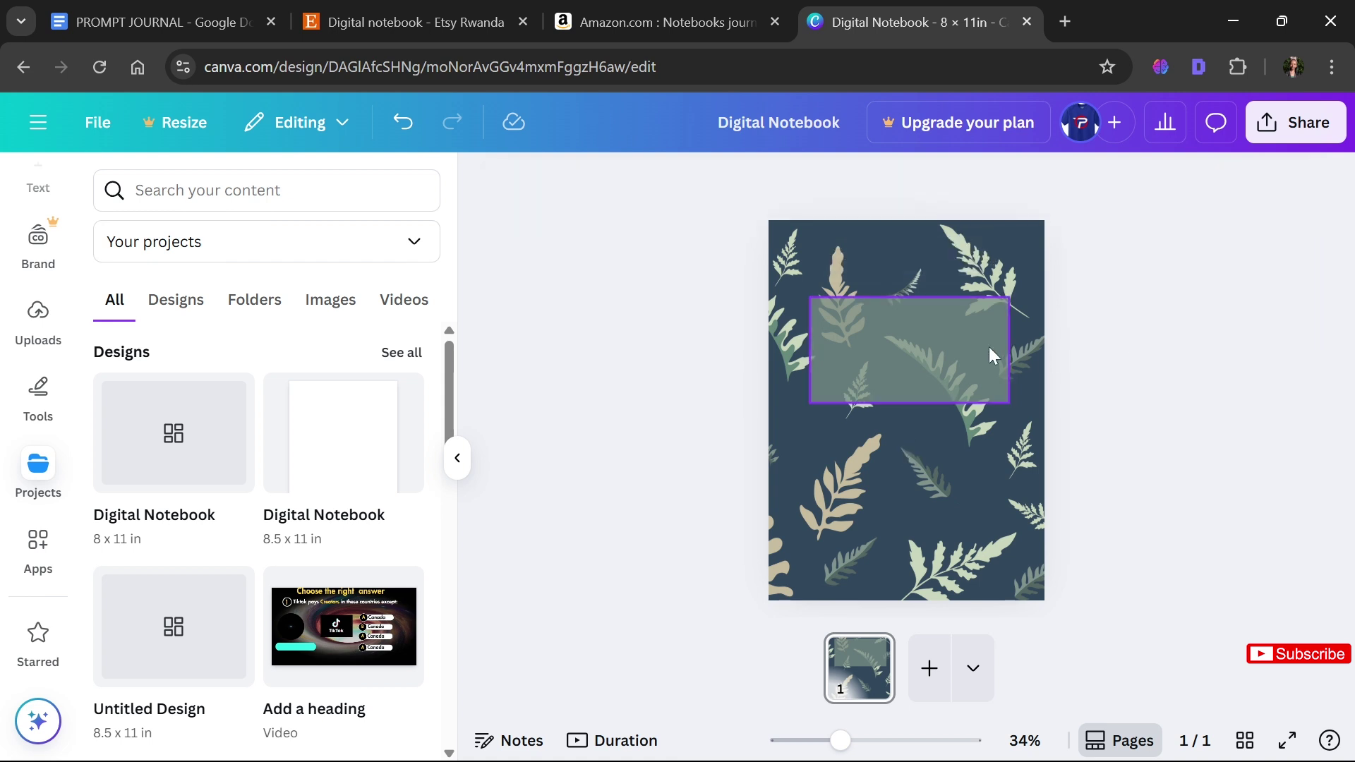
pyautogui.moveTo(989, 346); pyautogui.dragTo(986, 351)
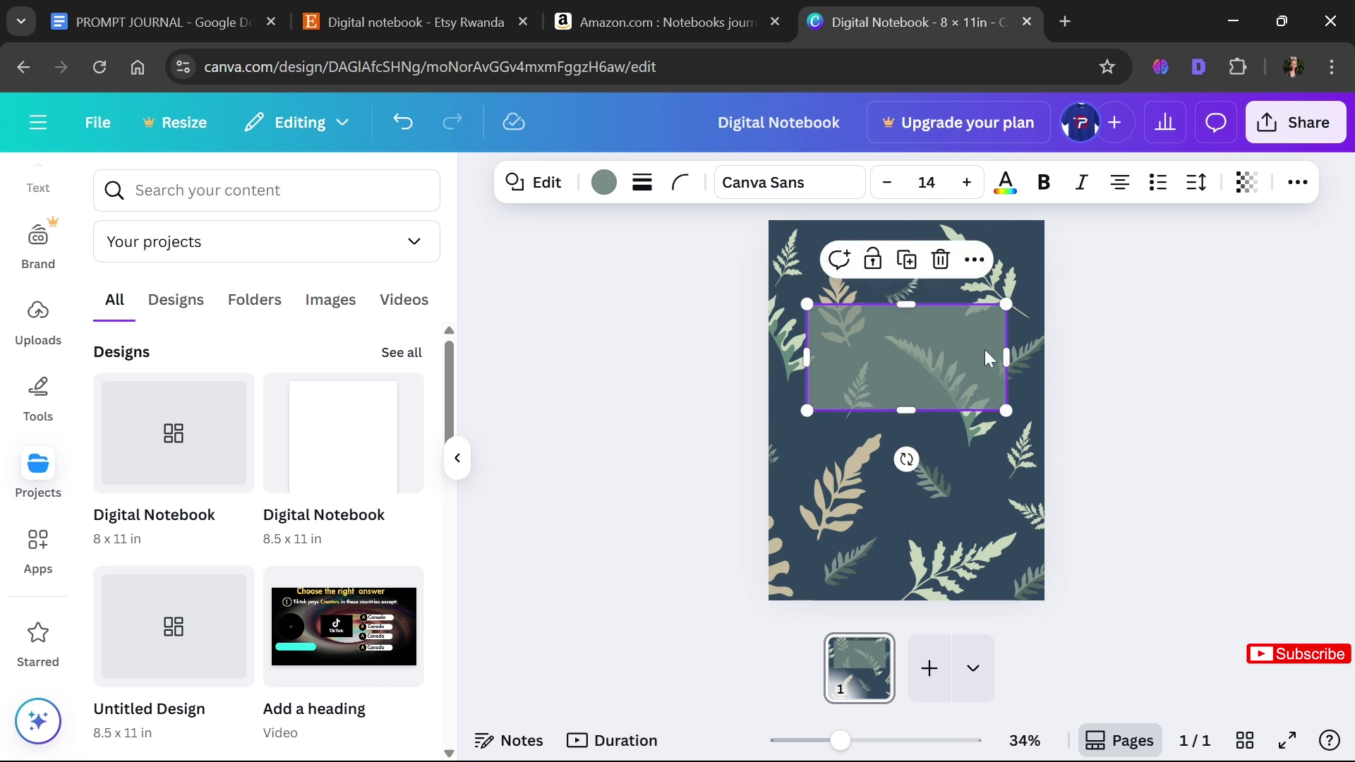
pyautogui.click(1085, 372)
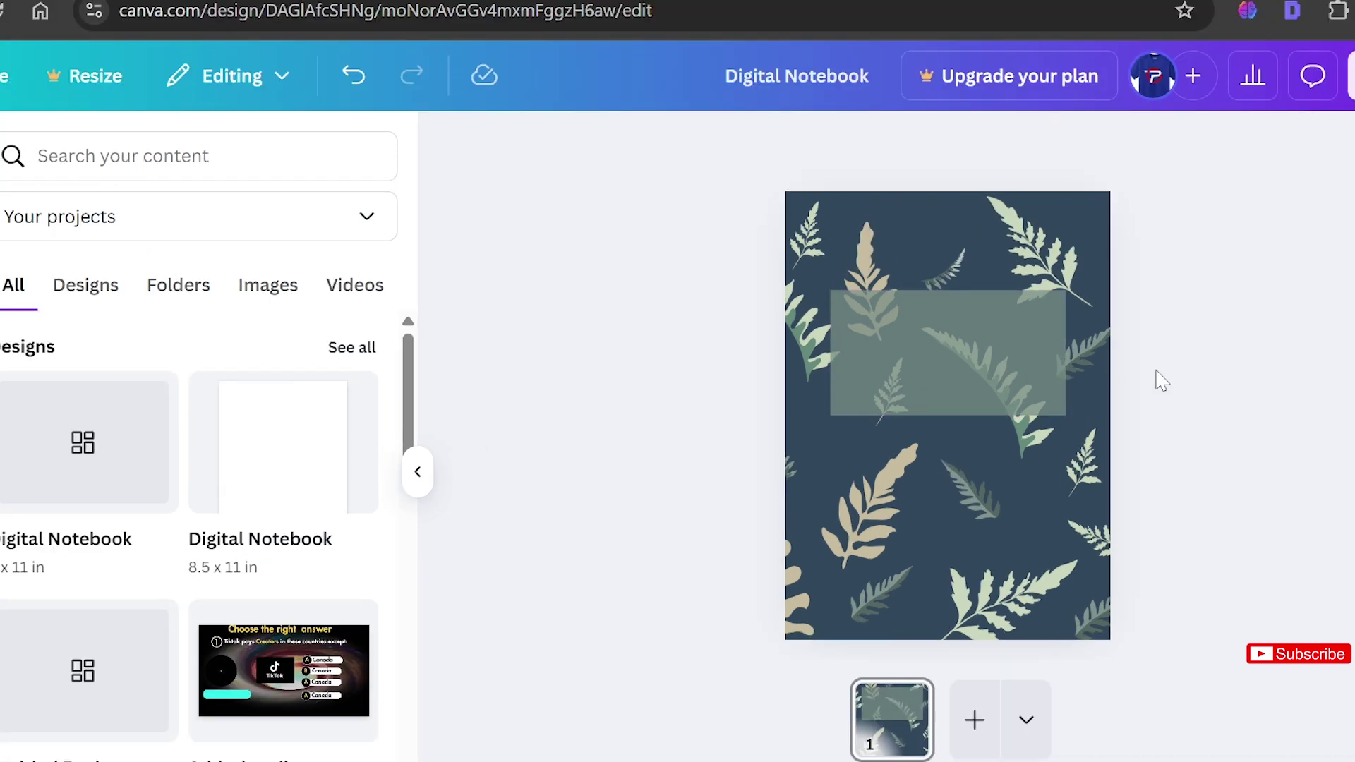
# Add a text box to the cover and enlarge its font size to 48
pyautogui.click(919, 550)
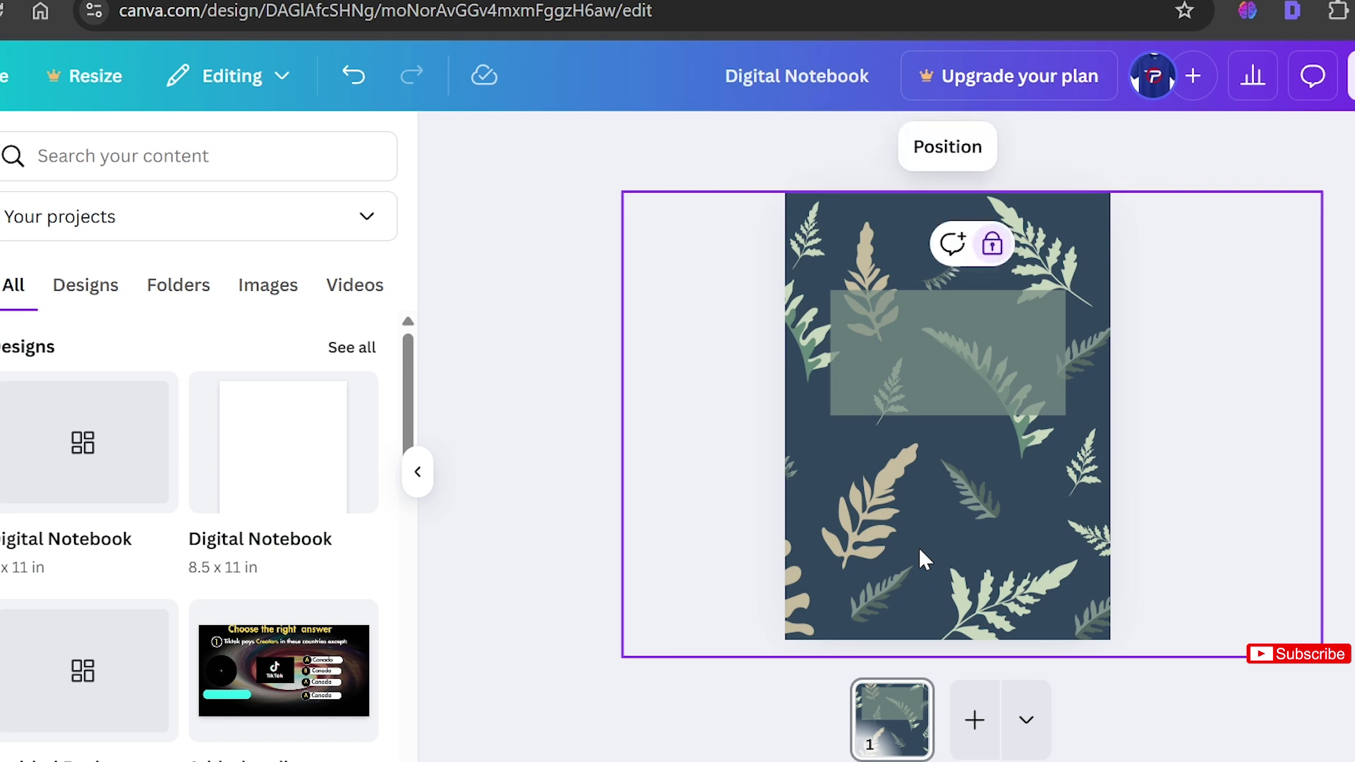
pyautogui.press('t')
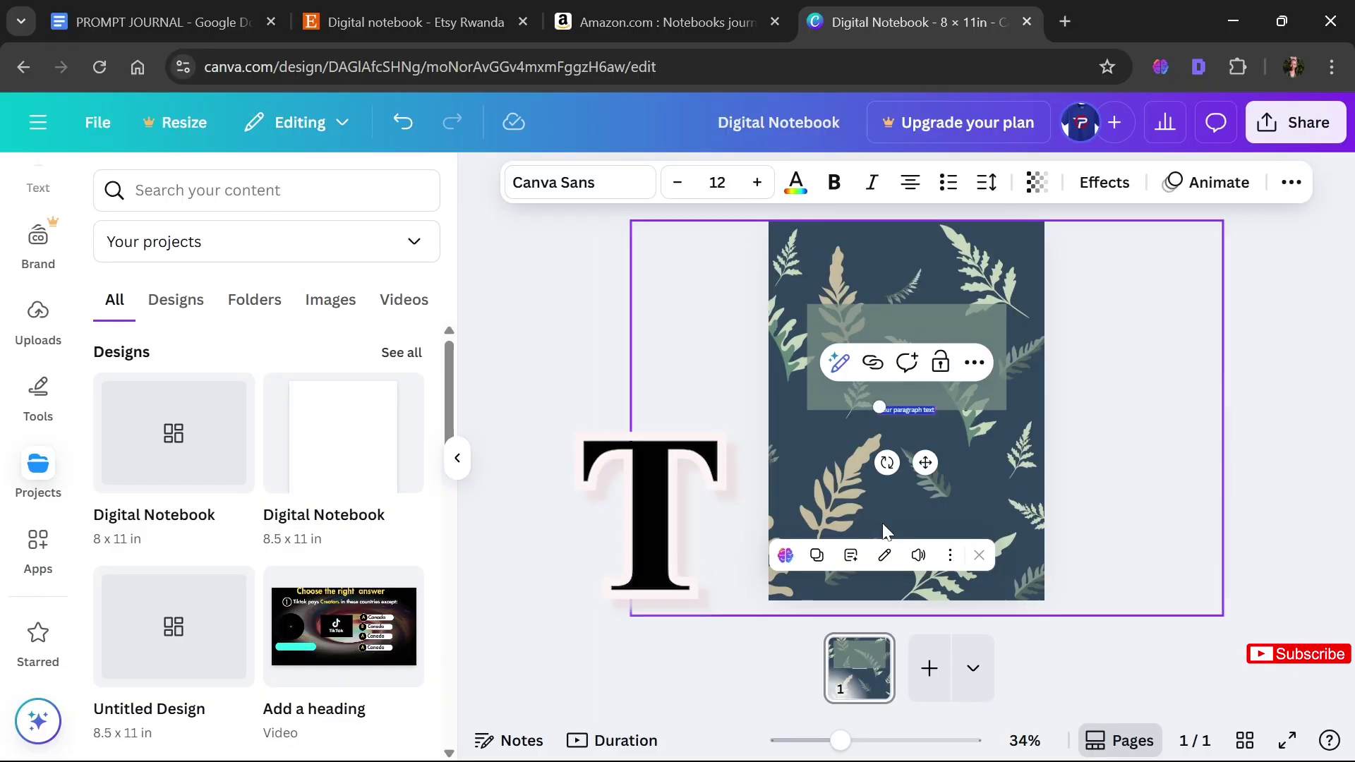
pyautogui.click(580, 182)
pyautogui.press('Escape')
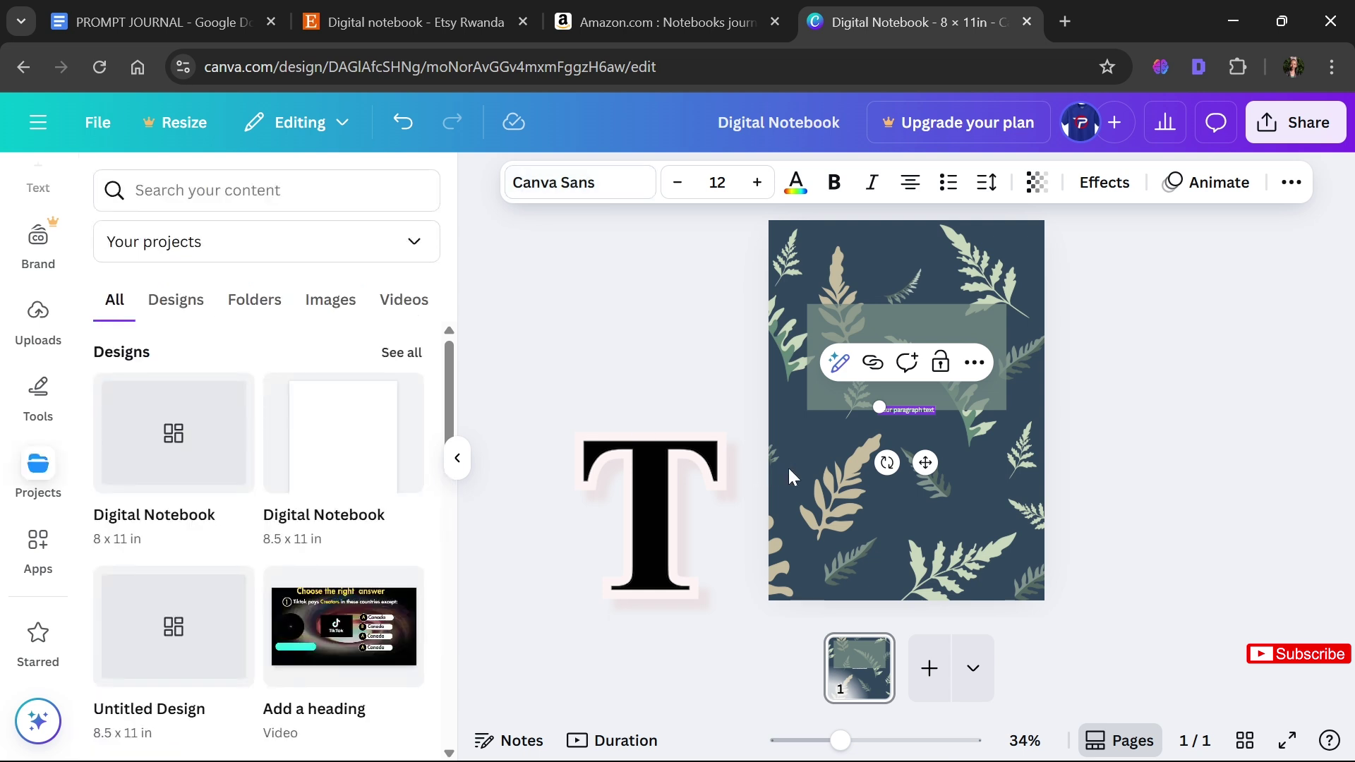
pyautogui.press('Escape')
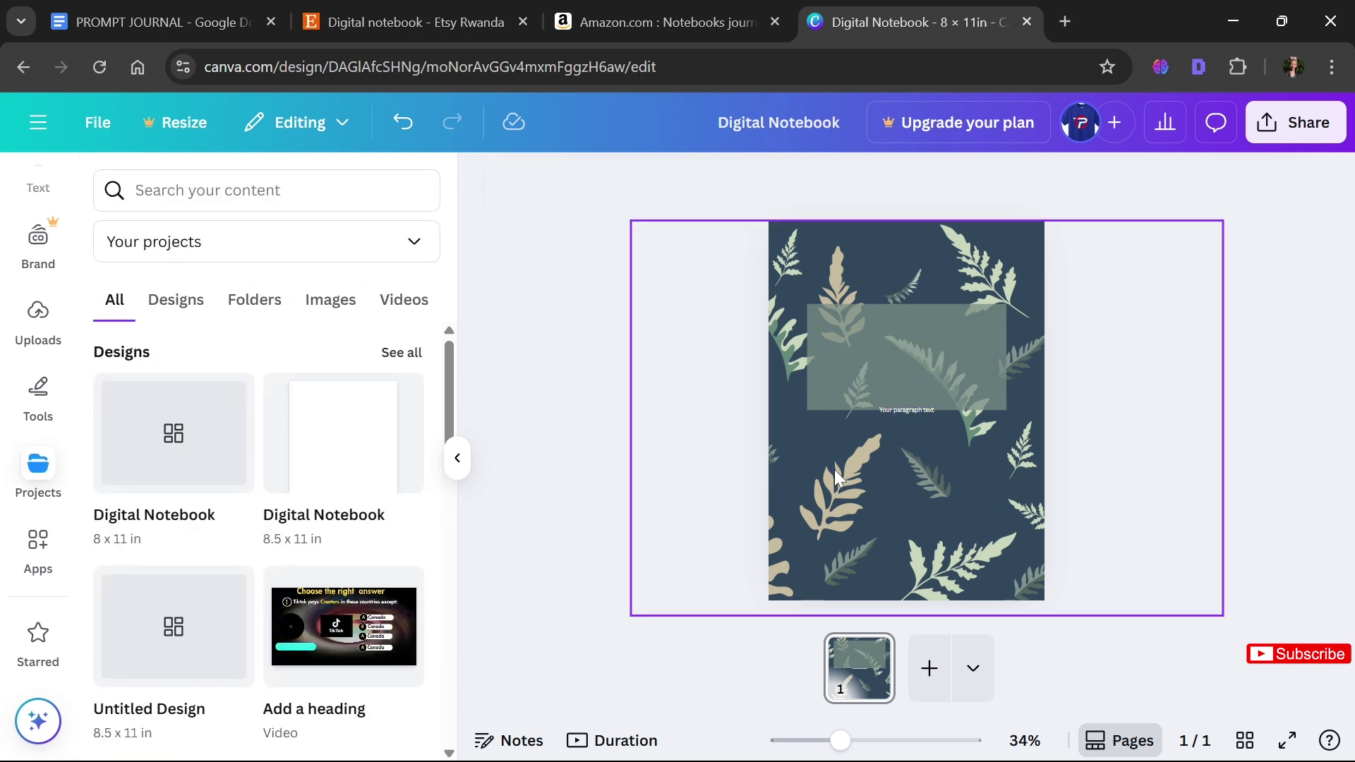
pyautogui.click(916, 409)
pyautogui.click(757, 182)
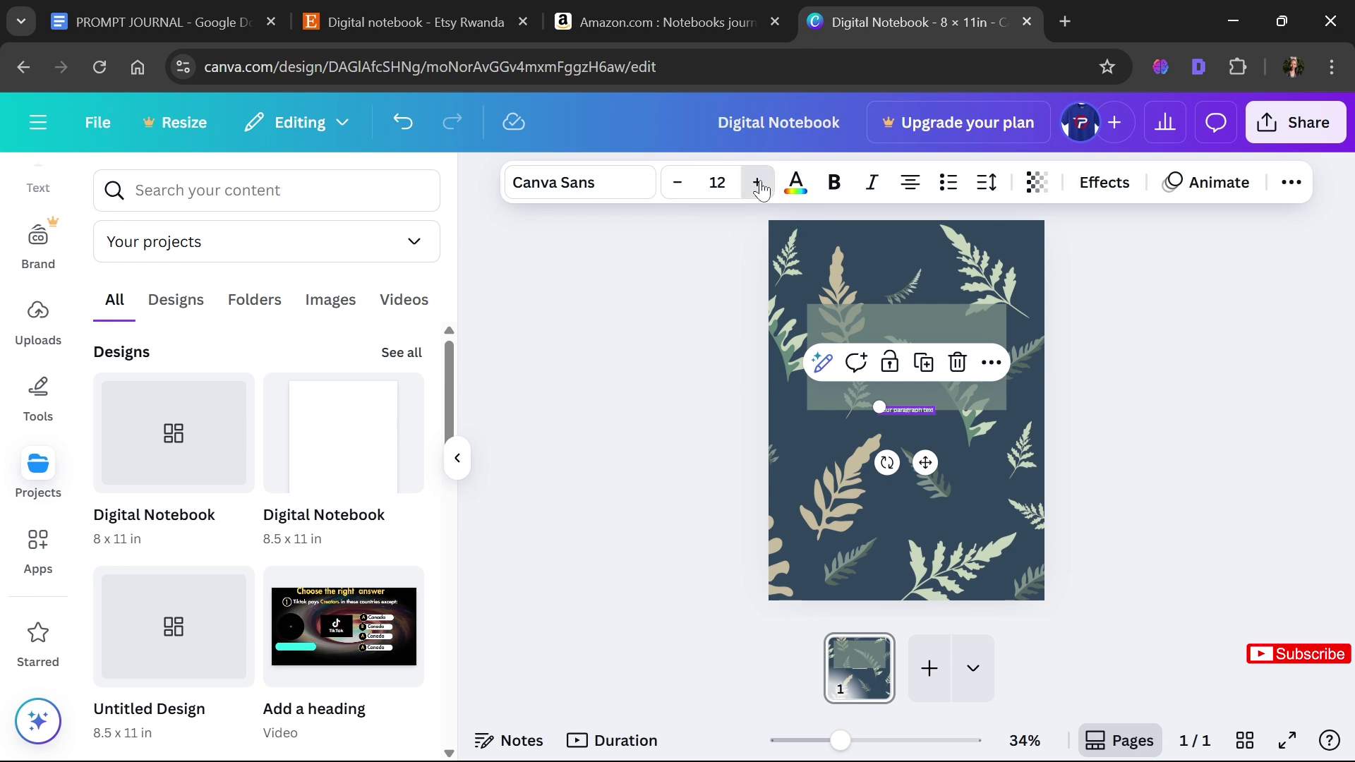
pyautogui.click(758, 182)
pyautogui.click(758, 182)
pyautogui.moveTo(758, 182); pyautogui.dragTo(757, 182)
# Replace the placeholder text with the title "NOTEBOOK"
pyautogui.click(958, 422)
pyautogui.hotkey('ctrl', 'a')
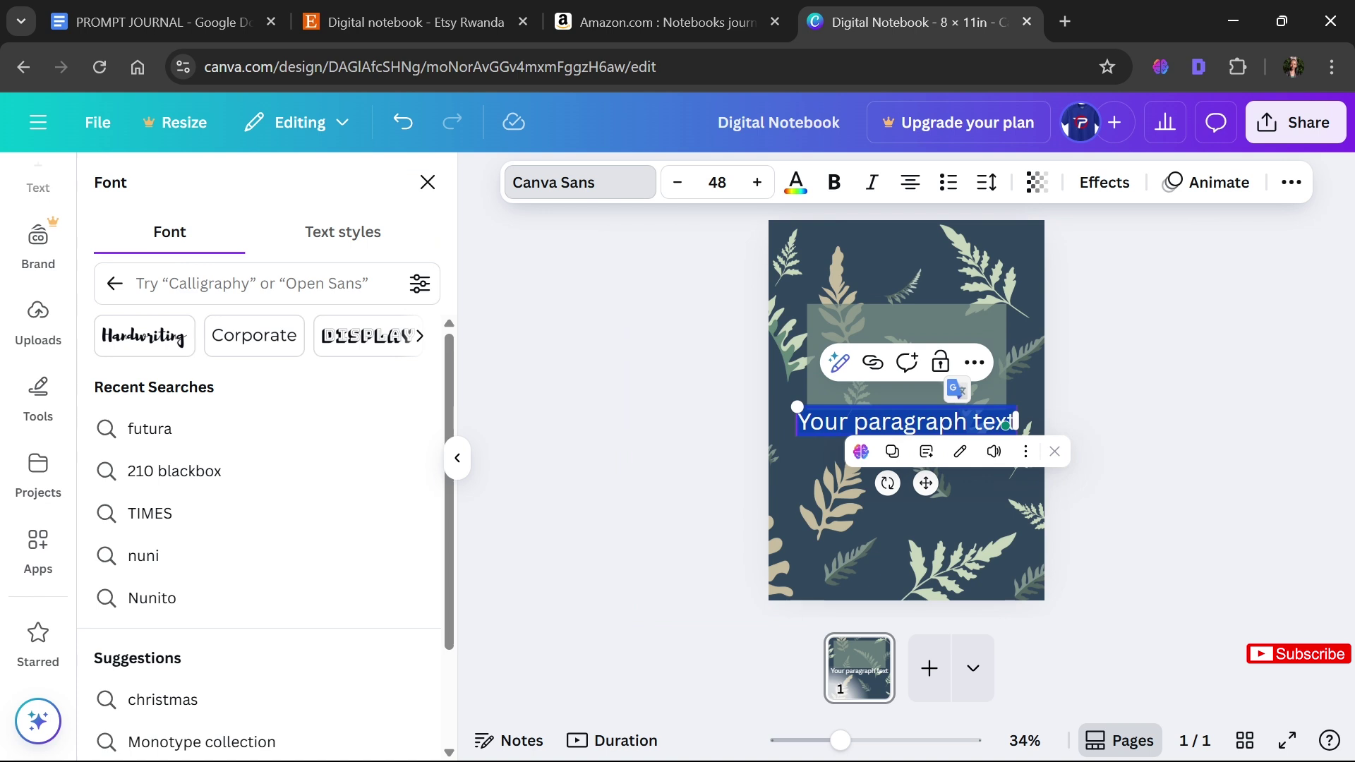
pyautogui.write('N')
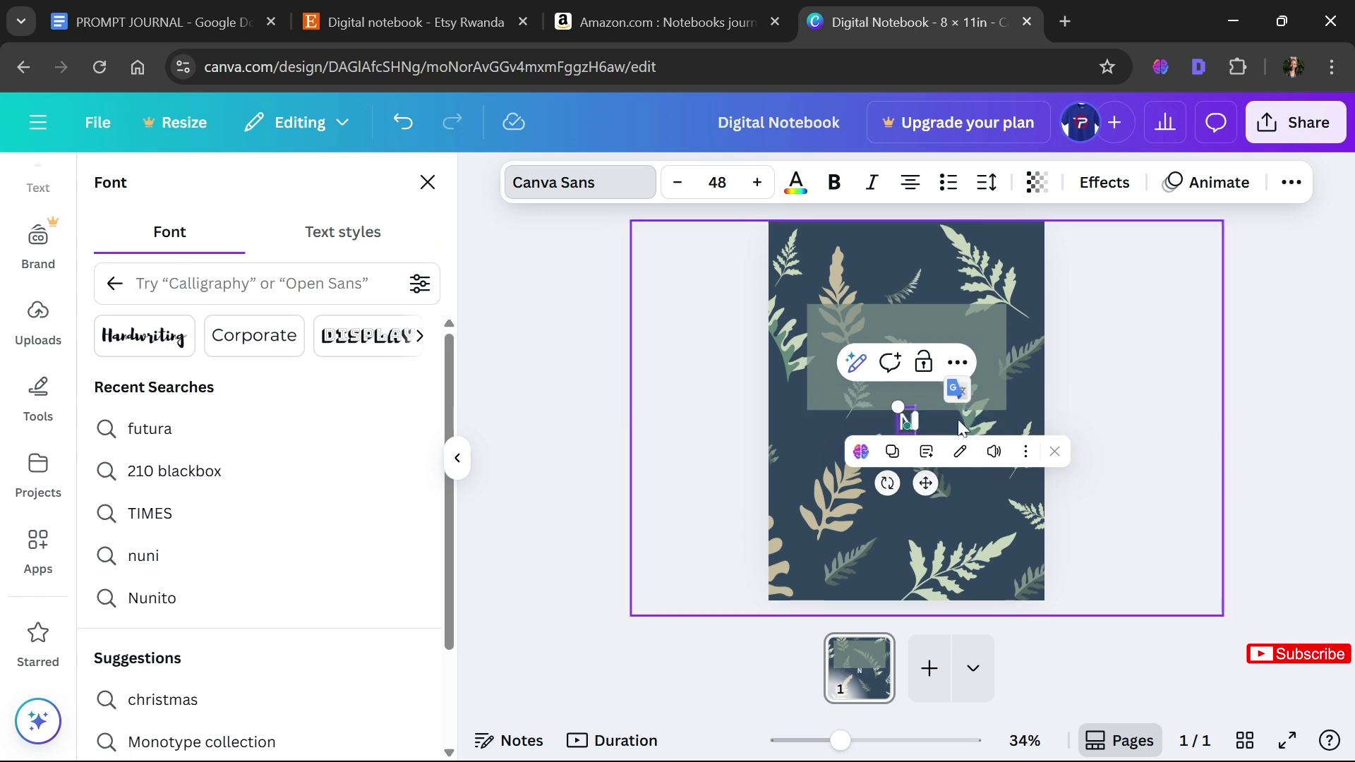
pyautogui.write('OTEBOO')
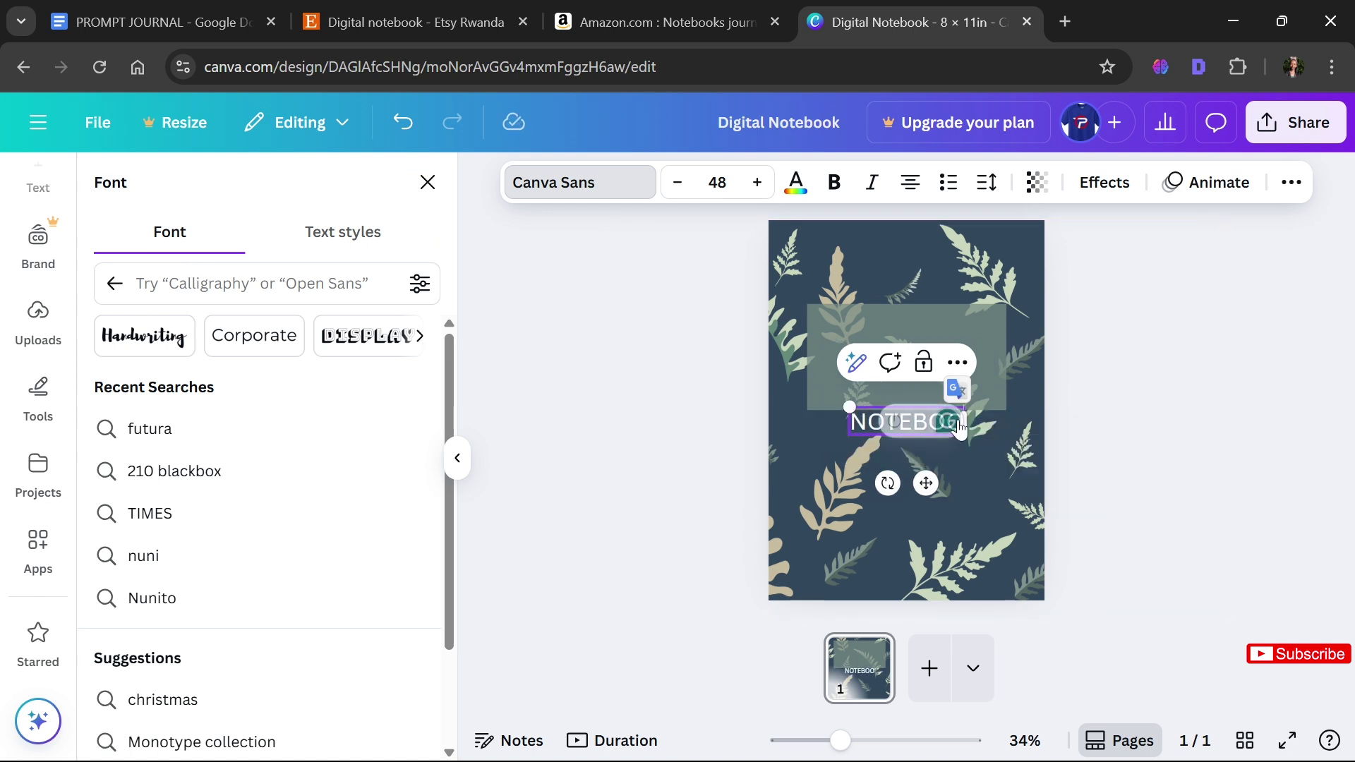
pyautogui.write('K')
pyautogui.click(976, 501)
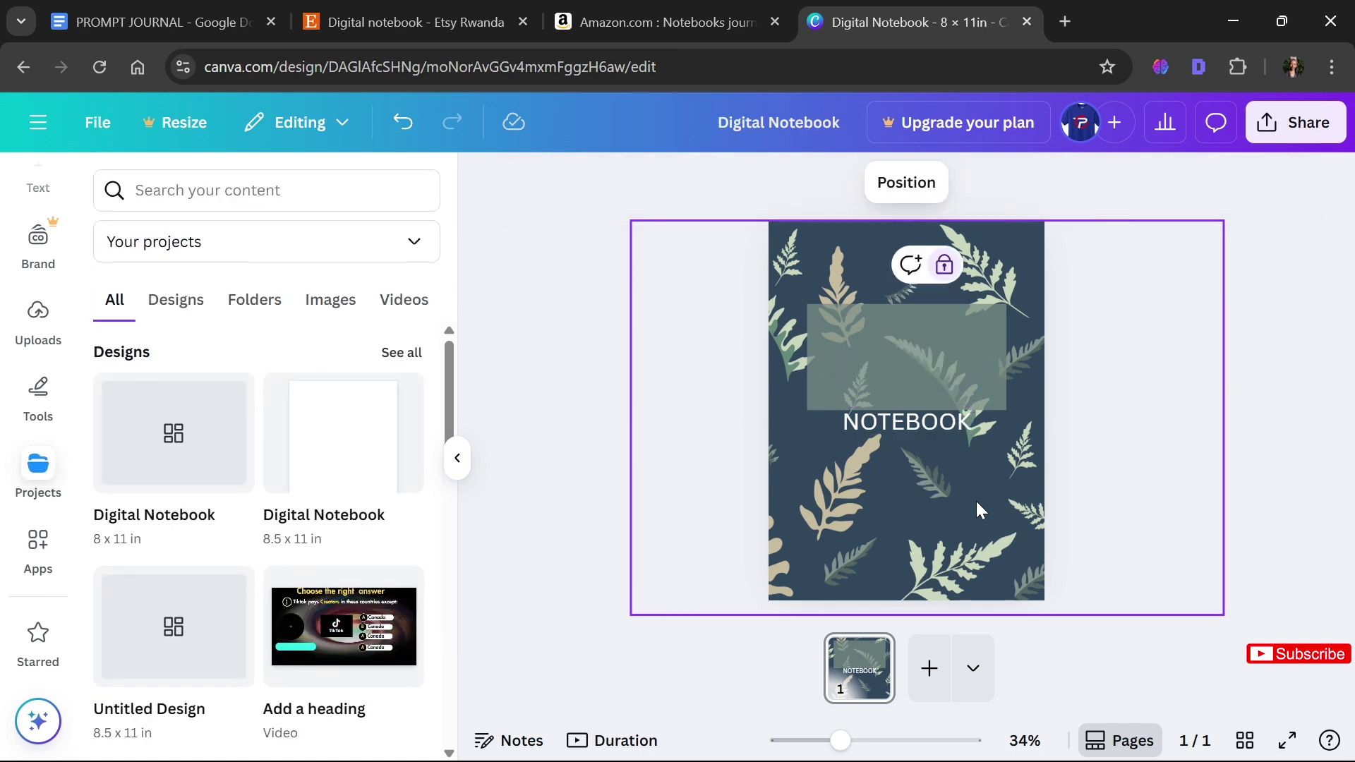
# Move the NOTEBOOK title onto the upper part of the translucent rectangle and set it in the heavy 210 수퍼사이즈 font
pyautogui.moveTo(938, 417); pyautogui.dragTo(926, 339)
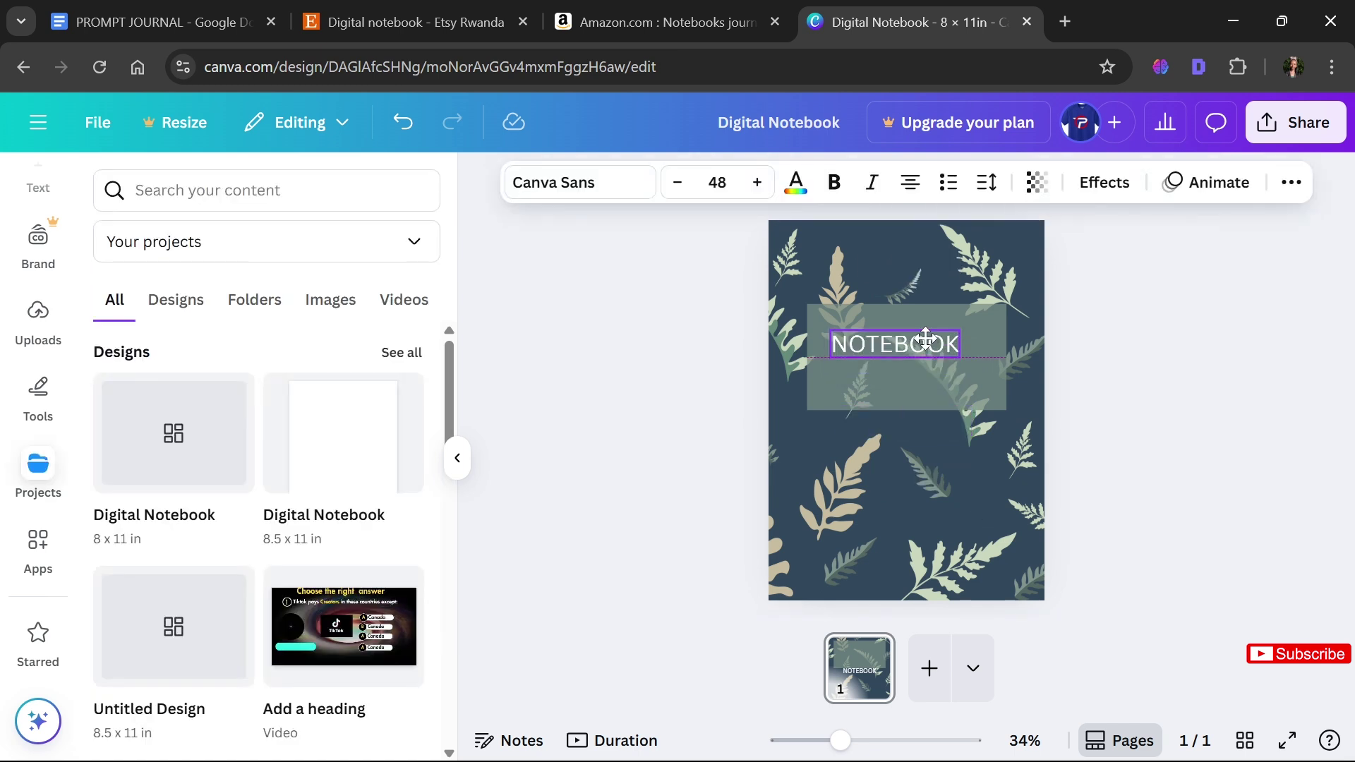
pyautogui.click(1110, 372)
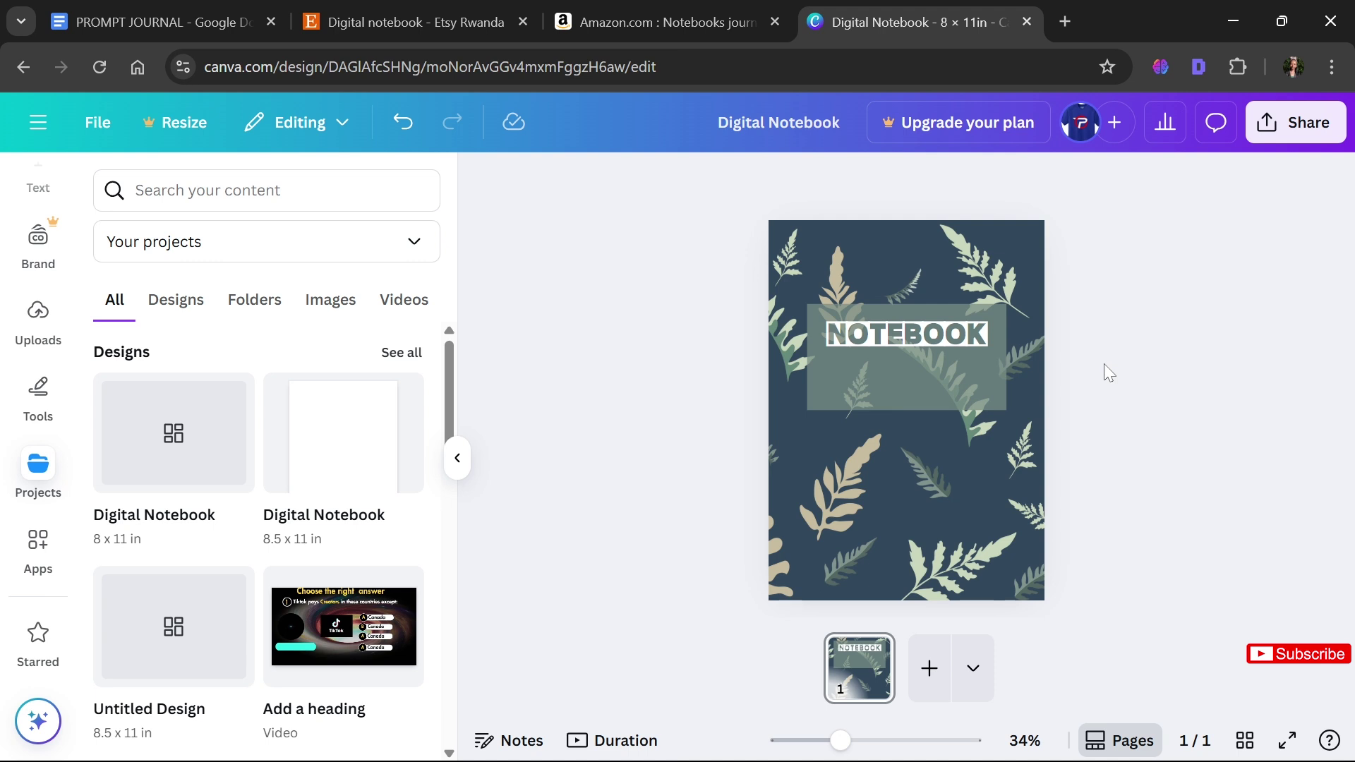
# Apply the Background text effect to the NOTEBOOK title and move it slightly lower, centred horizontally on the cover
pyautogui.click(949, 338)
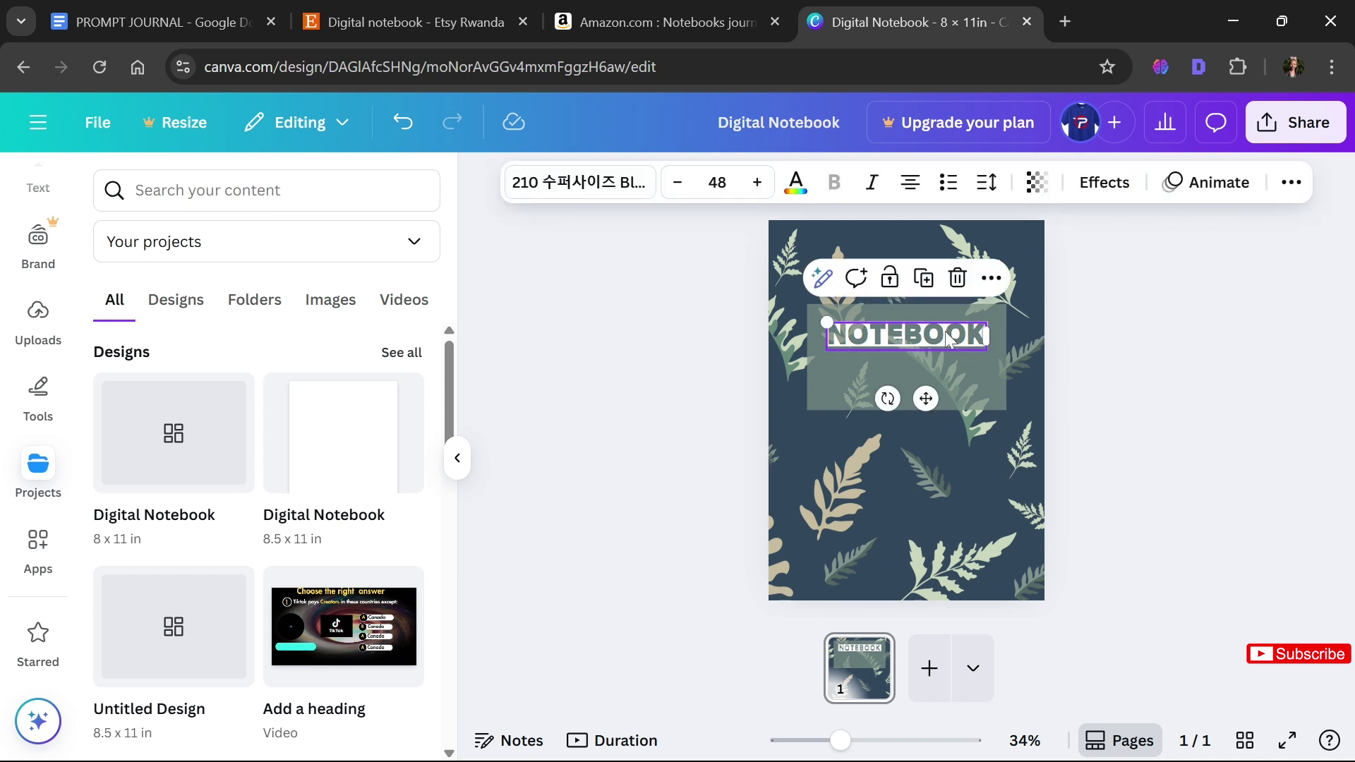
pyautogui.click(1128, 185)
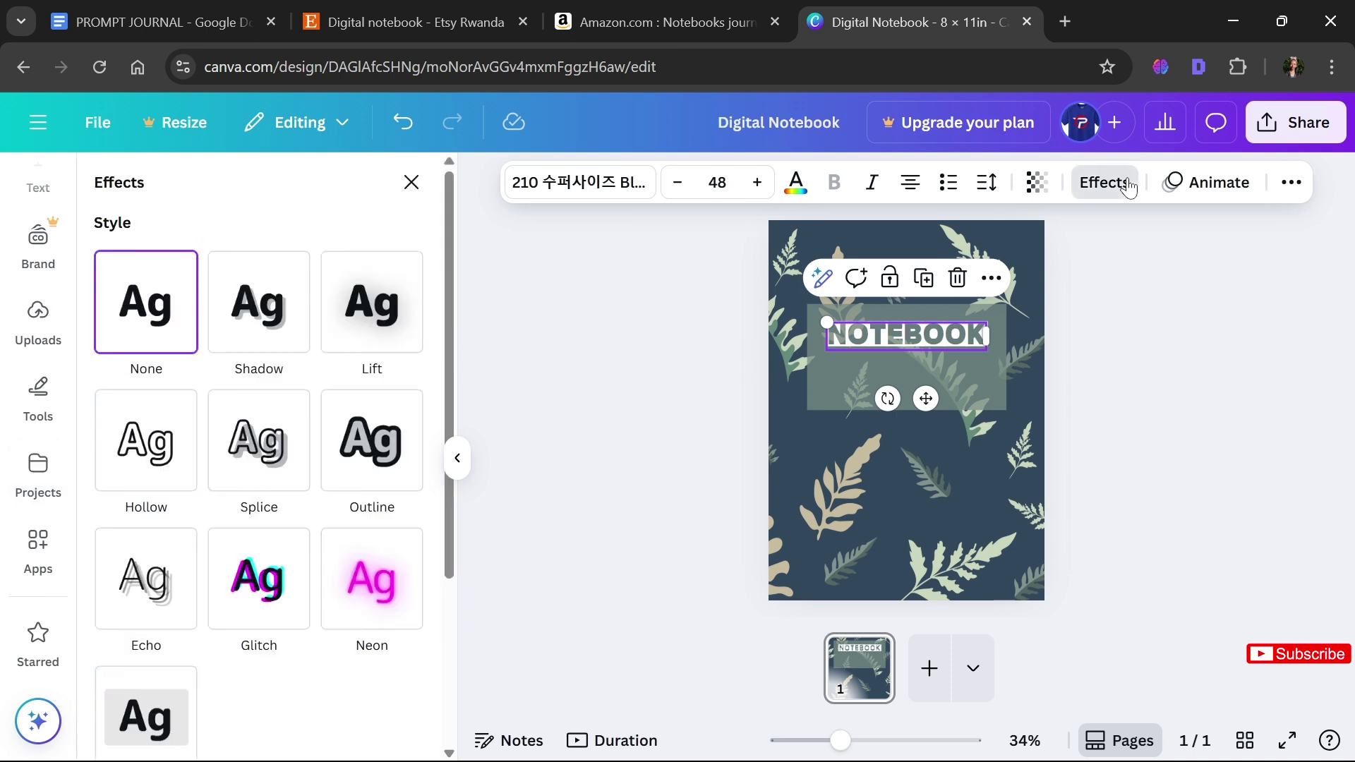
pyautogui.scroll(-3, 439, 572)
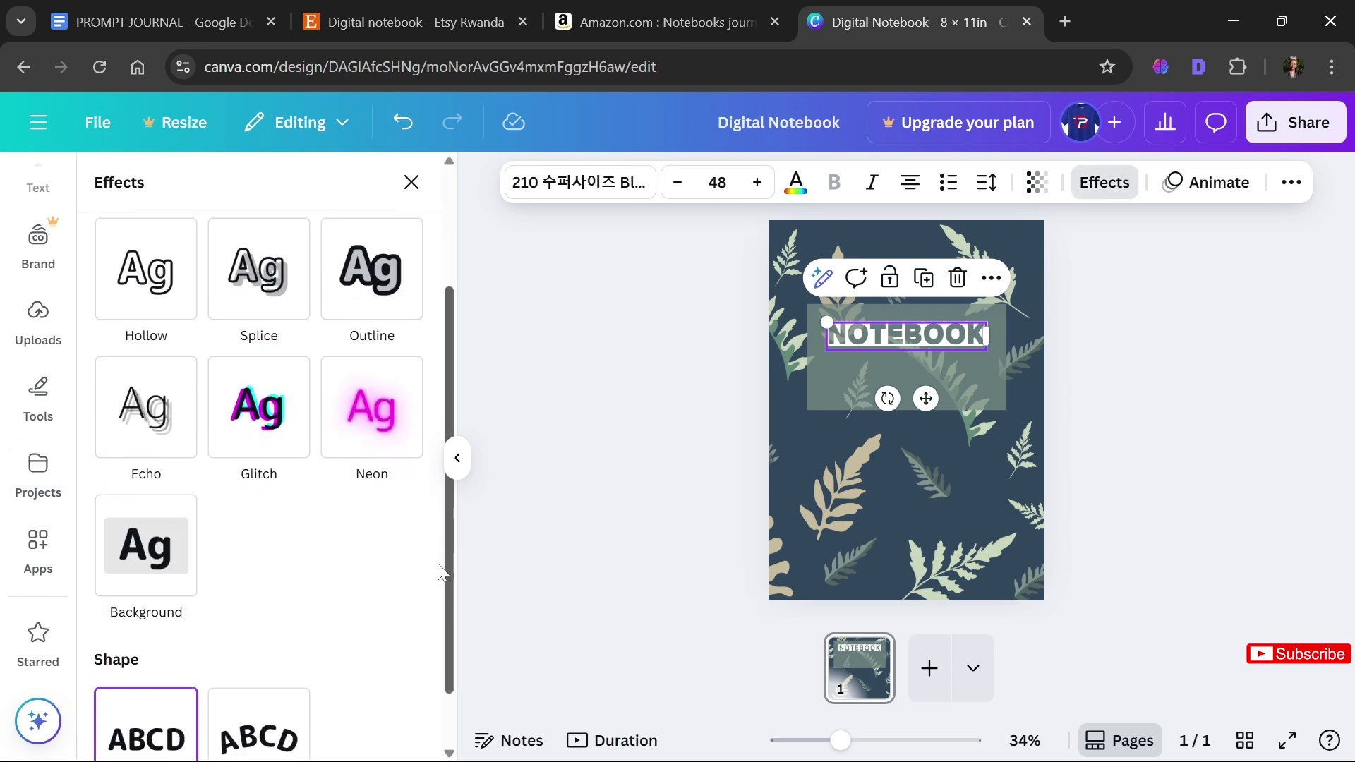
pyautogui.scroll(-1, 439, 572)
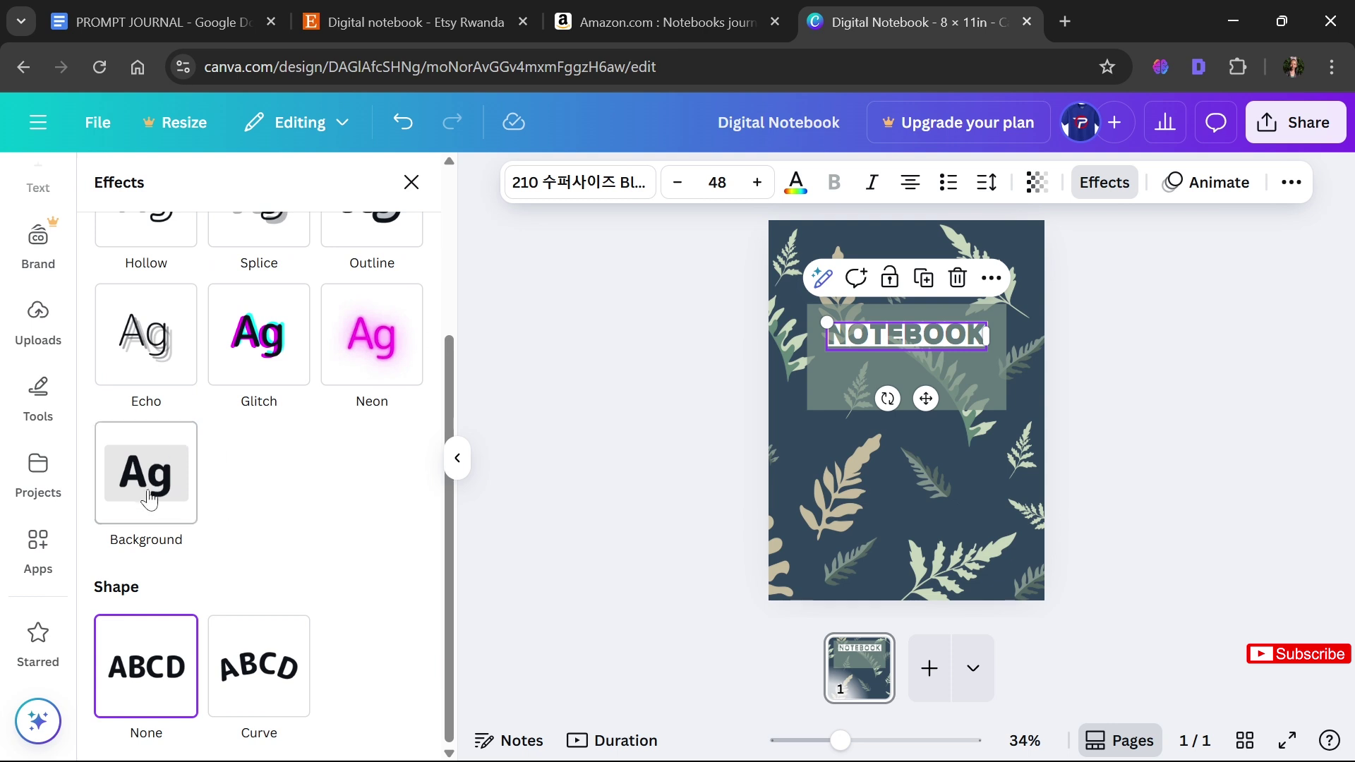
pyautogui.click(149, 499)
pyautogui.click(1185, 490)
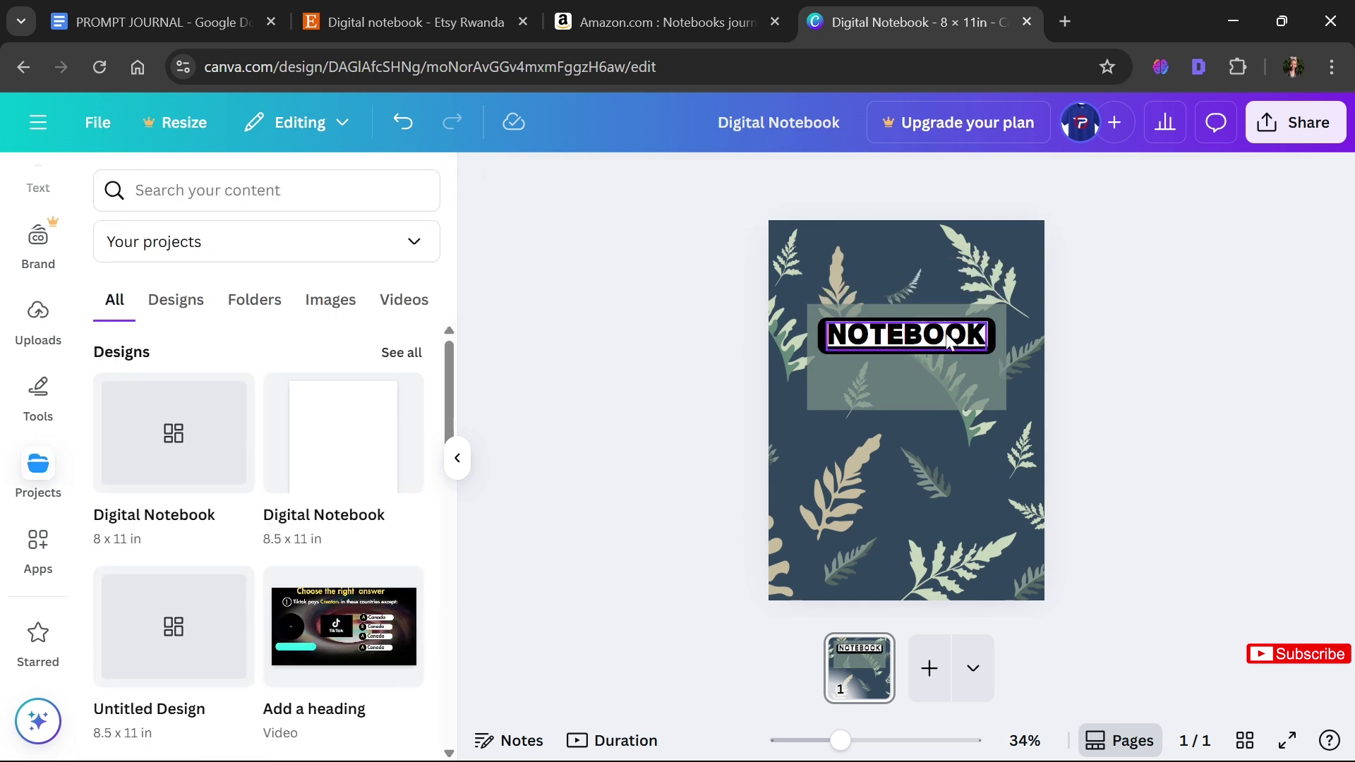
pyautogui.moveTo(953, 334)
pyautogui.mouseDown()
pyautogui.moveTo(947, 352)
pyautogui.moveTo(947, 339)
pyautogui.mouseUp()
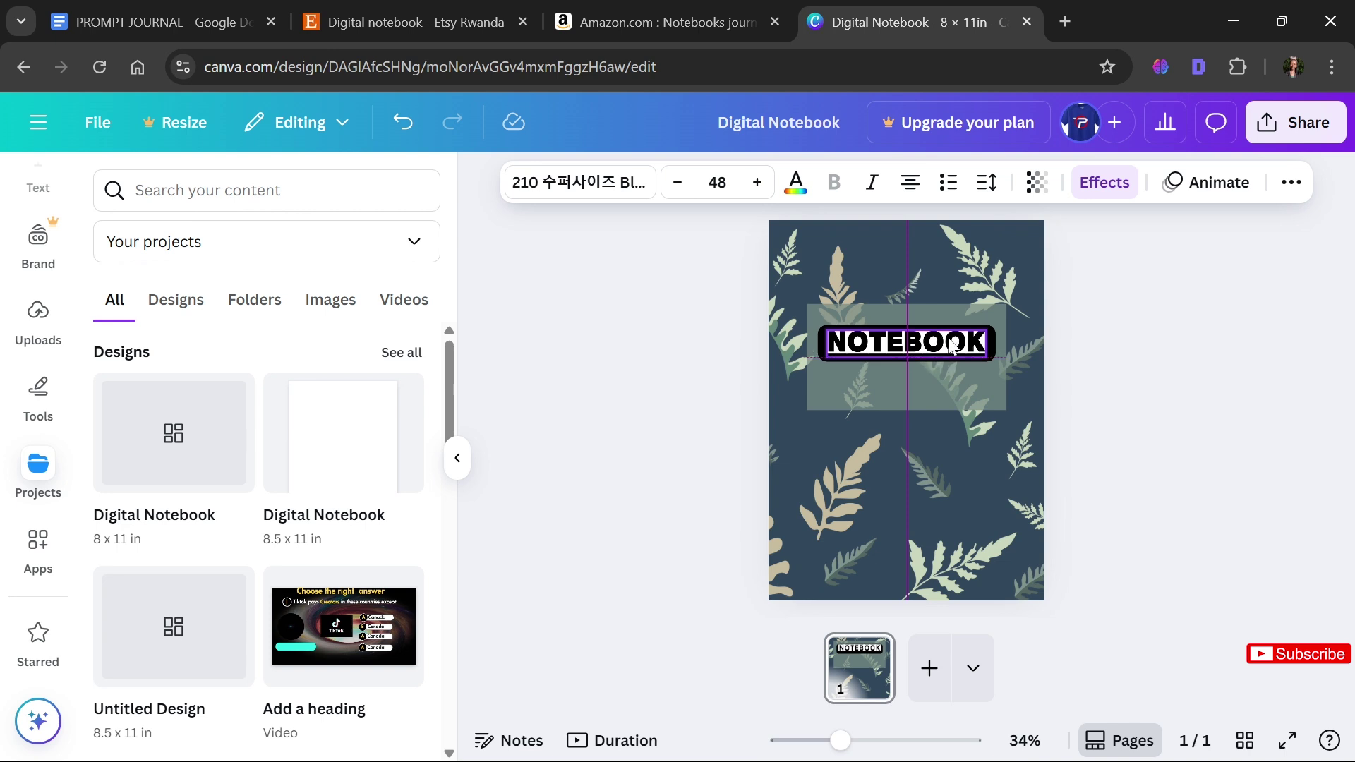
pyautogui.click(1071, 393)
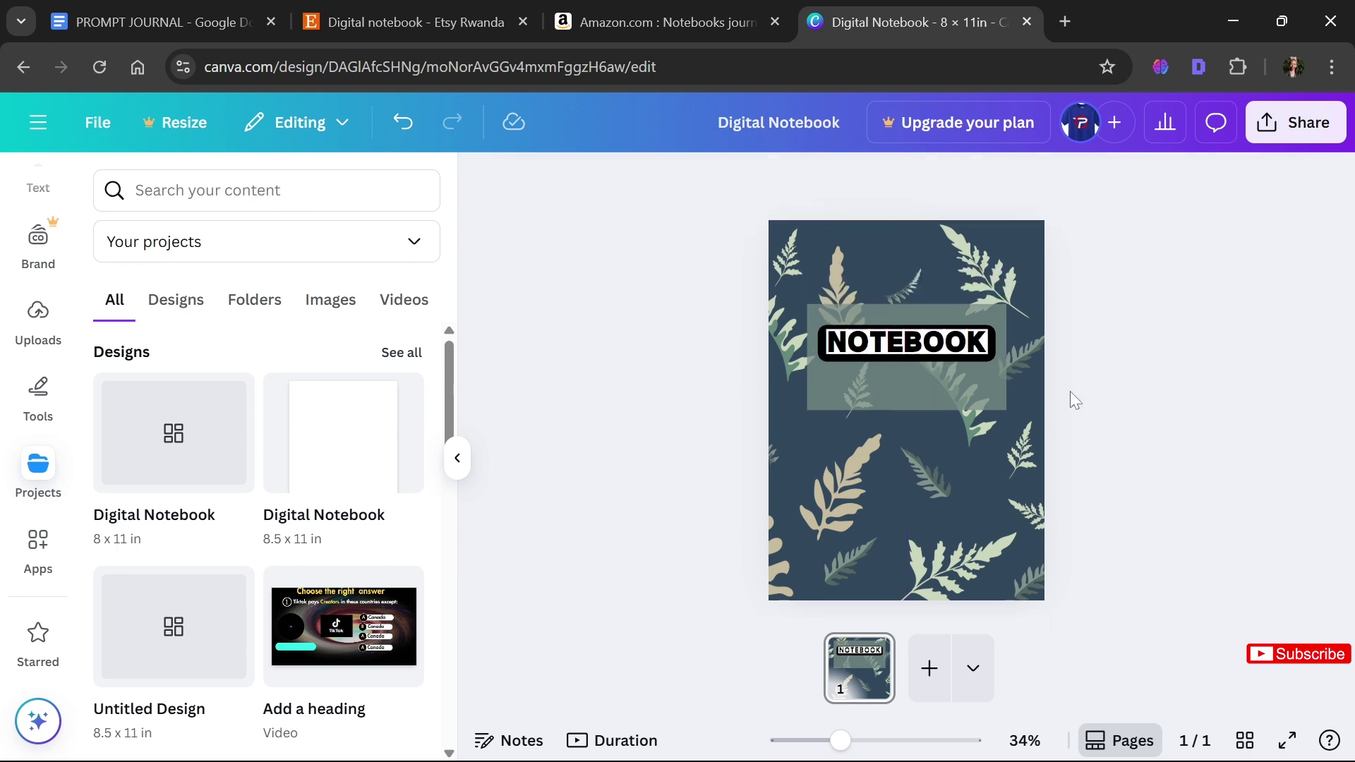
# Add a straight line below the NOTEBOOK title inside the rectangle and set its line weight to 3
pyautogui.click(951, 393)
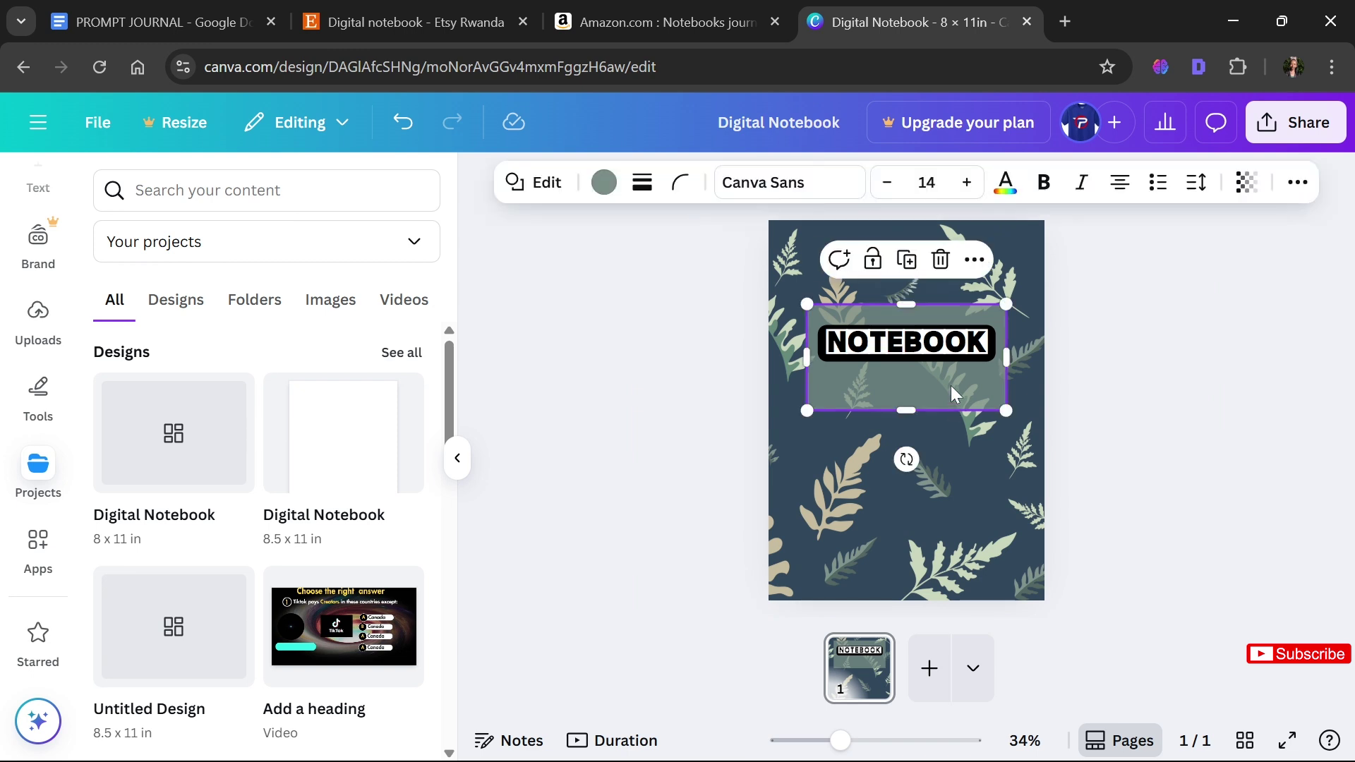
pyautogui.press('l')
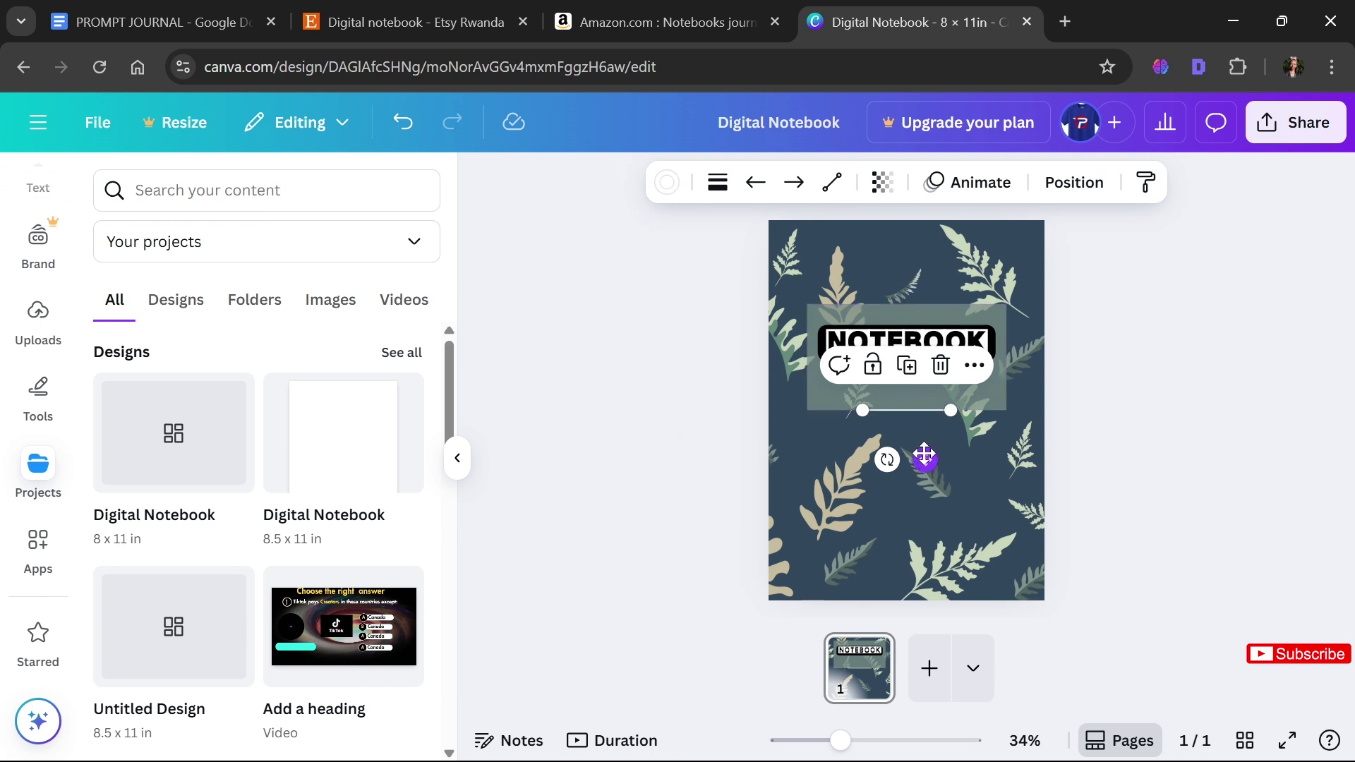
pyautogui.moveTo(925, 455); pyautogui.dragTo(913, 438)
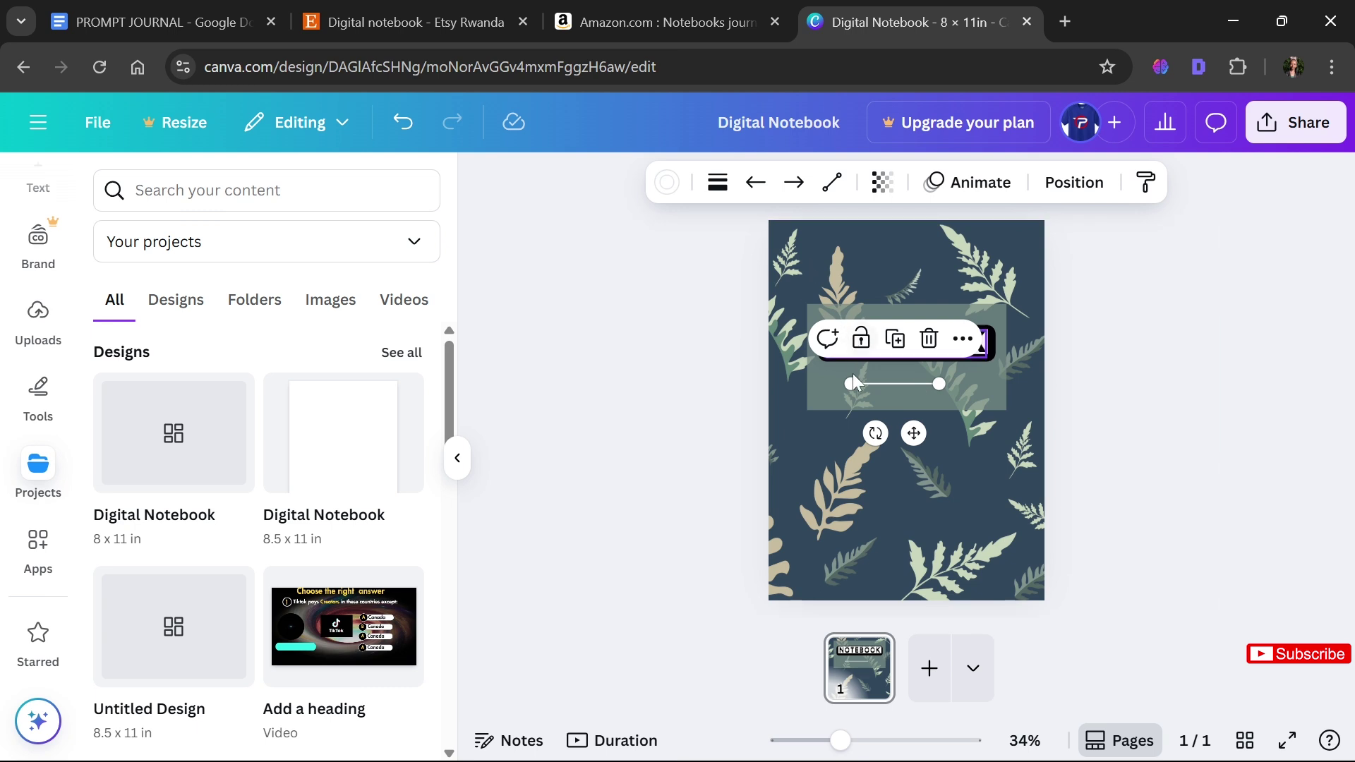
pyautogui.click(718, 183)
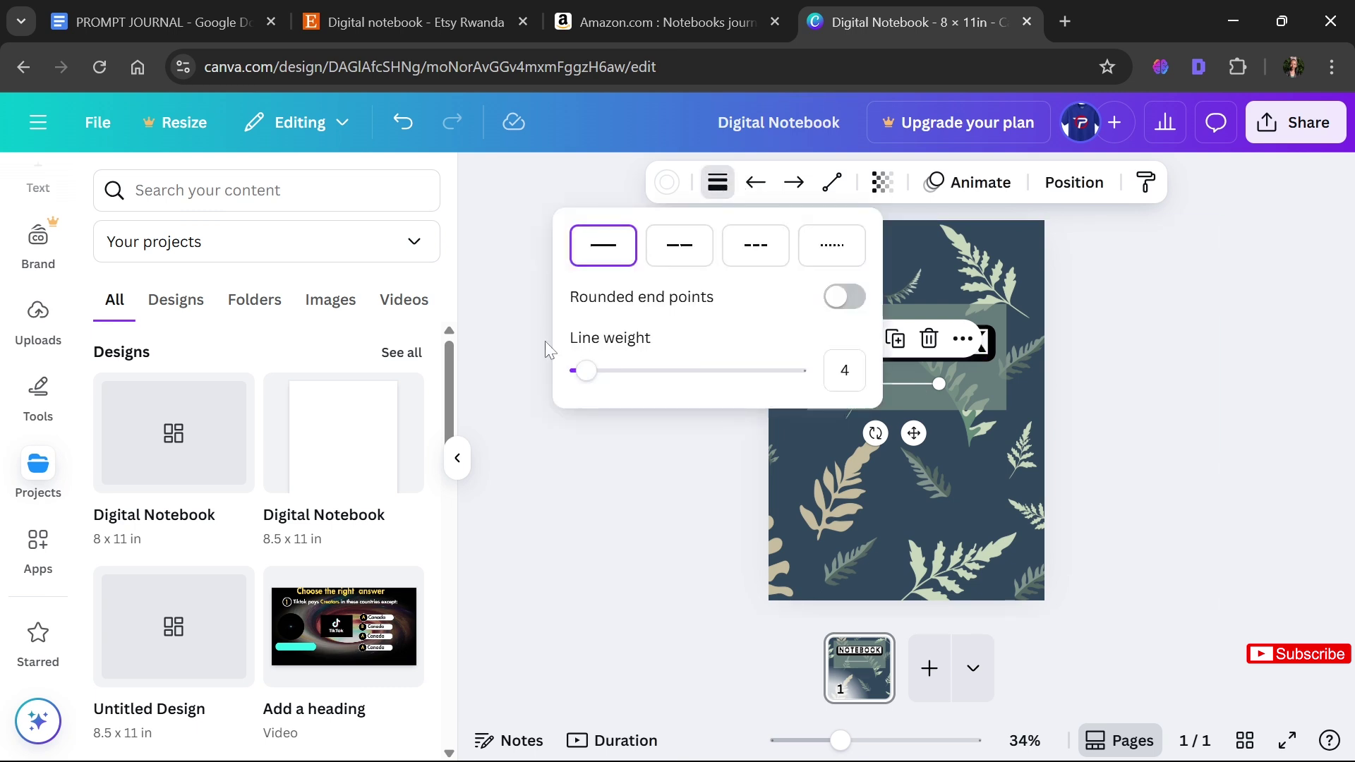
pyautogui.moveTo(585, 381); pyautogui.dragTo(585, 388)
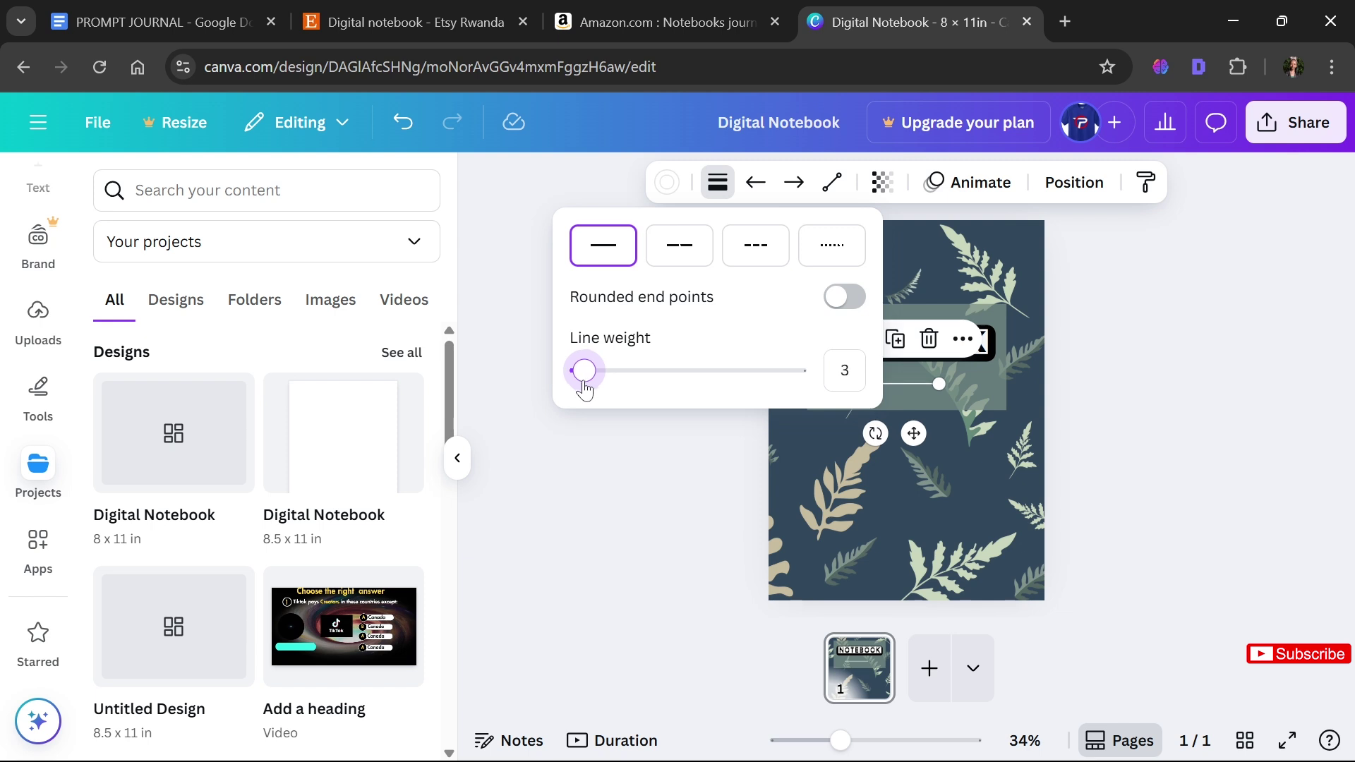
pyautogui.click(611, 469)
pyautogui.click(611, 469)
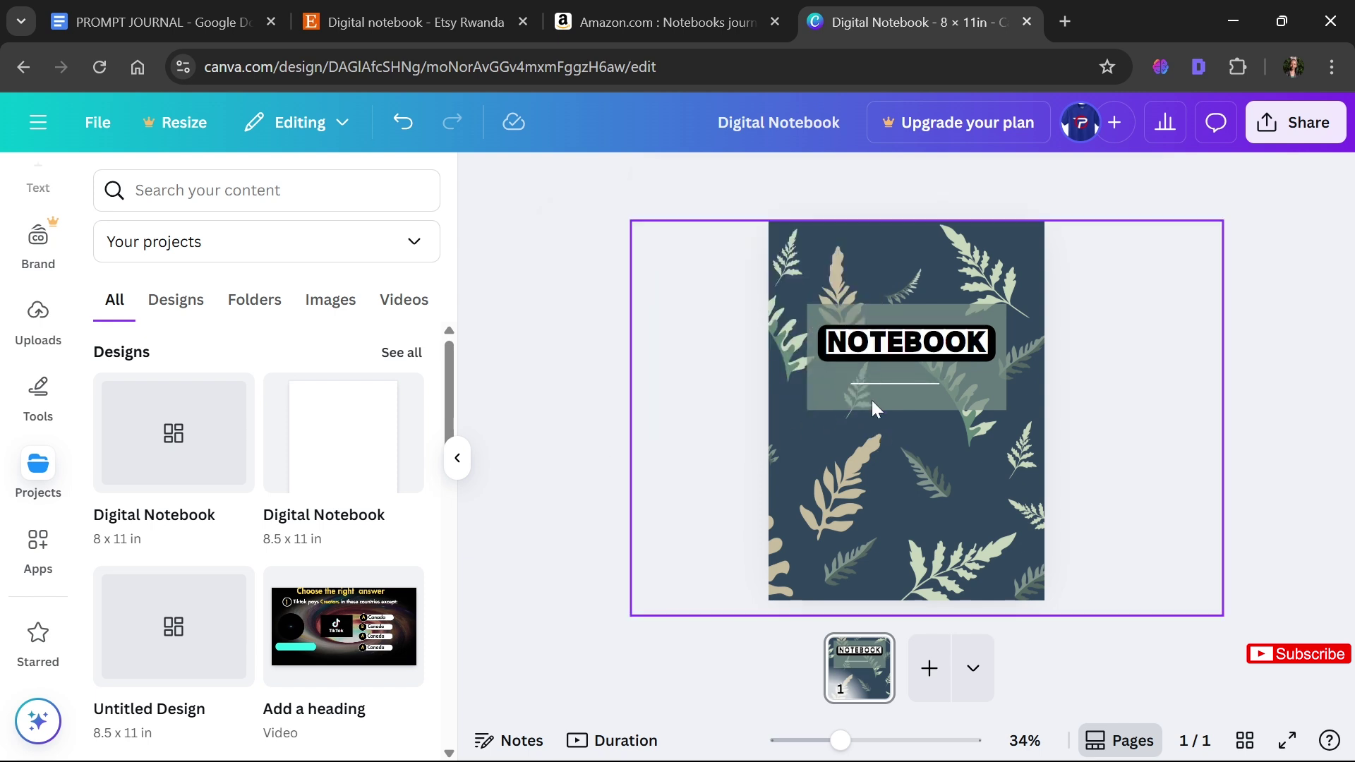
# Extend both ends of the cover line so it spans the width of the NOTEBOOK text
pyautogui.click(902, 384)
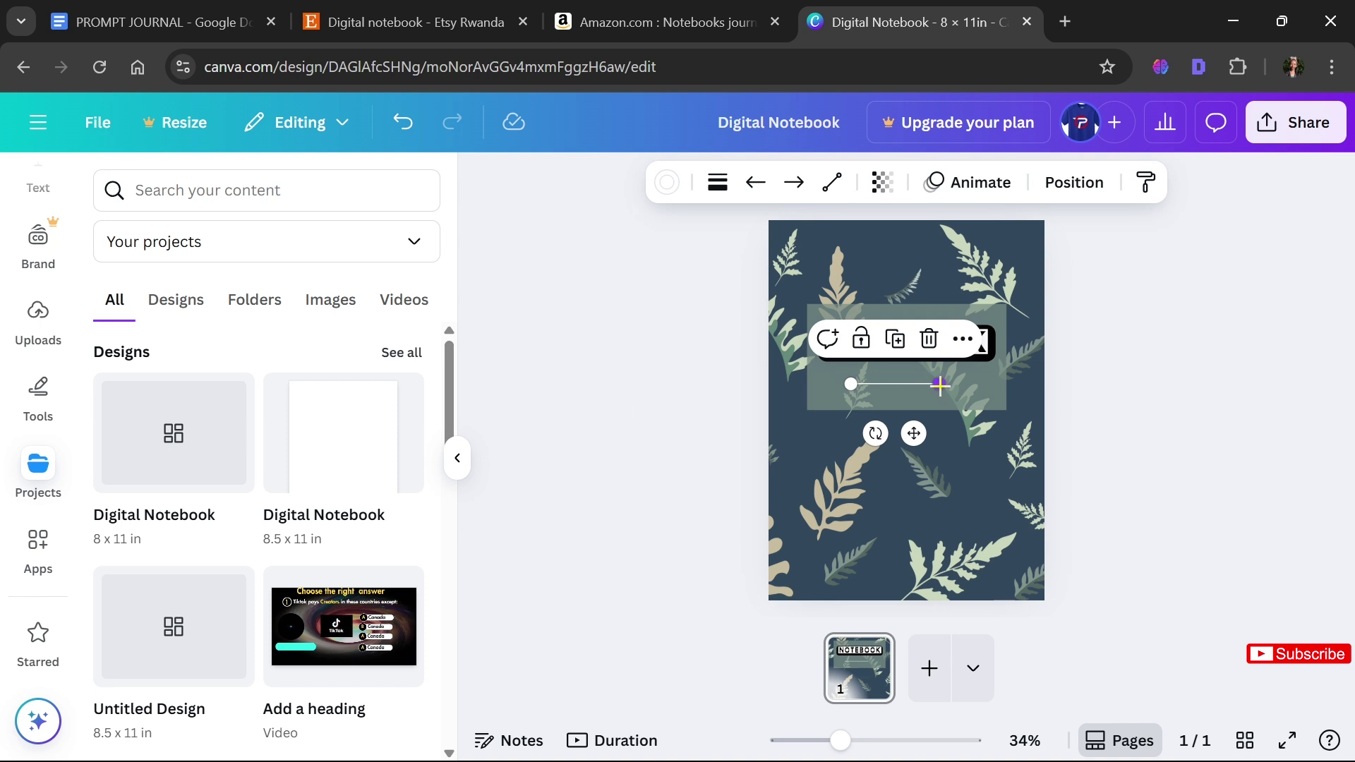
pyautogui.moveTo(941, 384); pyautogui.dragTo(985, 385)
pyautogui.moveTo(986, 391); pyautogui.dragTo(987, 384)
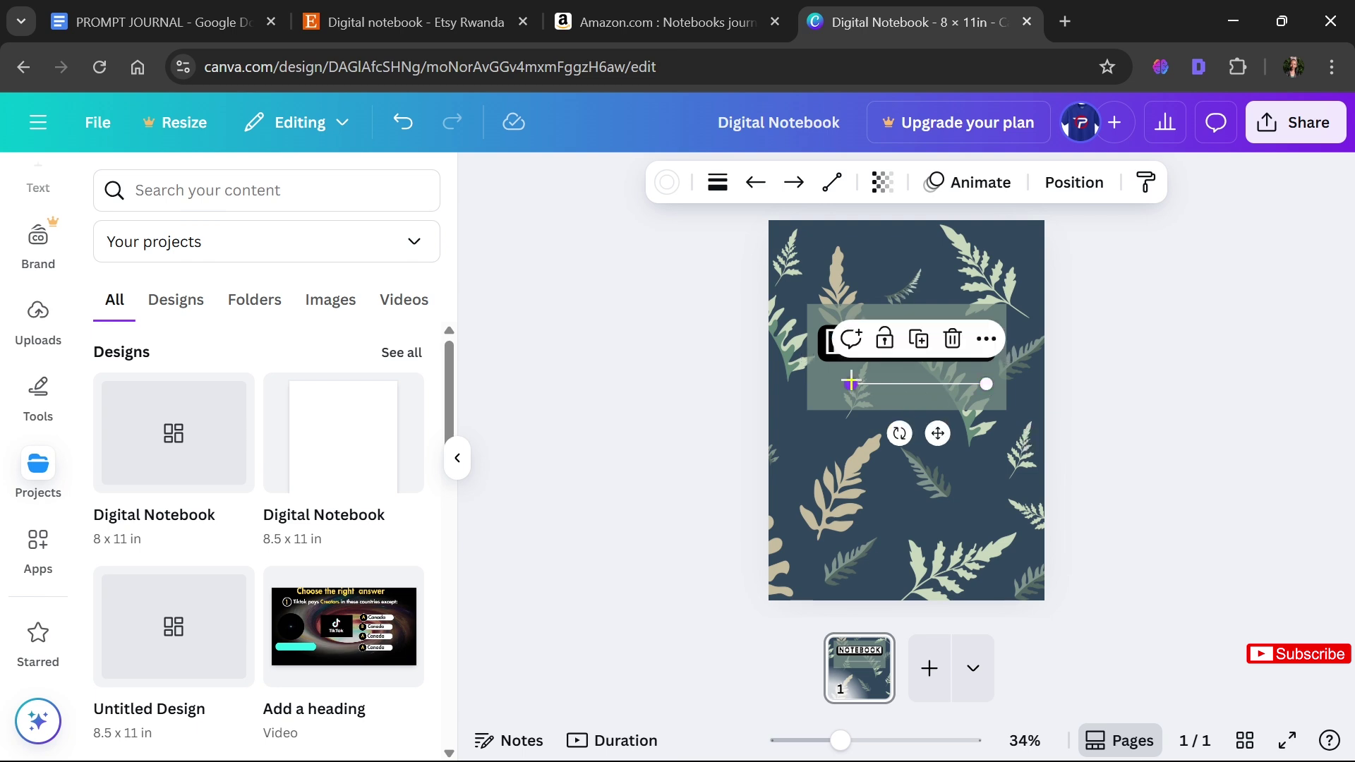
pyautogui.moveTo(855, 382); pyautogui.dragTo(826, 384)
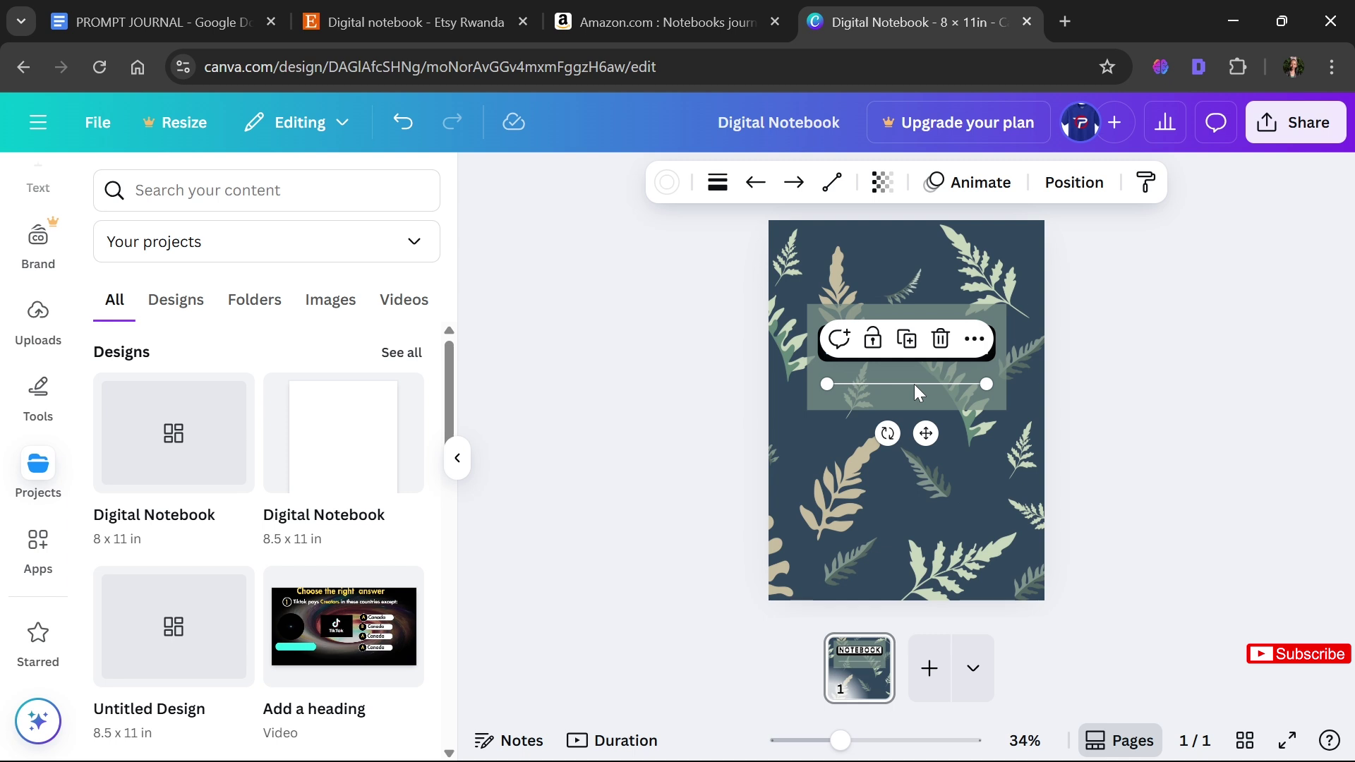
# Duplicate the cover line, align the copy just below the original, and raise the upper line slightly to widen the gap
pyautogui.moveTo(915, 393); pyautogui.dragTo(920, 398)
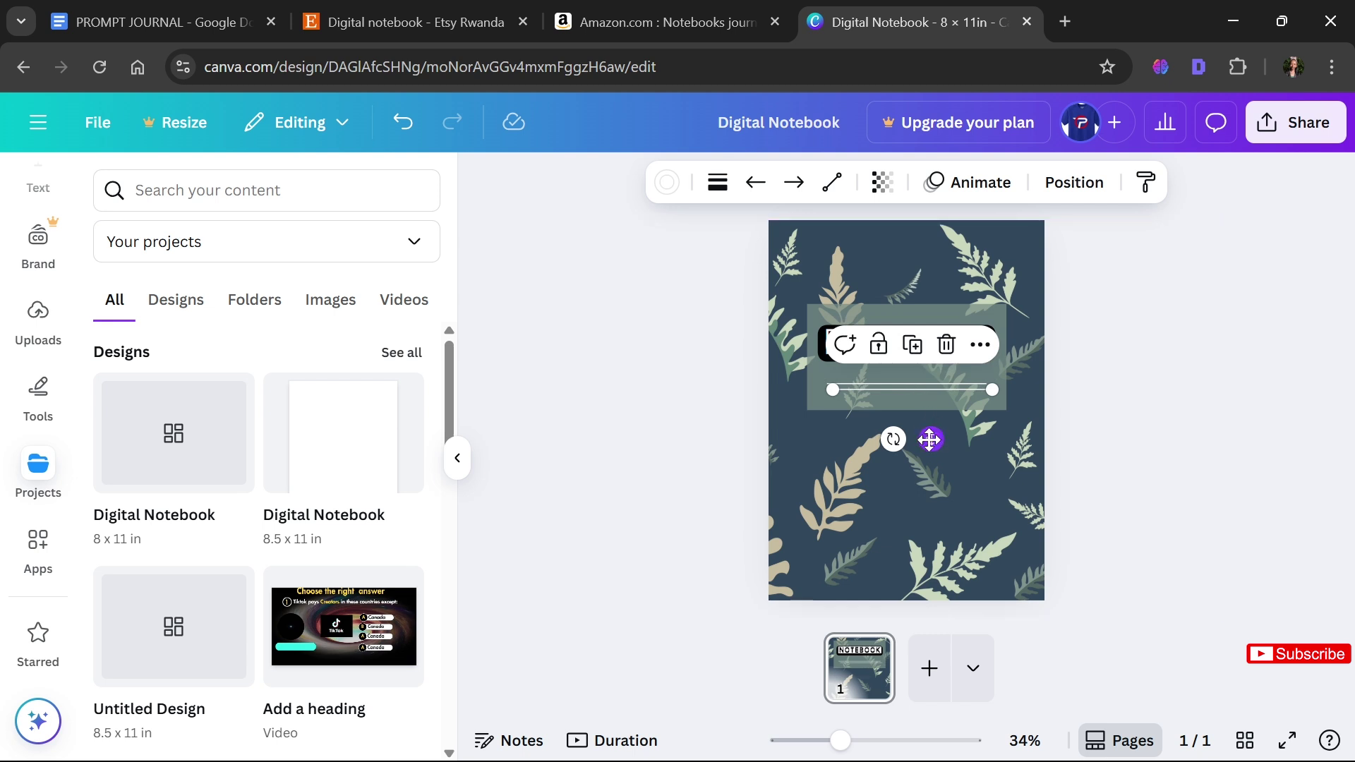
pyautogui.moveTo(932, 434); pyautogui.dragTo(922, 449)
pyautogui.click(1098, 434)
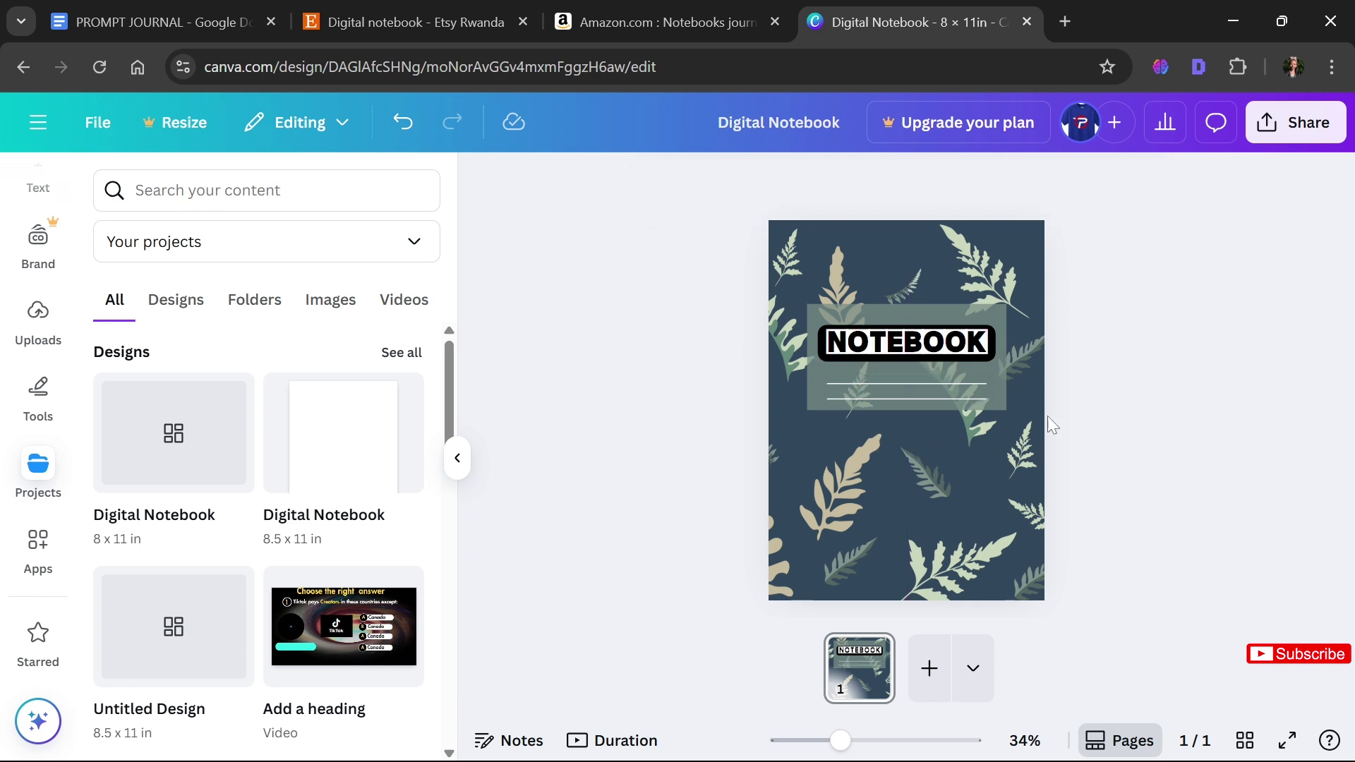
pyautogui.click(956, 383)
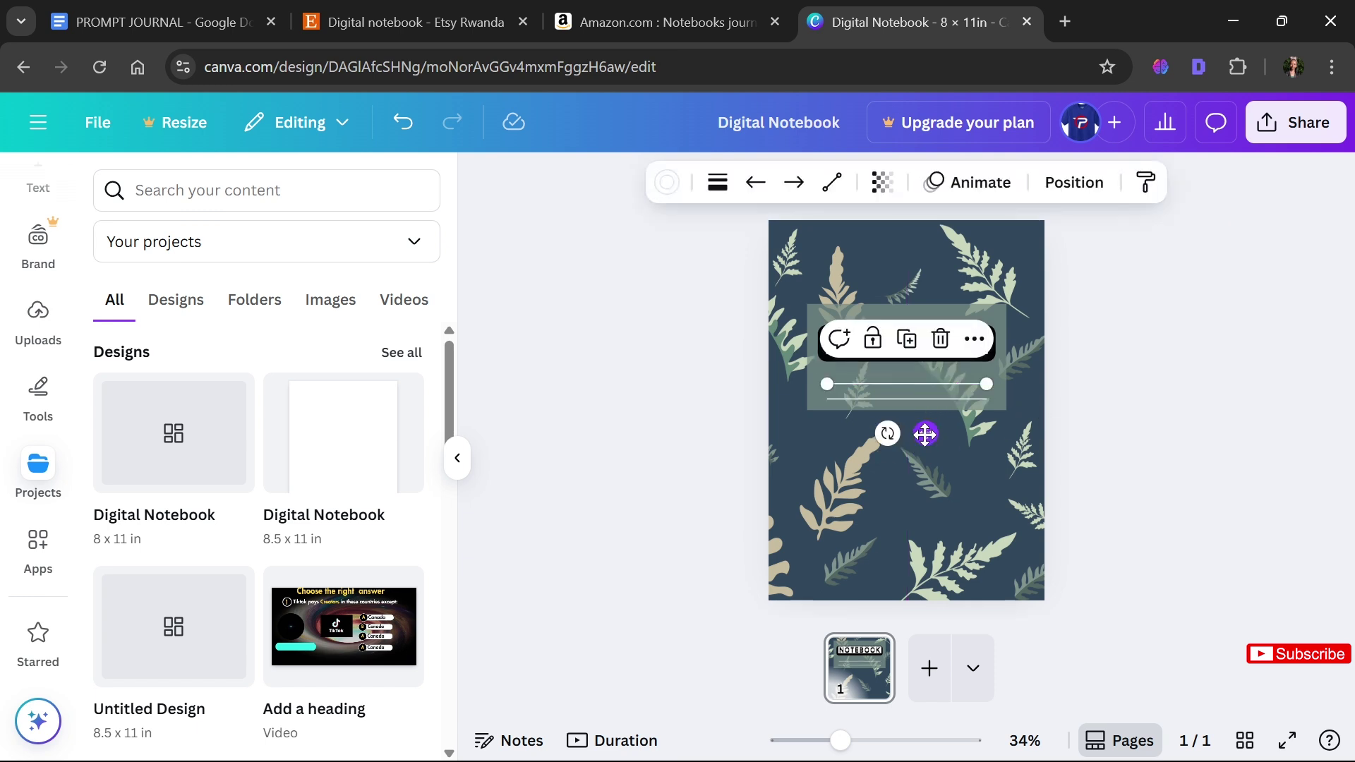
pyautogui.moveTo(926, 432); pyautogui.dragTo(916, 426)
pyautogui.click(1127, 498)
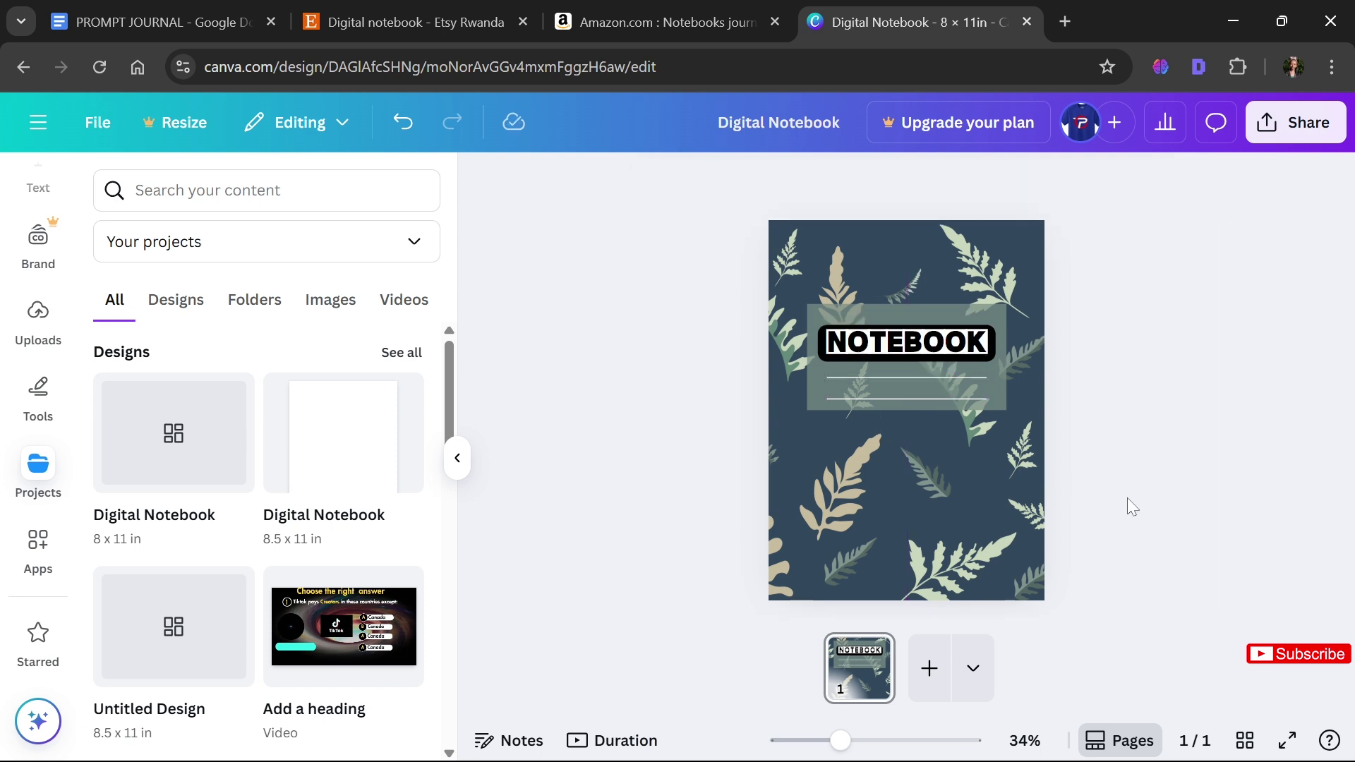
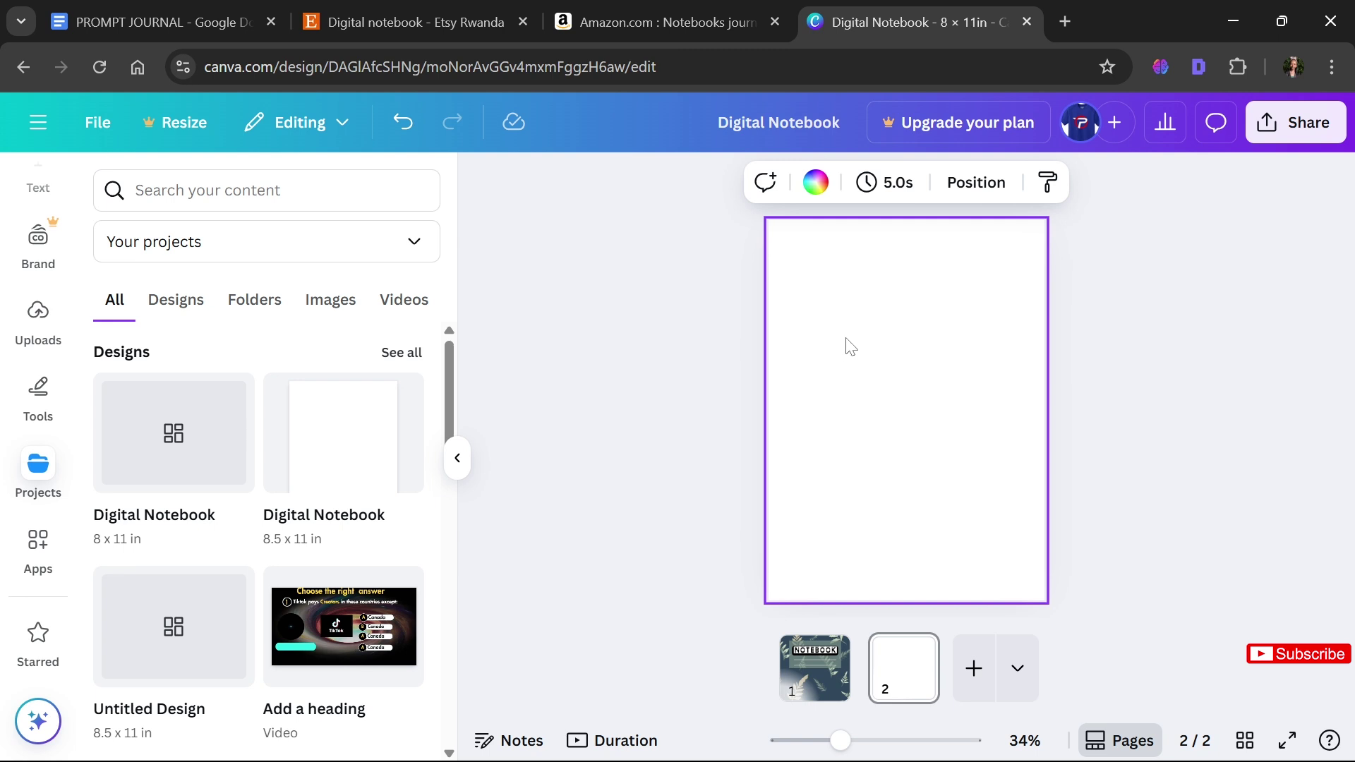
# Add a horizontal line near the top of the blank second page and set its line weight to 1
pyautogui.press('l')
pyautogui.moveTo(926, 457); pyautogui.dragTo(891, 323)
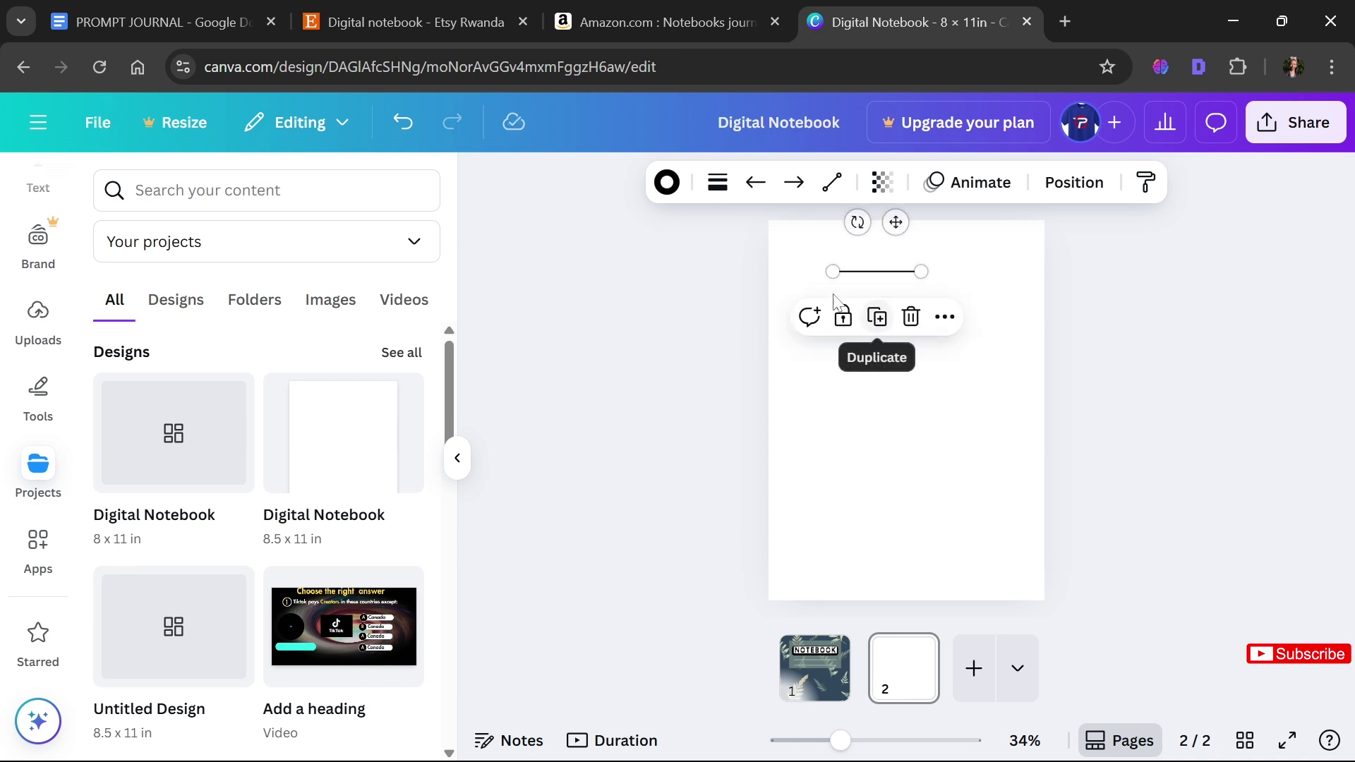
pyautogui.click(711, 199)
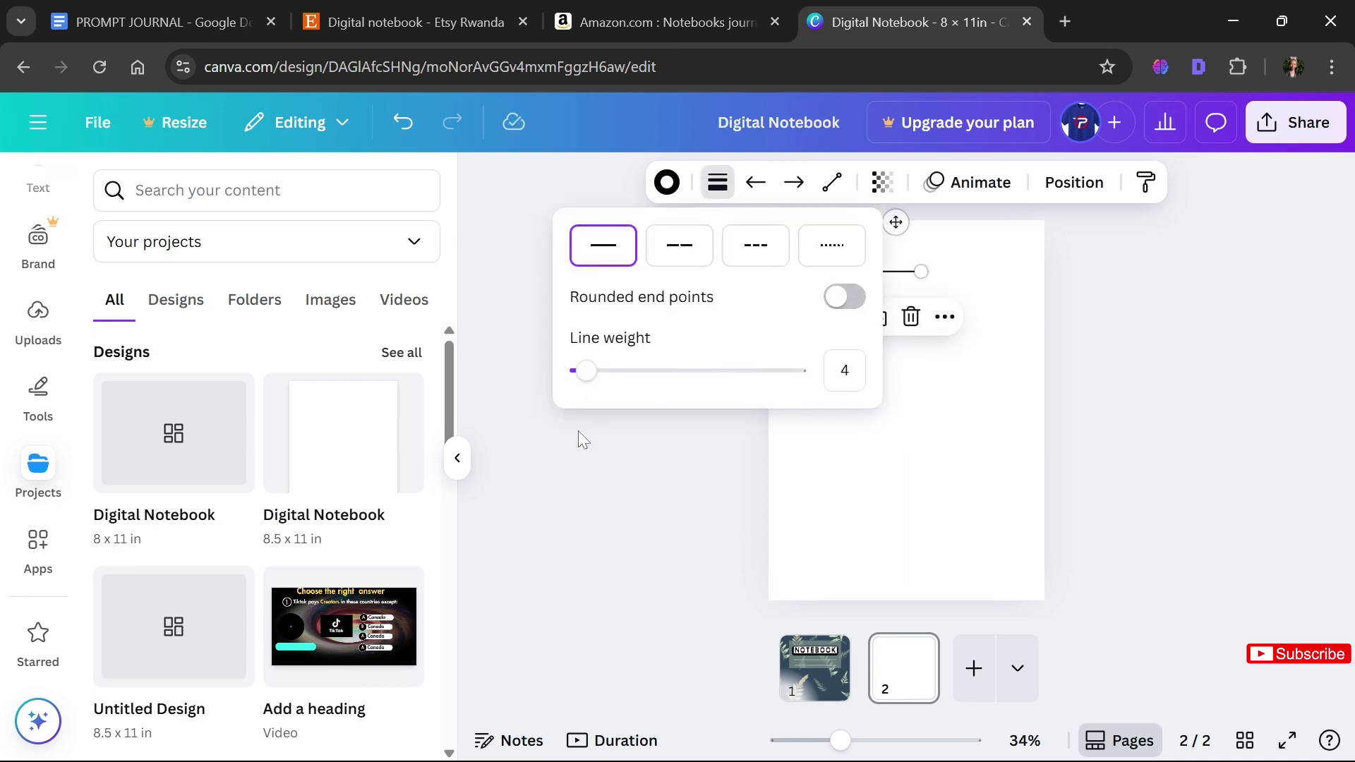
pyautogui.click(845, 370)
pyautogui.write('1')
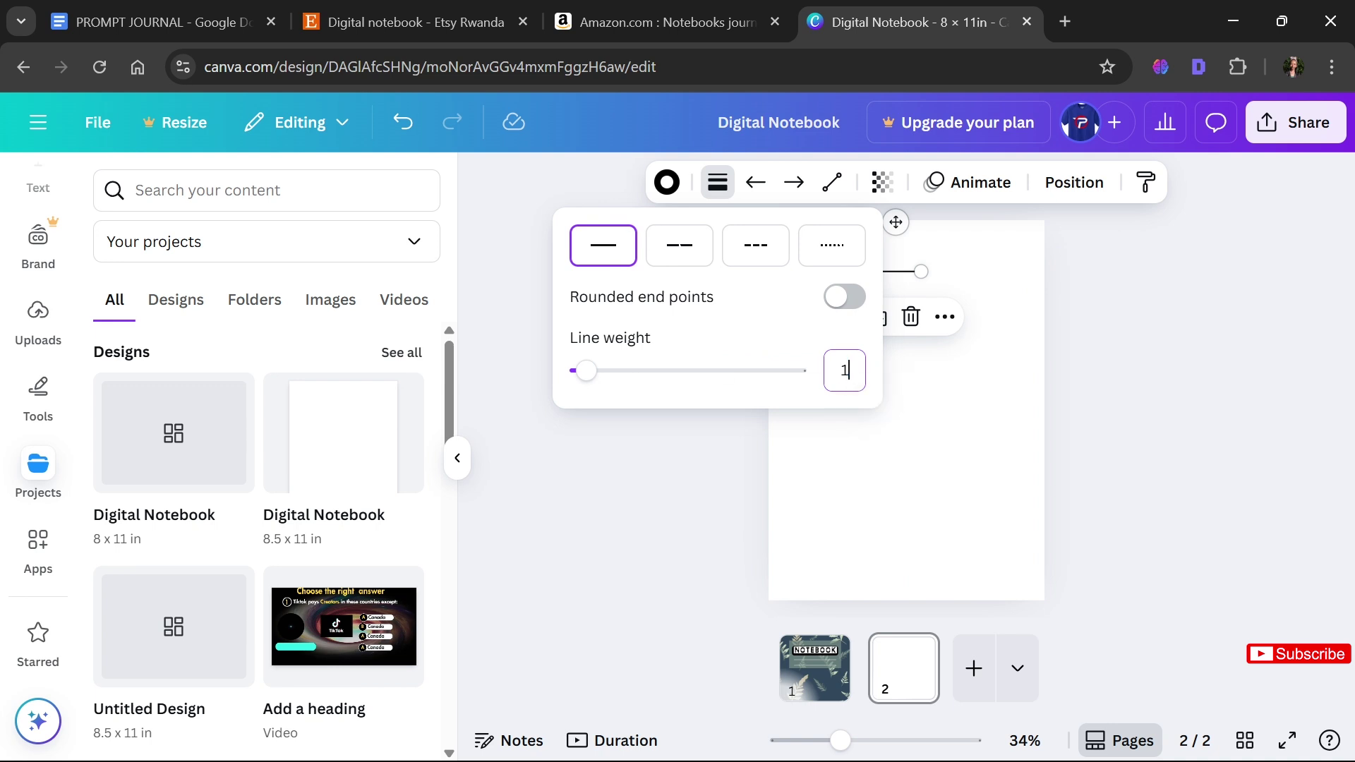
pyautogui.click(905, 429)
pyautogui.click(905, 429)
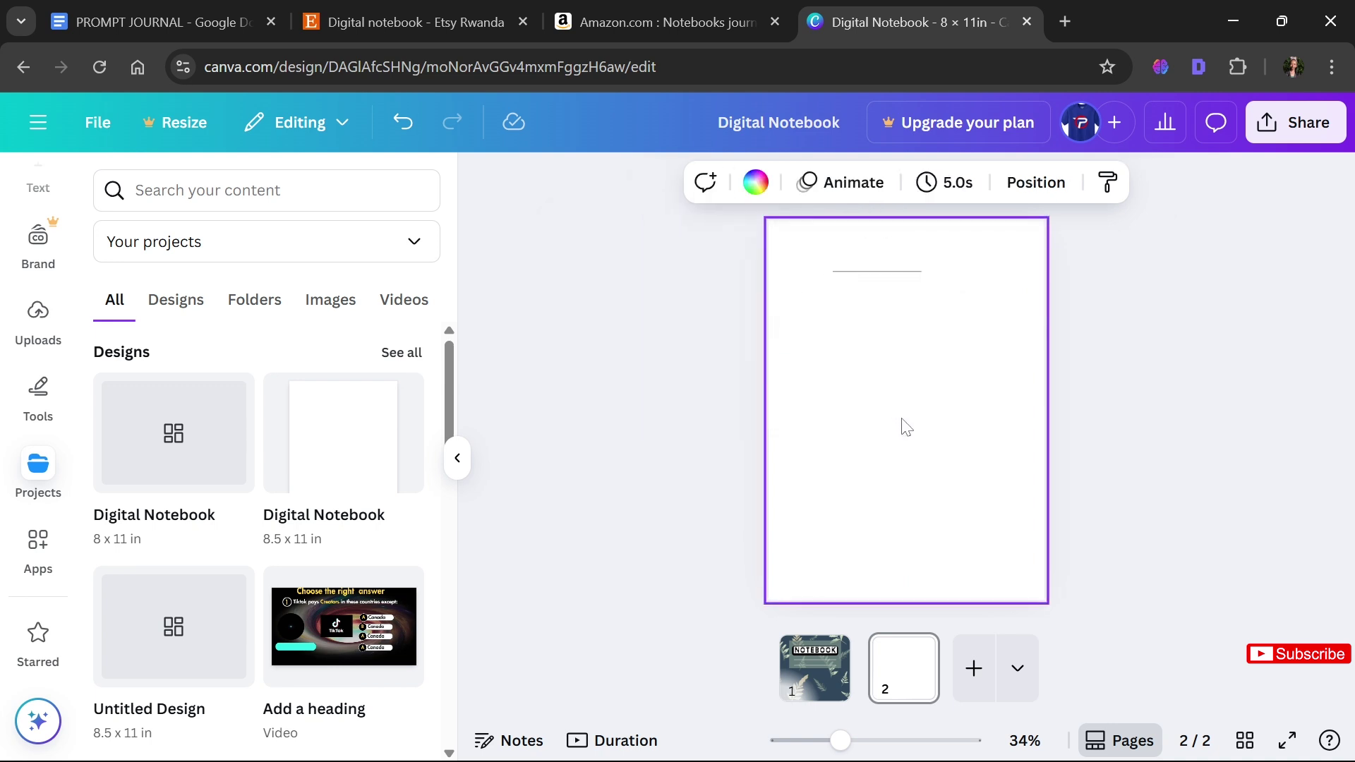
# Try a mid-grey colour on the second page's line, and set it back to black
pyautogui.click(904, 275)
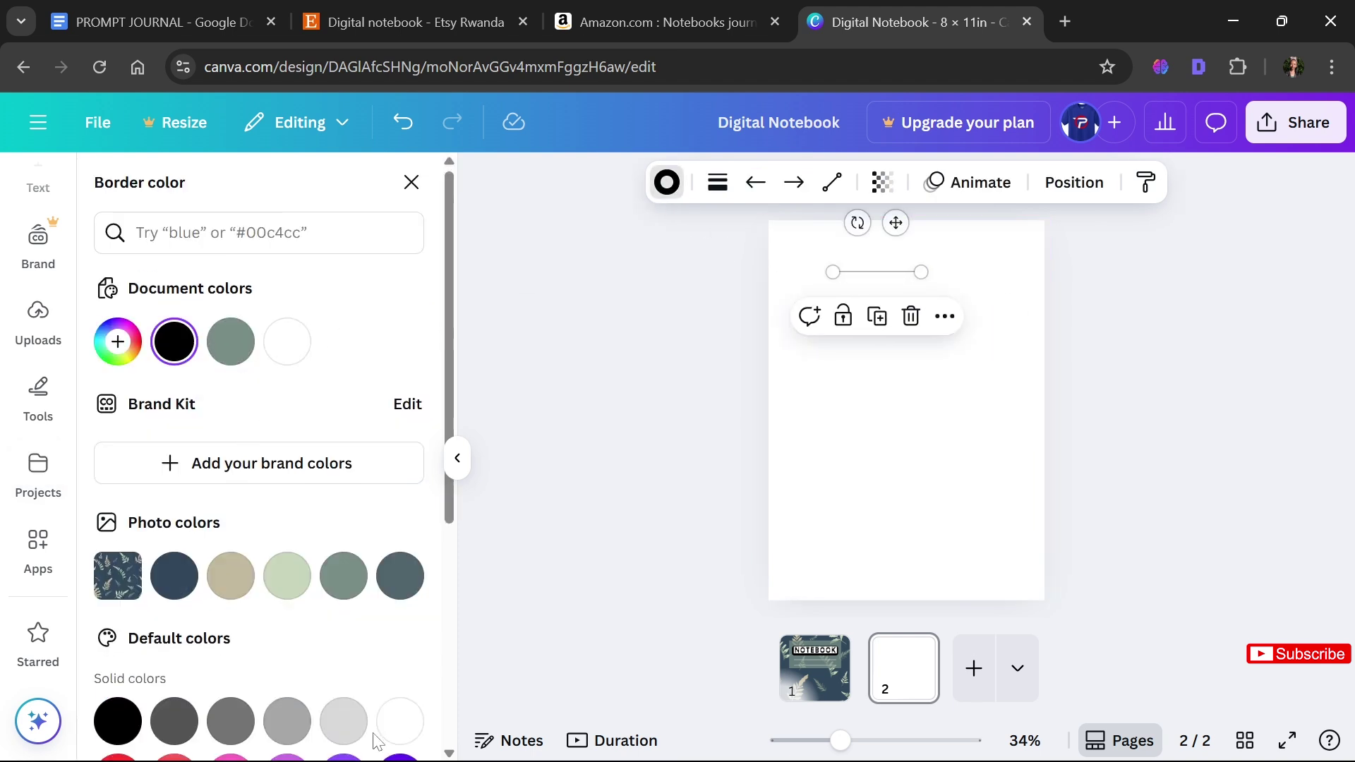
pyautogui.click(284, 721)
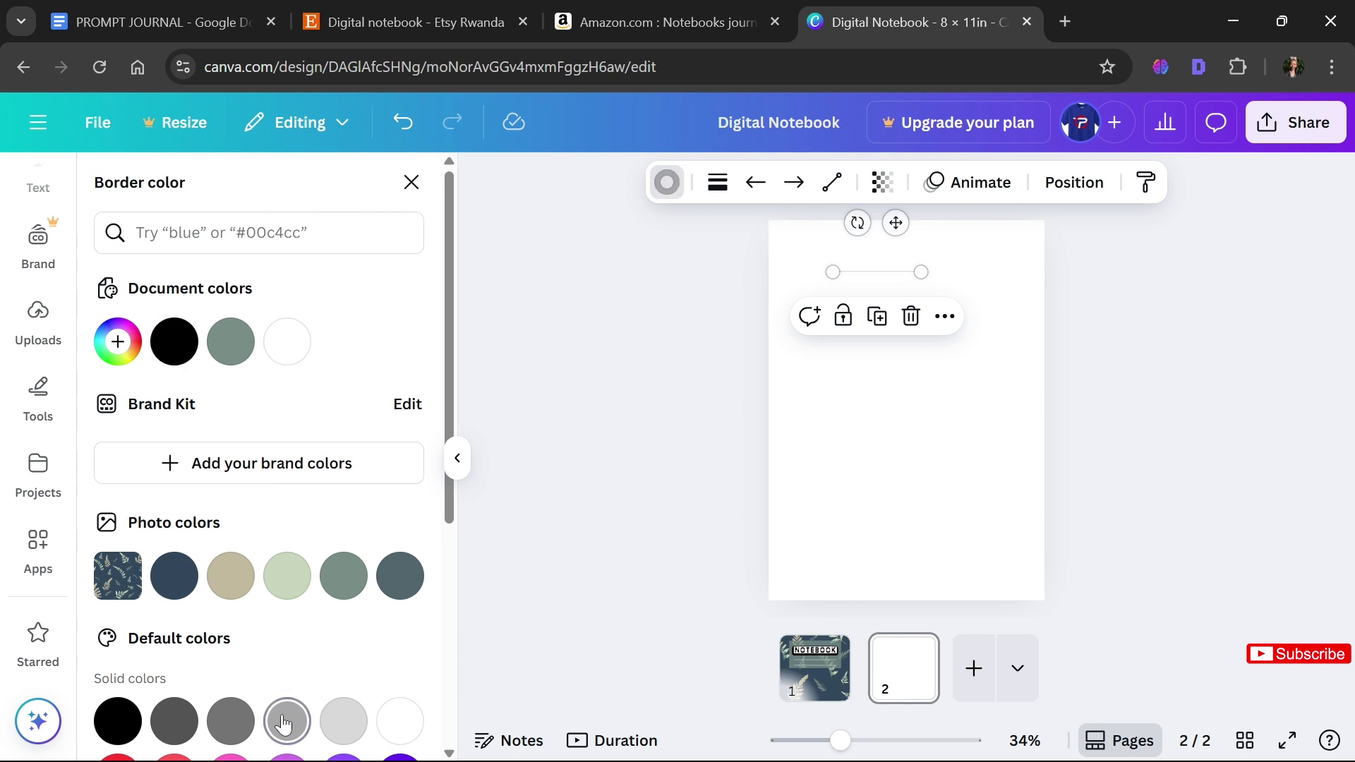
pyautogui.click(867, 510)
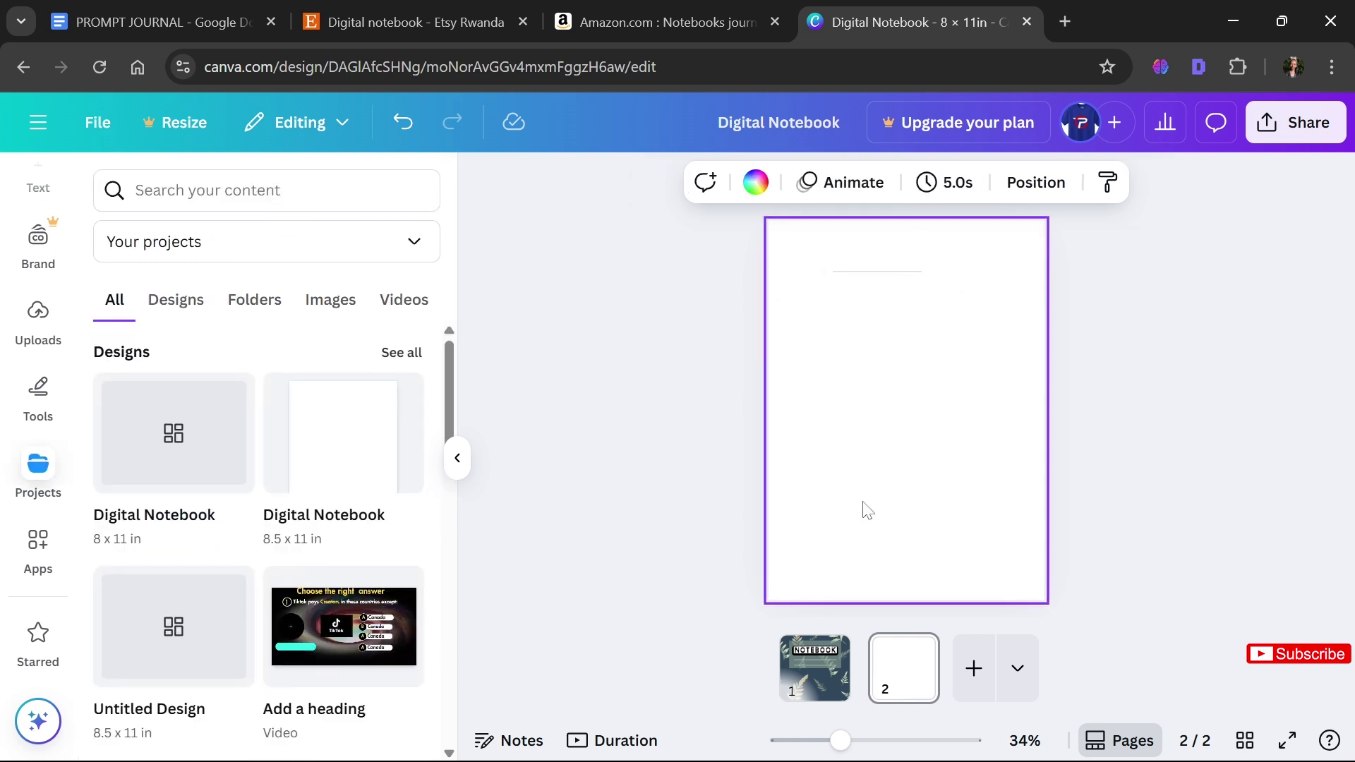
pyautogui.click(903, 290)
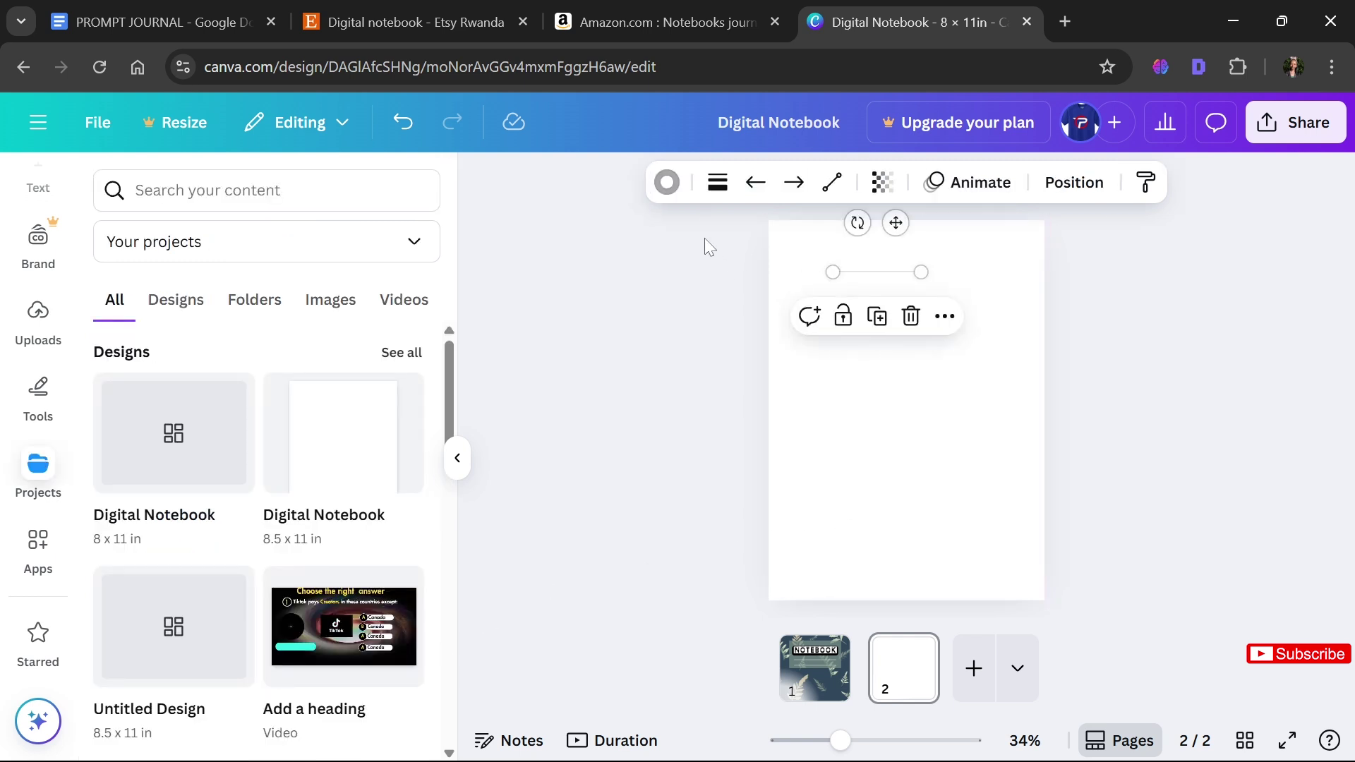
pyautogui.click(667, 184)
pyautogui.click(174, 341)
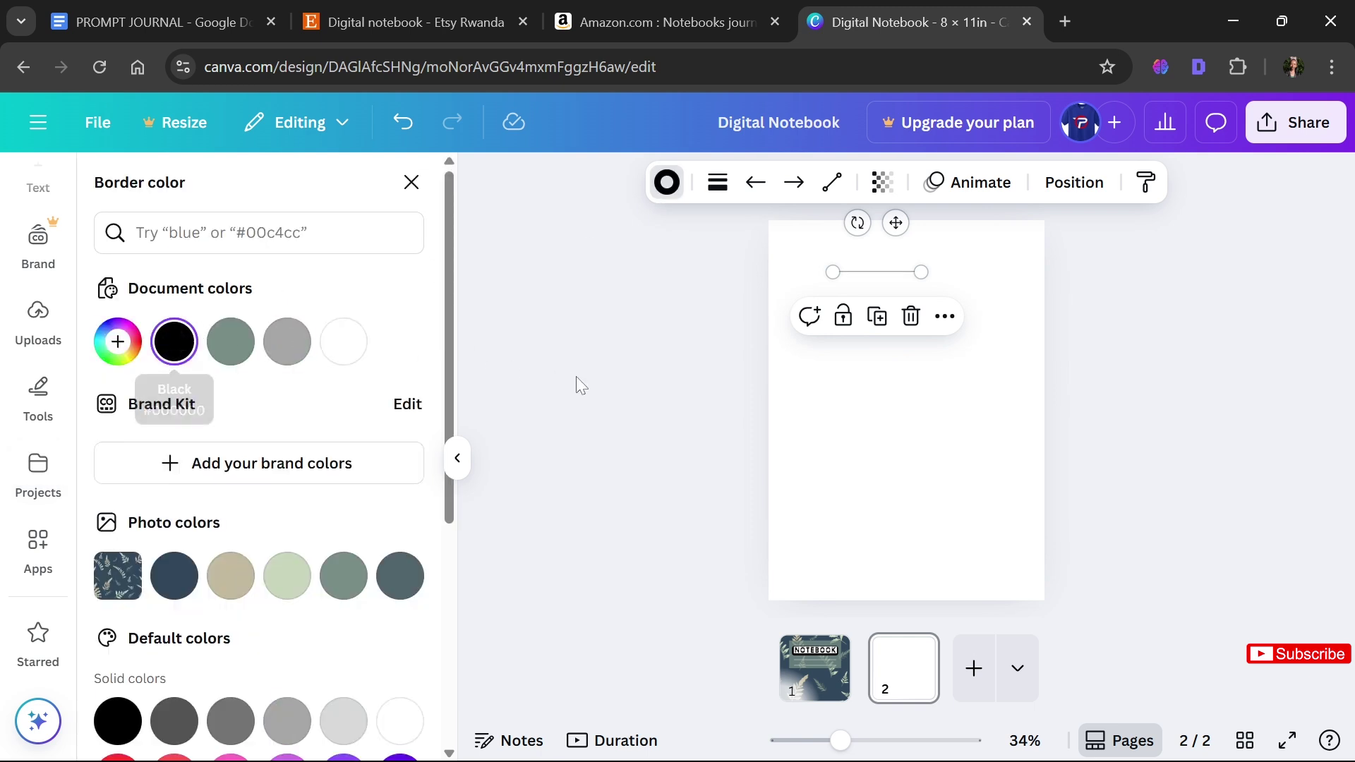
pyautogui.click(603, 388)
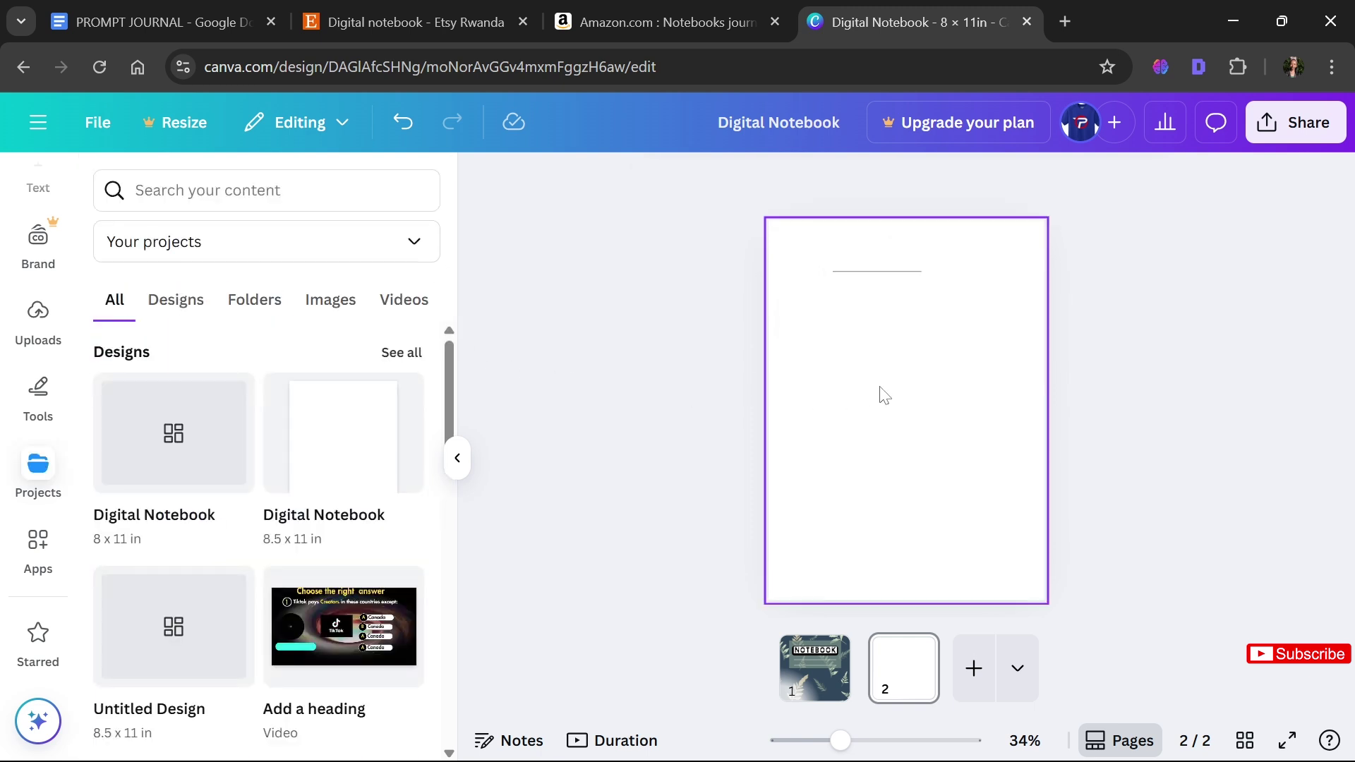
# Extend both ends of the second page's line to span most of the page width, and raise it closer to the page's top edge
pyautogui.click(876, 271)
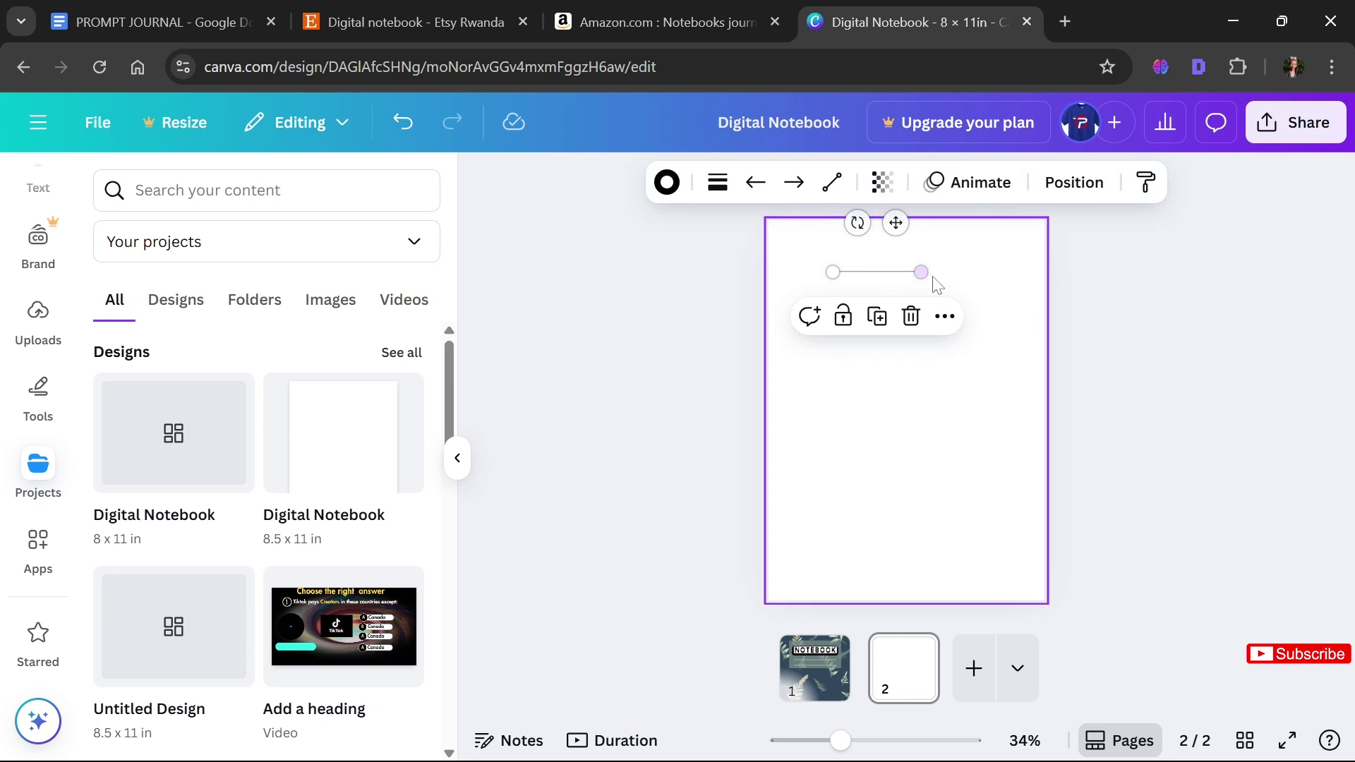
pyautogui.moveTo(918, 272); pyautogui.dragTo(1016, 273)
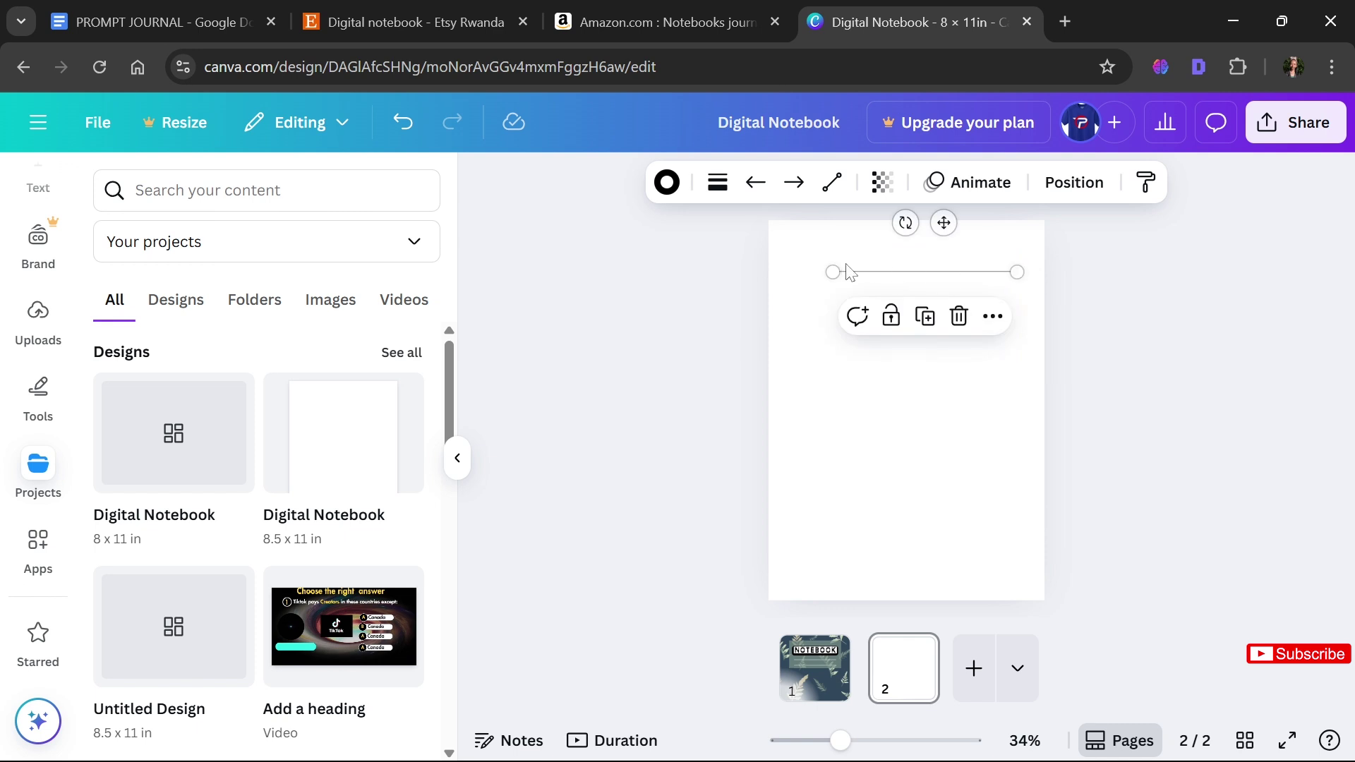
pyautogui.moveTo(833, 272); pyautogui.dragTo(789, 269)
pyautogui.click(704, 290)
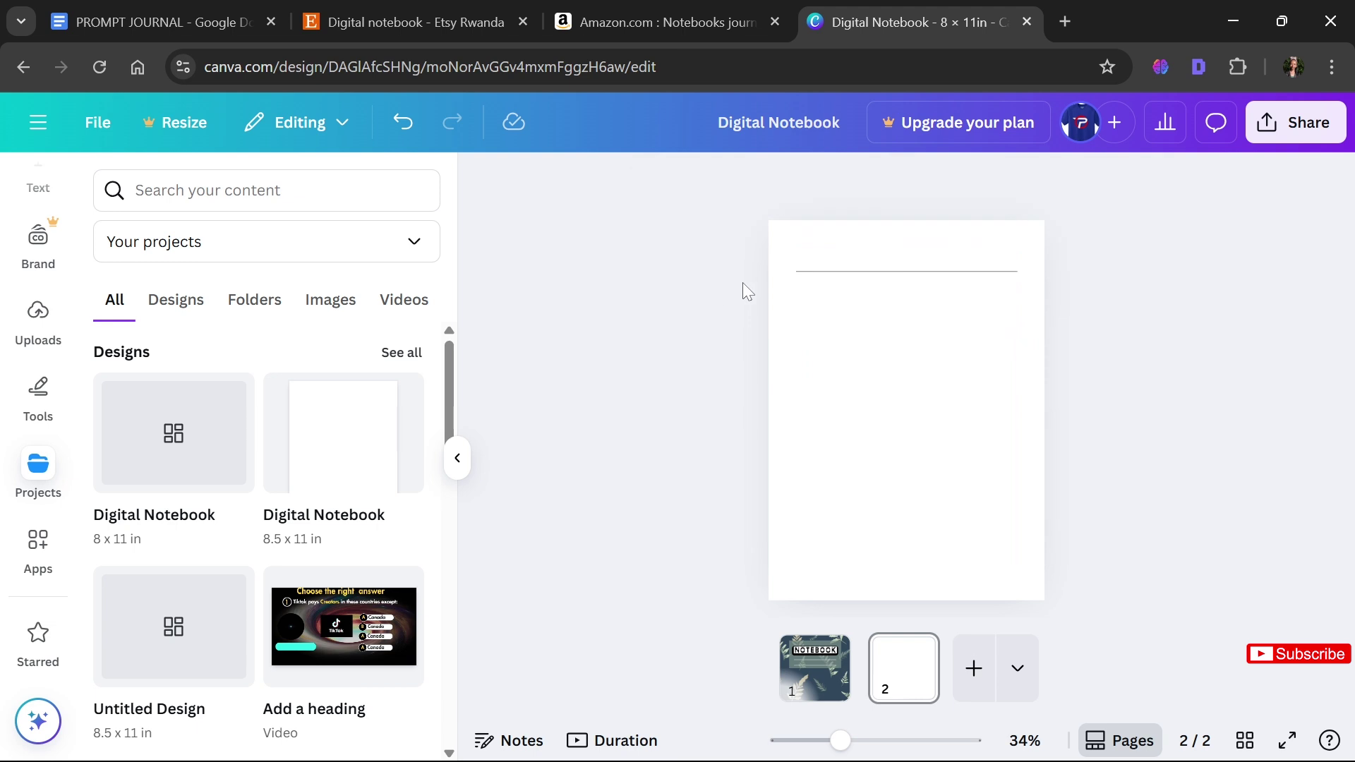
pyautogui.click(903, 282)
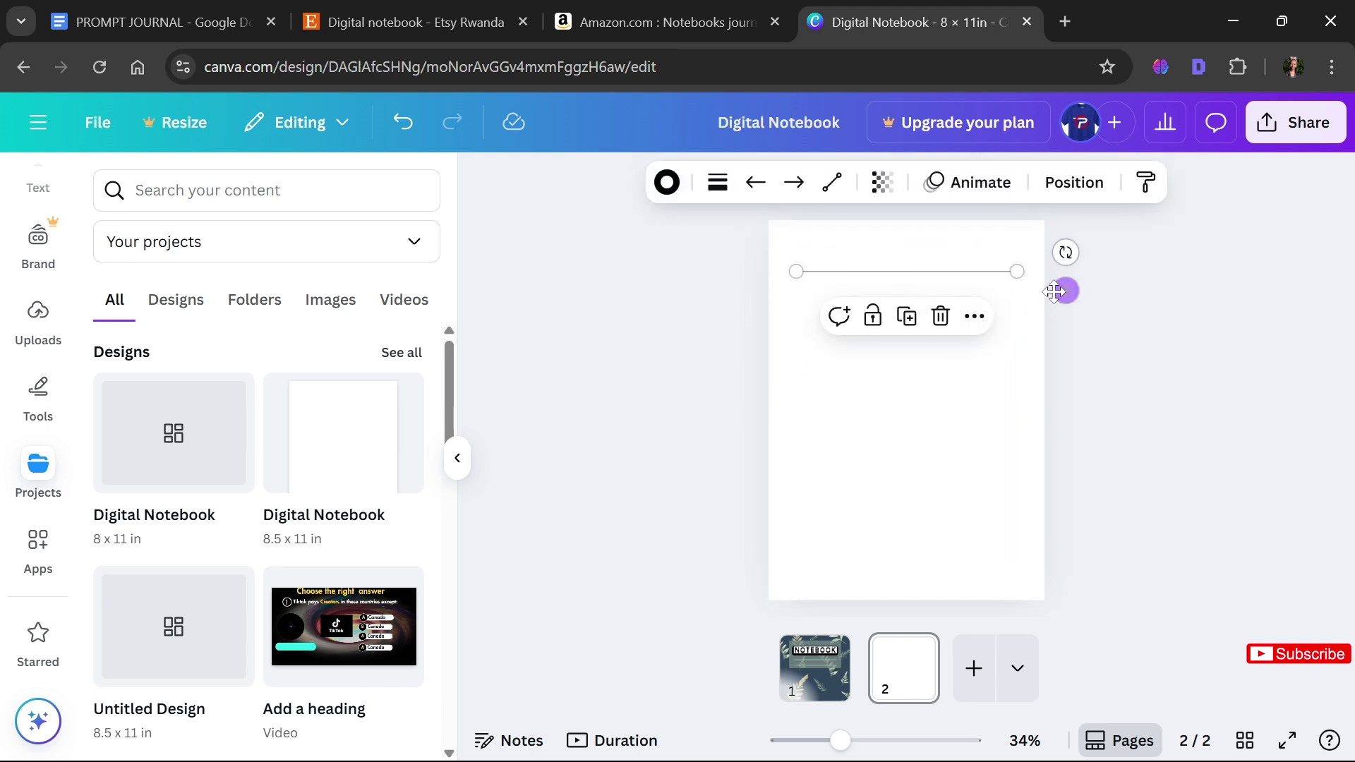
pyautogui.moveTo(1064, 290)
pyautogui.mouseDown()
pyautogui.moveTo(1062, 256)
pyautogui.moveTo(1064, 269)
pyautogui.mouseUp()
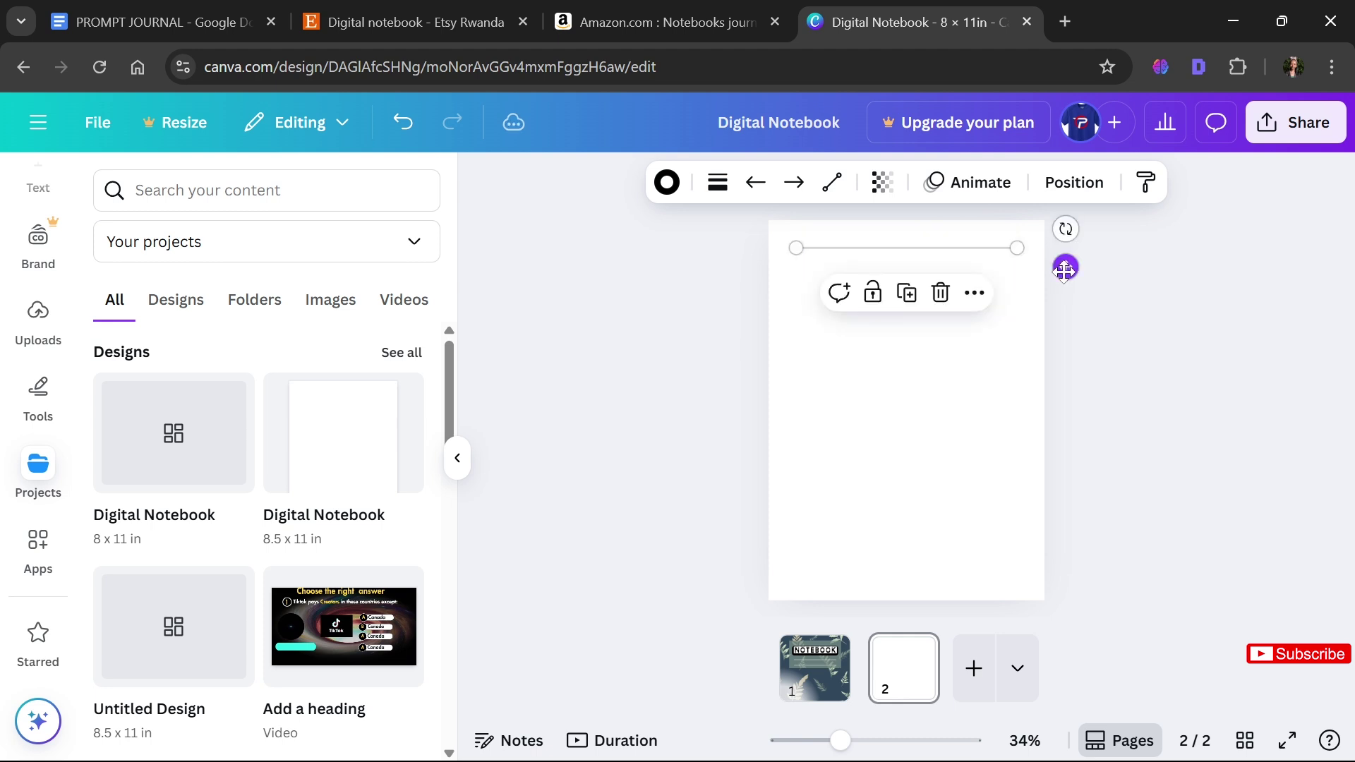
pyautogui.click(1019, 306)
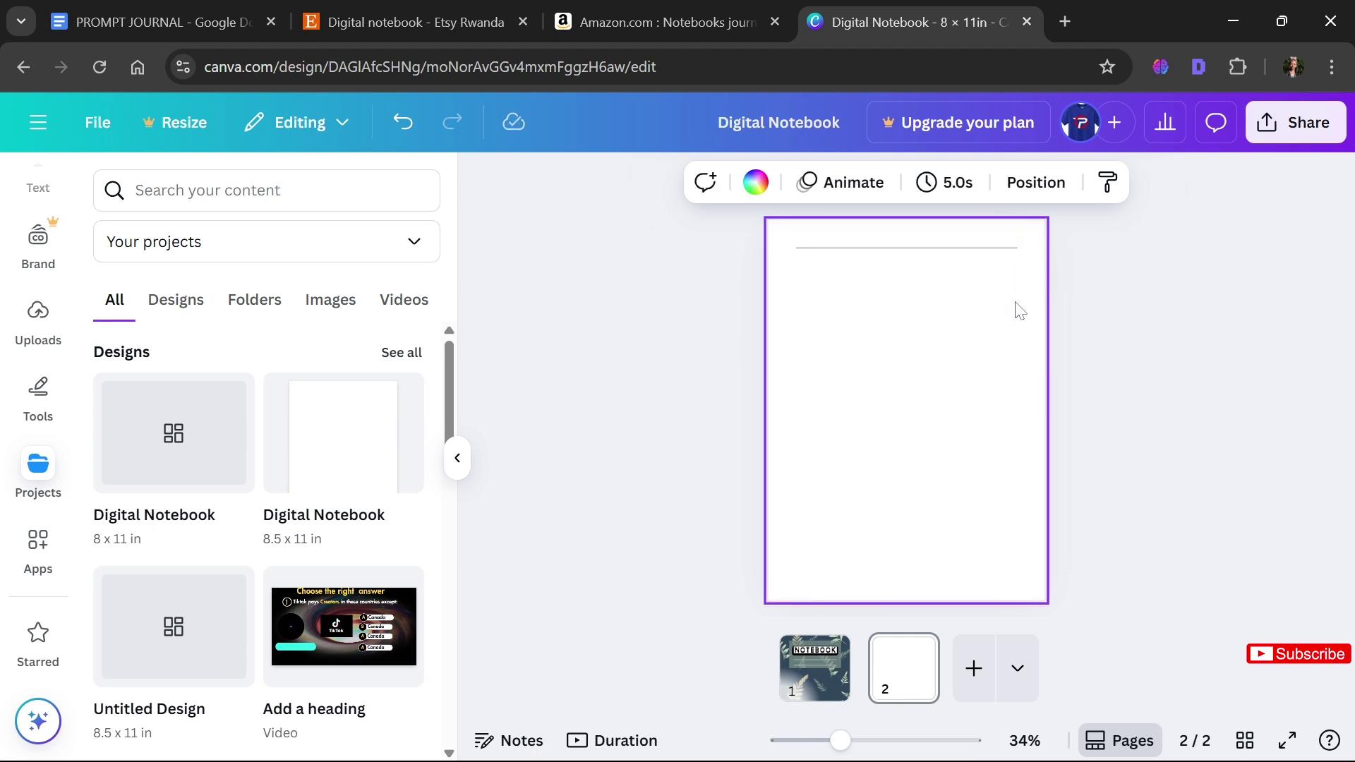
# Duplicate the line repeatedly down the second page, aligned and evenly spaced, until the page is ruled to near its bottom edge
pyautogui.click(970, 247)
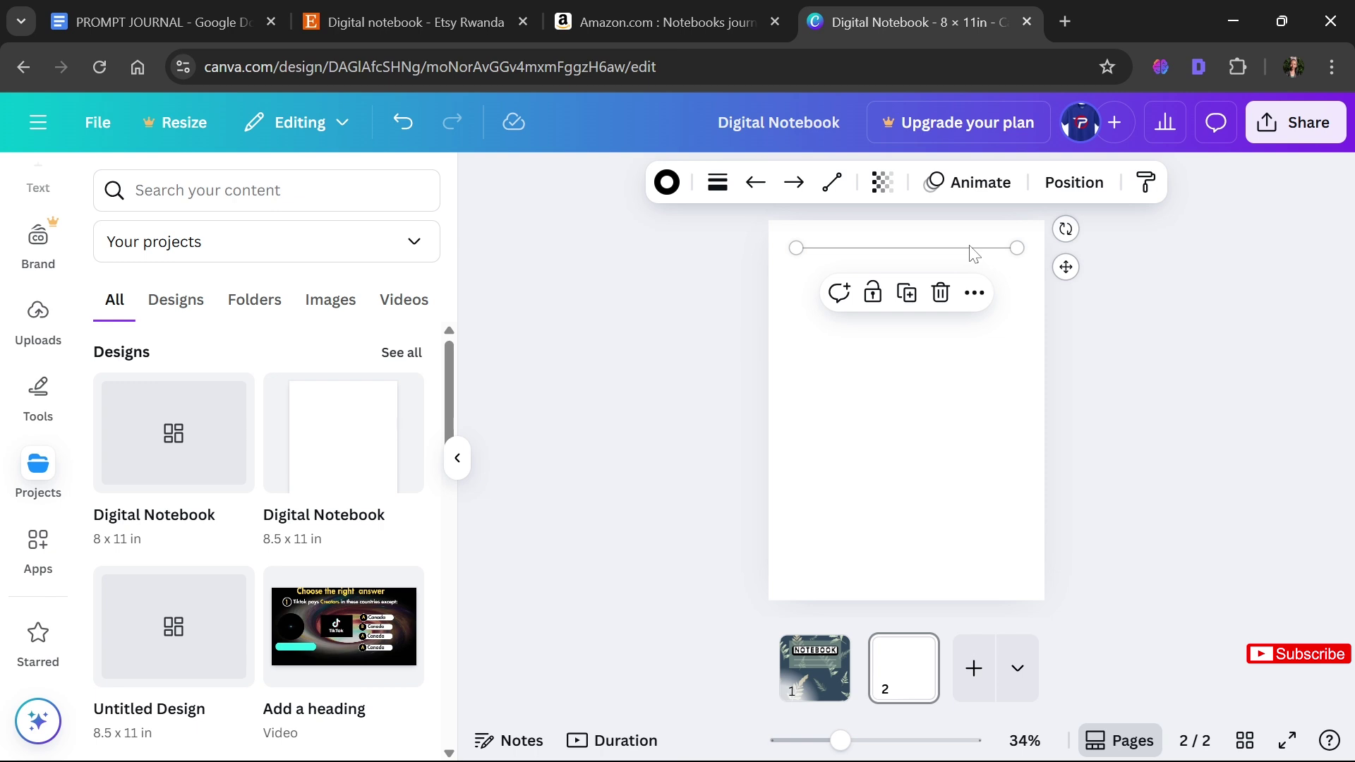
pyautogui.hotkey('ctrl', 'd')
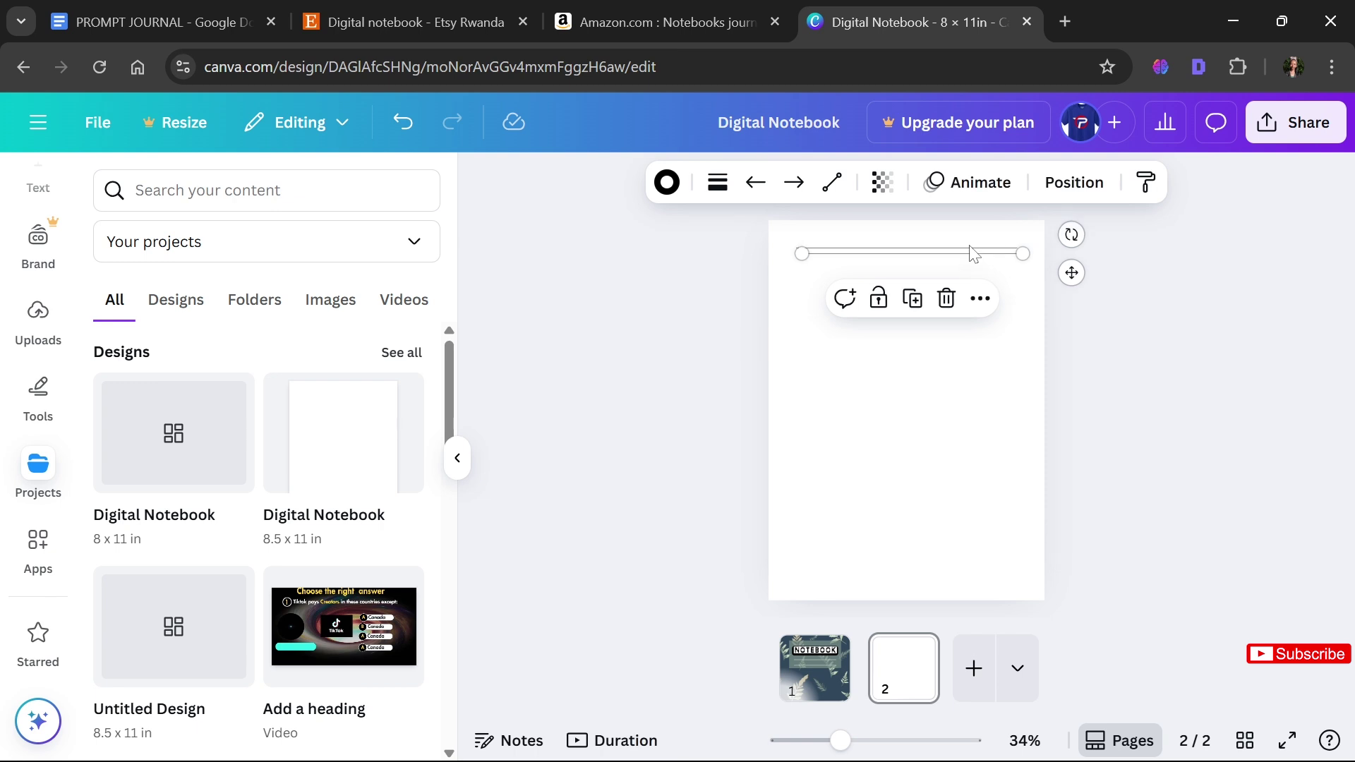
pyautogui.moveTo(1071, 272); pyautogui.dragTo(1064, 282)
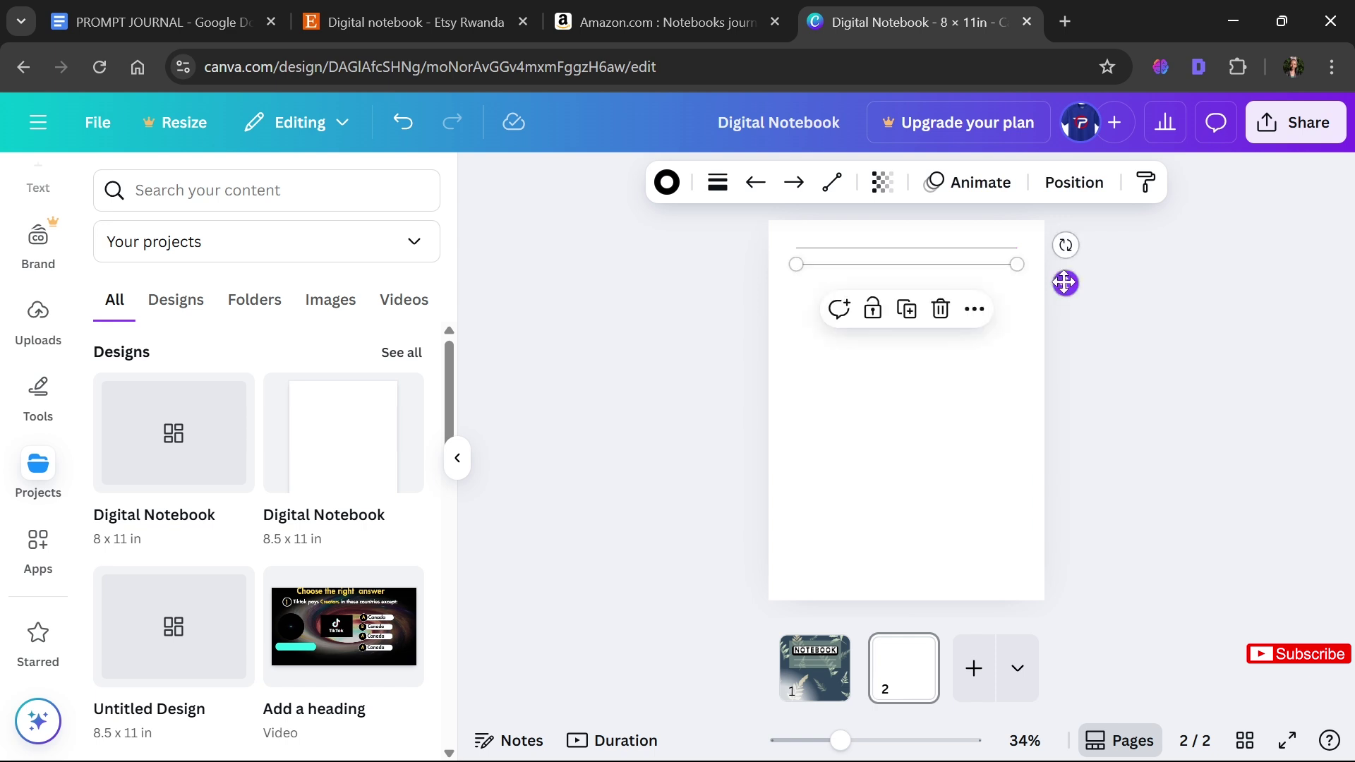
pyautogui.click(1014, 336)
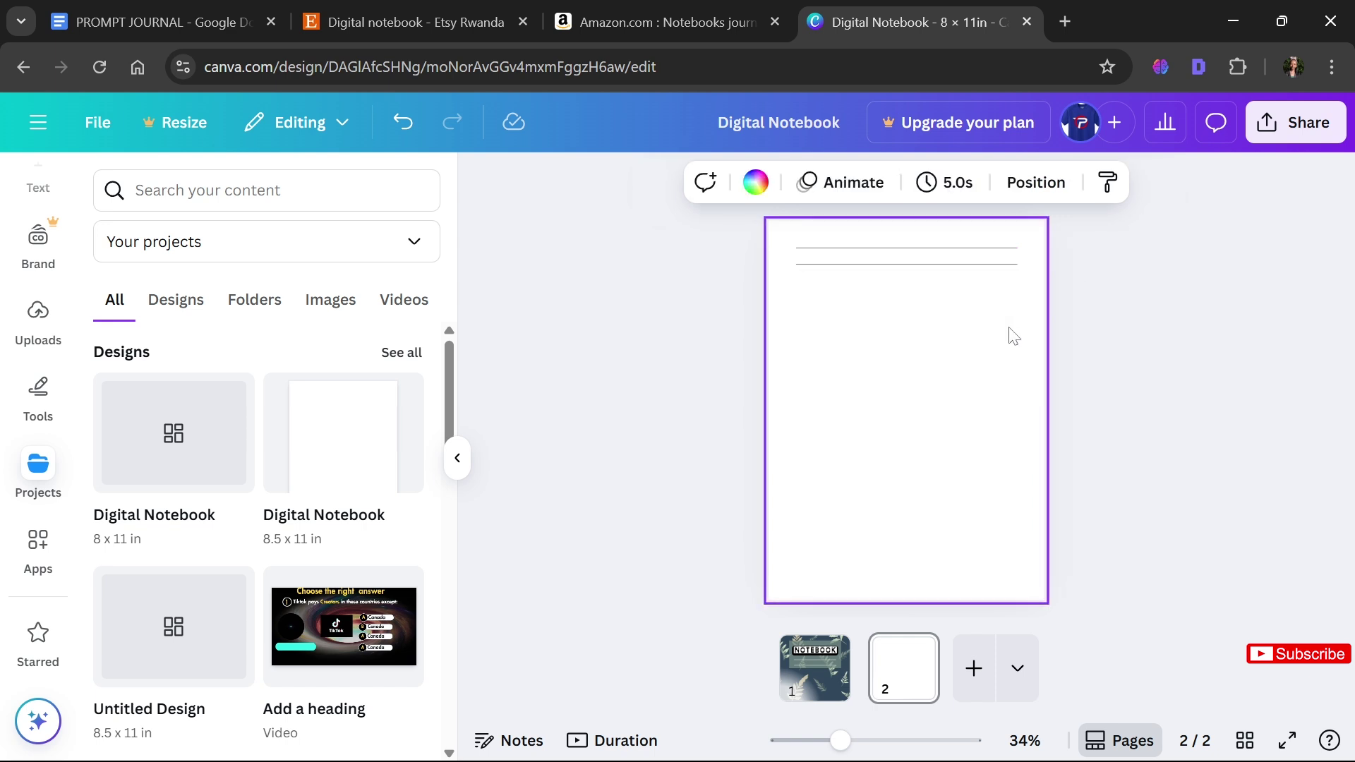
pyautogui.click(1010, 274)
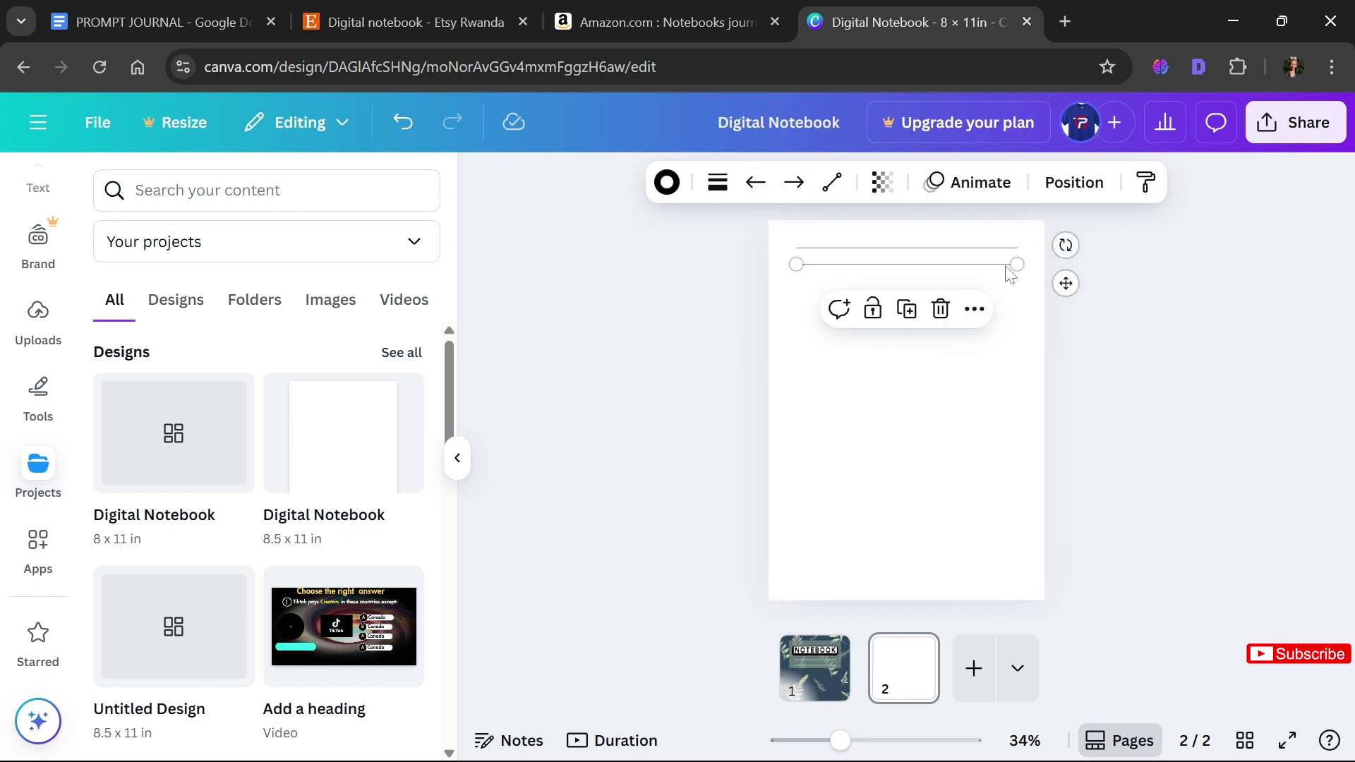
pyautogui.hotkey('ctrl', 'd')
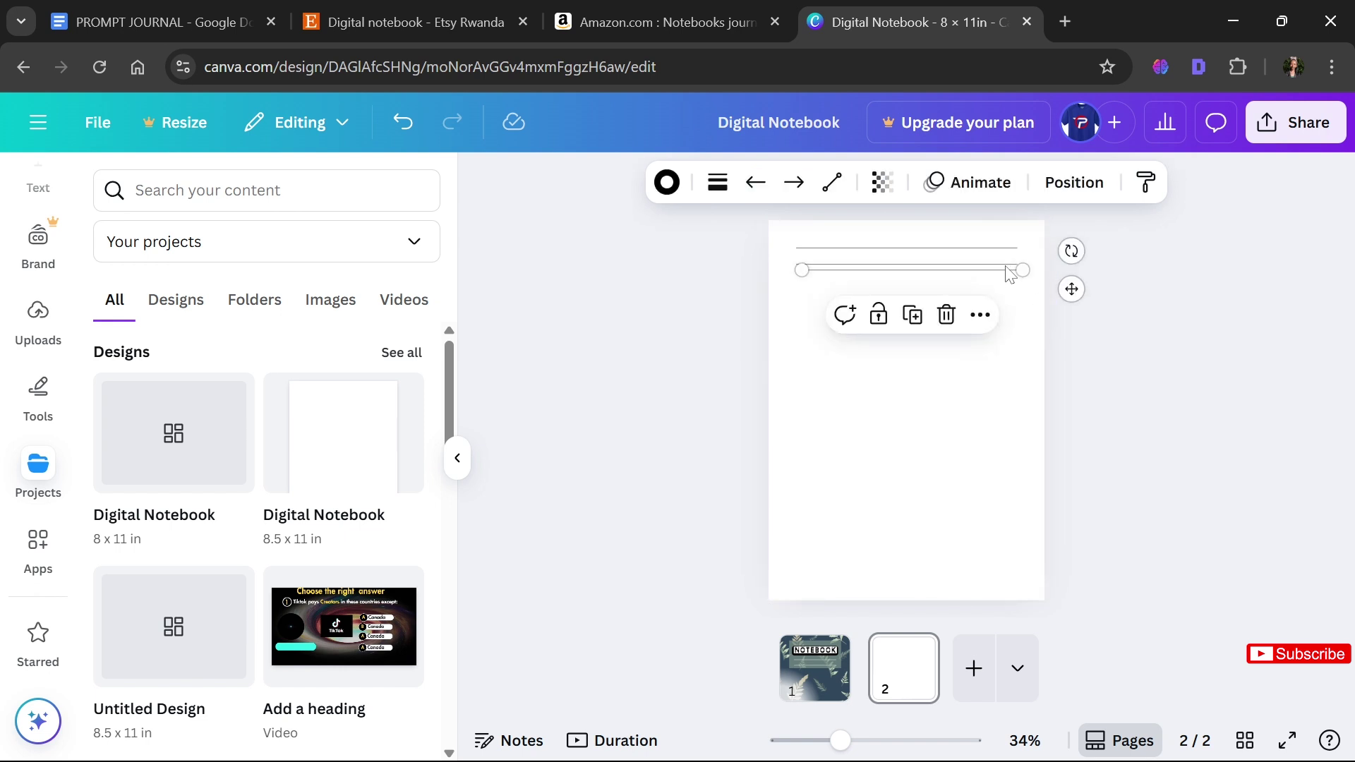
pyautogui.moveTo(1071, 289); pyautogui.dragTo(1060, 308)
pyautogui.click(1060, 307)
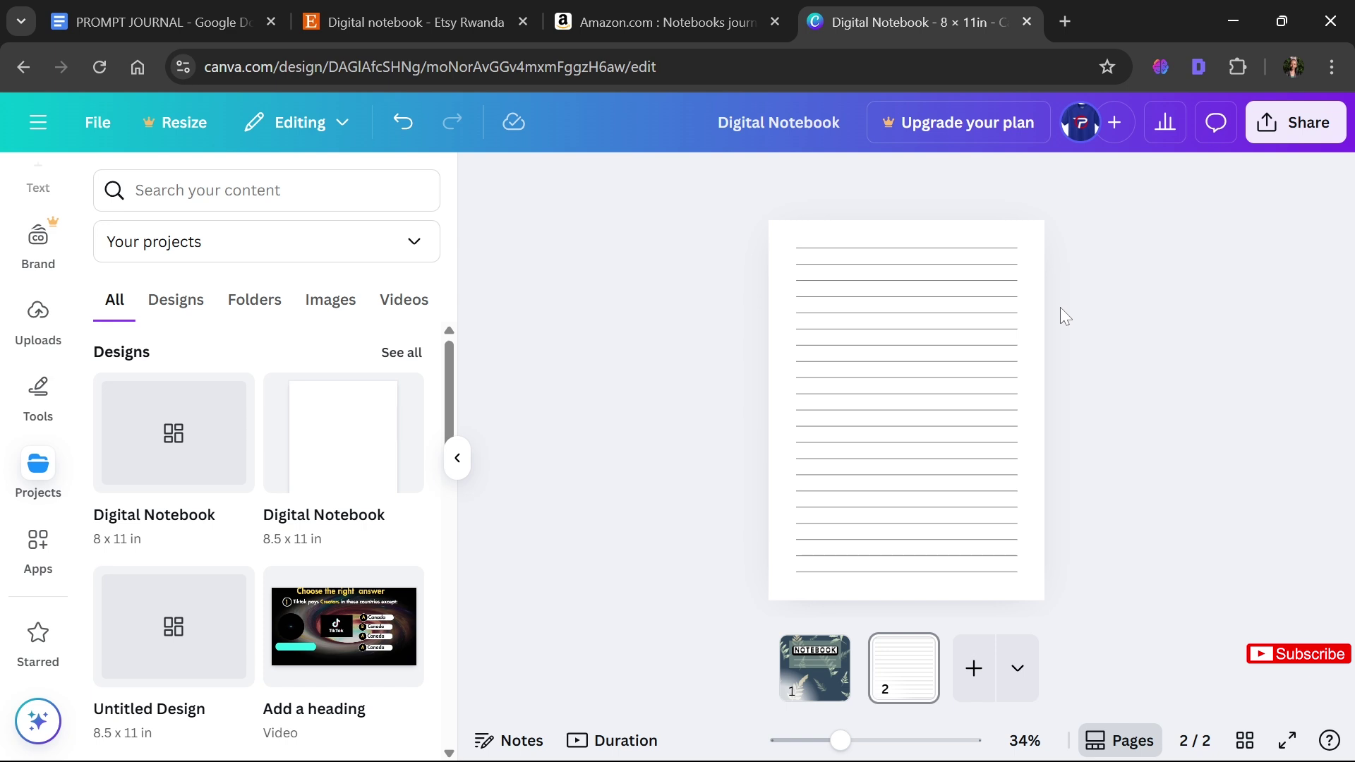
# Delete the topmost ruled line and shorten the next one from its left end so it covers only the right half
pyautogui.click(802, 250)
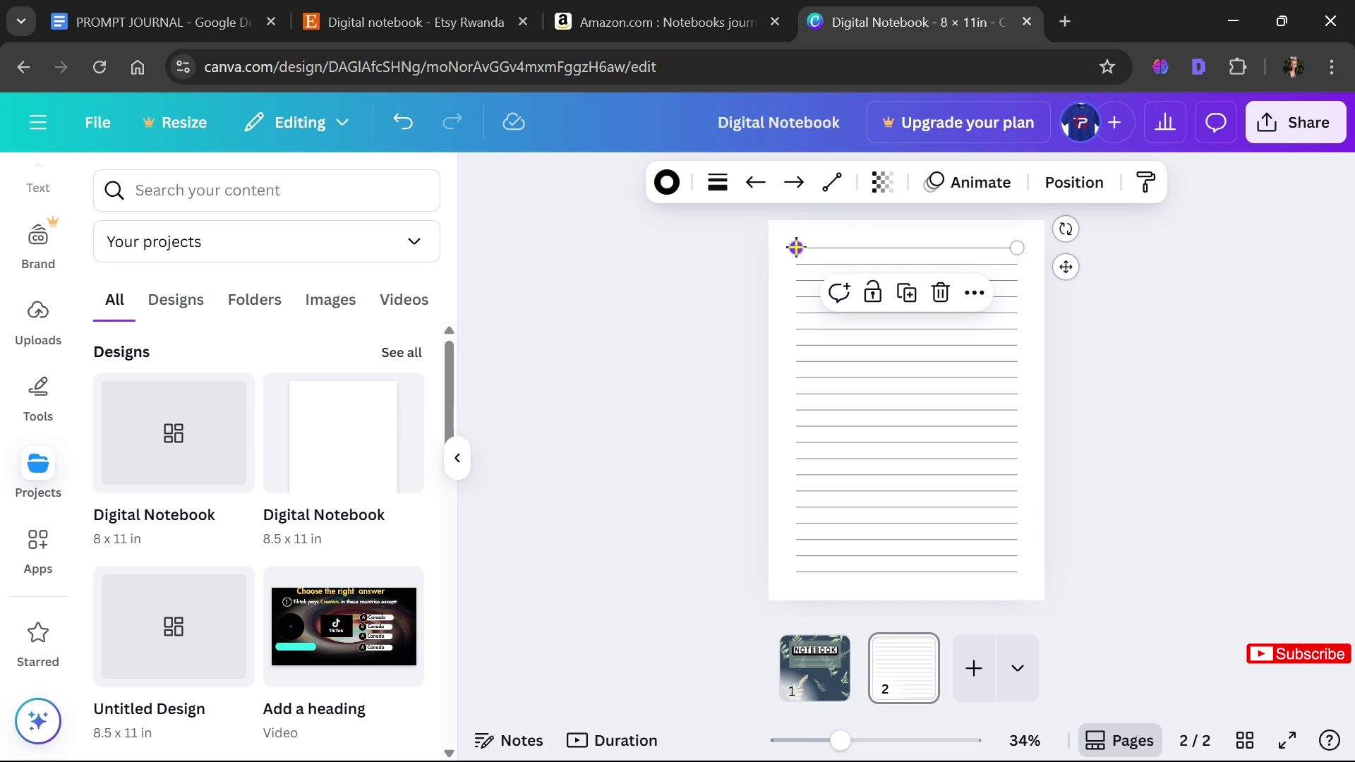
pyautogui.click(941, 292)
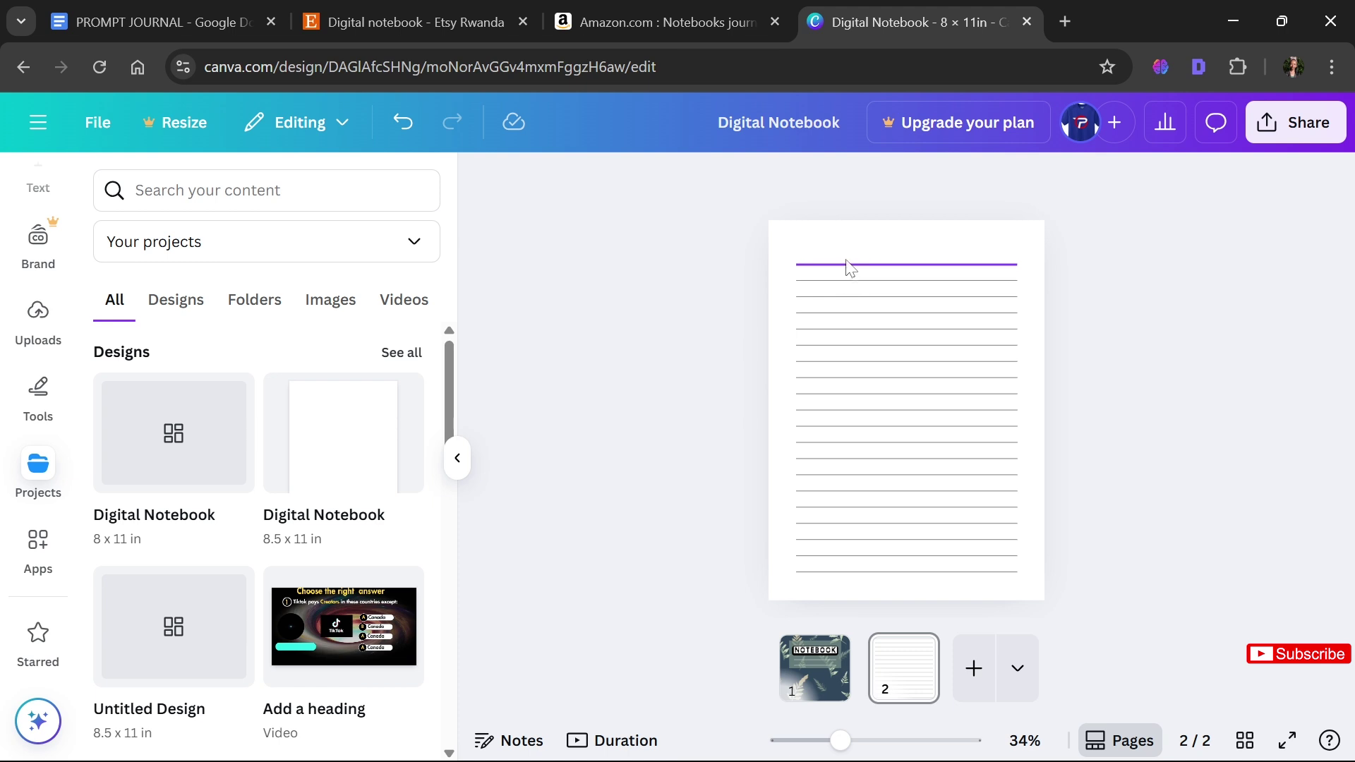
pyautogui.click(850, 265)
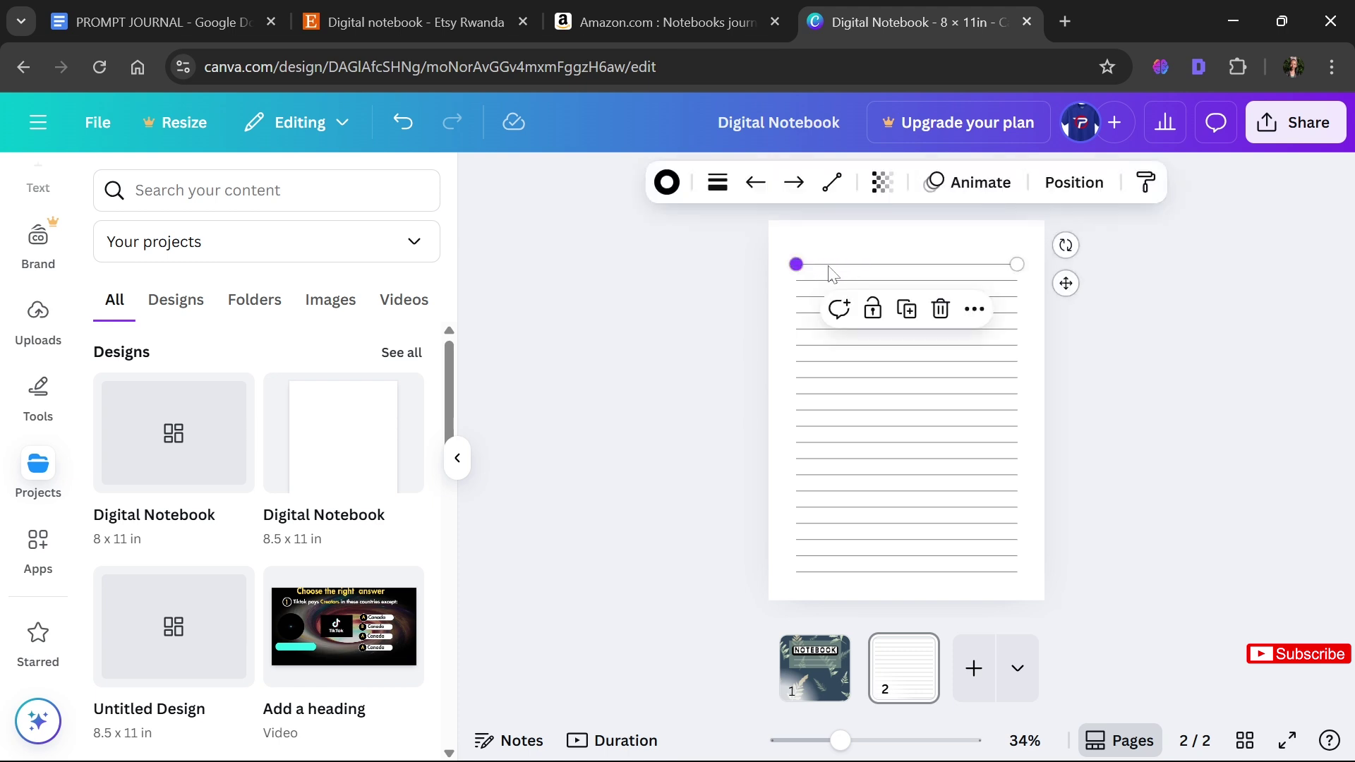
pyautogui.moveTo(797, 265); pyautogui.dragTo(854, 264)
pyautogui.click(791, 267)
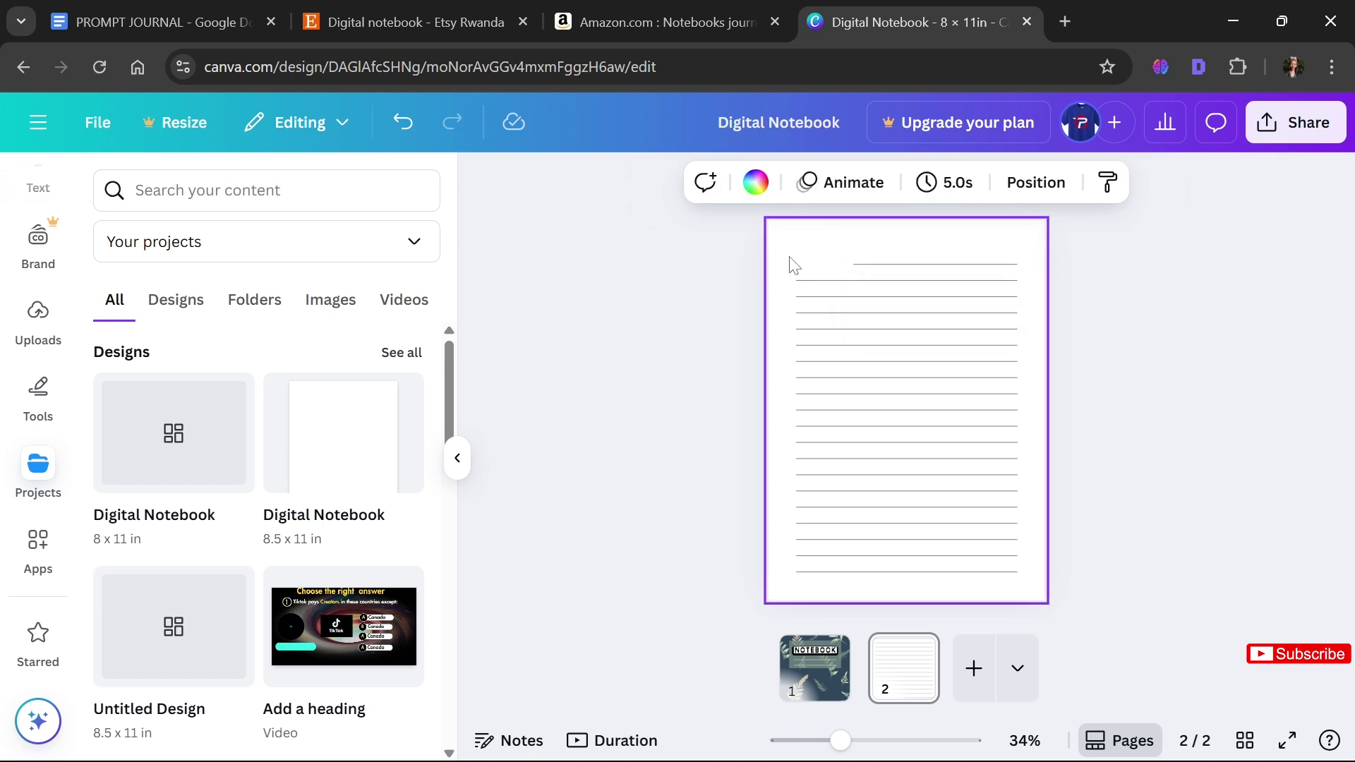
pyautogui.click(858, 265)
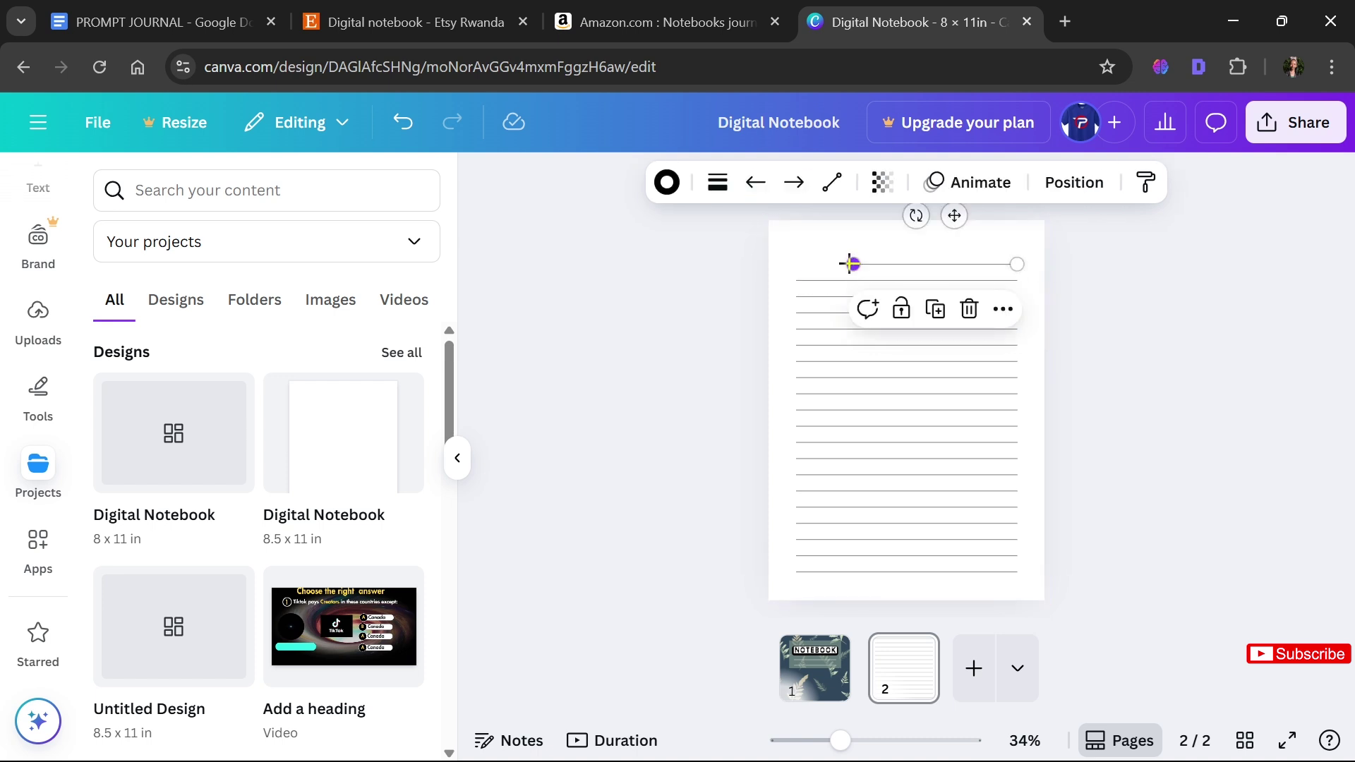
pyautogui.moveTo(852, 264); pyautogui.dragTo(900, 264)
pyautogui.click(883, 263)
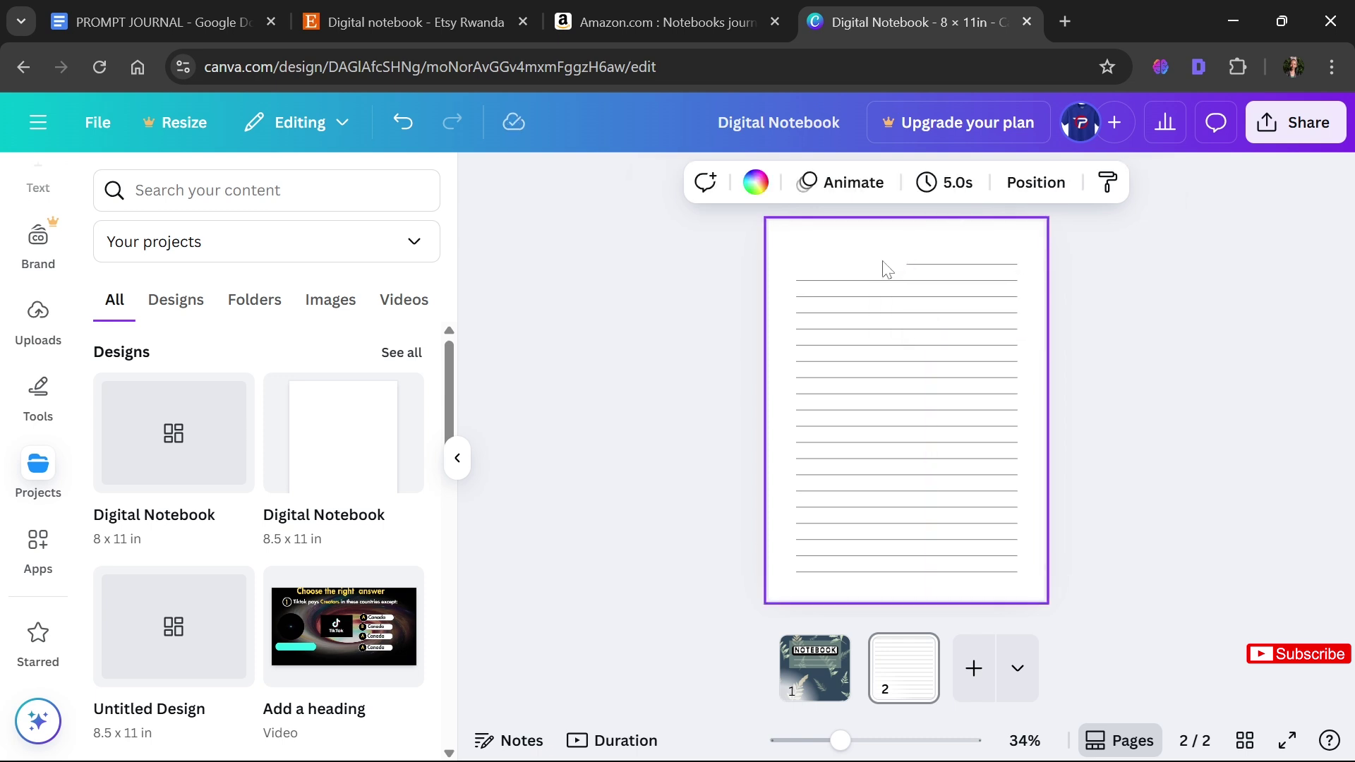
# Shorten the second ruled line from its left end to match the short line above it
pyautogui.click(858, 281)
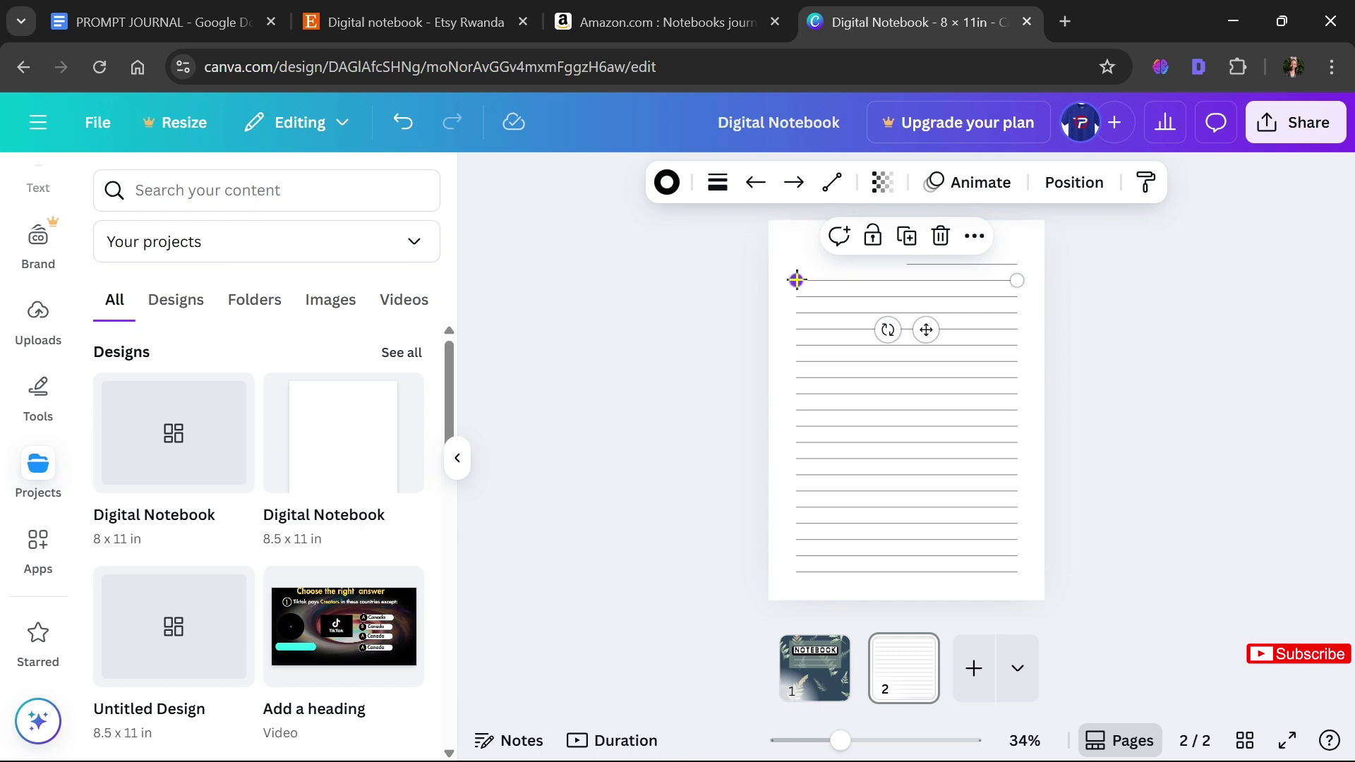
pyautogui.moveTo(796, 280); pyautogui.dragTo(909, 280)
pyautogui.click(1113, 333)
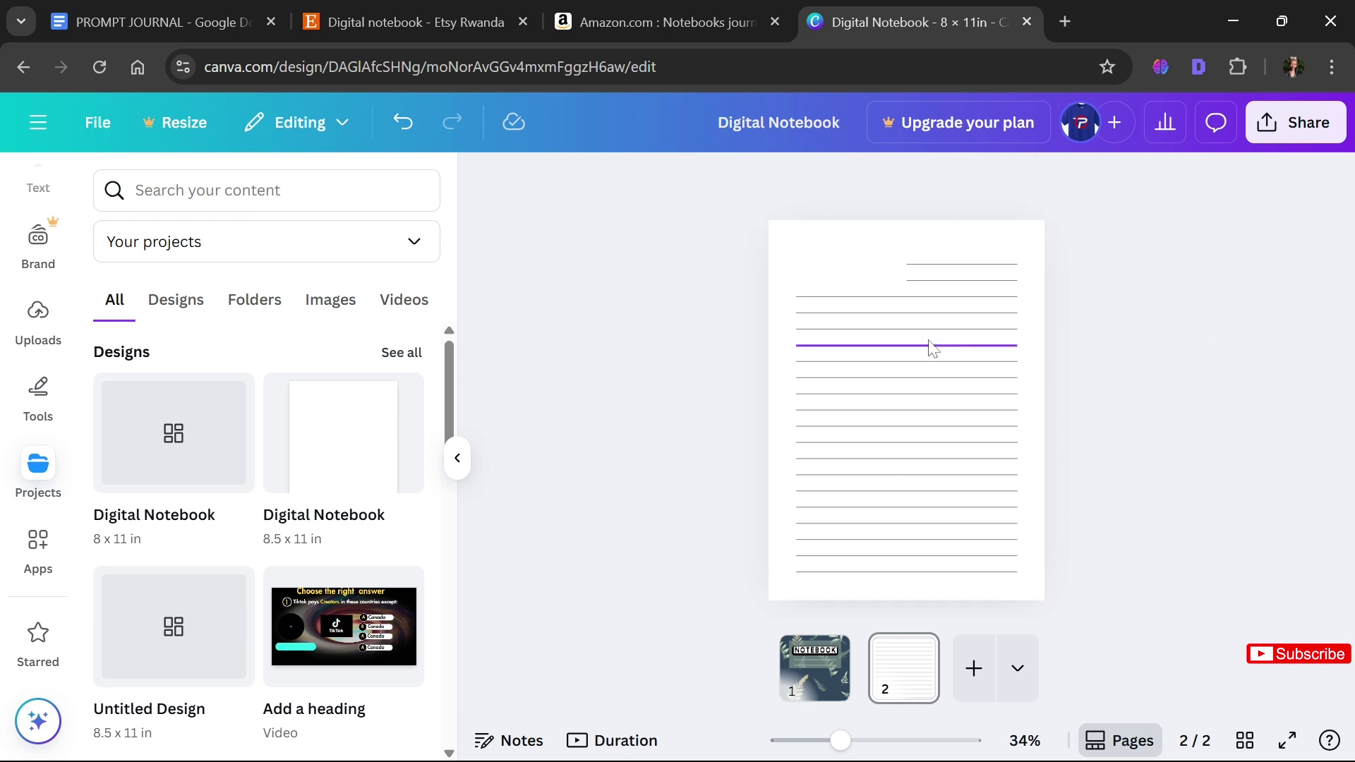
# Add a text box to the second page and place it just above the upper short line, starting at that line's left end
pyautogui.click(865, 249)
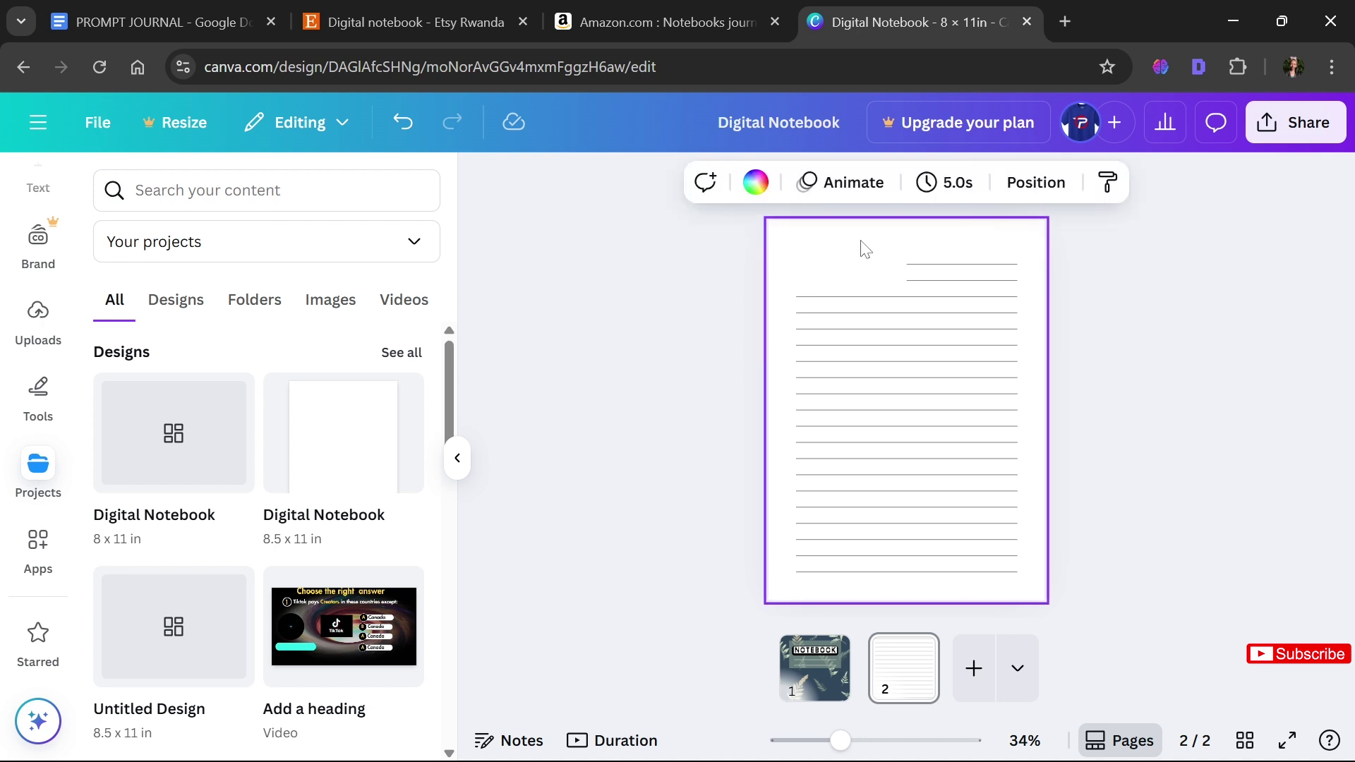
pyautogui.press('t')
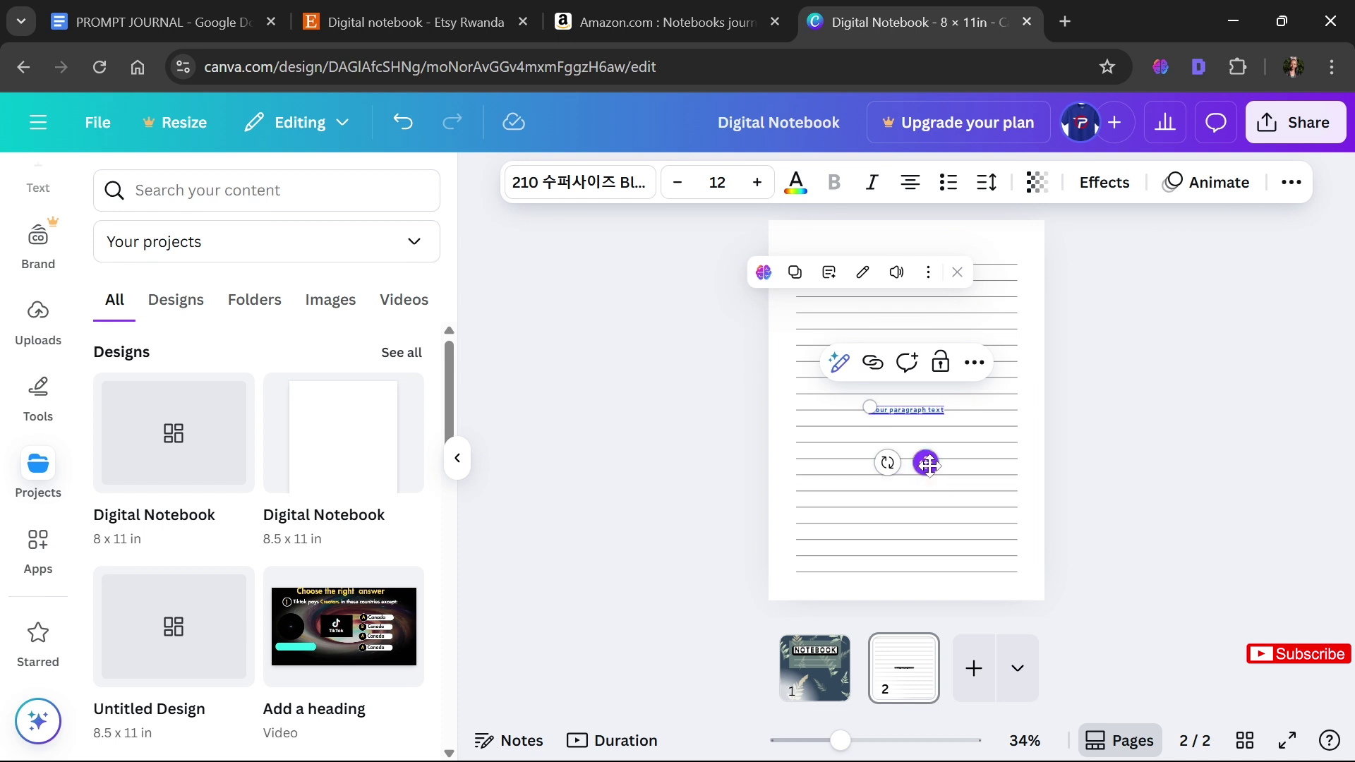
pyautogui.moveTo(927, 463); pyautogui.dragTo(955, 304)
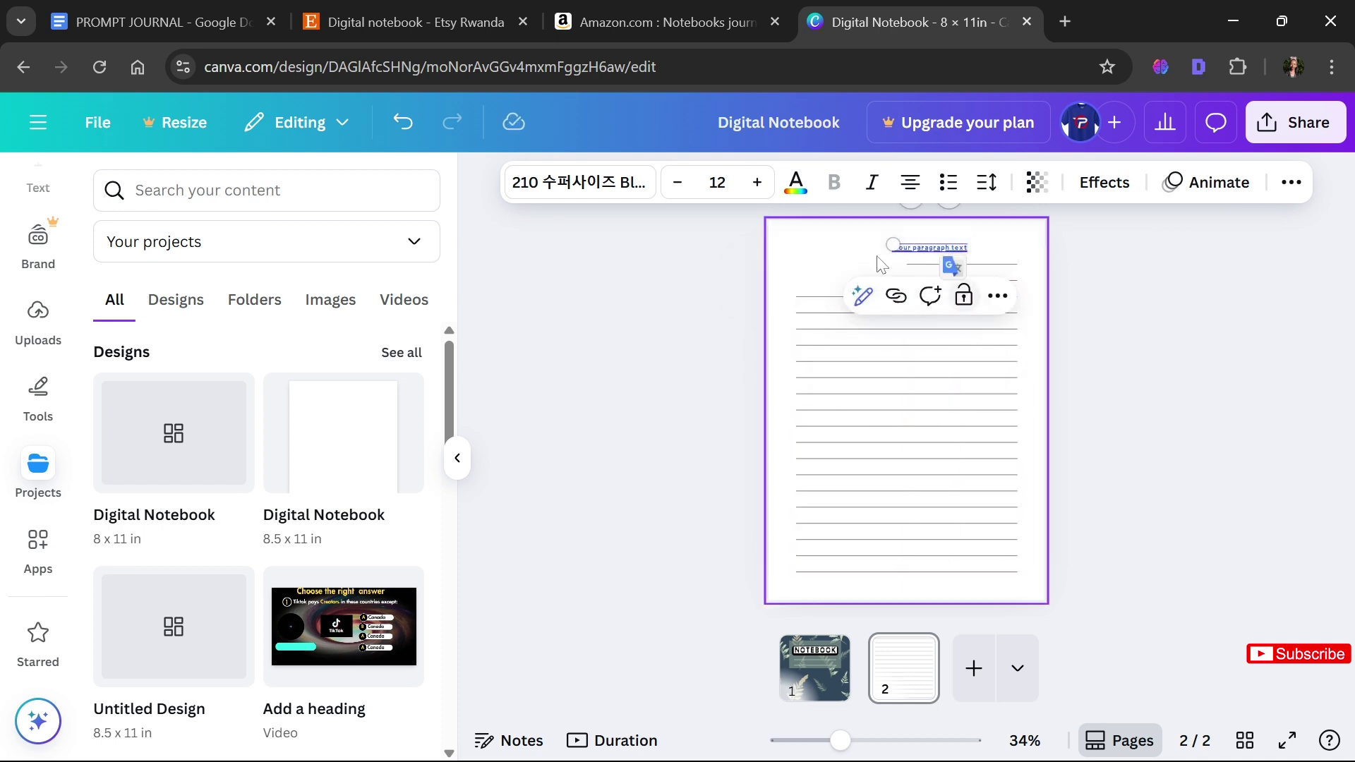
pyautogui.click(884, 265)
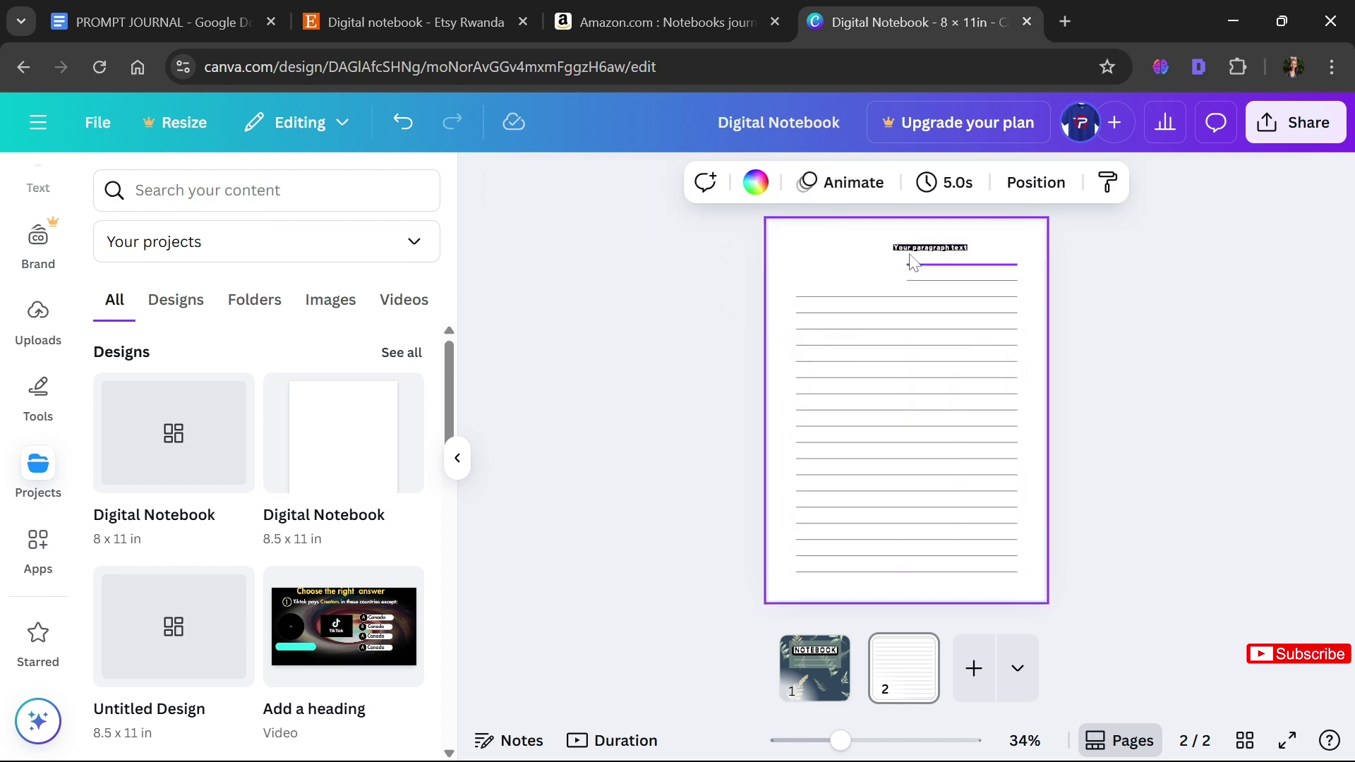
pyautogui.click(957, 253)
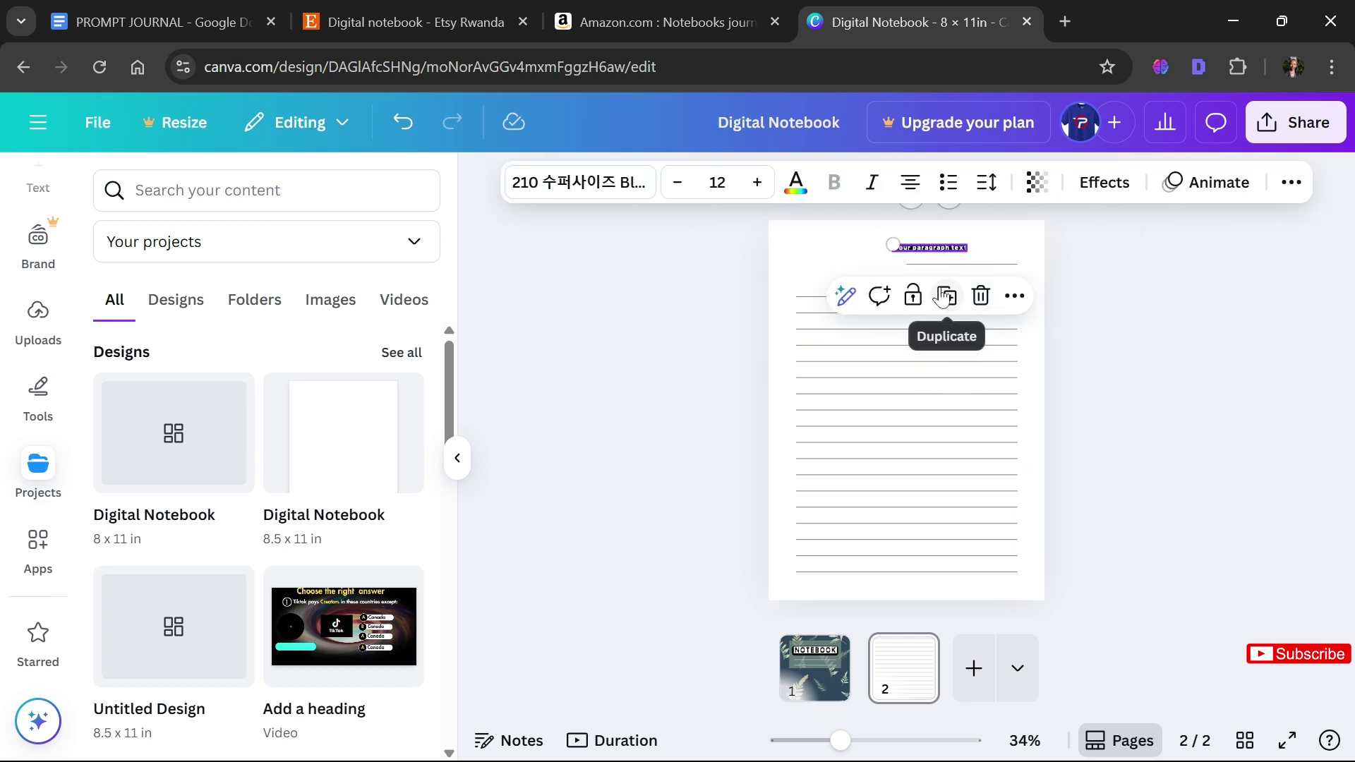
pyautogui.moveTo(946, 249); pyautogui.dragTo(963, 254)
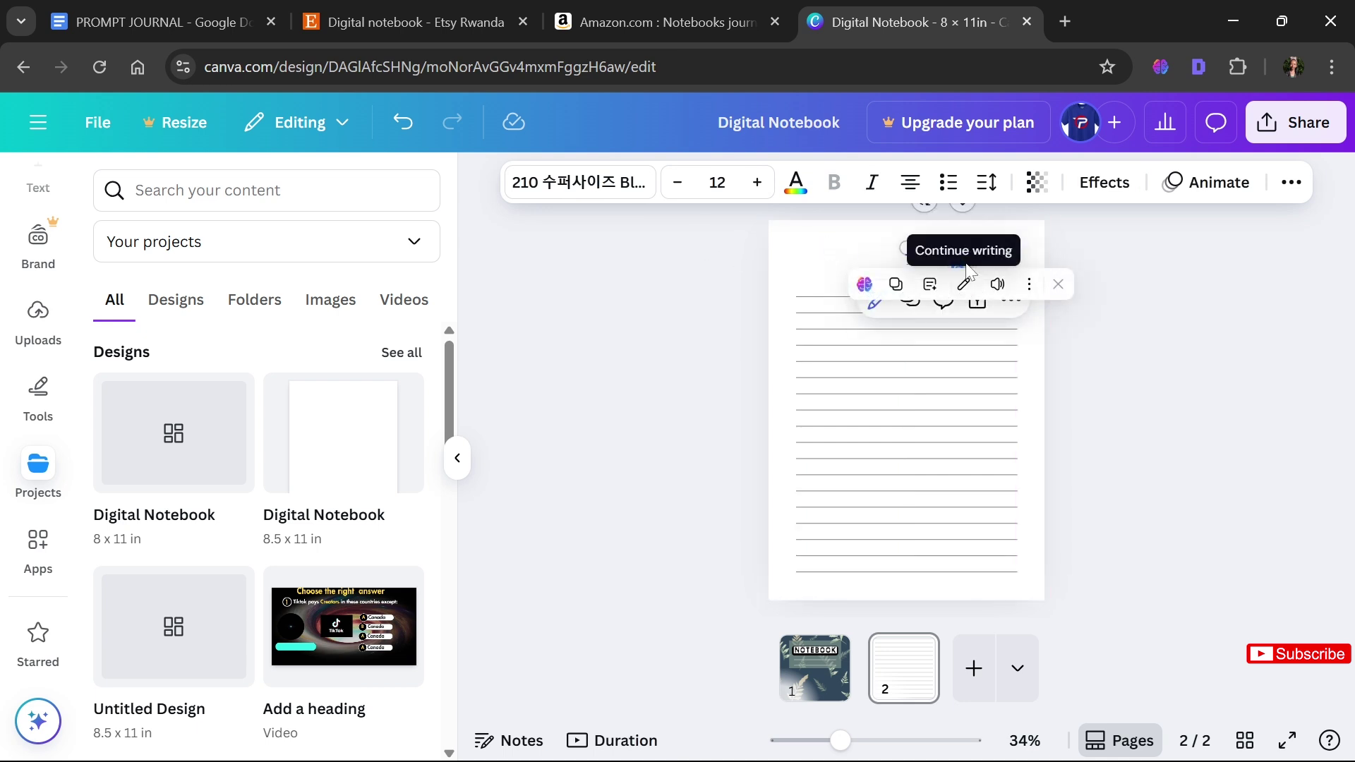
pyautogui.moveTo(871, 254); pyautogui.dragTo(925, 259)
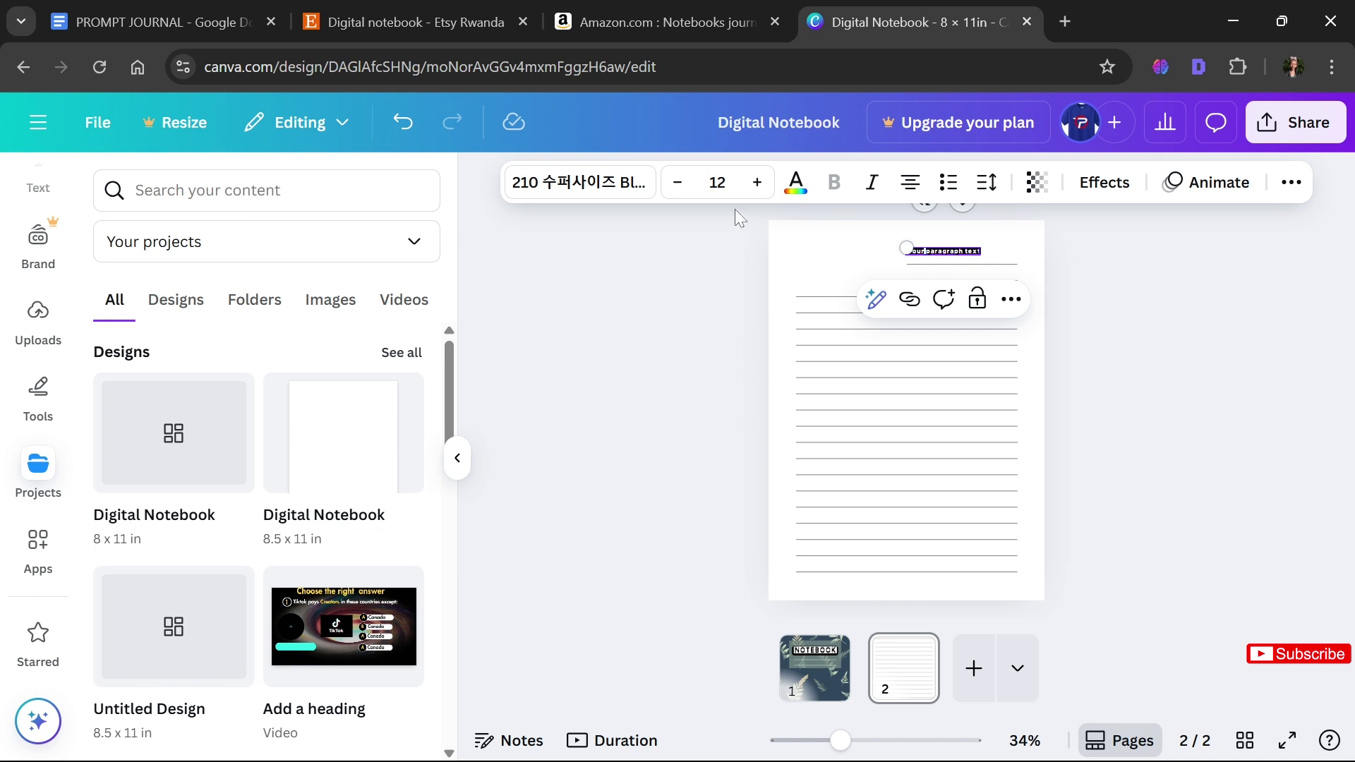
# Change the font of the new text box to Poppins
pyautogui.click(615, 199)
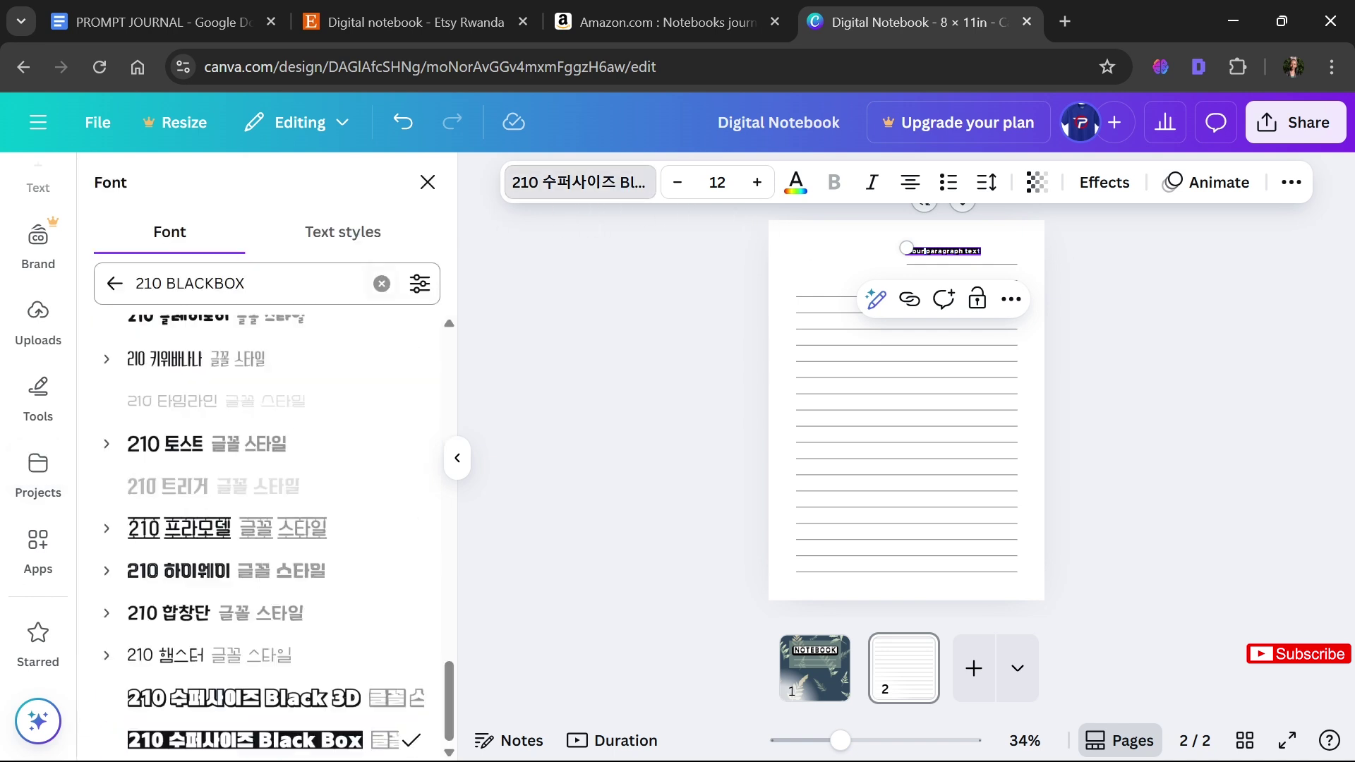
pyautogui.hotkey('ctrl', 'shift', 'Left')
pyautogui.hotkey('ctrl', 'shift', 'Left')
pyautogui.write('P')
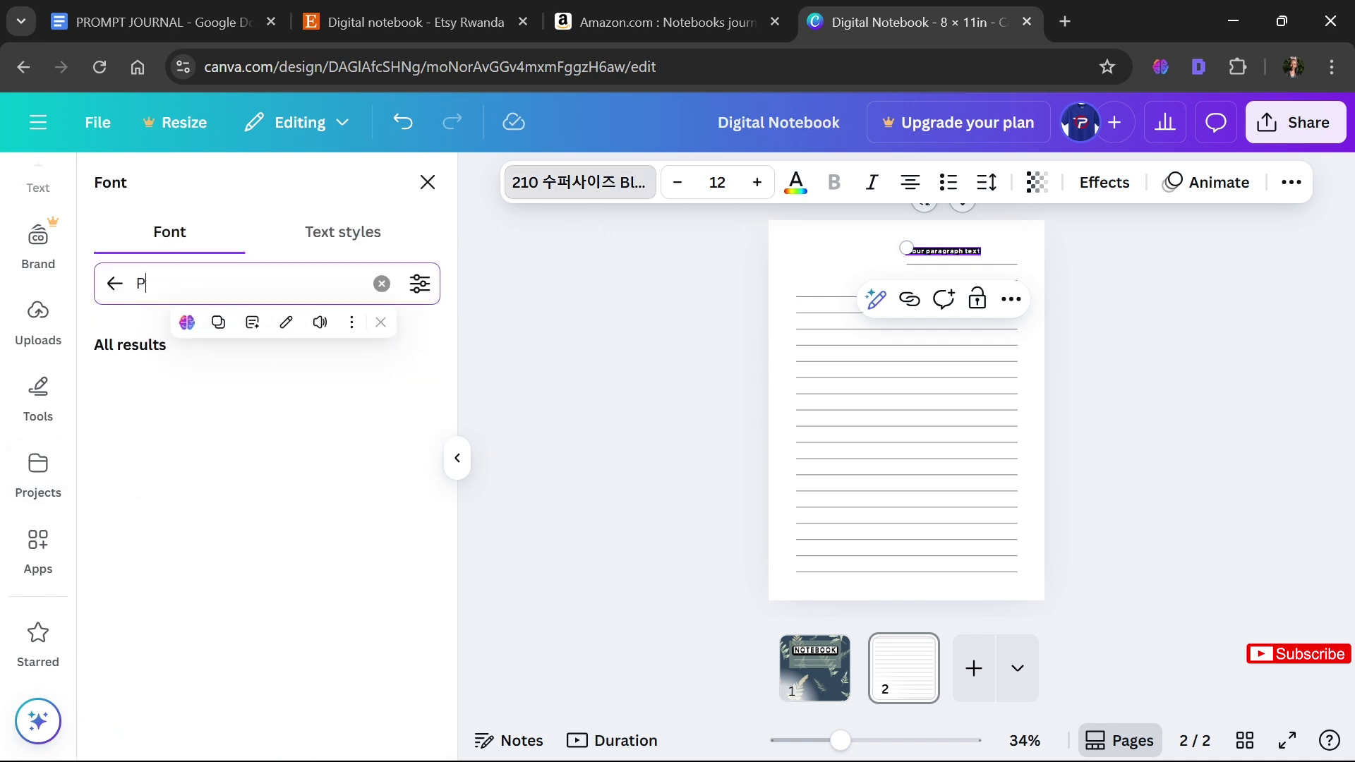
pyautogui.write('OPPINS')
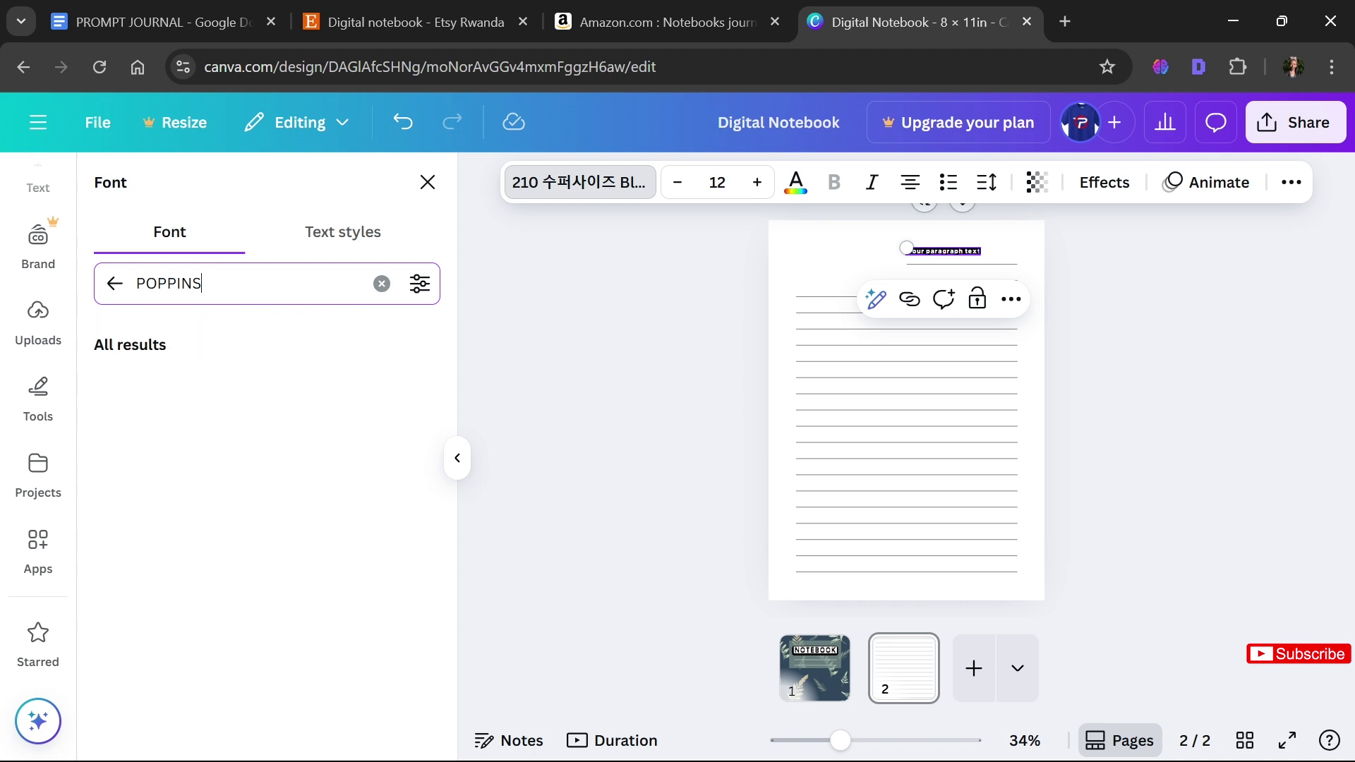
pyautogui.click(219, 383)
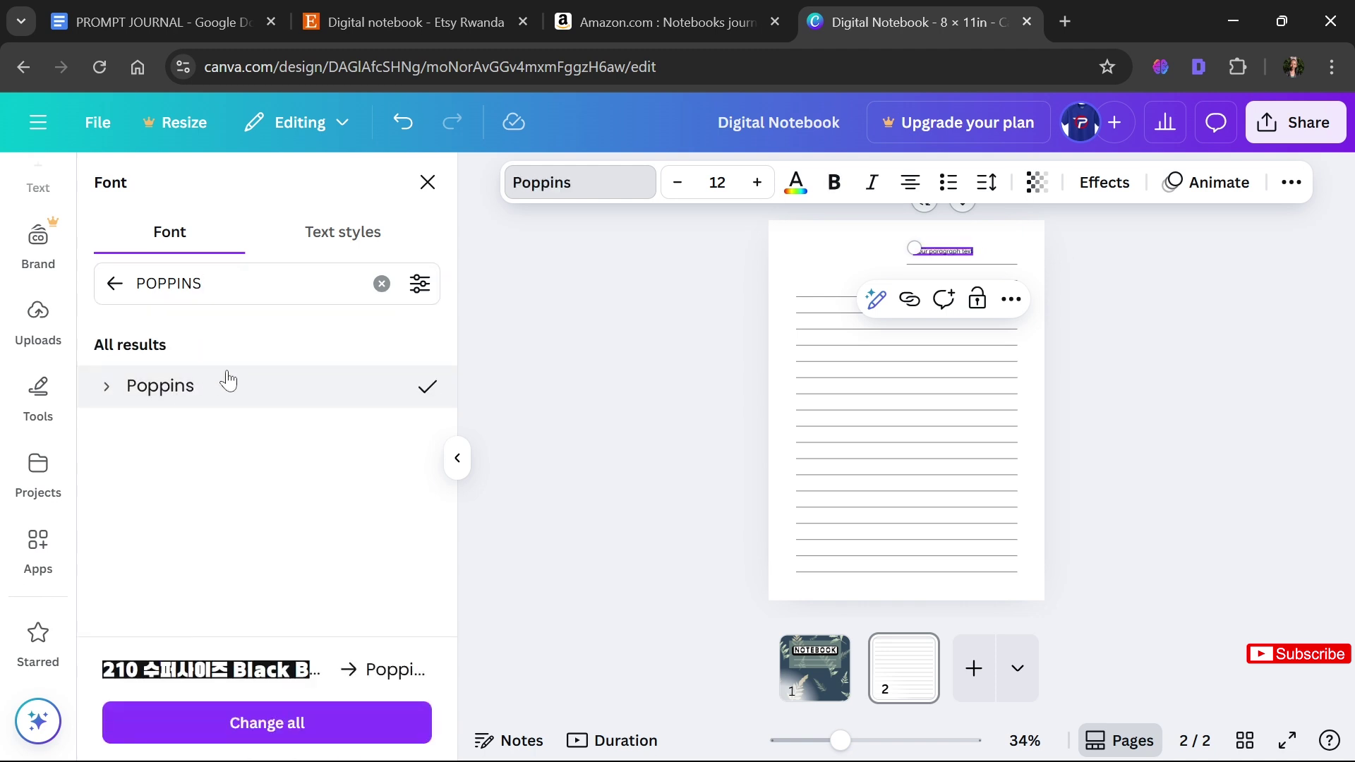
# Replace the placeholder text above the short lines with "Memo no"
pyautogui.doubleClick(958, 252)
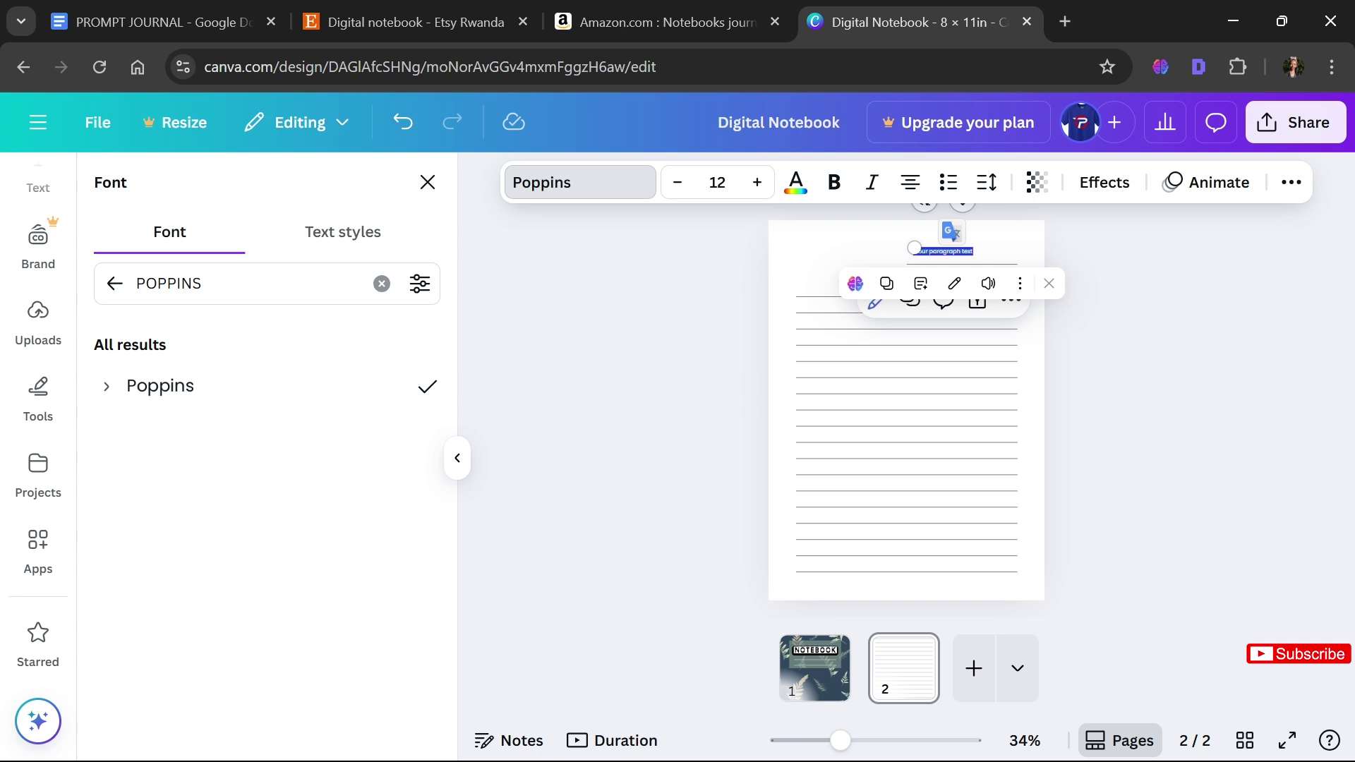
pyautogui.moveTo(914, 248); pyautogui.dragTo(952, 251)
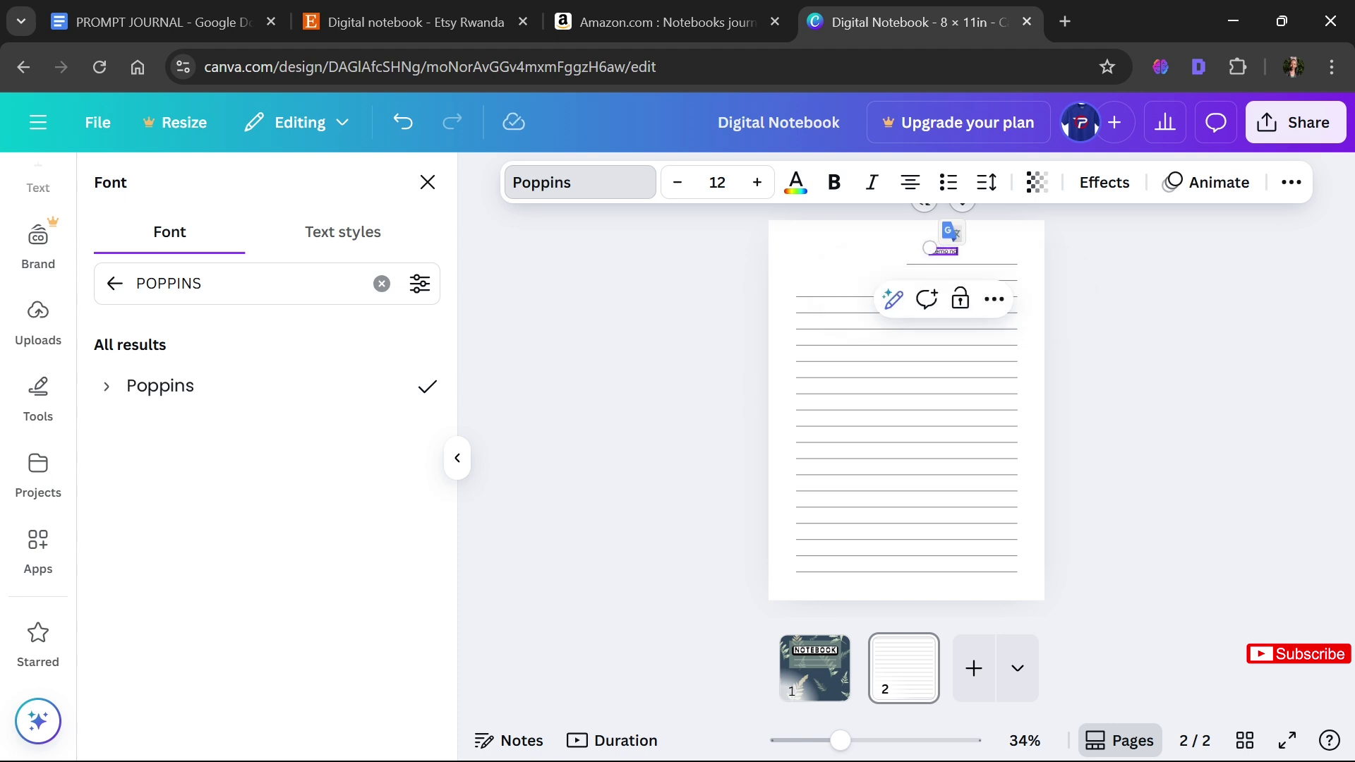
pyautogui.click(1142, 321)
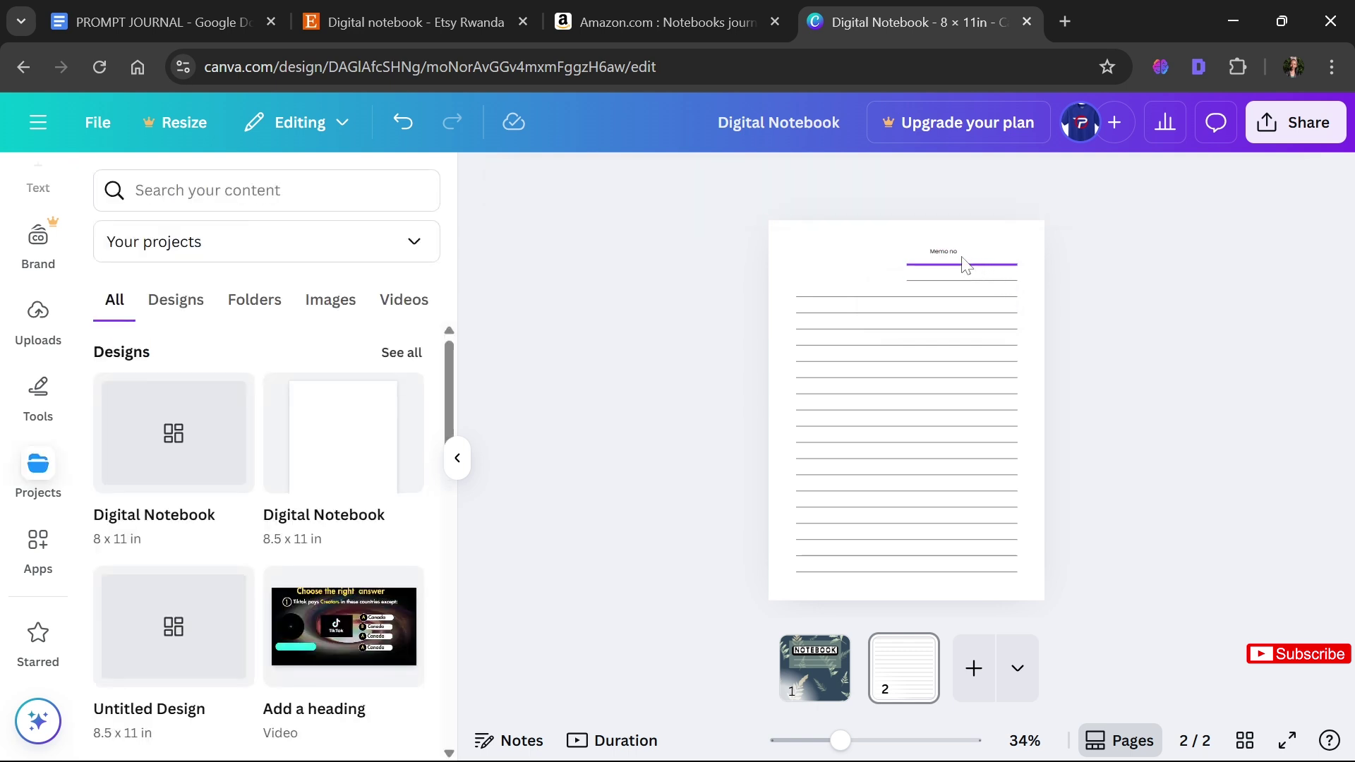
# Make the "Memo no" text bold and set its font size to 18
pyautogui.click(948, 252)
pyautogui.doubleClick(948, 252)
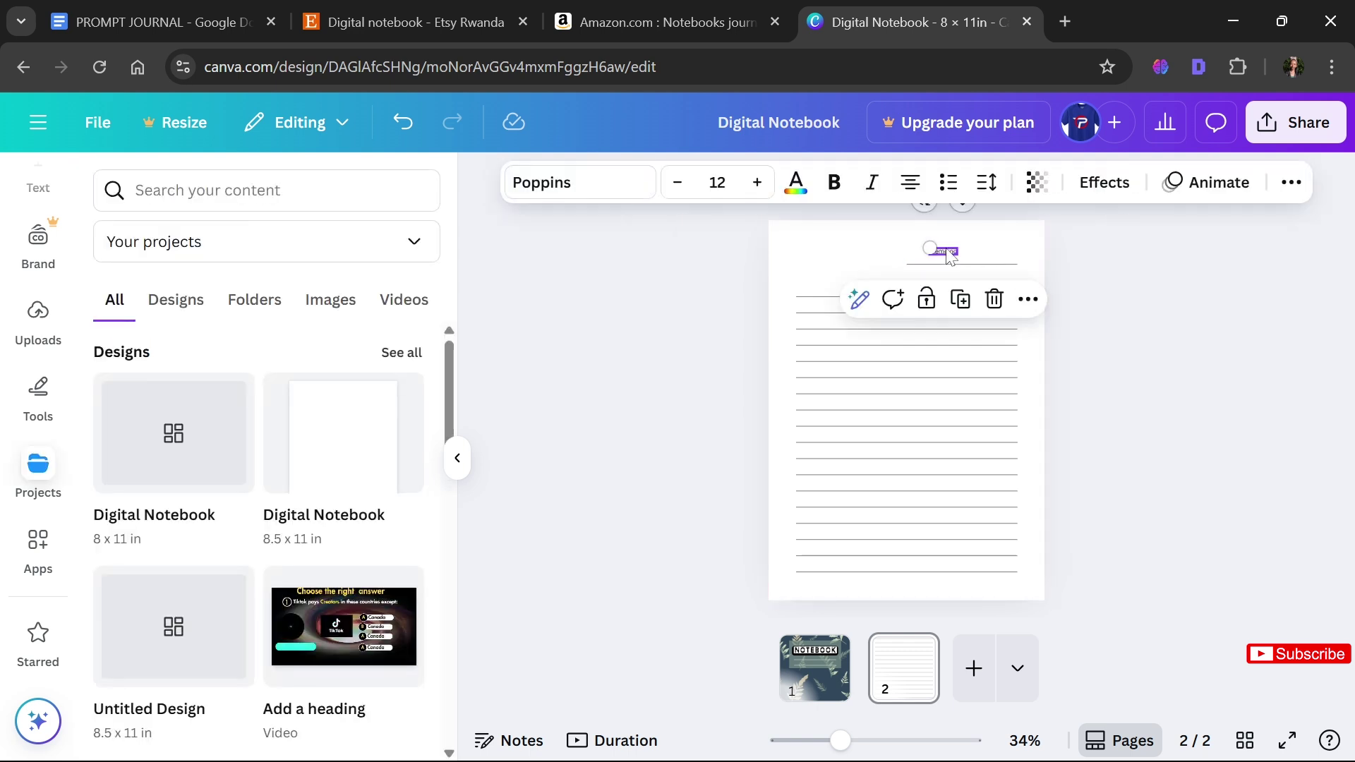
pyautogui.click(830, 185)
pyautogui.click(754, 185)
pyautogui.click(755, 185)
pyautogui.click(756, 185)
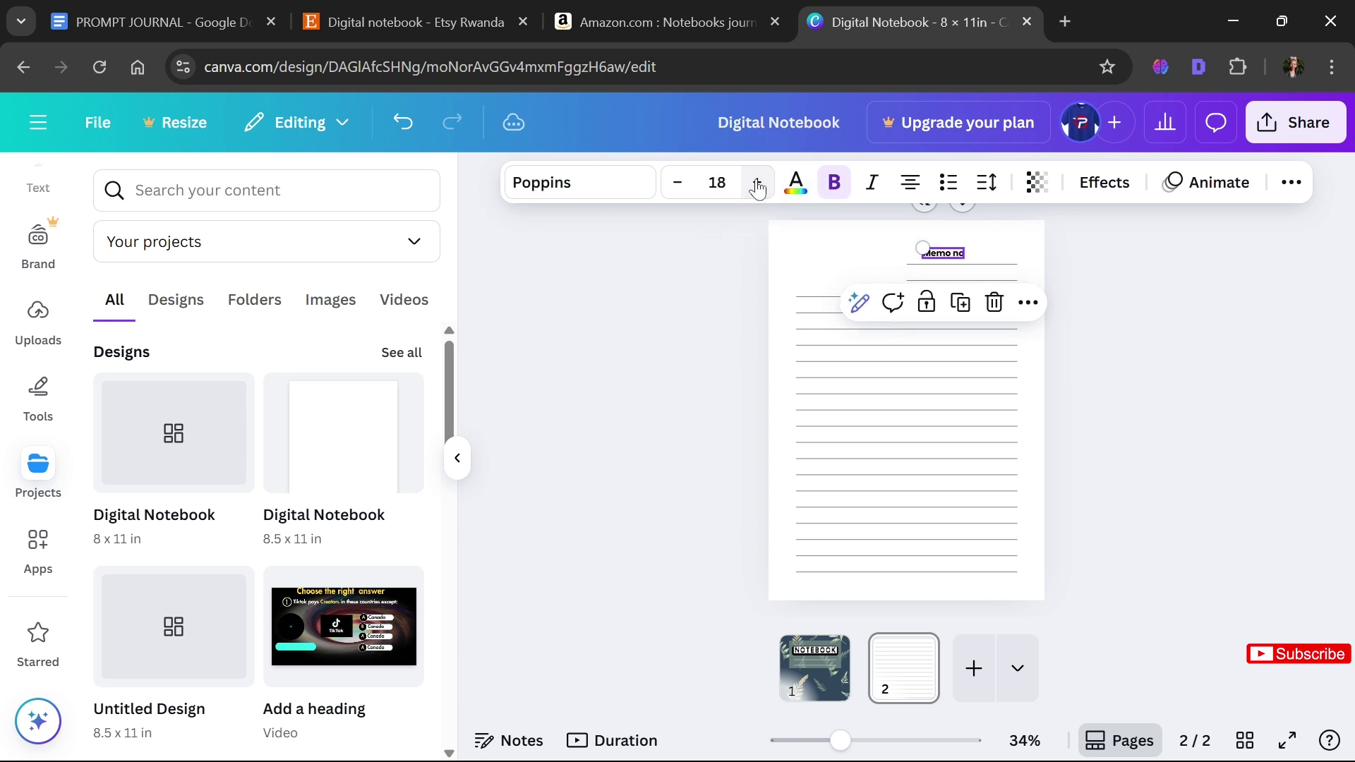
pyautogui.click(1093, 301)
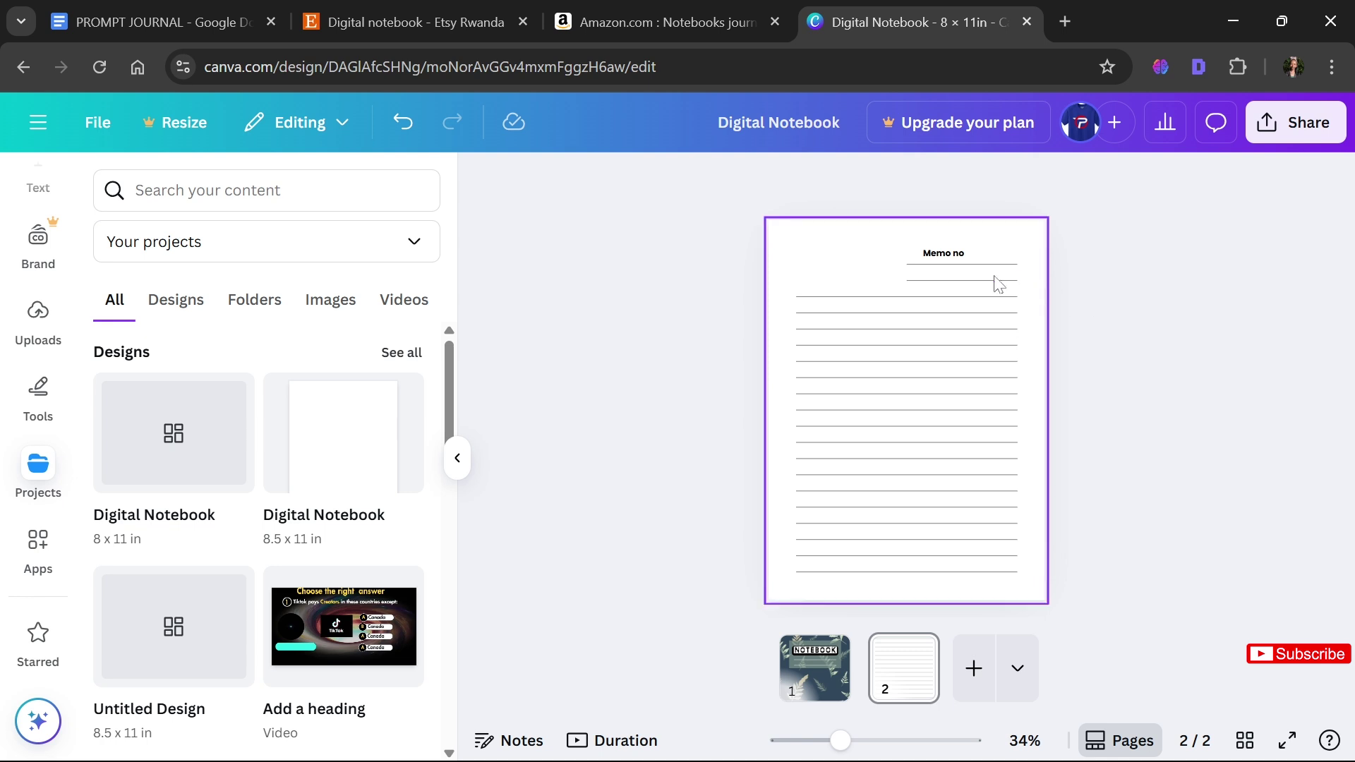
# Move the "Memo no" text so it starts at the left end of the upper short line
pyautogui.click(953, 255)
pyautogui.moveTo(953, 255); pyautogui.dragTo(939, 256)
pyautogui.click(1086, 272)
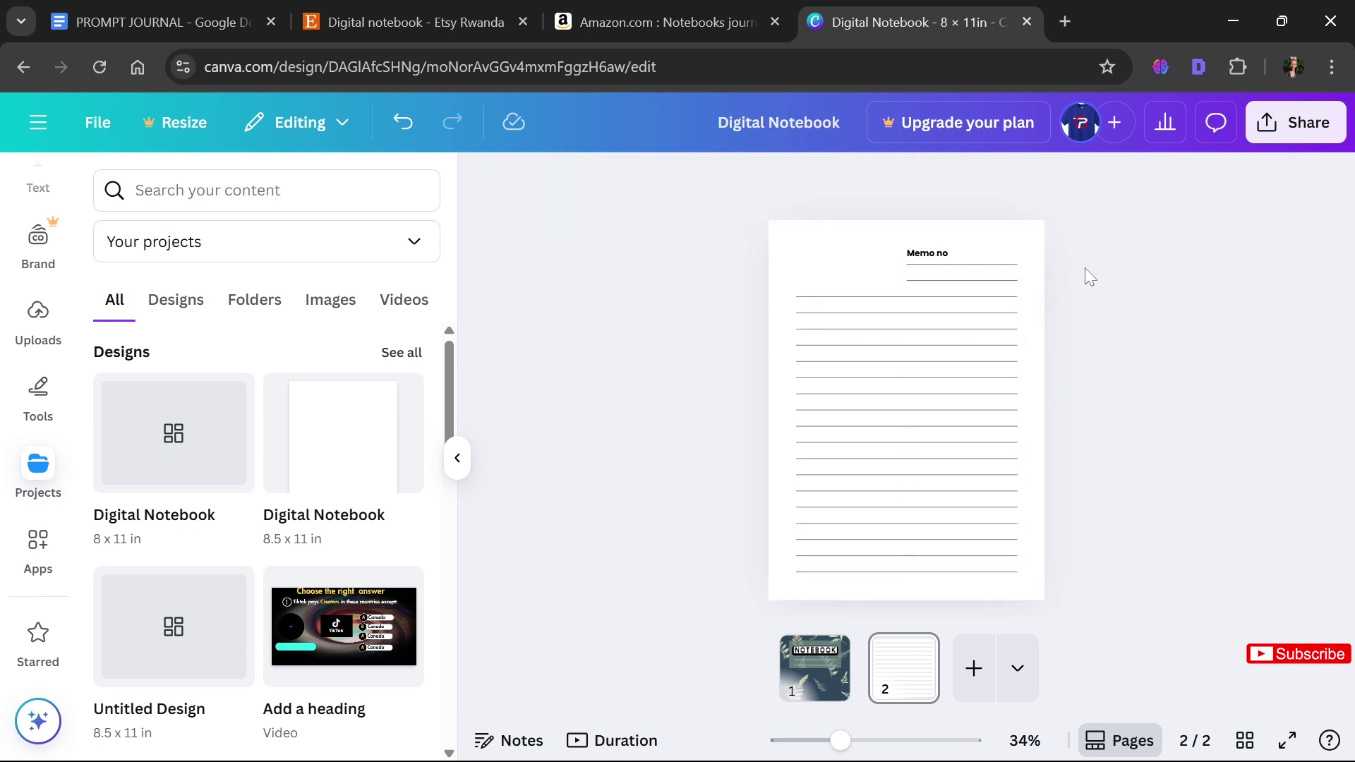
# Duplicate the "Memo no" text and place the copy between the two short lines, directly below the original
pyautogui.click(945, 260)
pyautogui.click(951, 308)
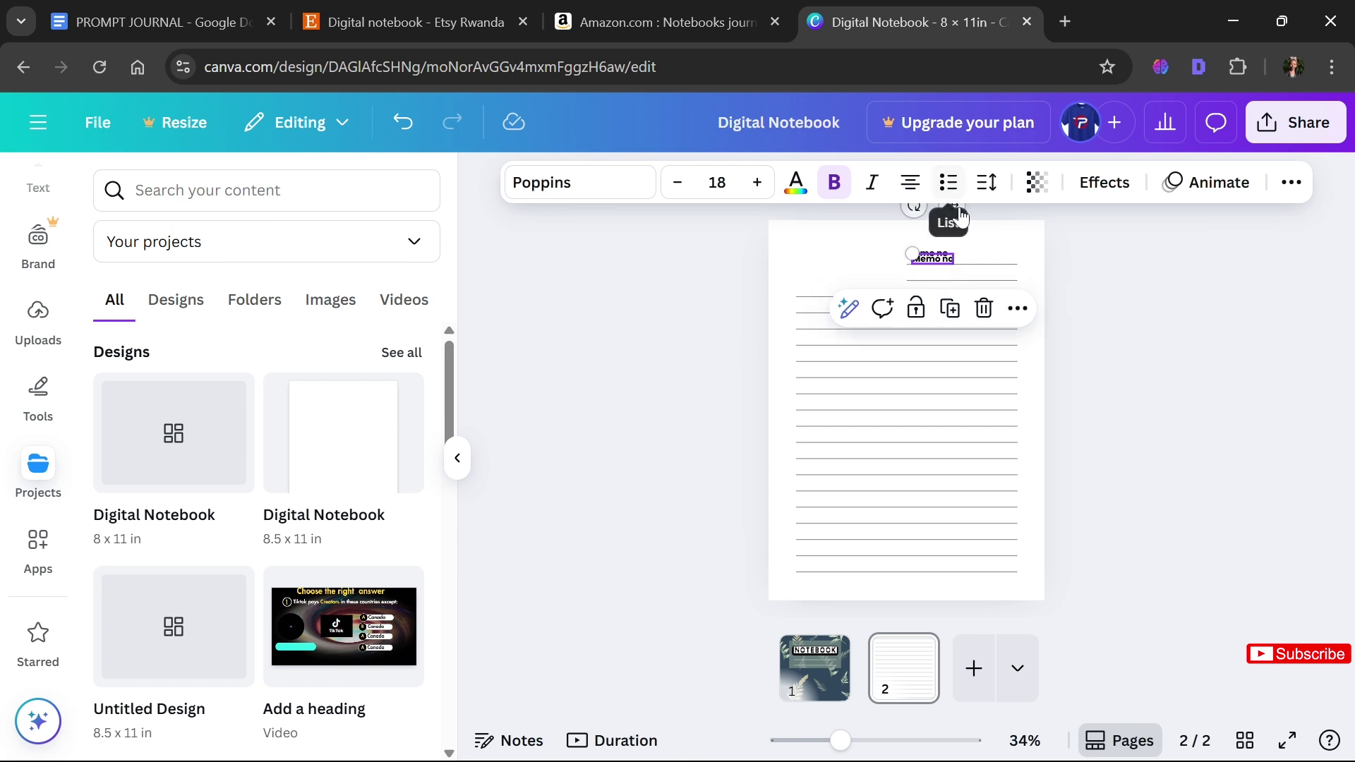
pyautogui.moveTo(955, 215)
pyautogui.mouseDown()
pyautogui.moveTo(955, 239)
pyautogui.moveTo(956, 227)
pyautogui.mouseUp()
# Change the copied text to "Date:" and align it with the left end of the lower short line
pyautogui.doubleClick(928, 272)
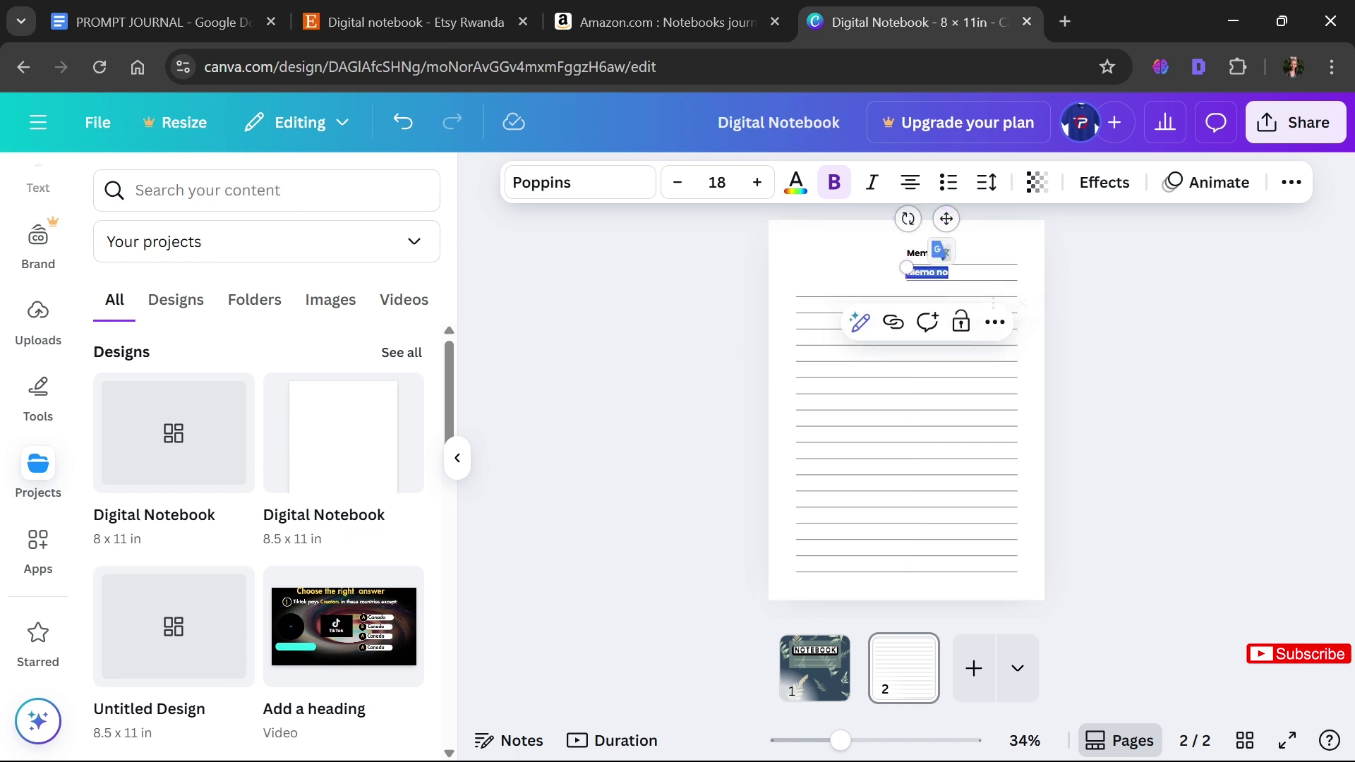
pyautogui.write('Date')
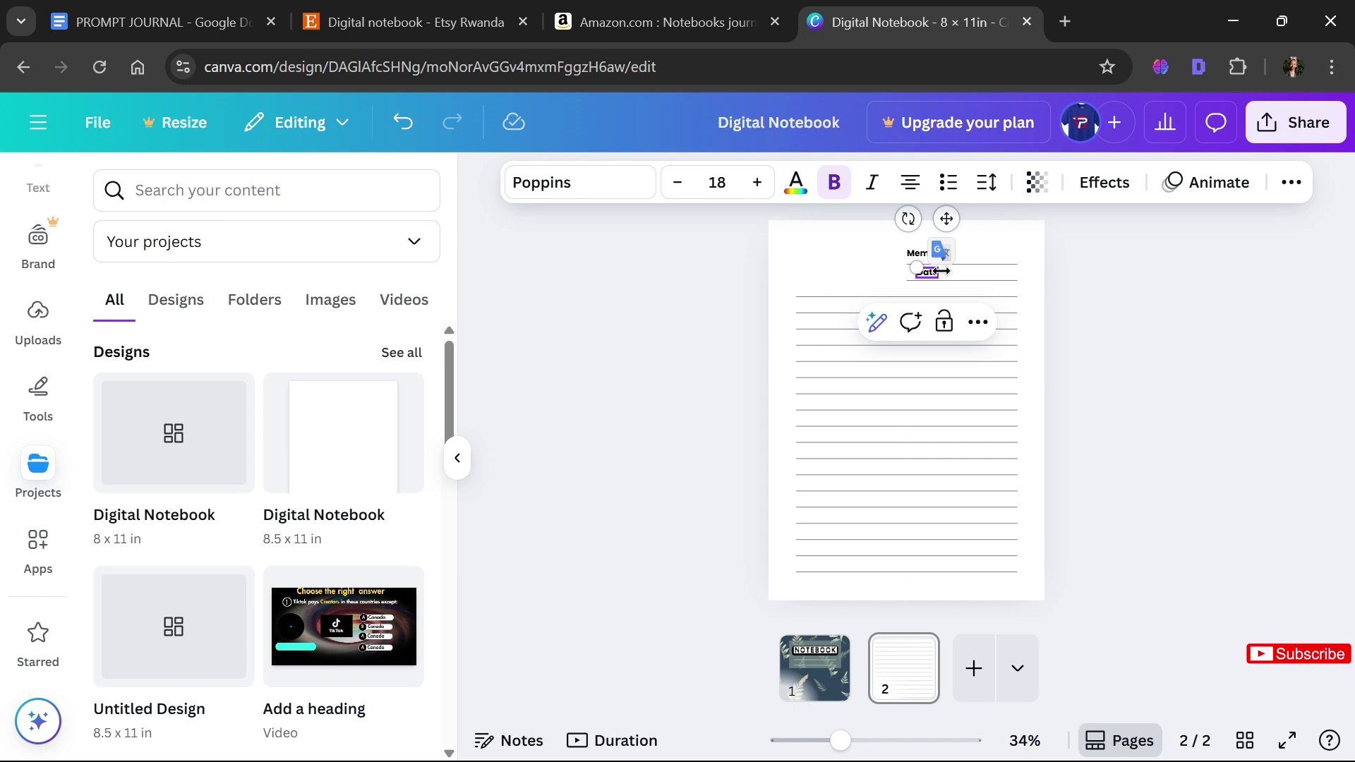
pyautogui.write(':')
pyautogui.click(1095, 289)
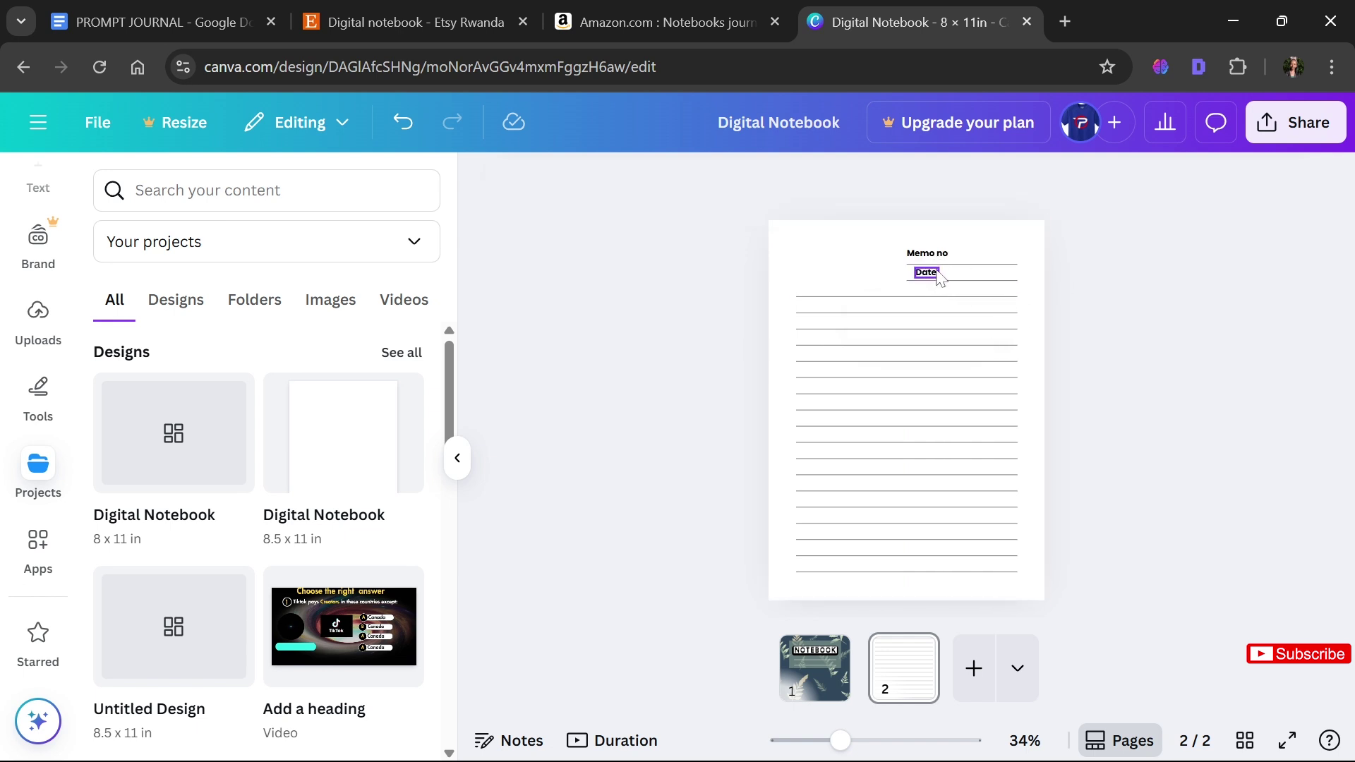
pyautogui.moveTo(941, 278); pyautogui.dragTo(932, 271)
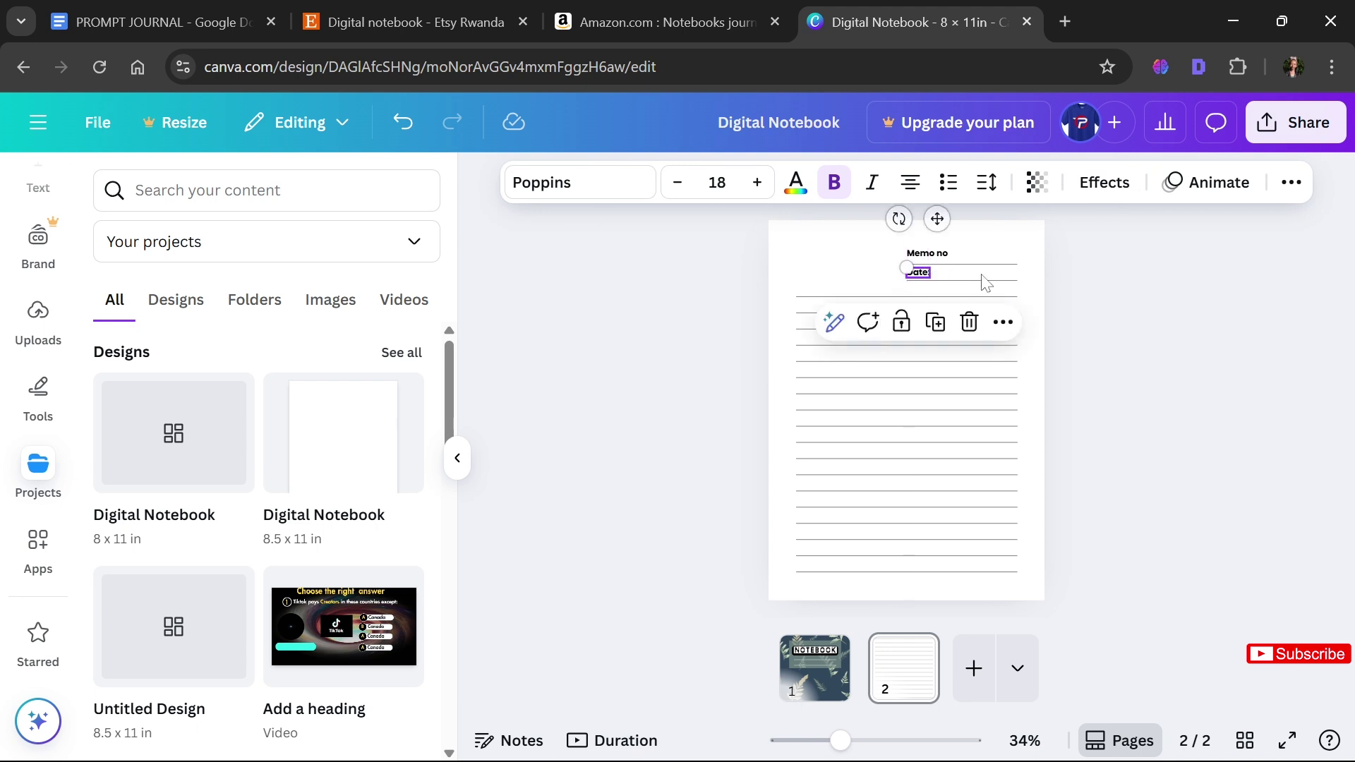
pyautogui.click(1098, 317)
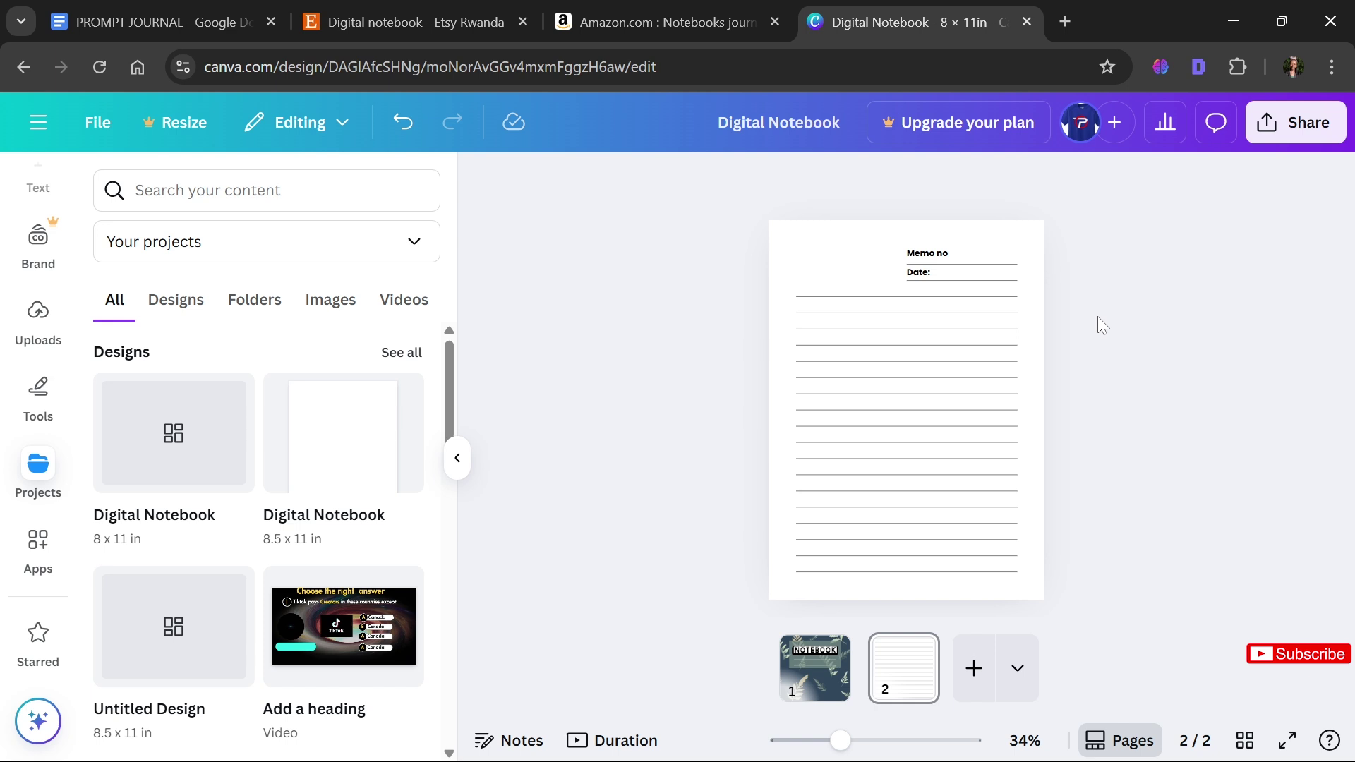
# Search the graphics elements for "butterflies"
pyautogui.click(830, 277)
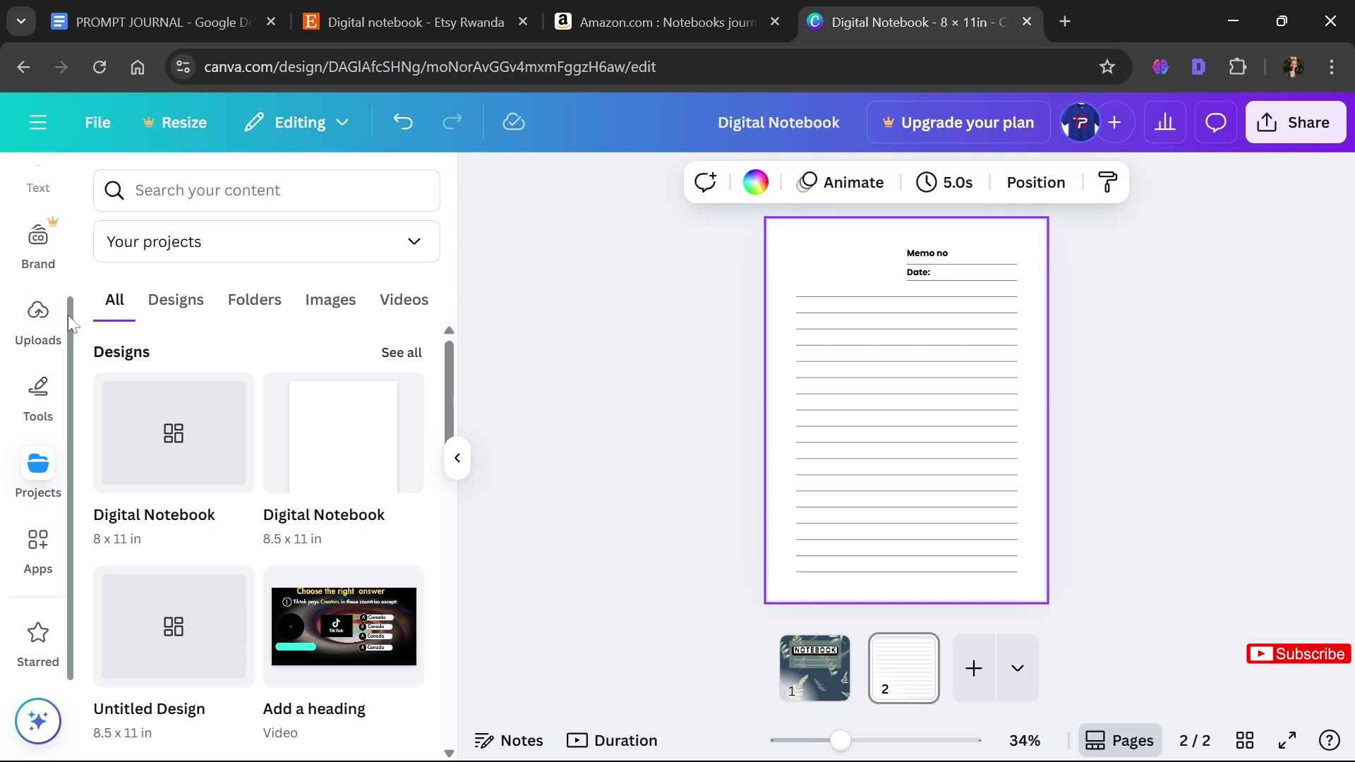
pyautogui.scroll(3, 68, 323)
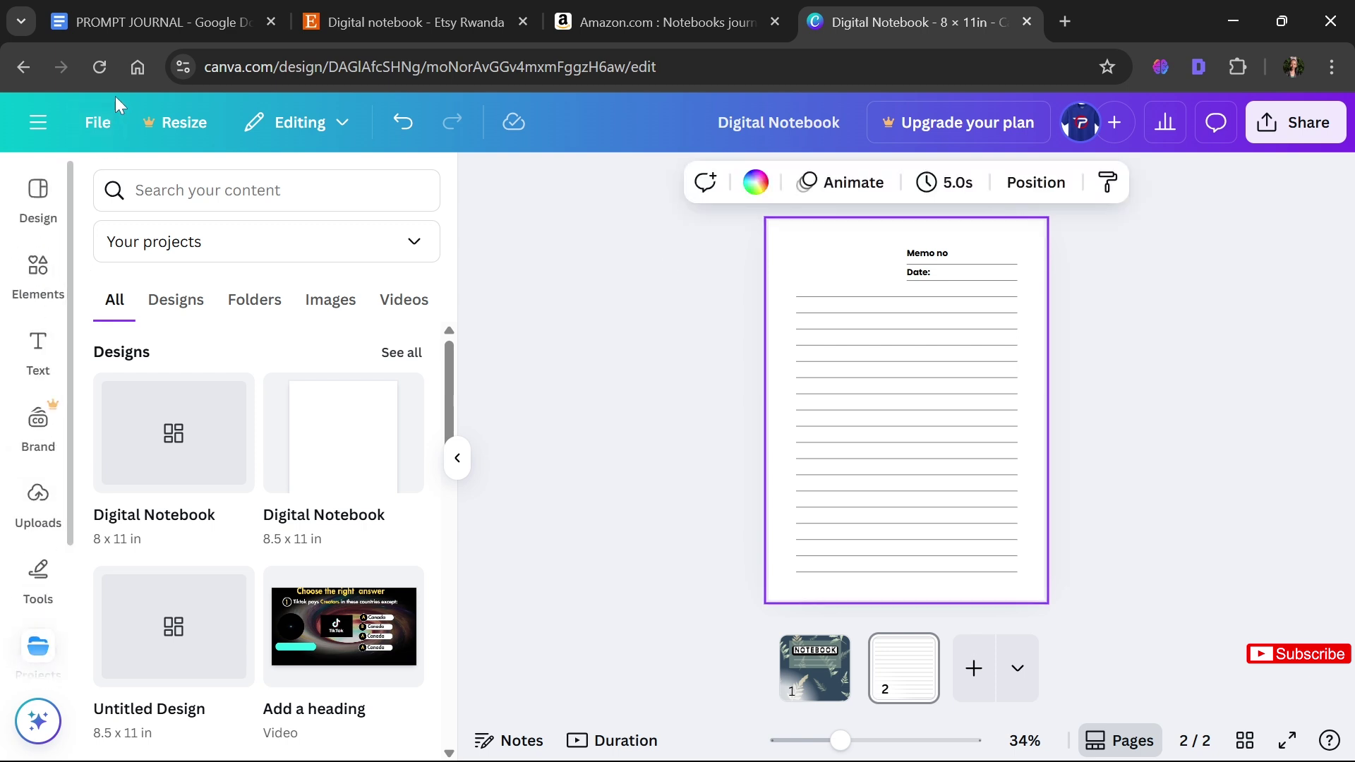
pyautogui.click(31, 300)
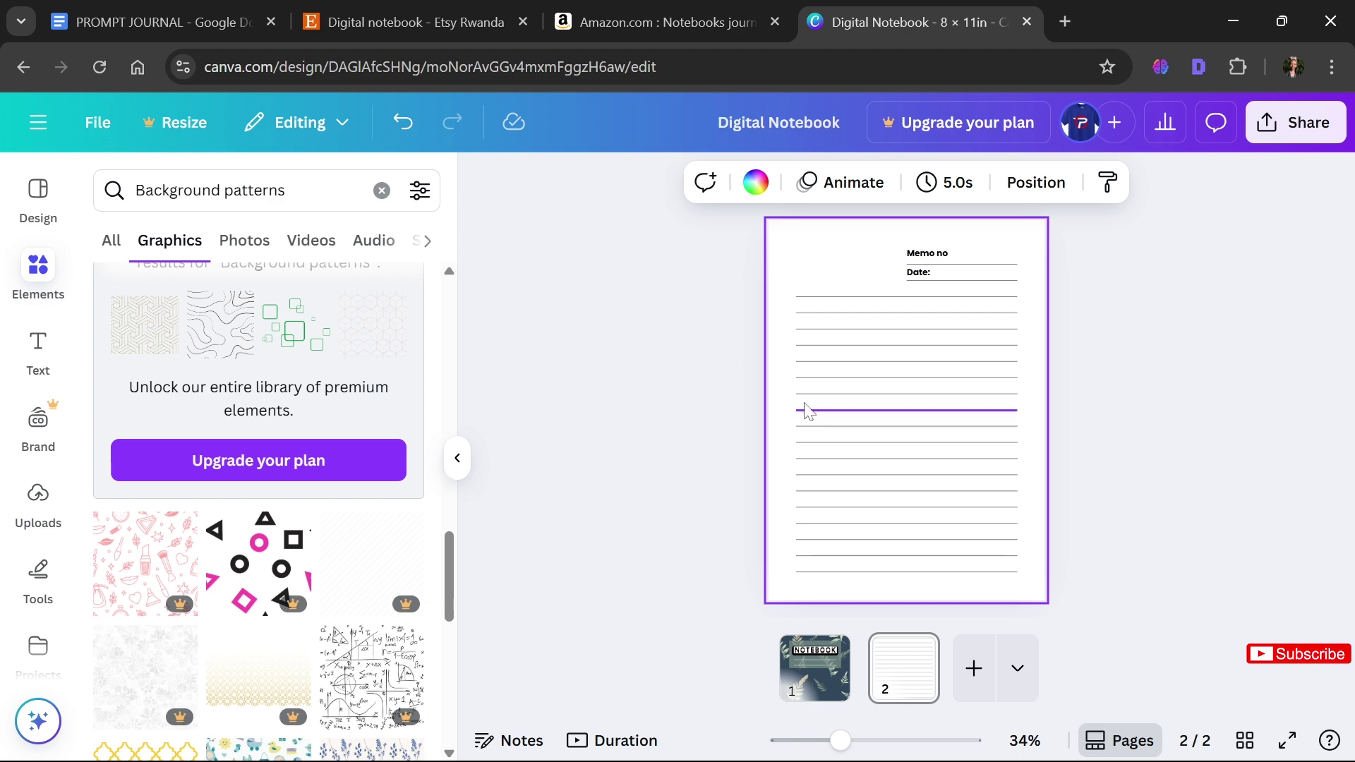
pyautogui.click(297, 190)
pyautogui.hotkey('ctrl', 'shift', 'Left')
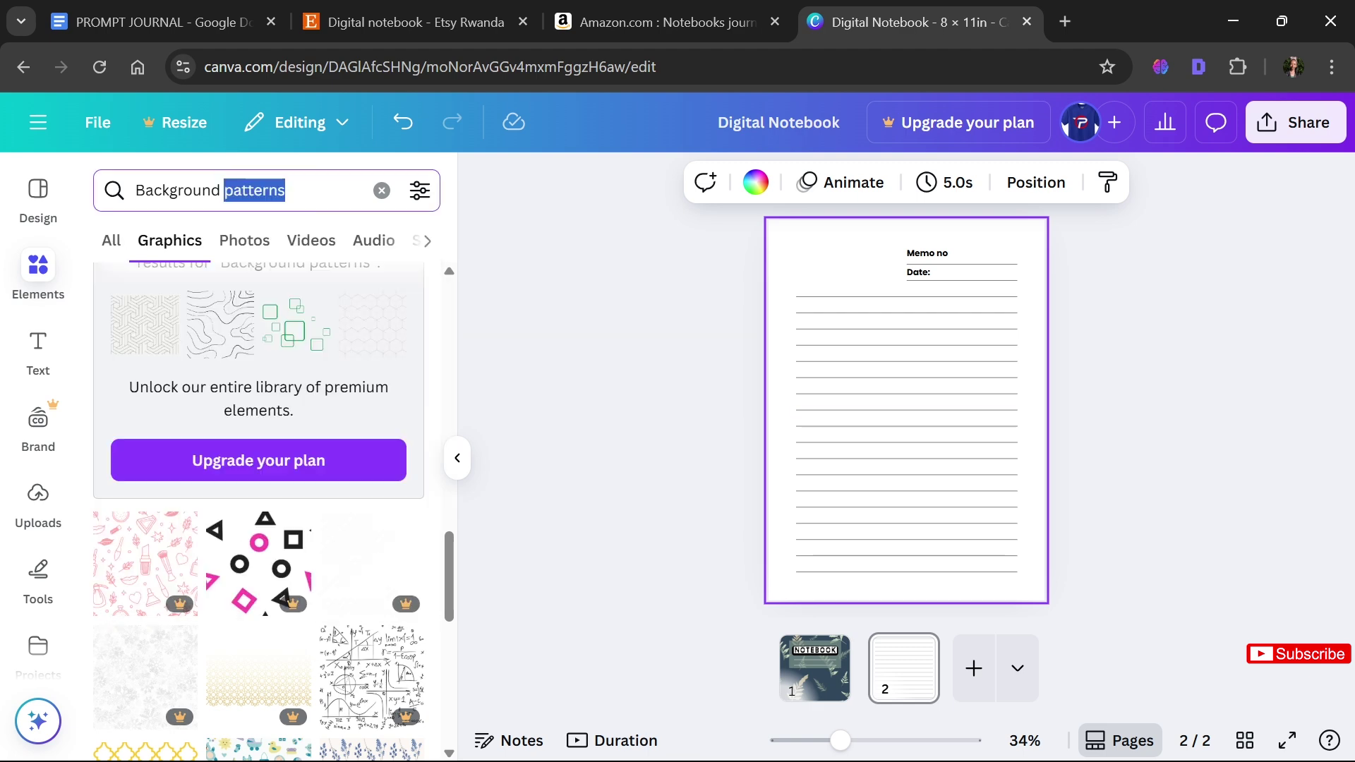
pyautogui.hotkey('ctrl', 'shift', 'Left')
pyautogui.write('b')
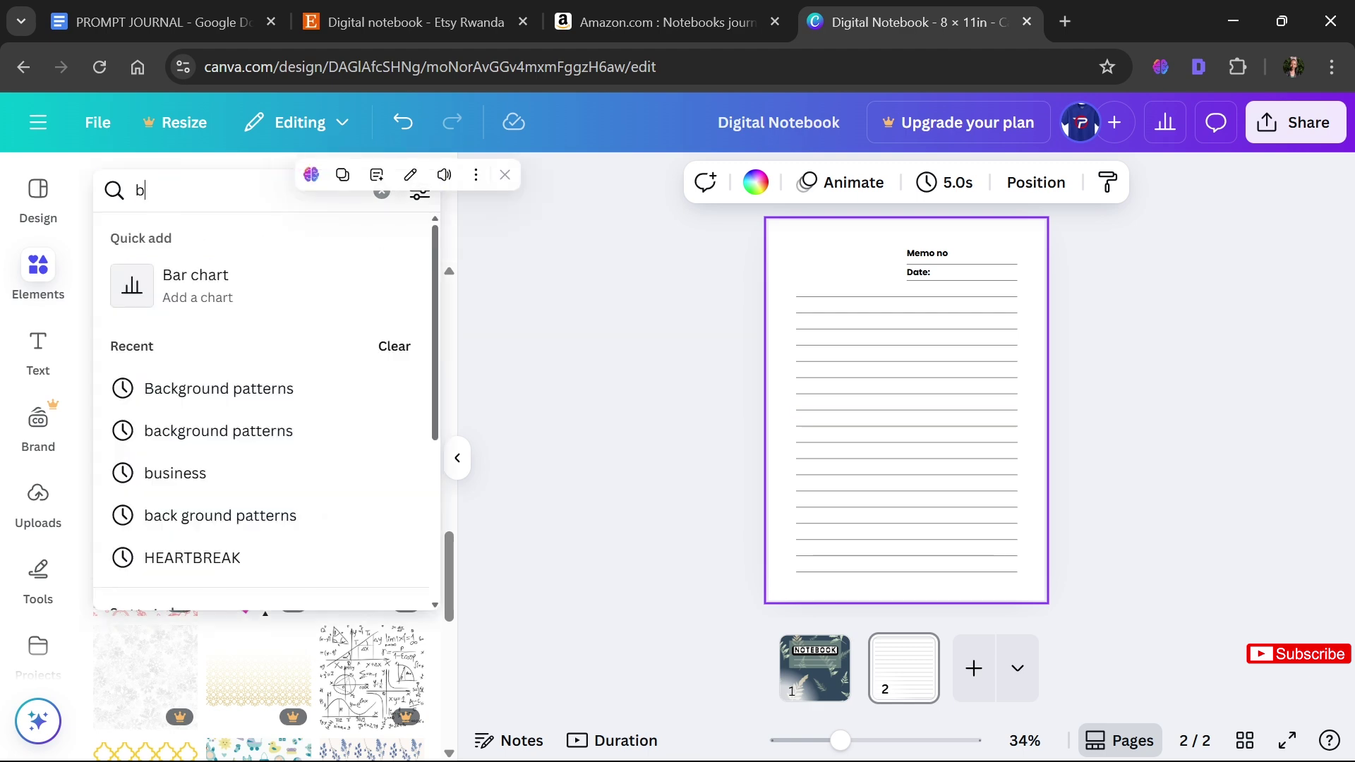
pyautogui.write('utterflies')
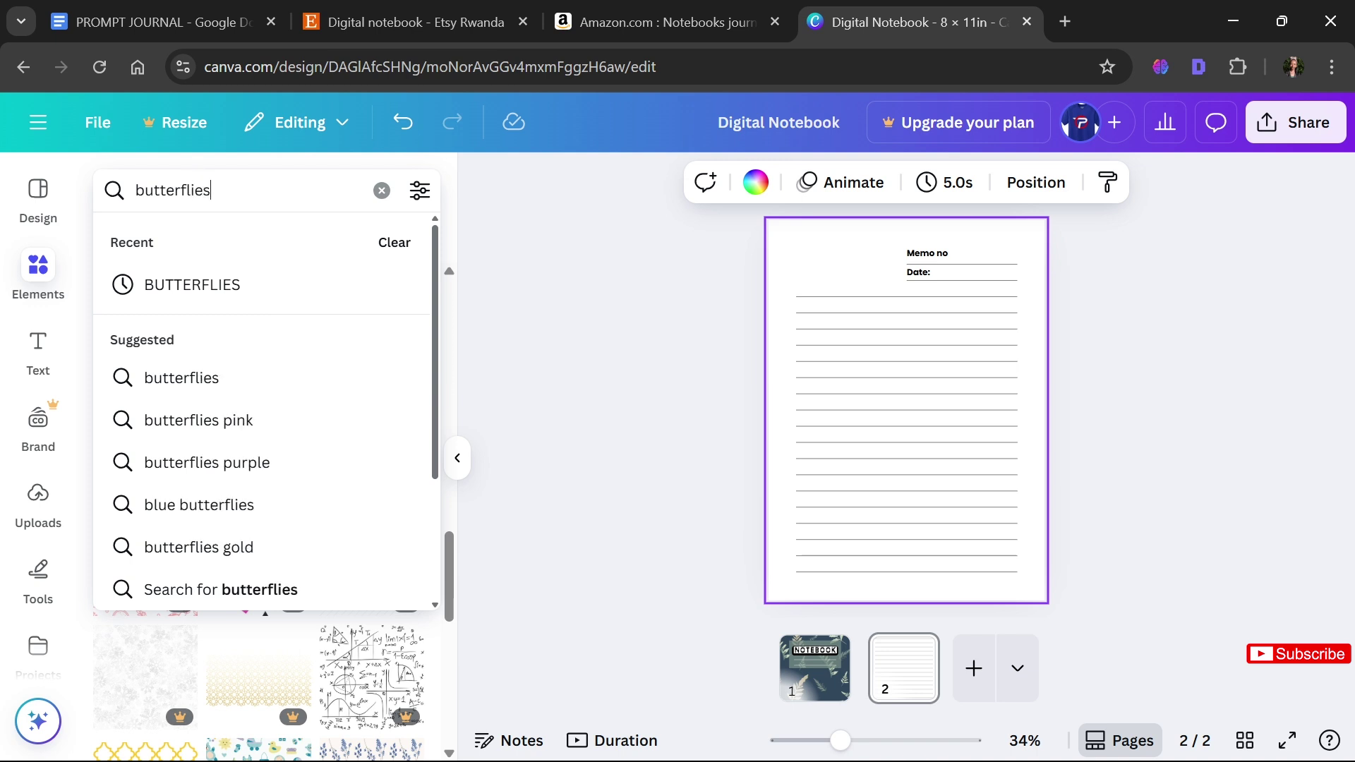
pyautogui.press('Return')
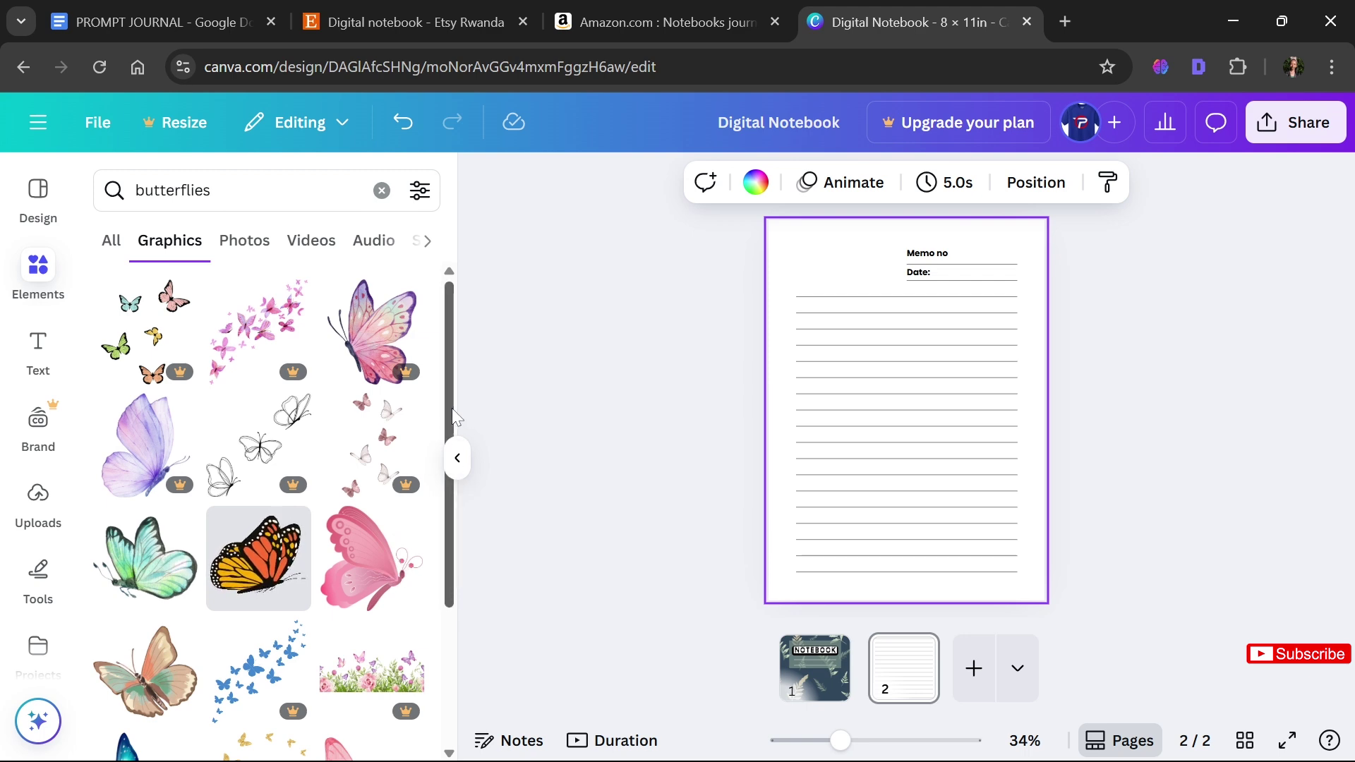
# Browse the butterfly graphics and show more graphics like the free Pink Butterfly Illustration
pyautogui.scroll(-4, 452, 408)
pyautogui.scroll(-2, 459, 562)
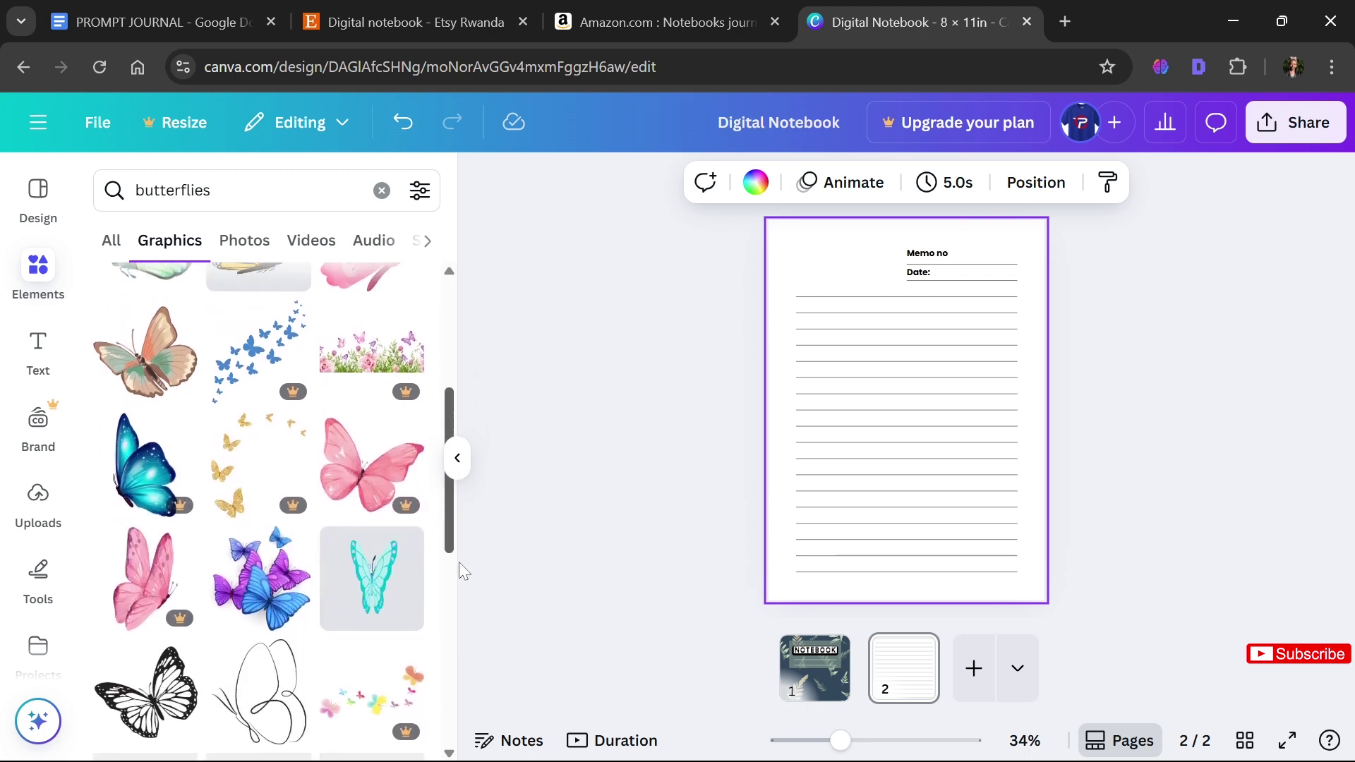
pyautogui.scroll(4, 464, 509)
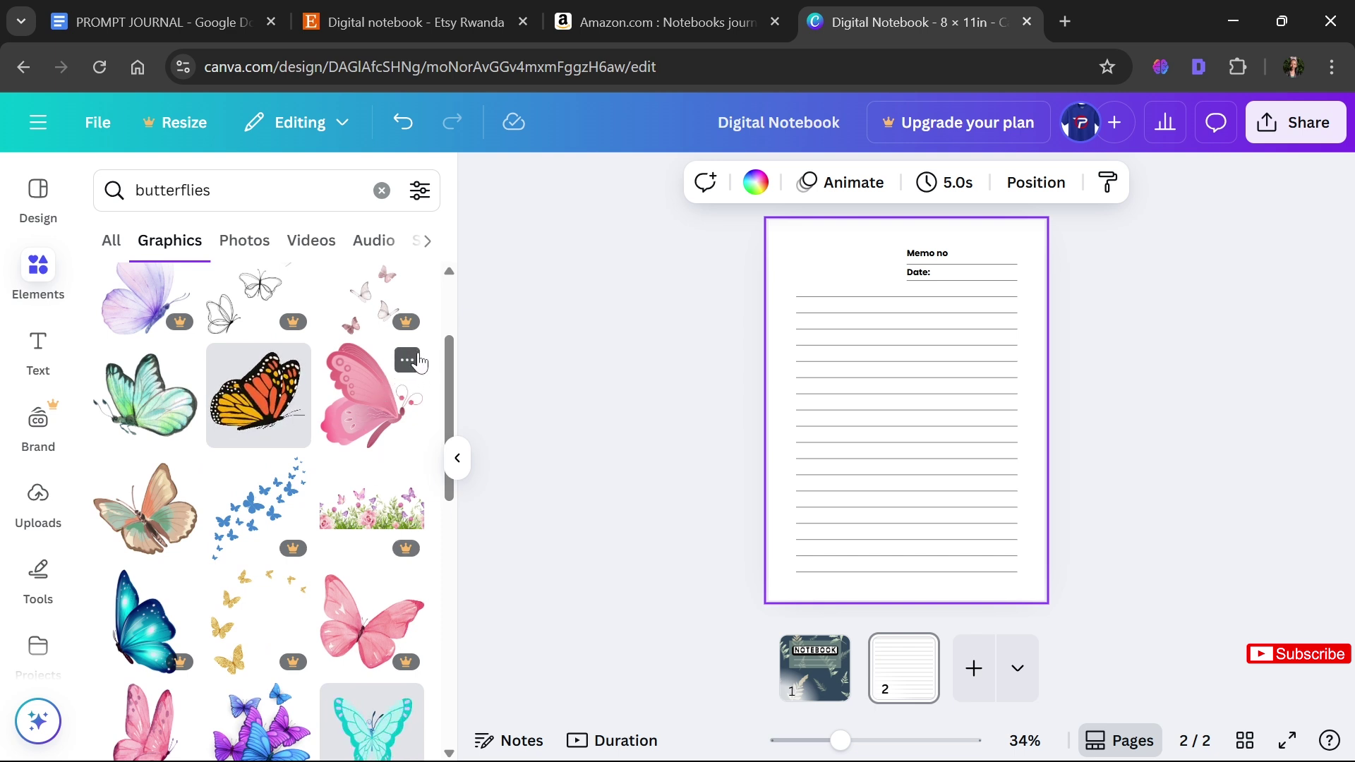
pyautogui.click(406, 362)
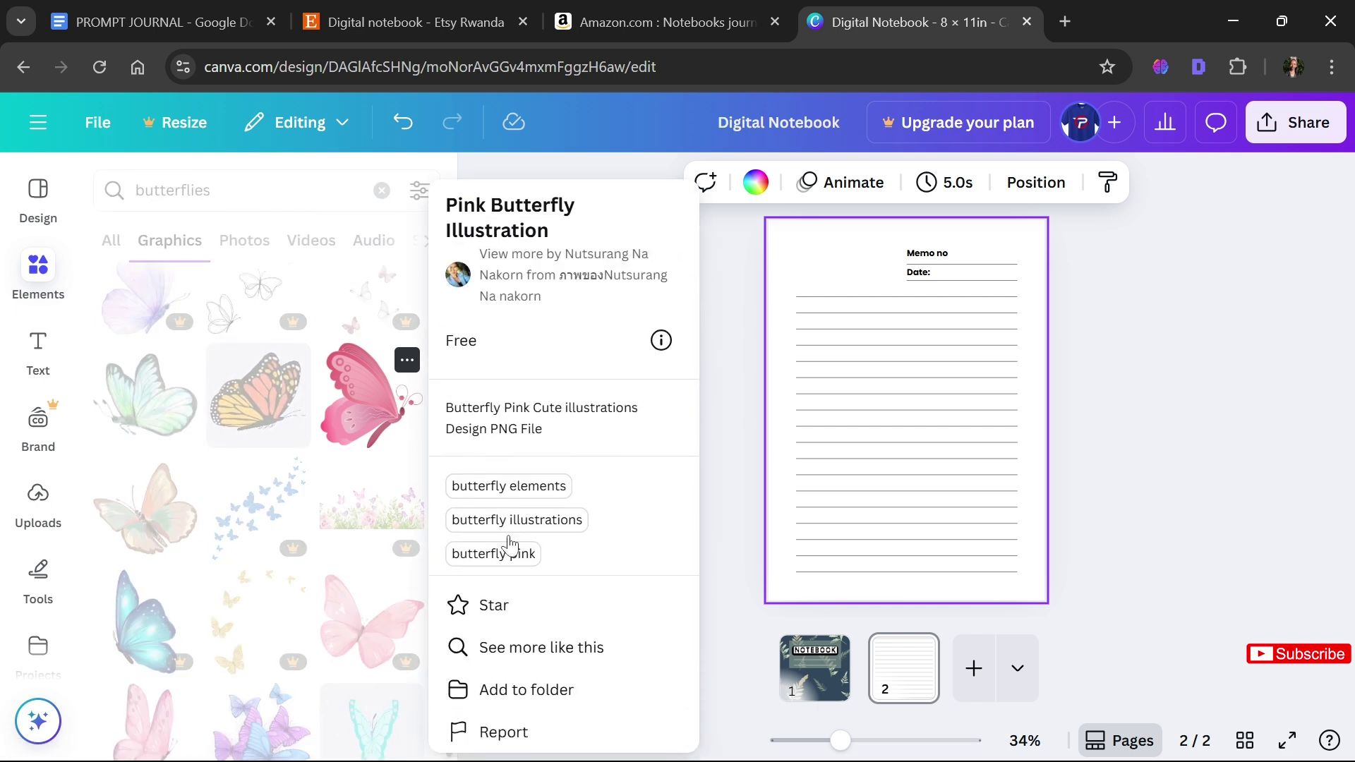
pyautogui.click(551, 648)
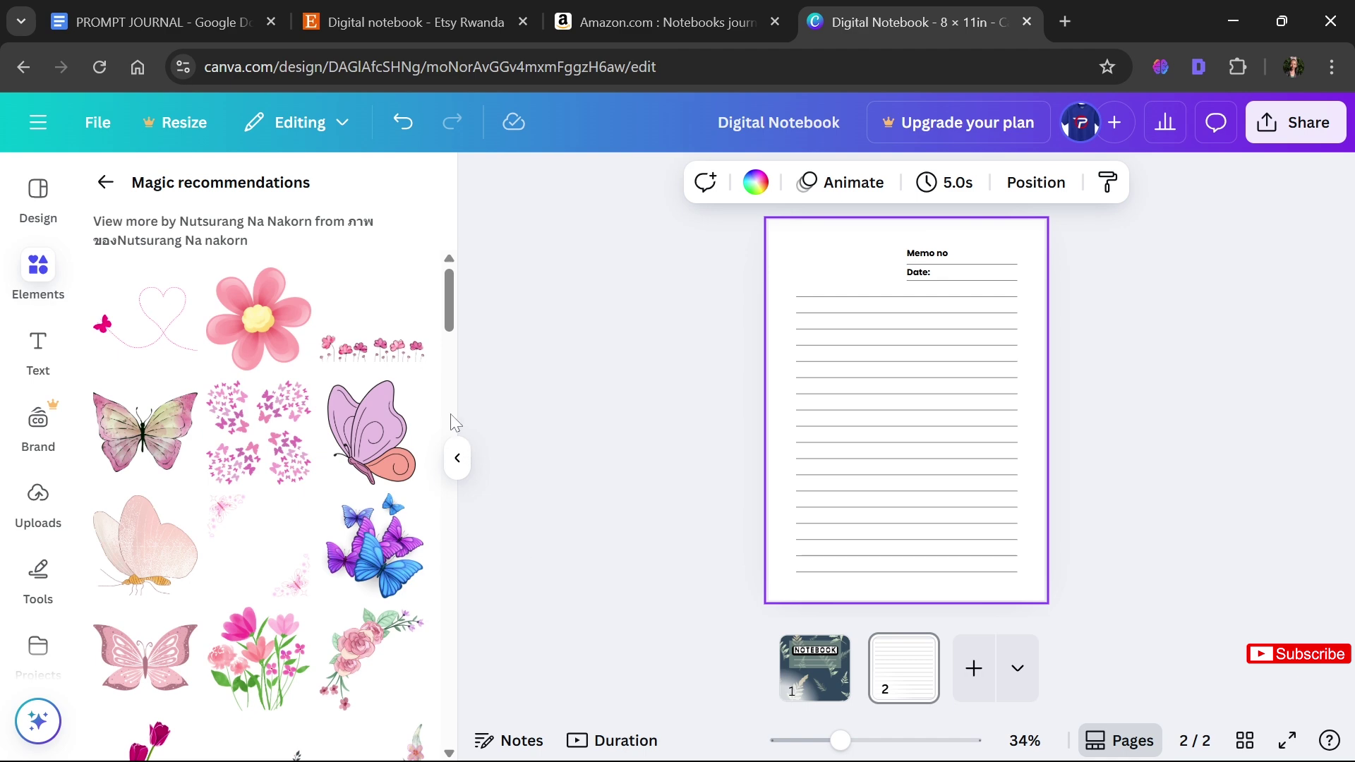
# Add the magenta-and-peach side-view butterfly to the second page, shrink it and place it in the upper-left corner above the ruled lines
pyautogui.moveTo(455, 305); pyautogui.dragTo(459, 363)
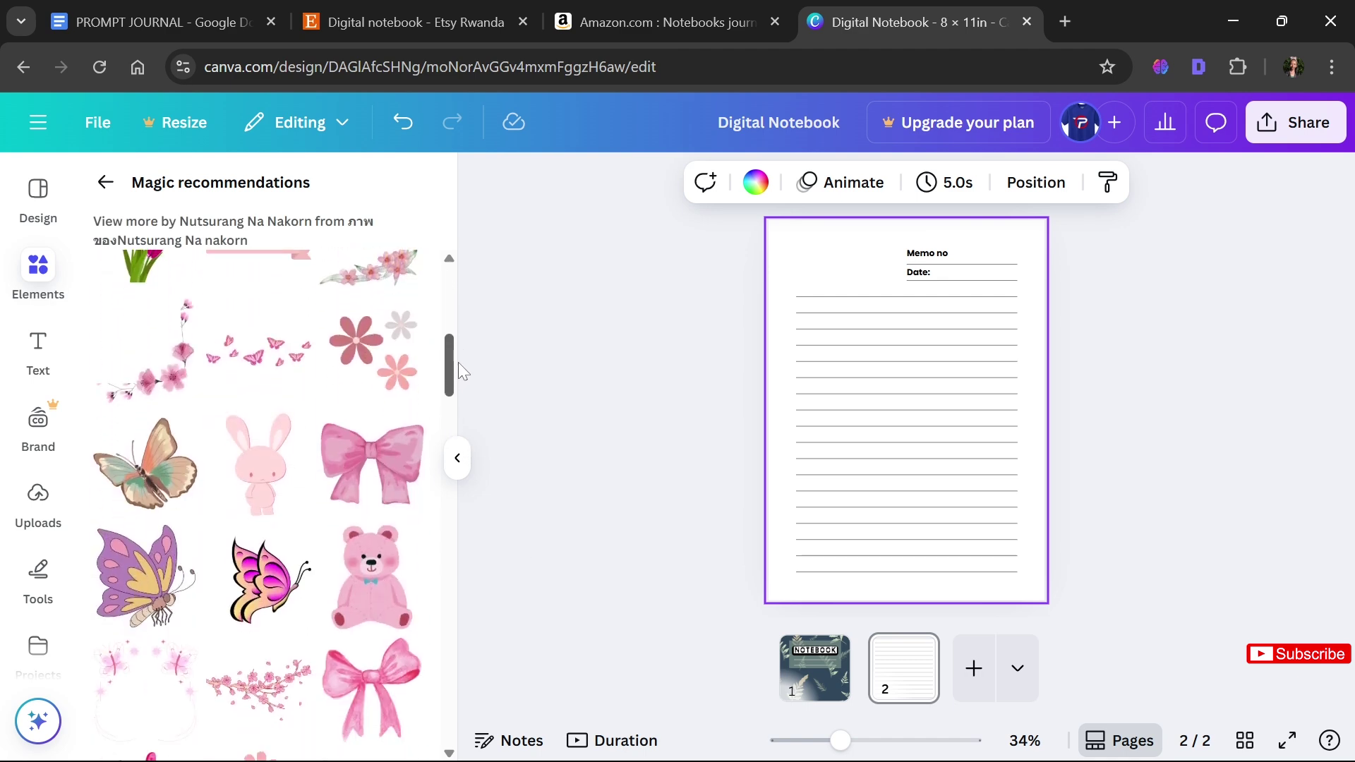
pyautogui.click(285, 605)
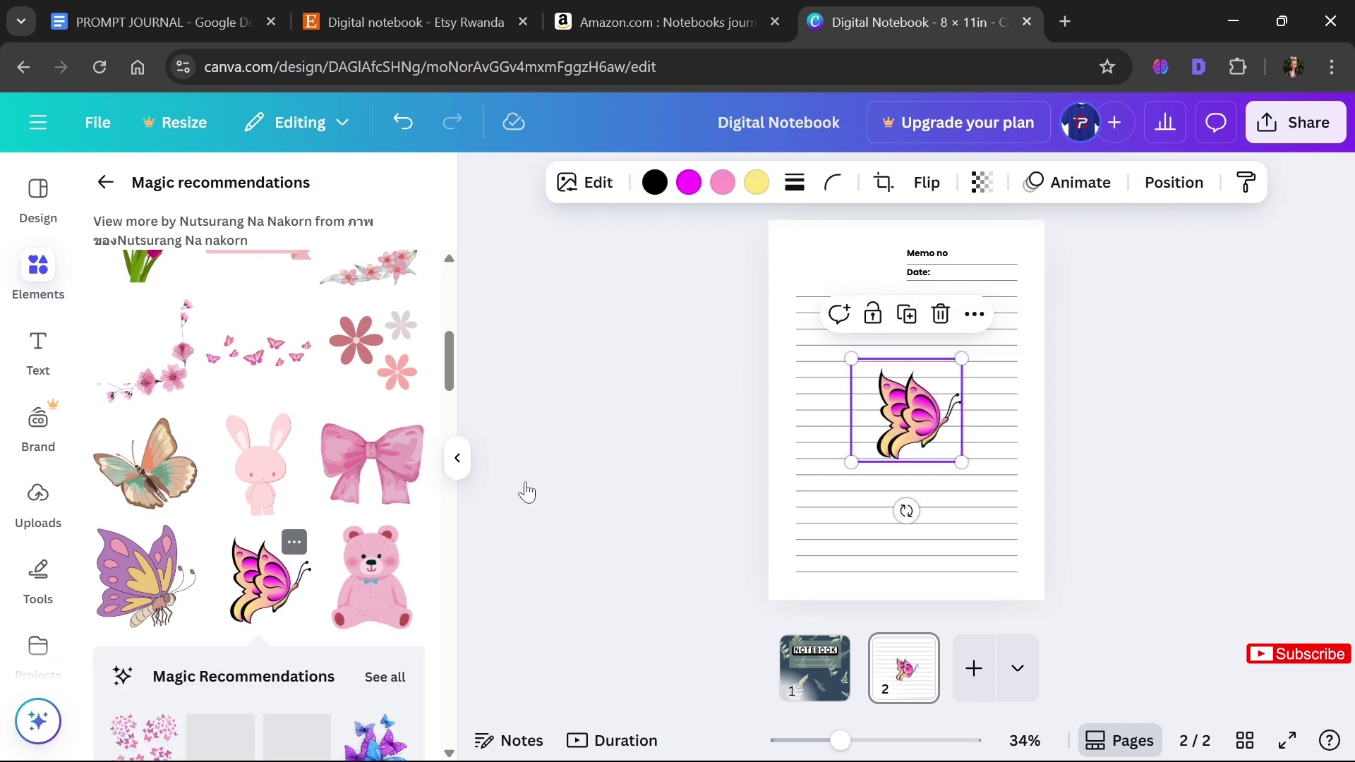
pyautogui.moveTo(879, 415); pyautogui.dragTo(792, 254)
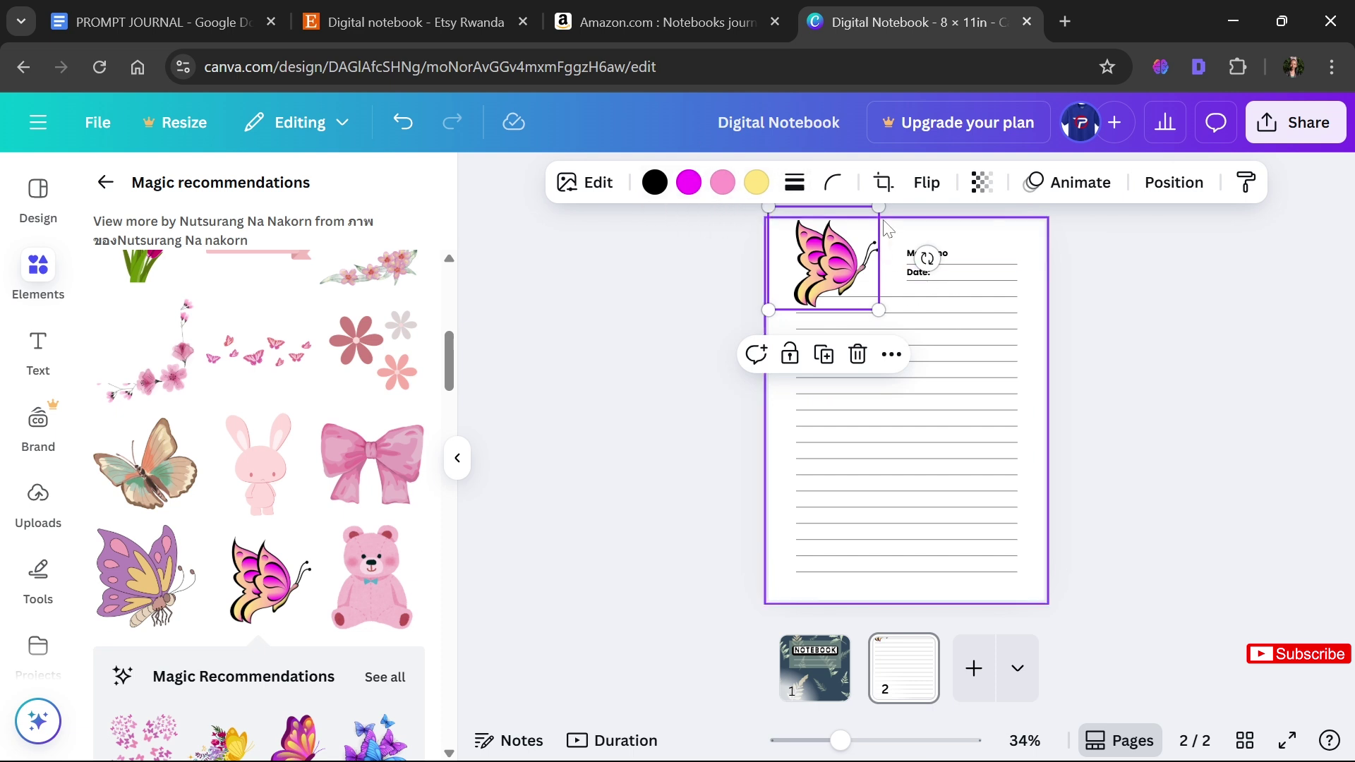
pyautogui.moveTo(876, 206); pyautogui.dragTo(859, 224)
pyautogui.moveTo(822, 283); pyautogui.dragTo(787, 285)
pyautogui.click(731, 303)
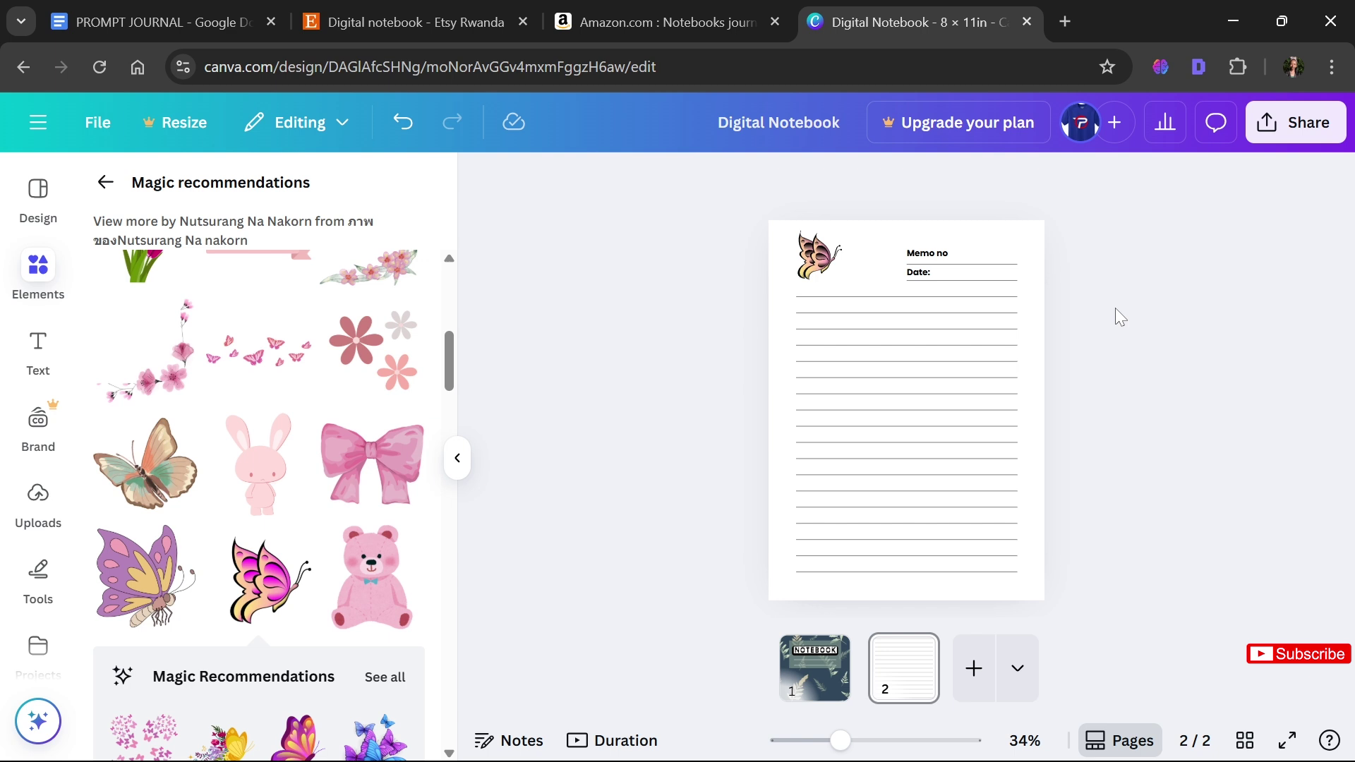
# Search the graphics elements for "Transparent gradient"
pyautogui.click(1010, 237)
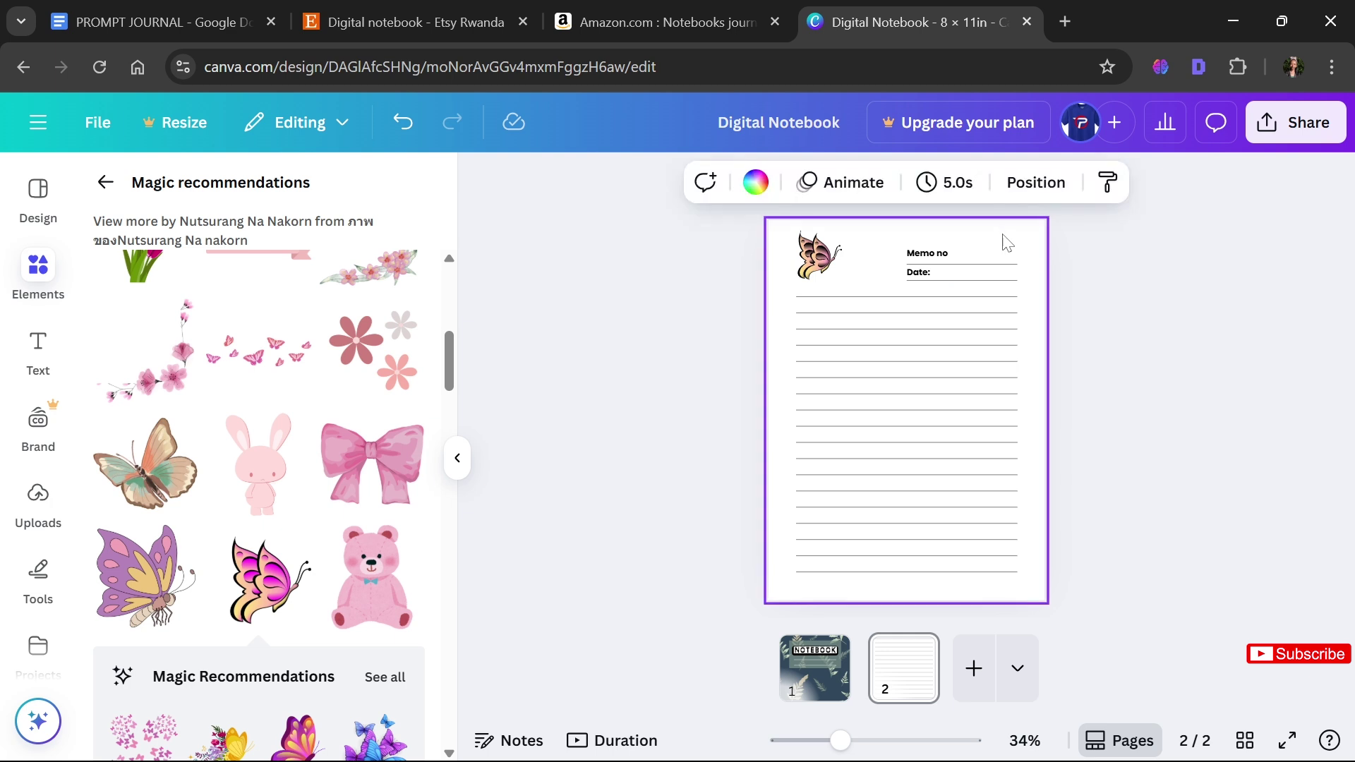
pyautogui.click(33, 305)
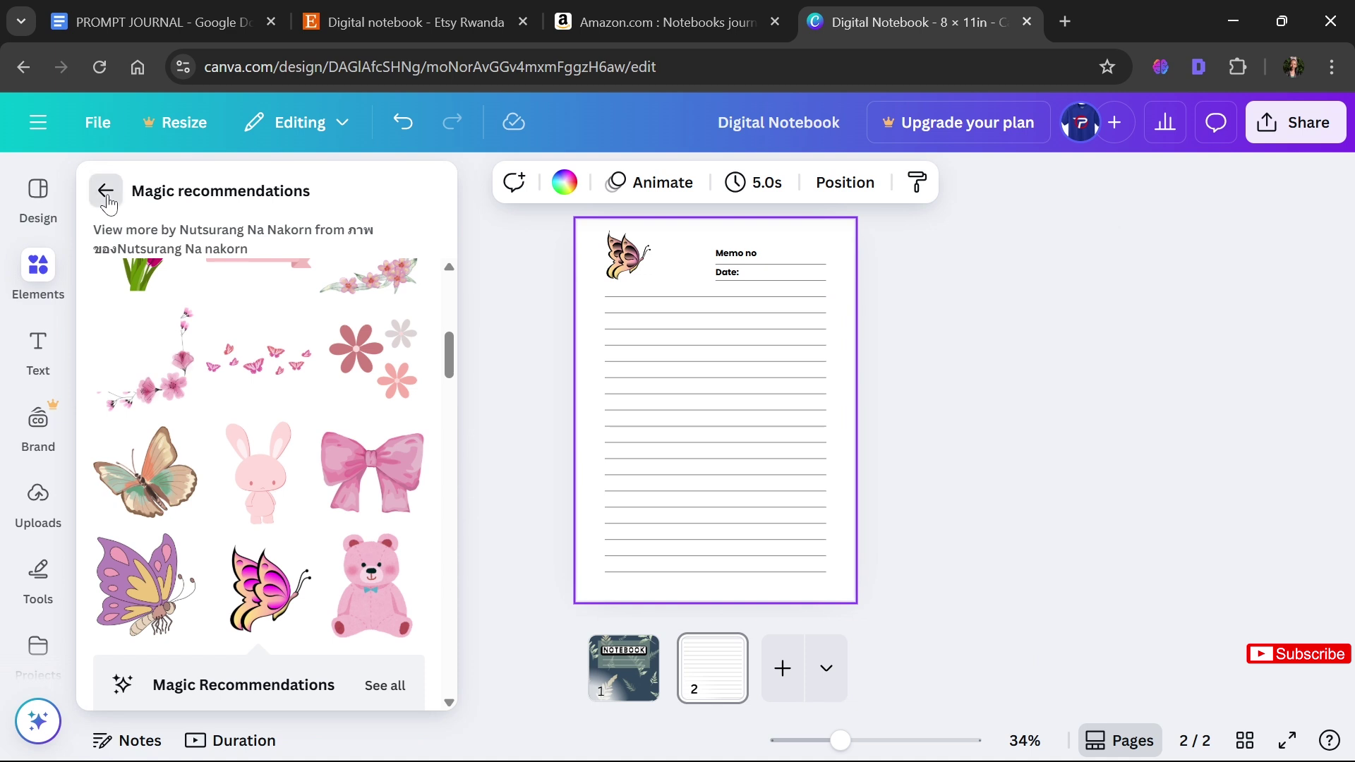
pyautogui.click(105, 190)
pyautogui.click(105, 194)
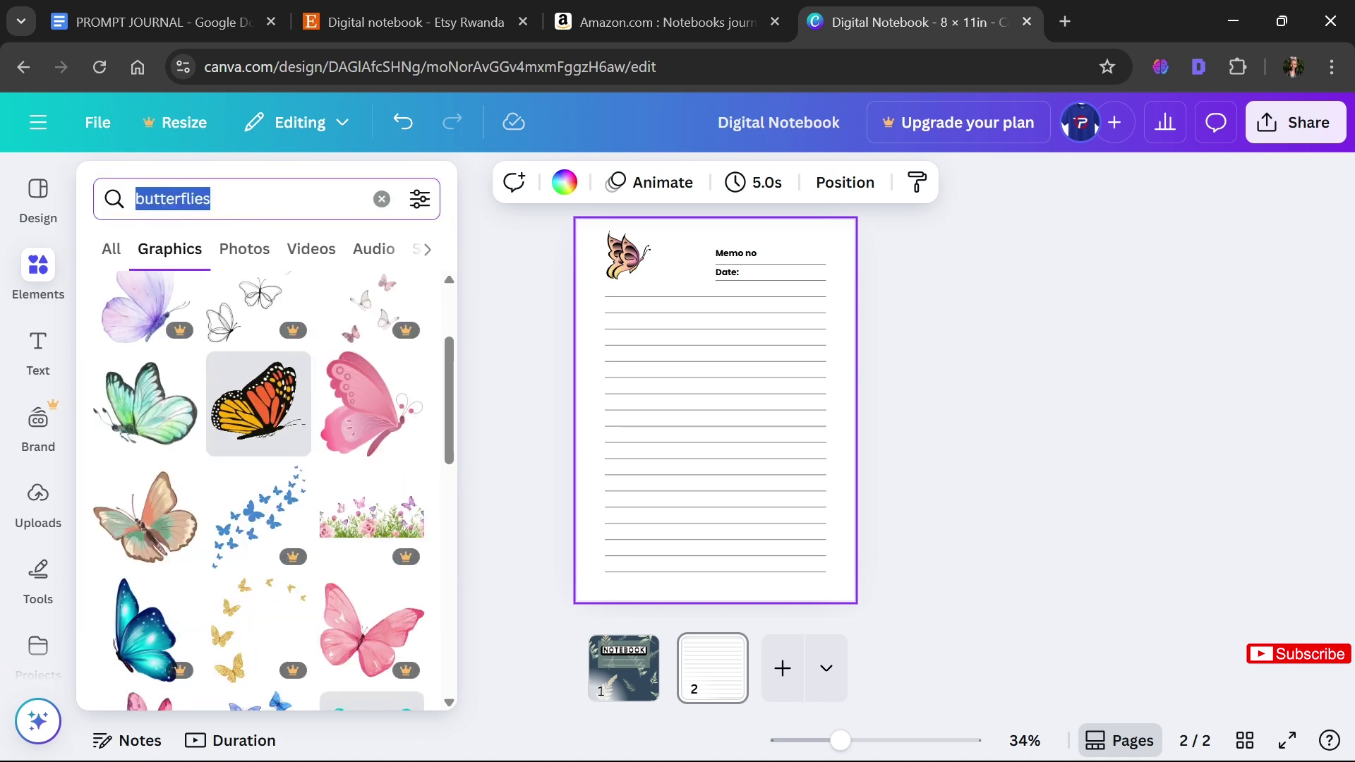
pyautogui.write('T')
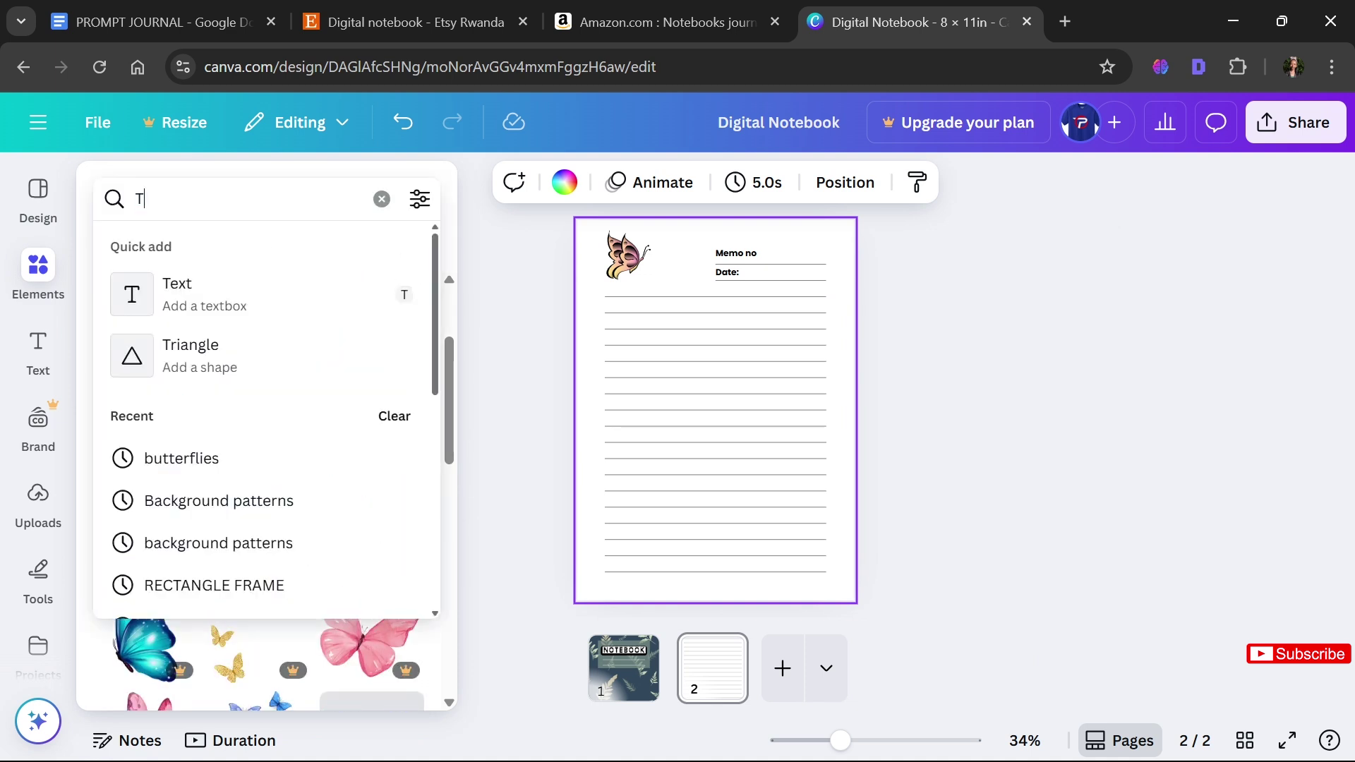
pyautogui.write('ransp')
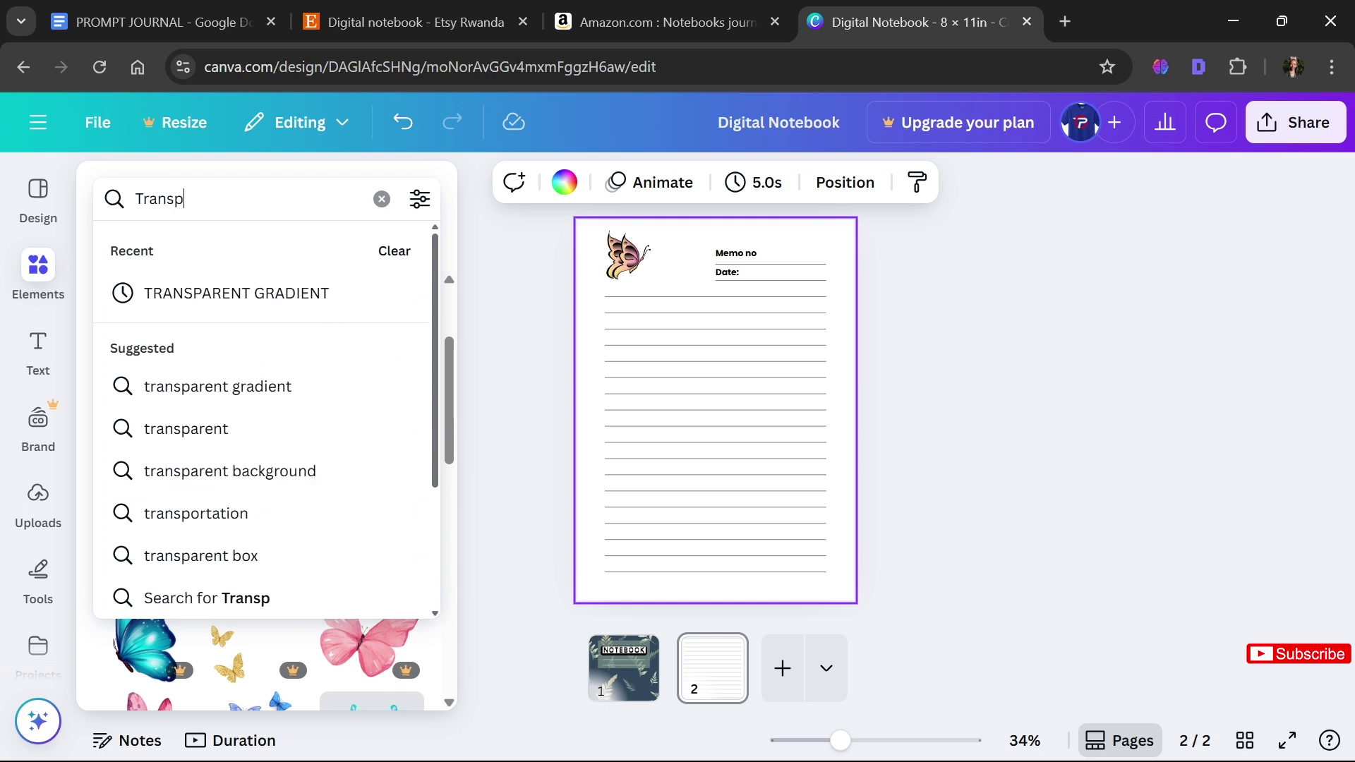
pyautogui.write('arent')
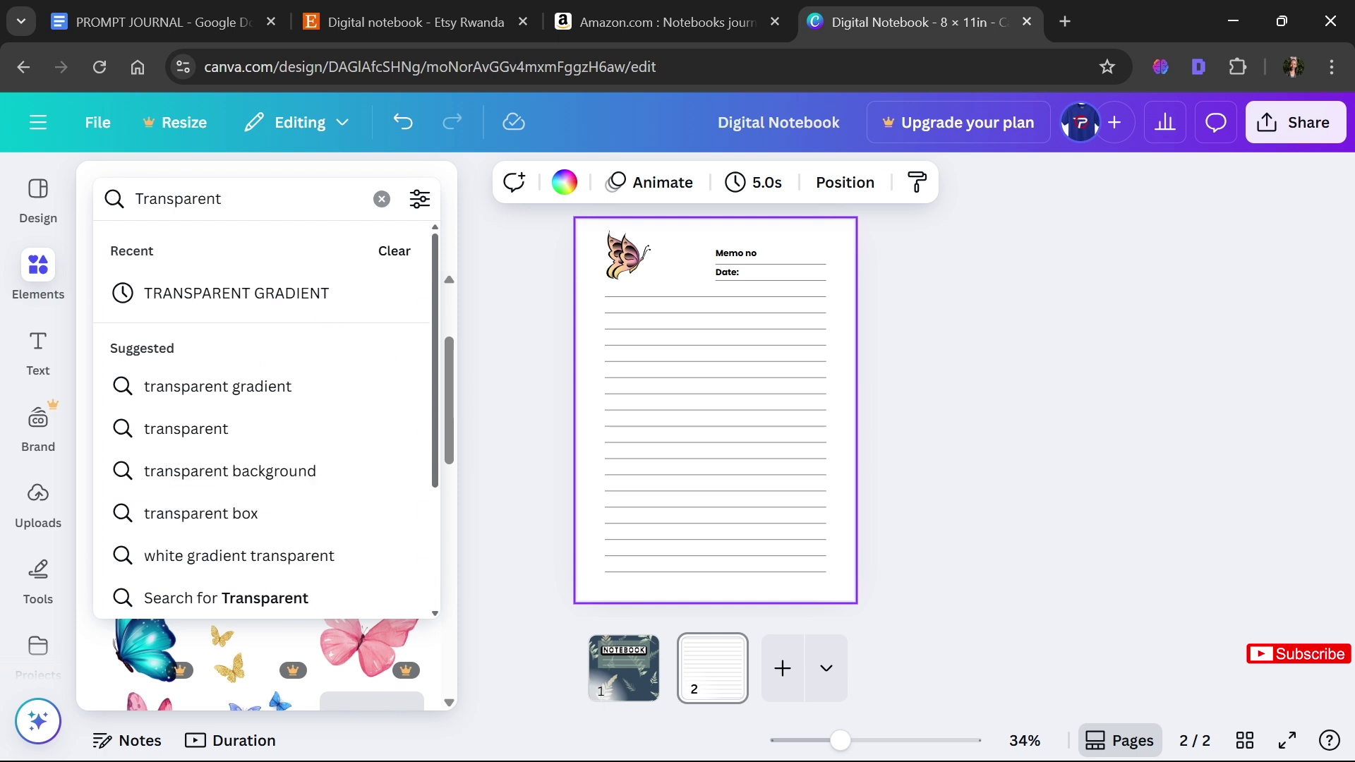
pyautogui.write(' gradient')
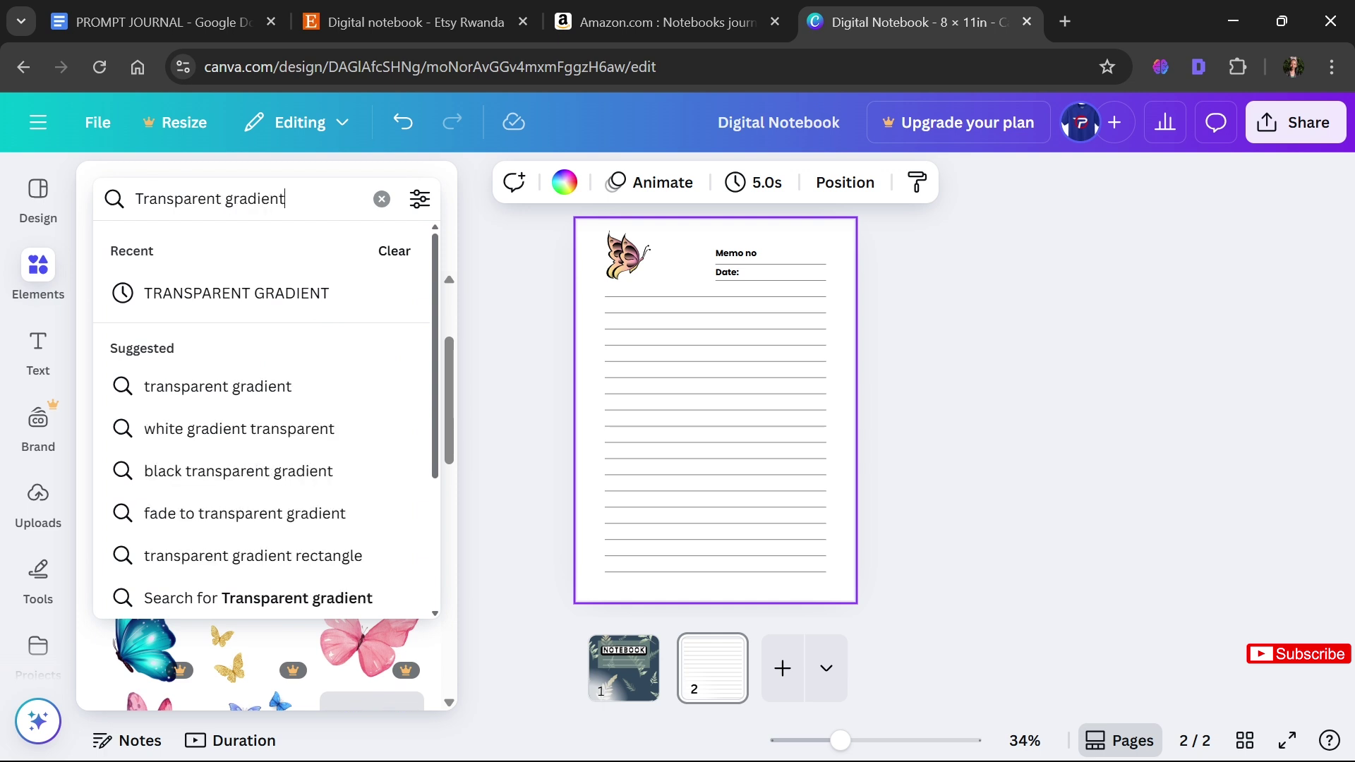
pyautogui.press('Return')
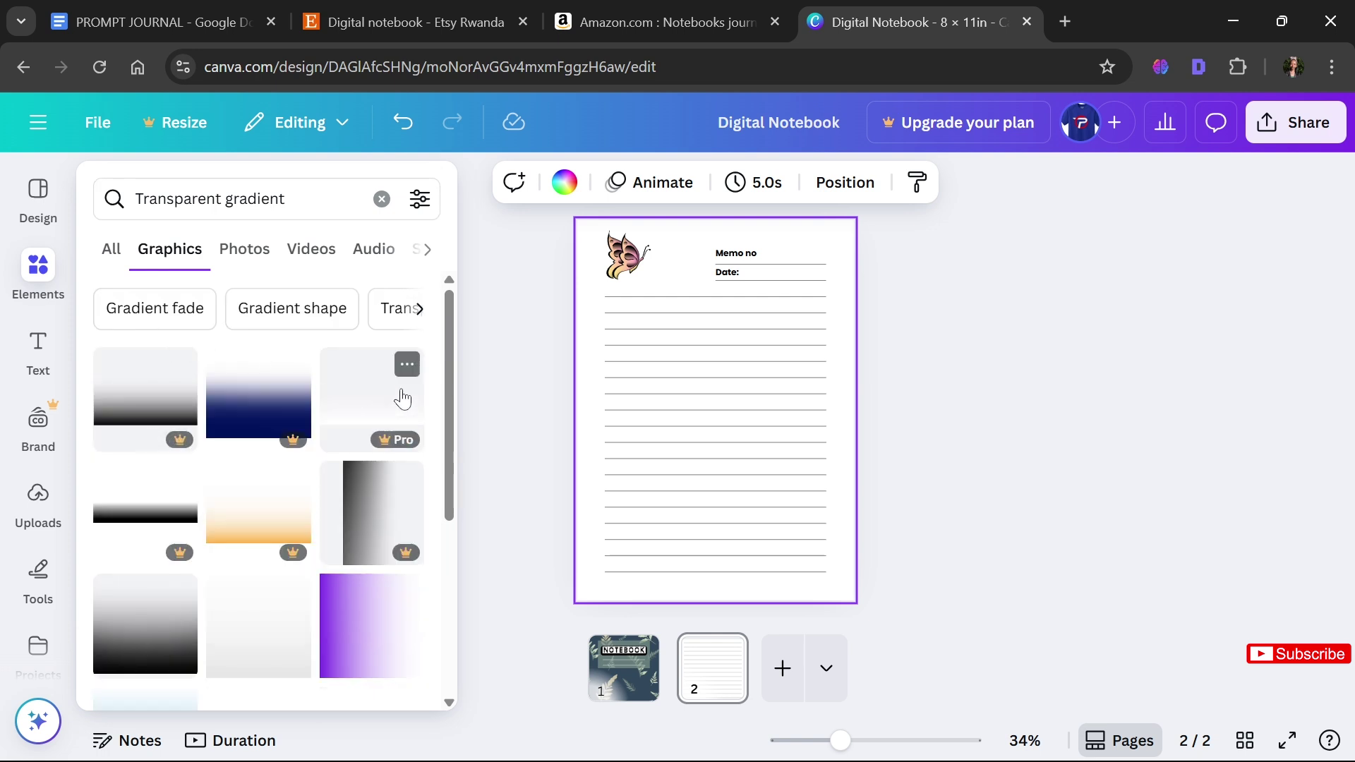
# Add the free light grey transparent gradient square to the second page and select it
pyautogui.moveTo(452, 412); pyautogui.dragTo(460, 494)
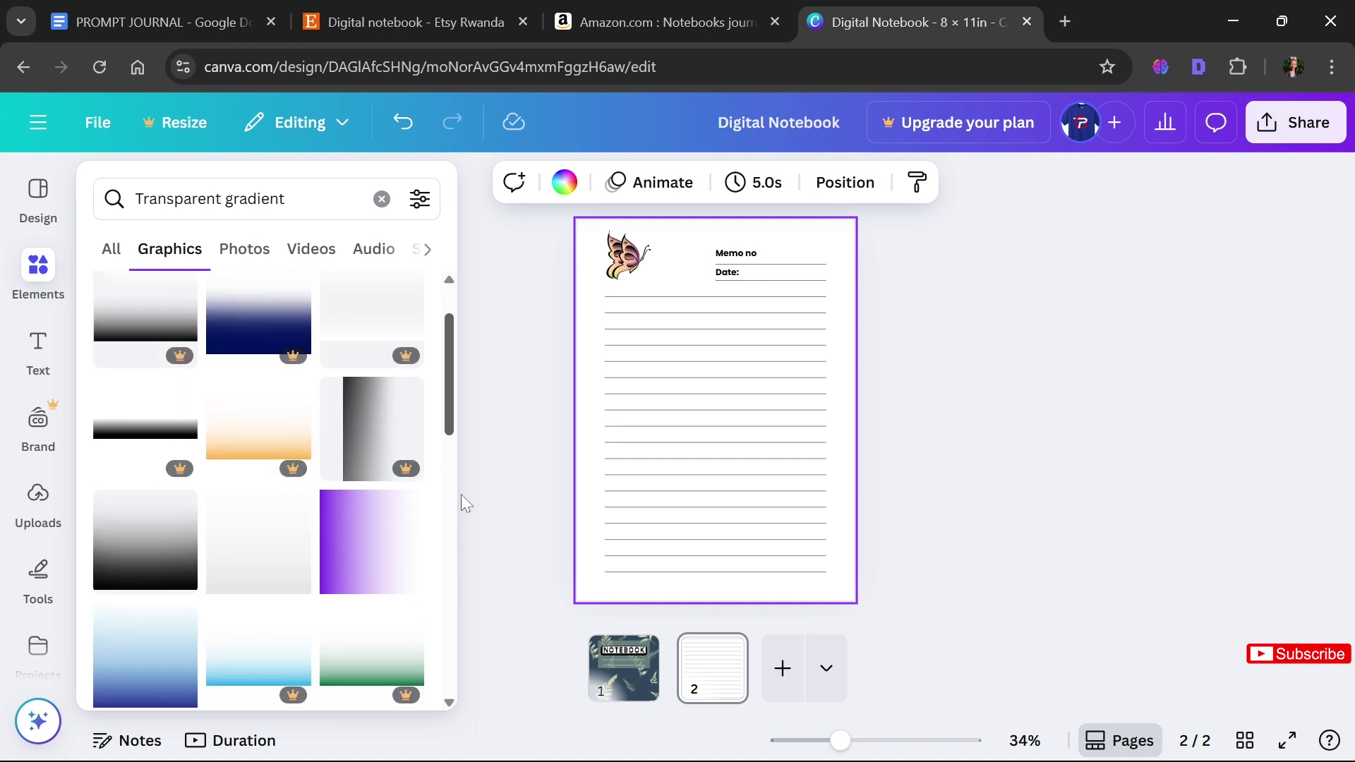
pyautogui.click(276, 548)
pyautogui.click(680, 447)
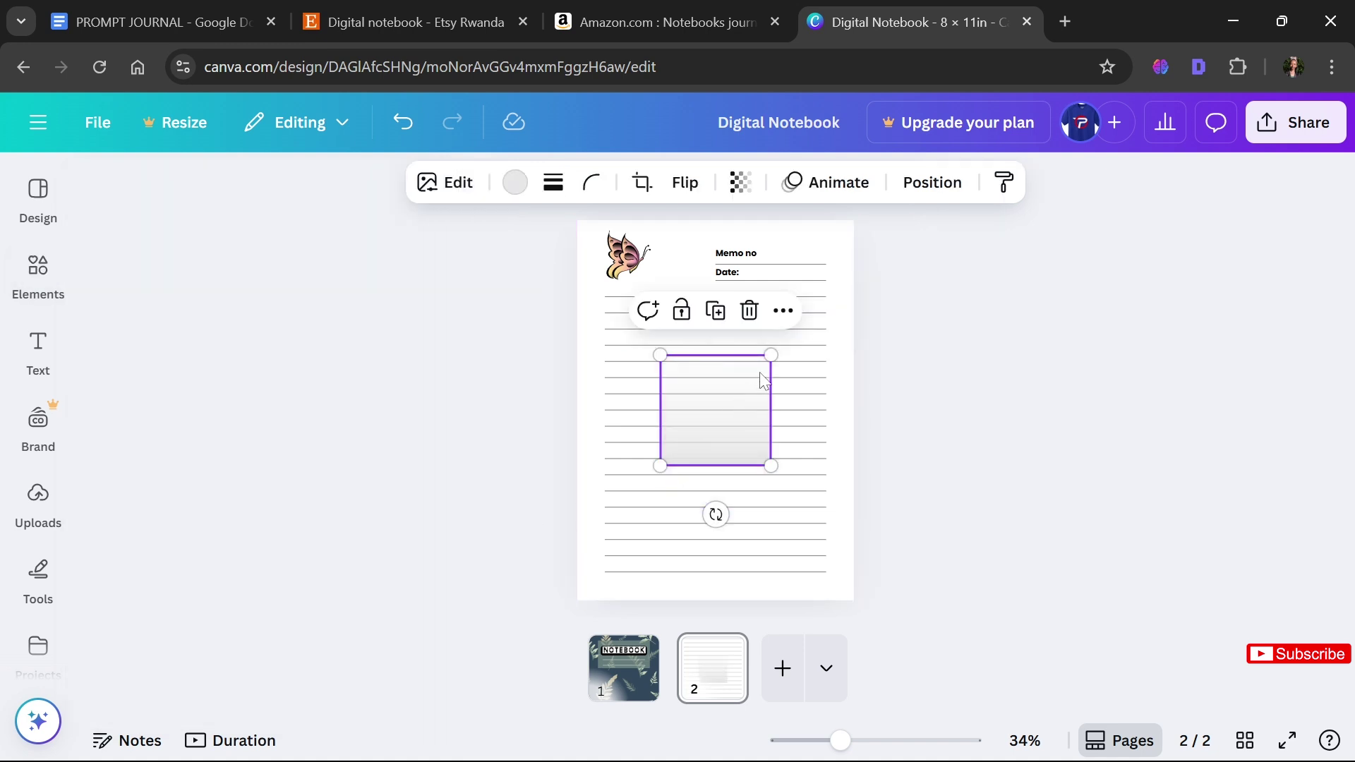
# Remove the light grey transparent gradient square from the second page and select the page itself
pyautogui.moveTo(774, 353); pyautogui.dragTo(814, 312)
pyautogui.click(770, 269)
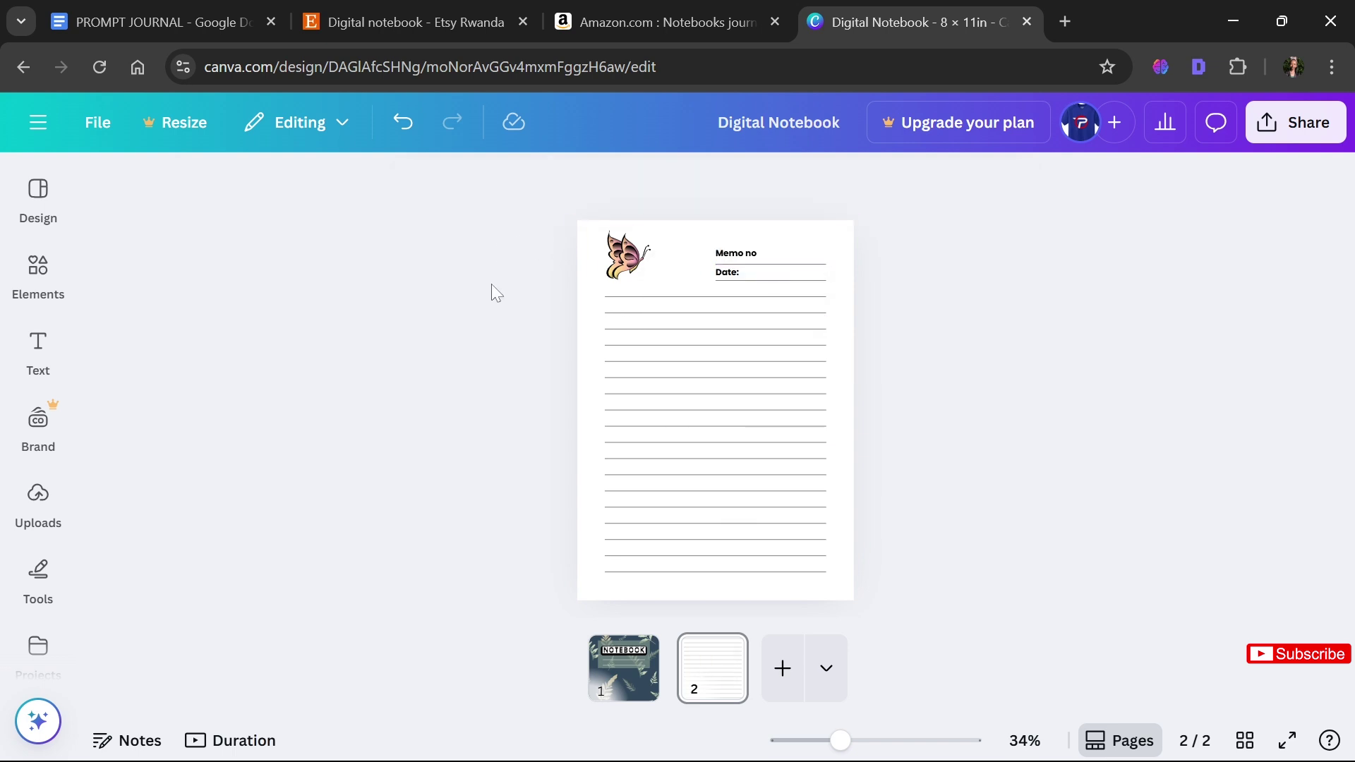
pyautogui.click(588, 357)
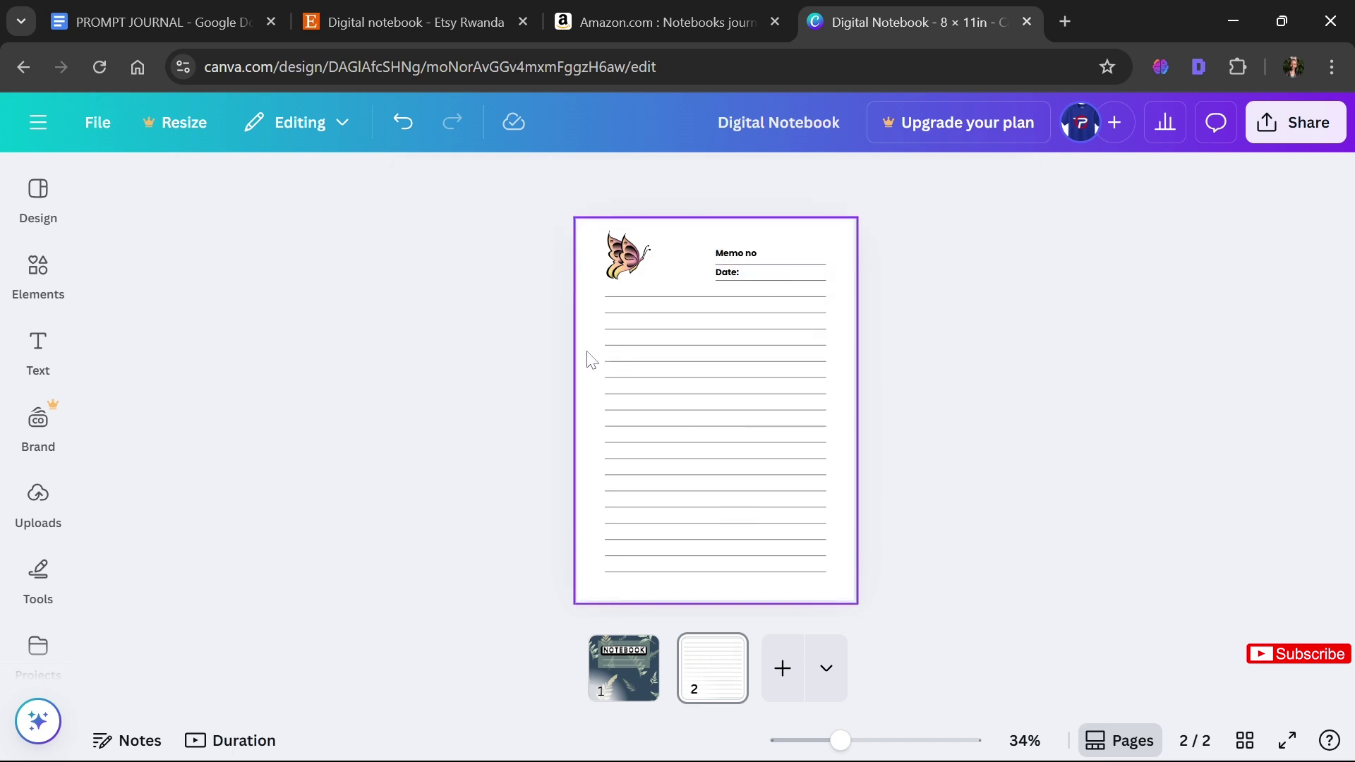
# Search the graphics elements for "cream Transparent gradient"
pyautogui.click(38, 272)
pyautogui.click(138, 191)
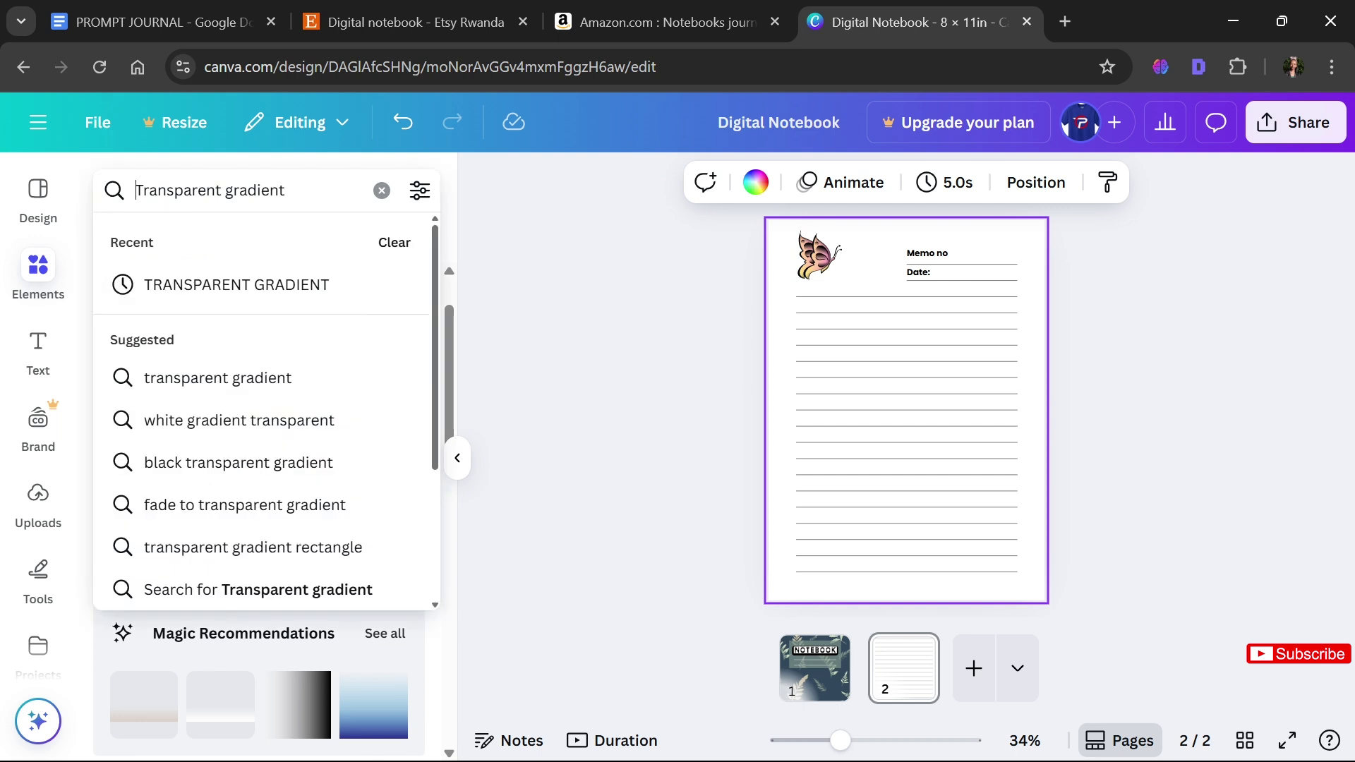
pyautogui.write('cream')
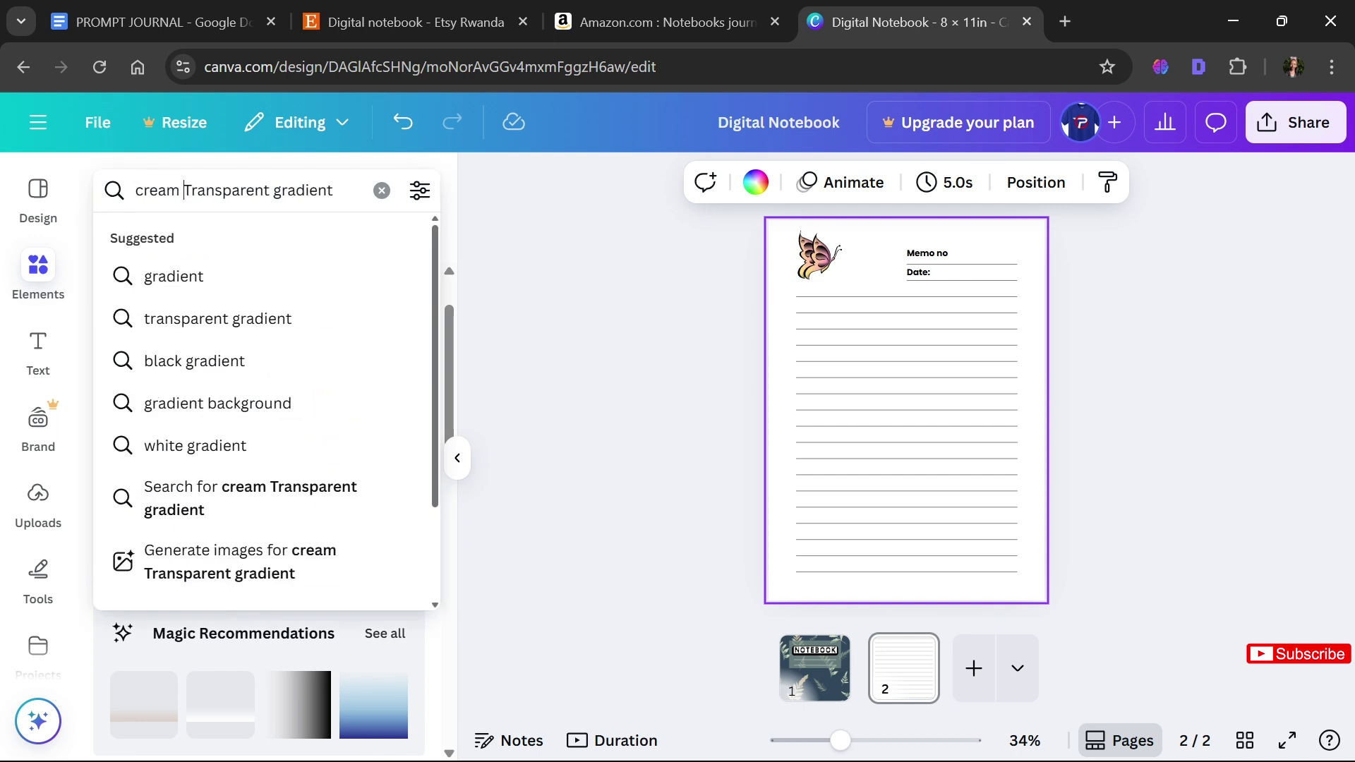
pyautogui.press('Return')
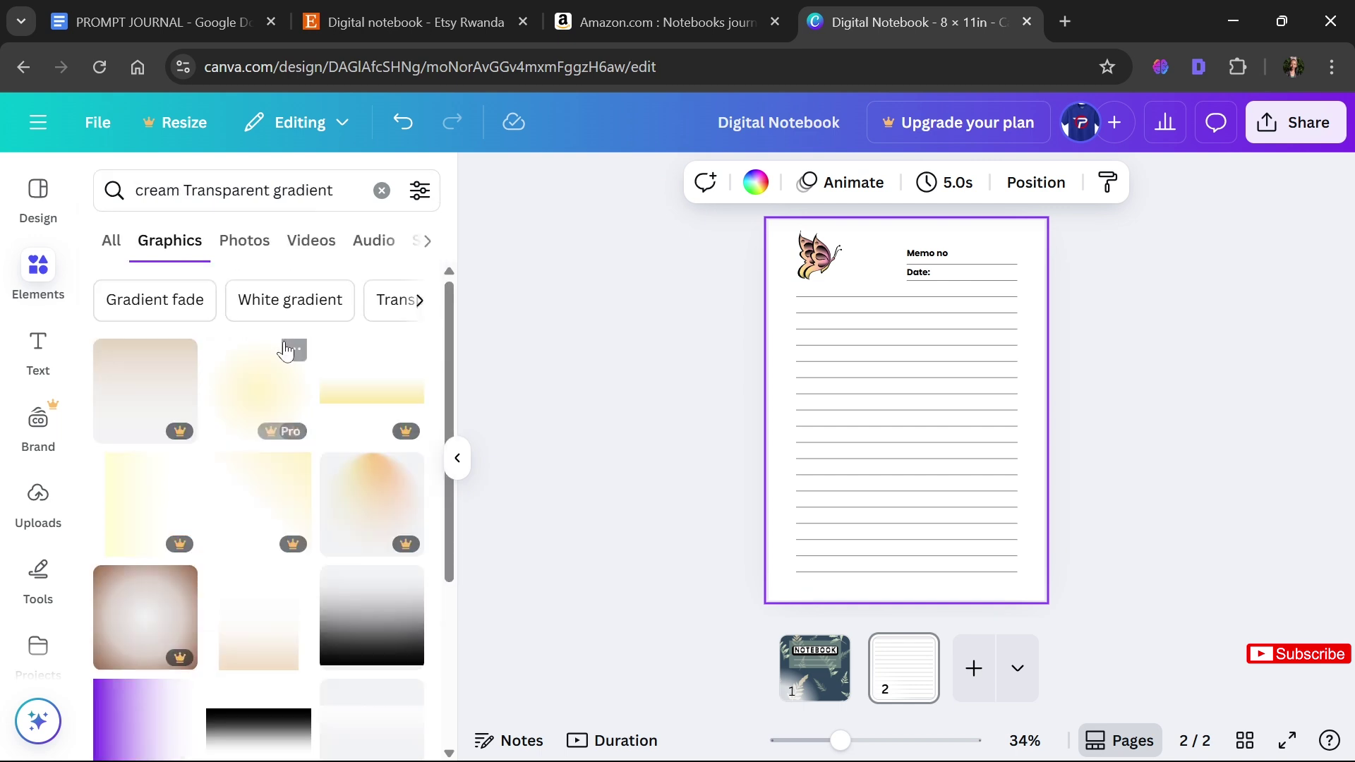
# Add the free light grey gradient square to the second page and enlarge it to cover the whole page
pyautogui.scroll(-5, 432, 362)
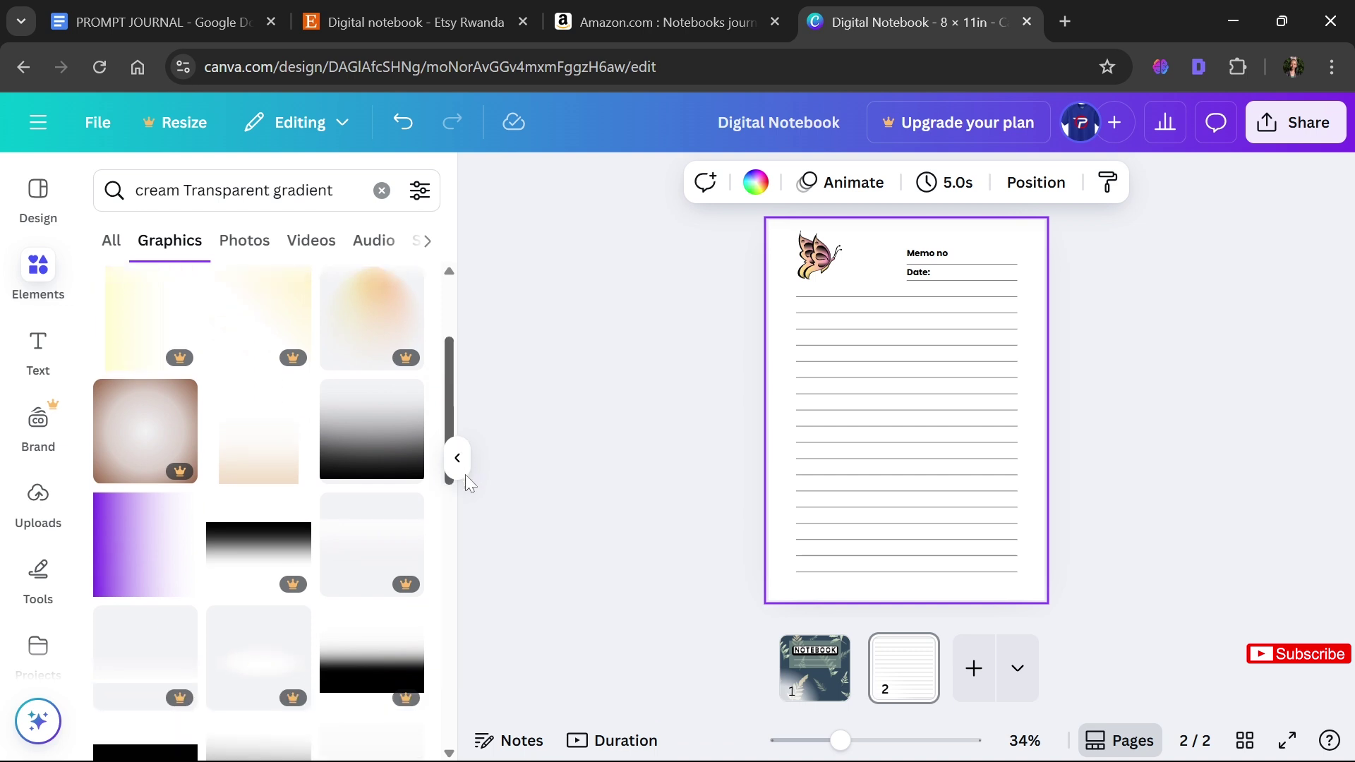
pyautogui.scroll(-3, 476, 523)
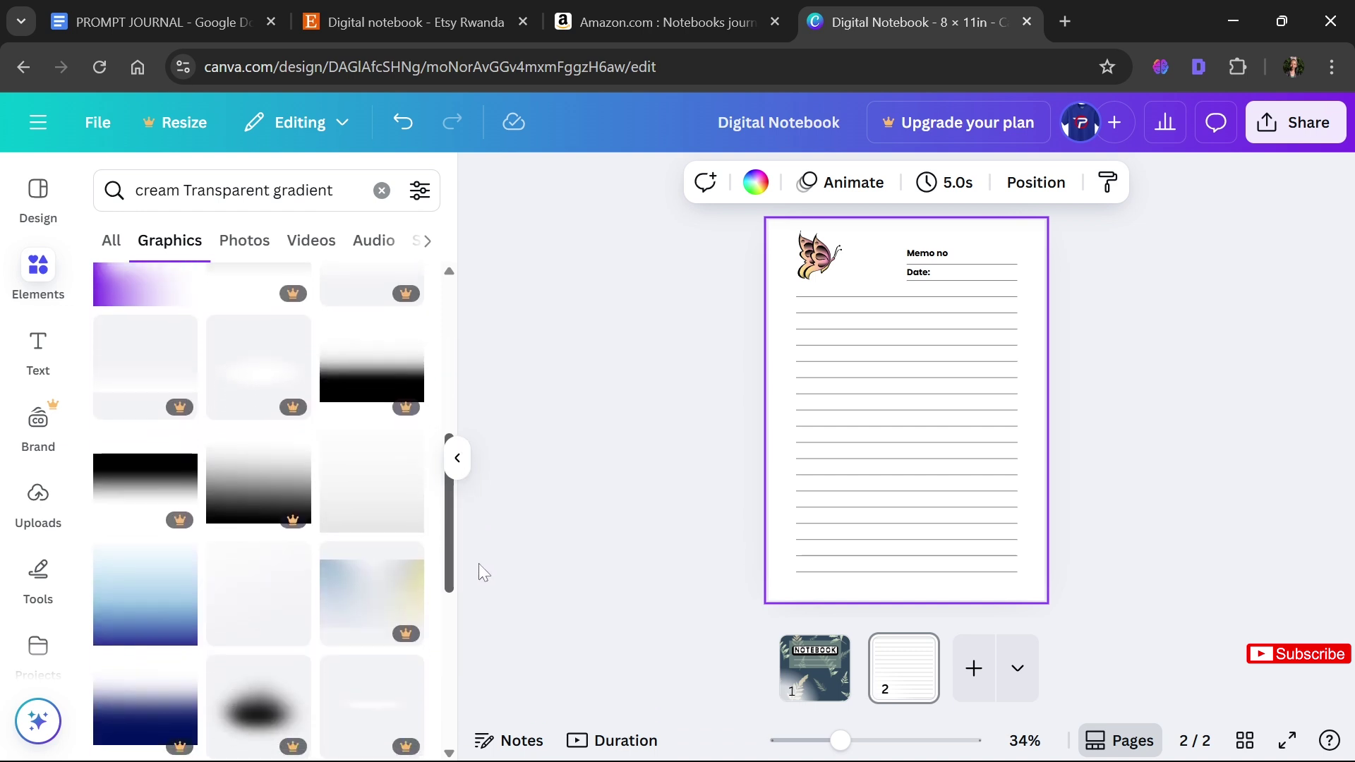
pyautogui.click(339, 468)
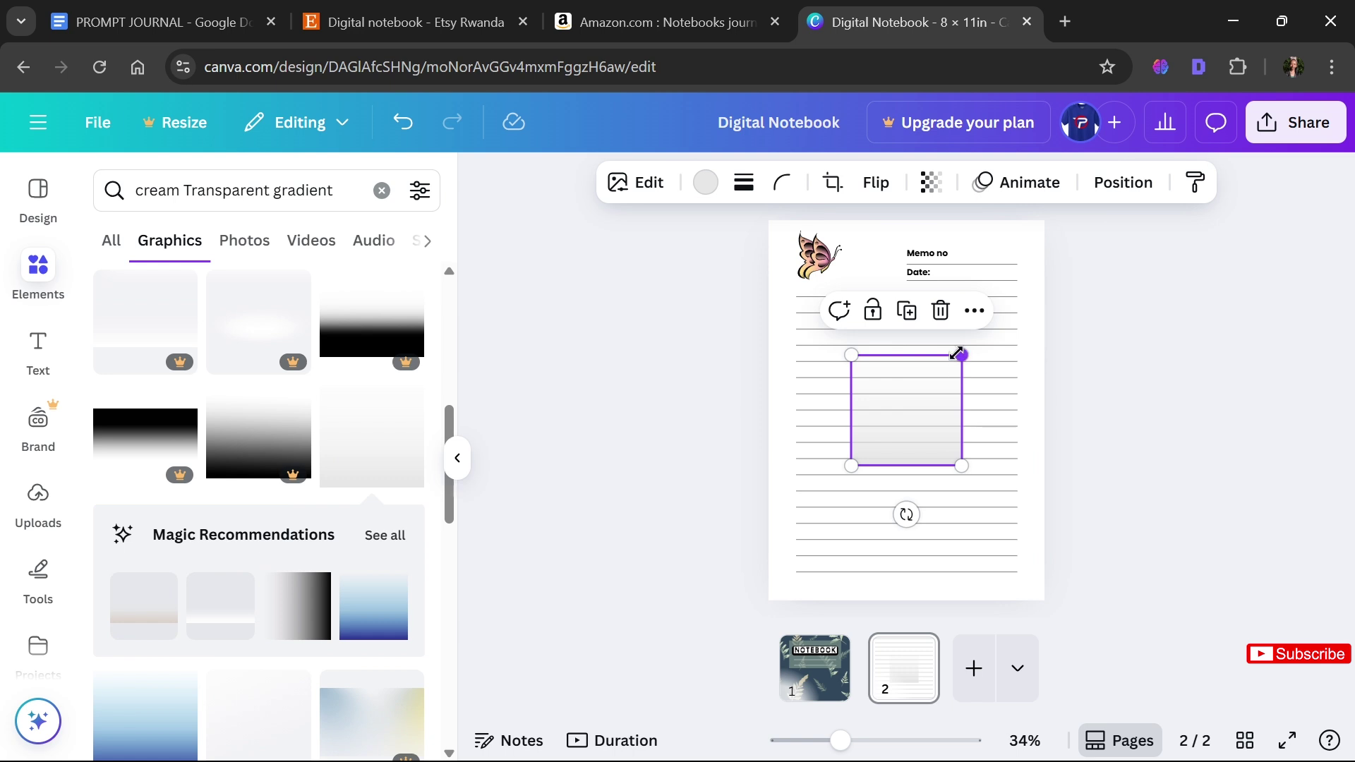
pyautogui.moveTo(961, 355); pyautogui.dragTo(1049, 268)
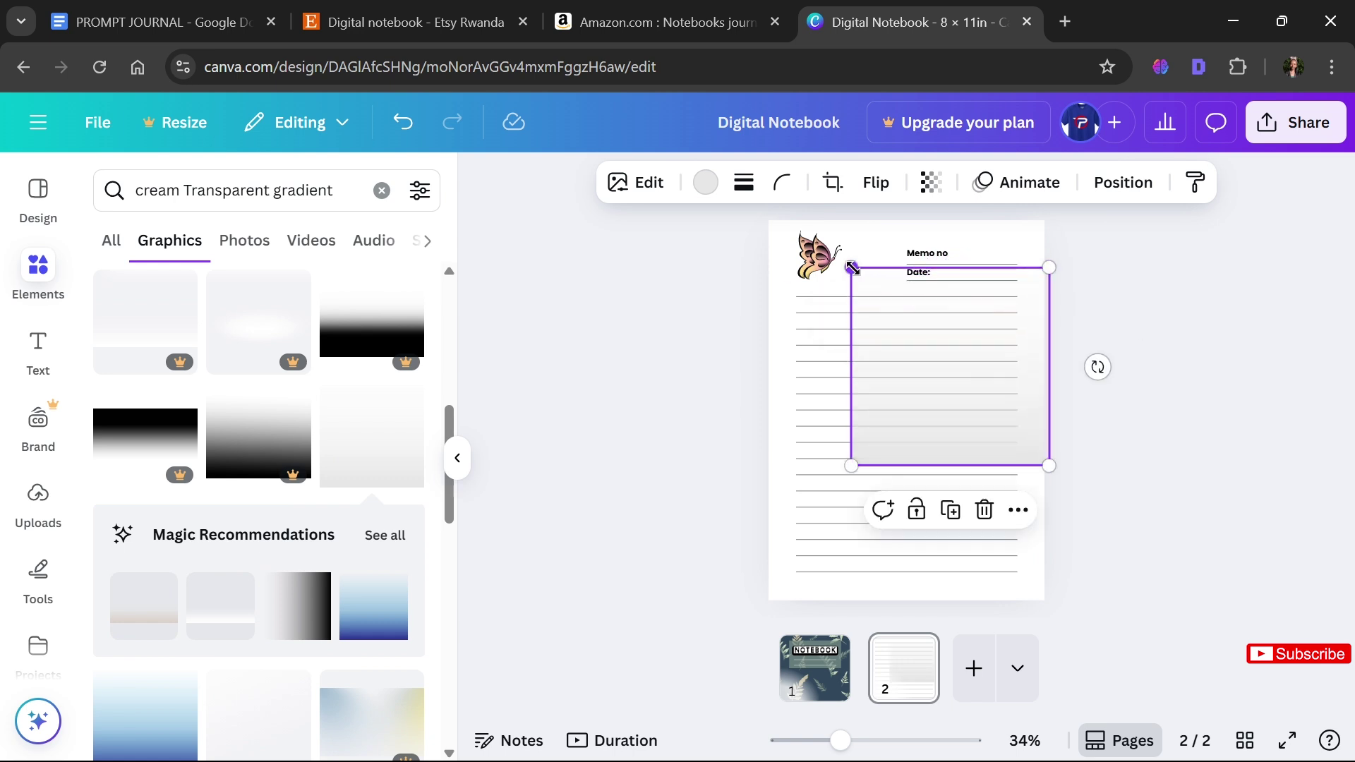
pyautogui.moveTo(853, 268); pyautogui.dragTo(759, 177)
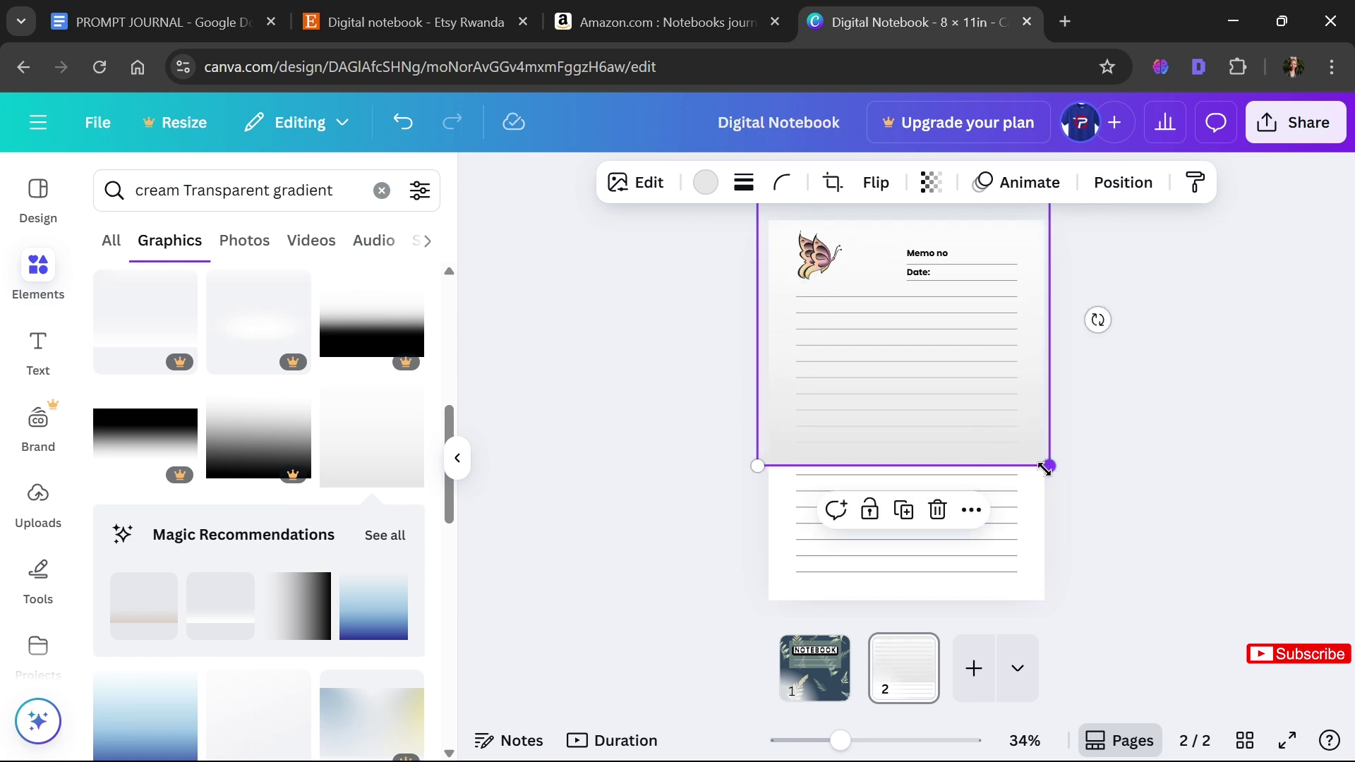
pyautogui.moveTo(1047, 467); pyautogui.dragTo(1117, 705)
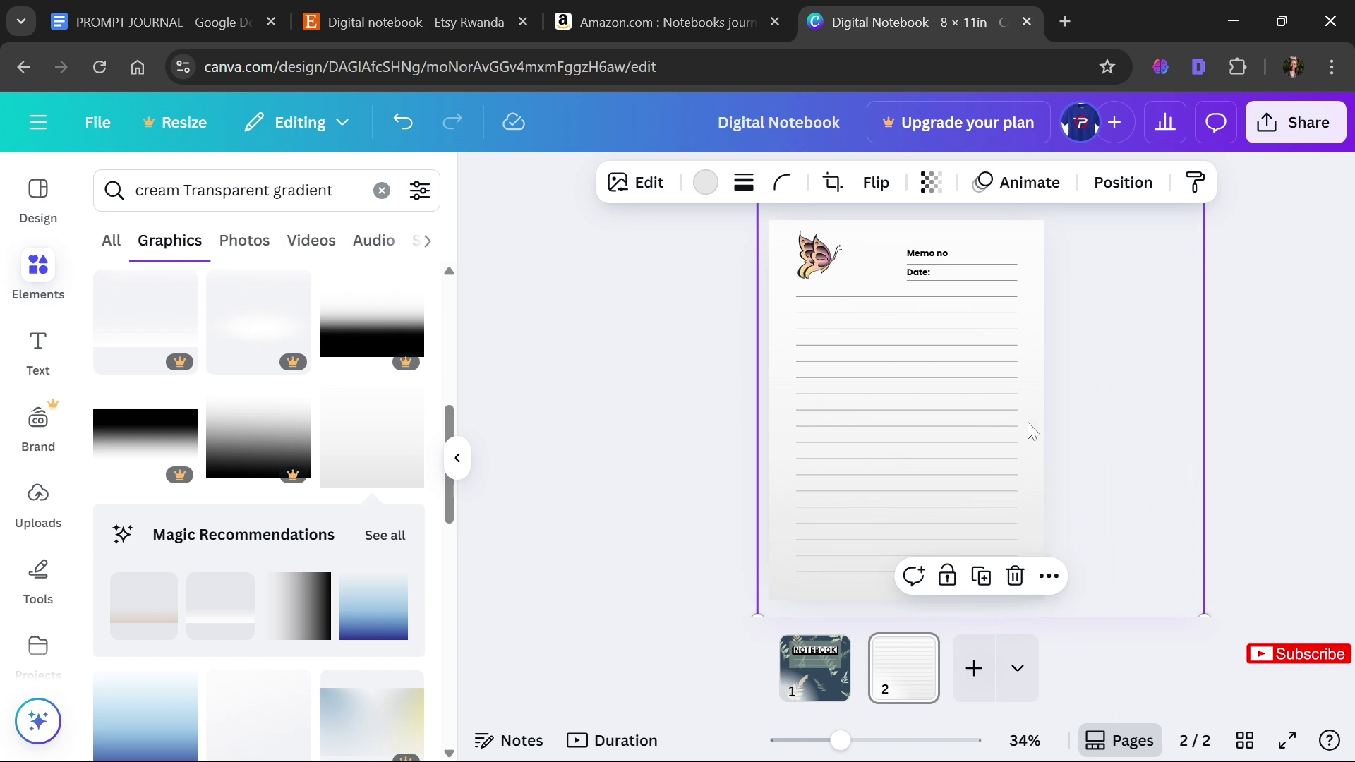
# Make the page-covering gradient fainter with the Transparency setting, deselect it and undo the last change
pyautogui.click(930, 182)
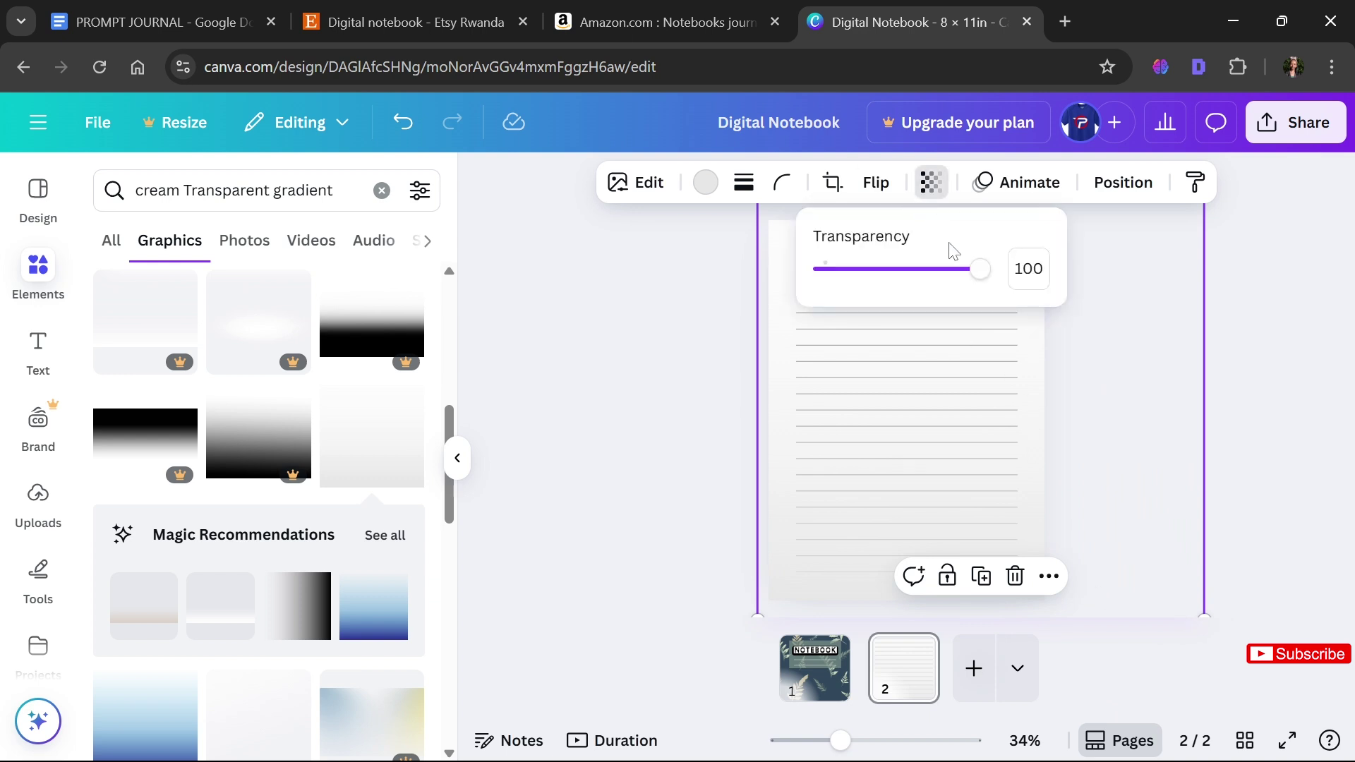
pyautogui.moveTo(981, 281); pyautogui.dragTo(903, 291)
pyautogui.click(665, 326)
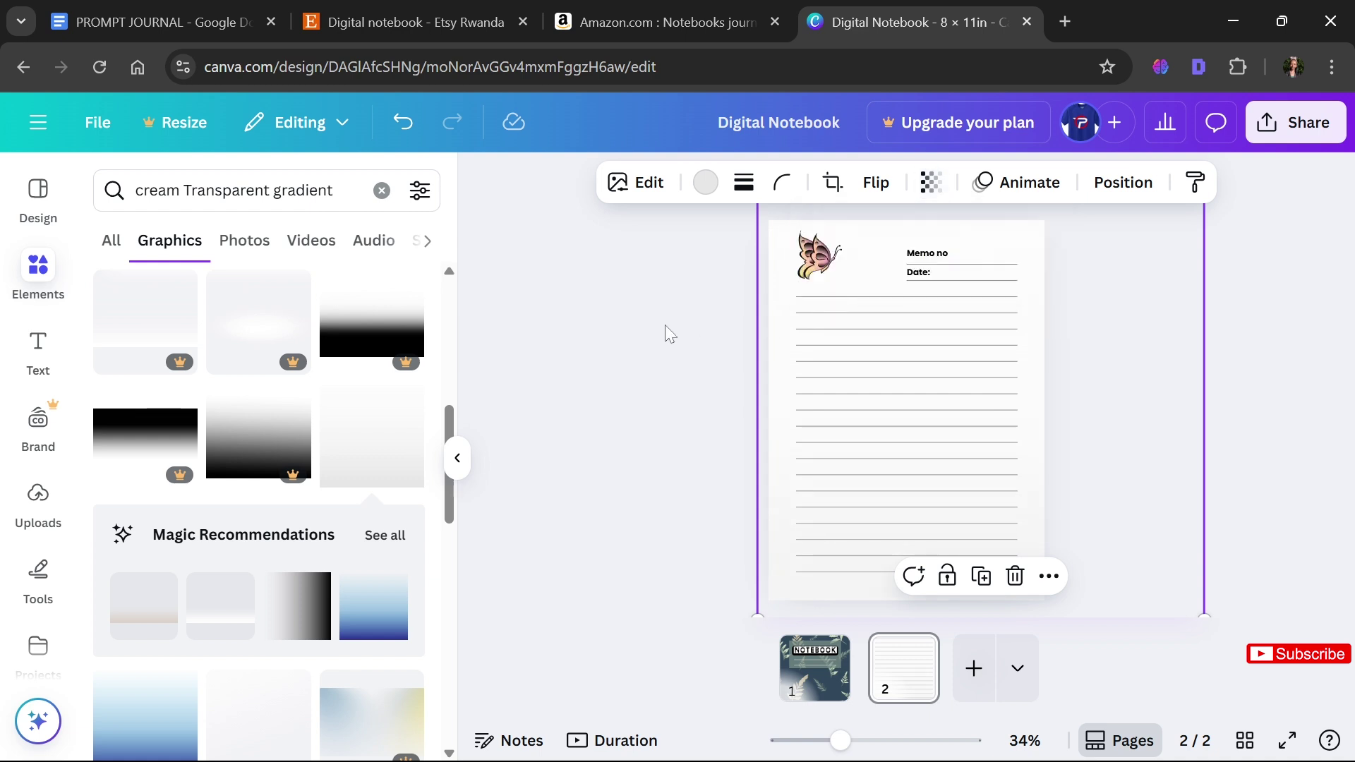
pyautogui.click(665, 327)
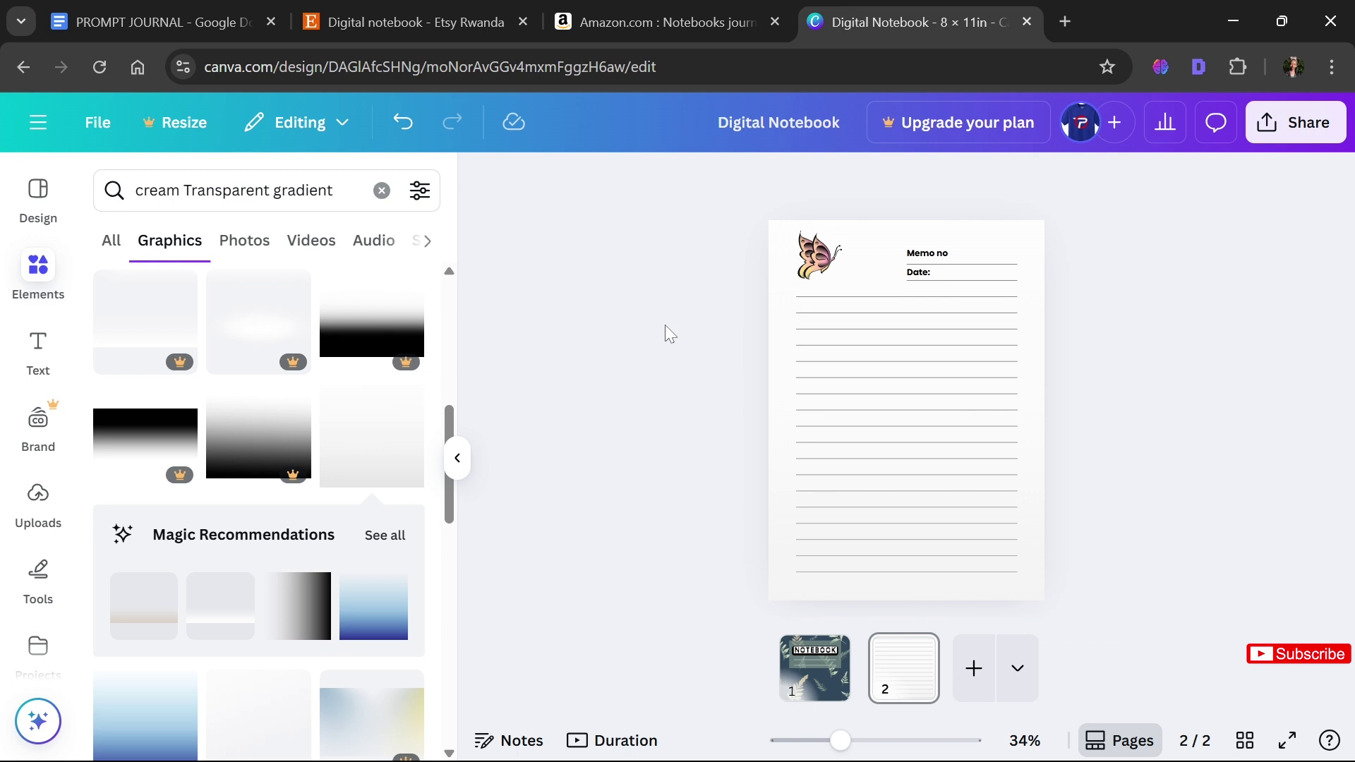
pyautogui.hotkey('ctrl', 'z')
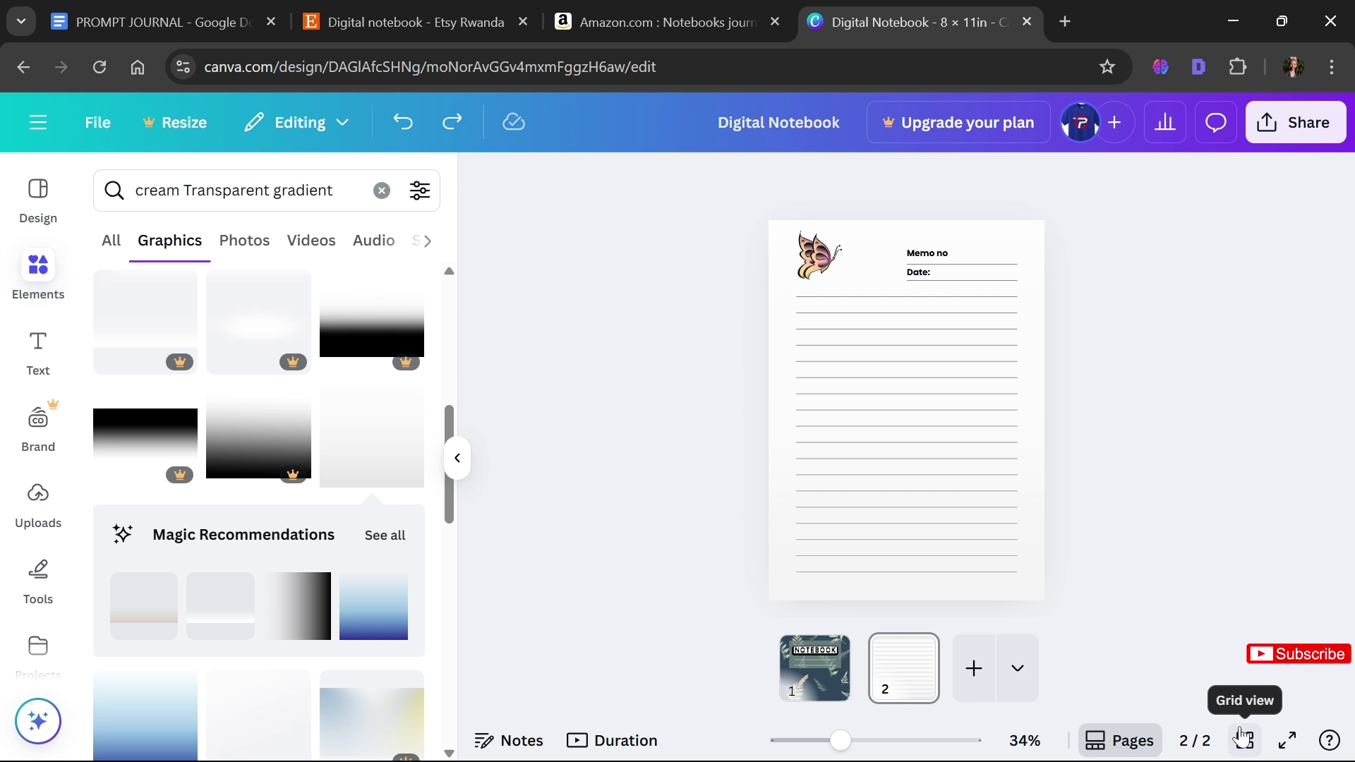
# In grid view, duplicate the ruled memo page repeatedly until the notebook has 65 pages
pyautogui.click(1244, 749)
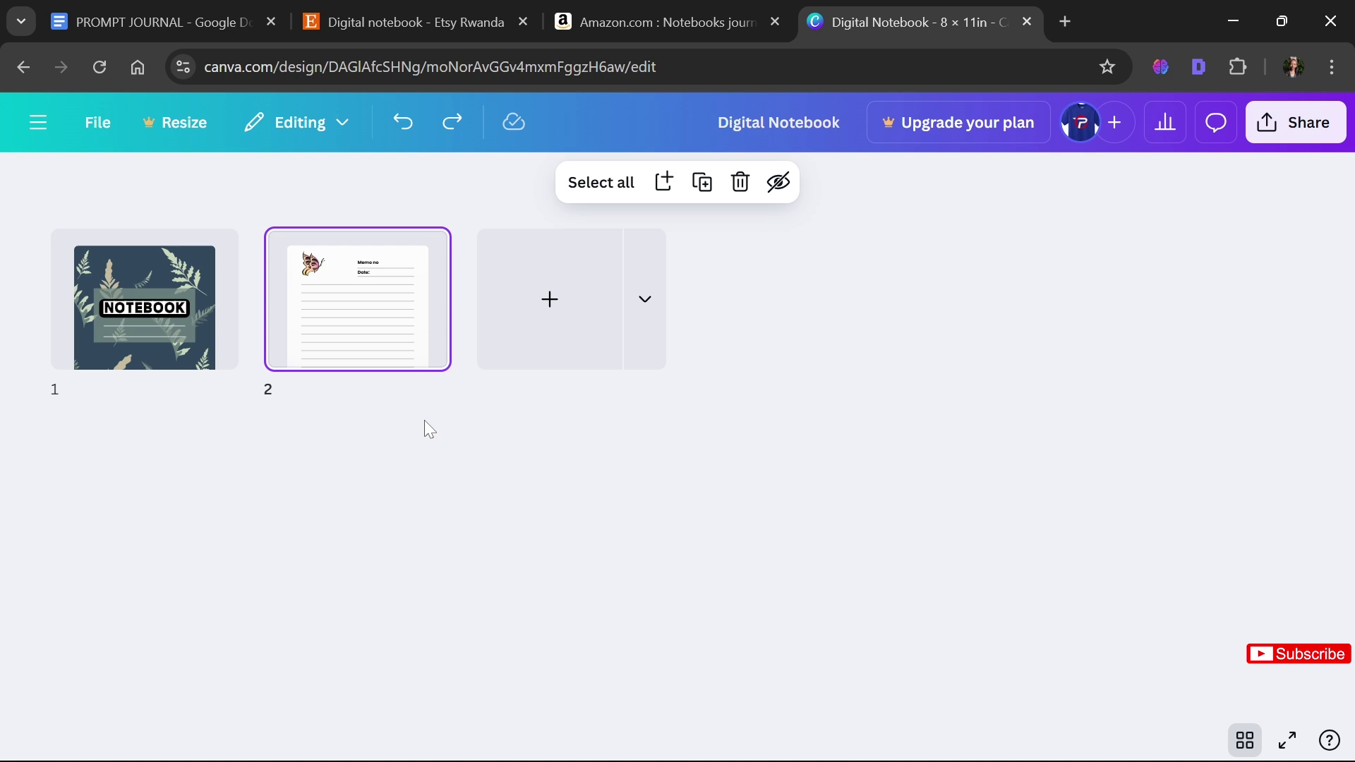
pyautogui.hotkey('ctrl', 'd')
pyautogui.hotkey('ctrl', 'd')
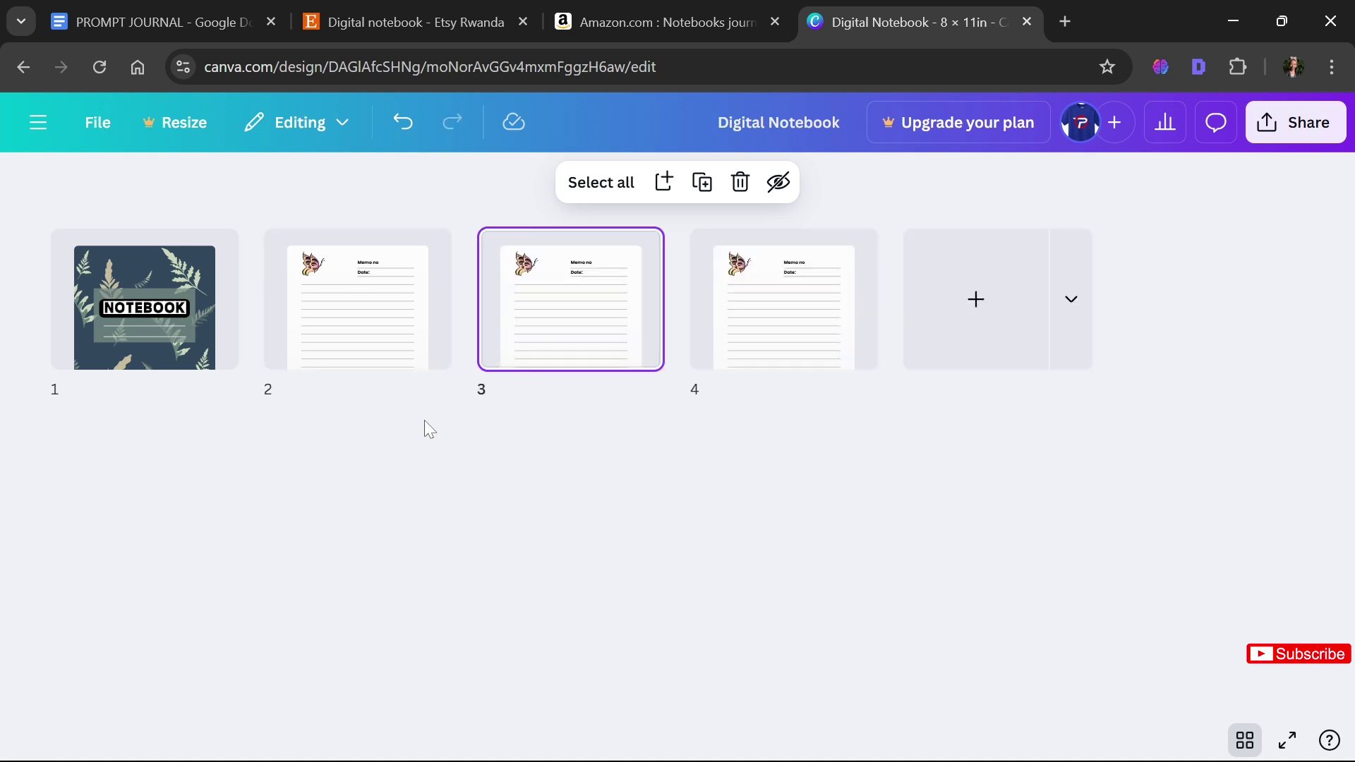
pyautogui.hotkey('ctrl', 'd')
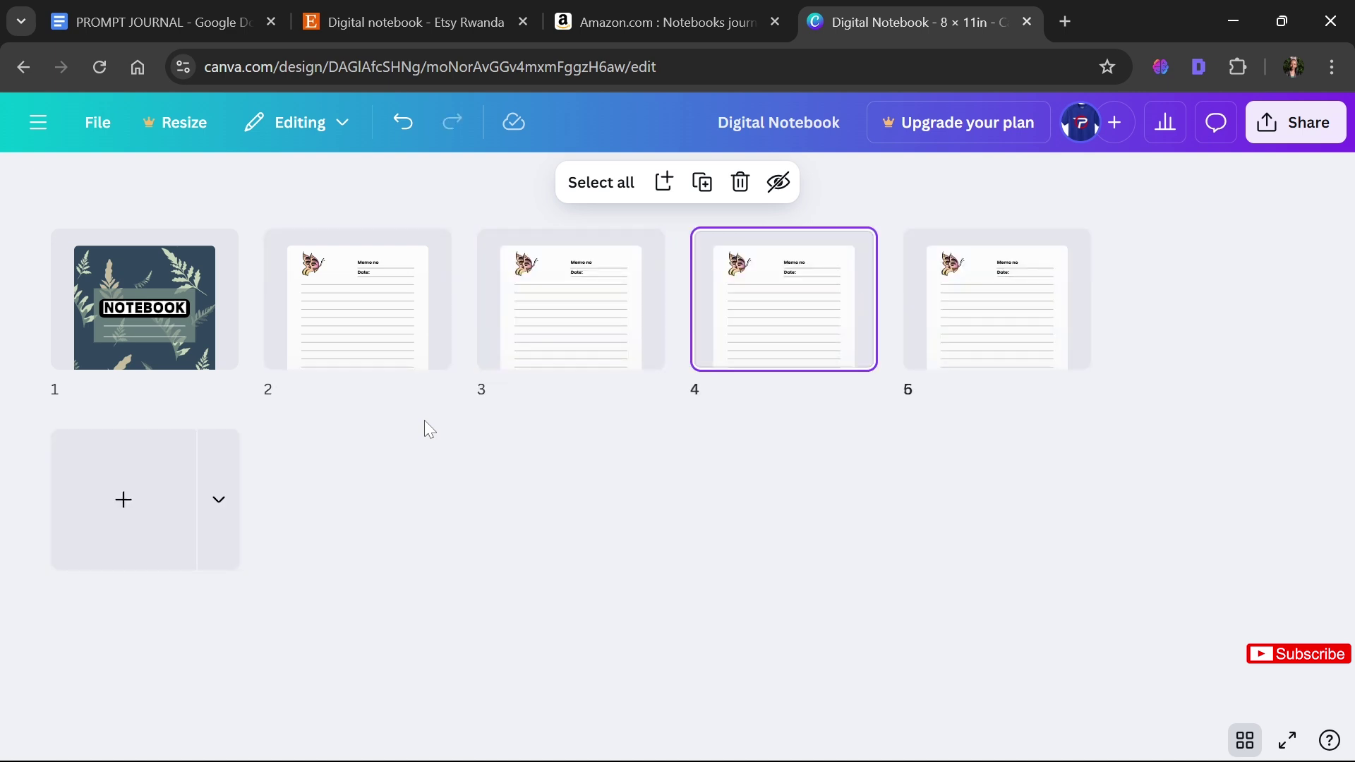
pyautogui.hotkey('ctrl', 'd')
pyautogui.hotkey('ctrl', 'd')
pyautogui.hotkey('ctrl', 'd')
pyautogui.hotkey('ctrl', 'd')
pyautogui.hotkey('ctrl', 'd')
pyautogui.hotkey('ctrl', 'd')
pyautogui.hotkey('ctrl', 'd')
pyautogui.hotkey('ctrl', 'd')
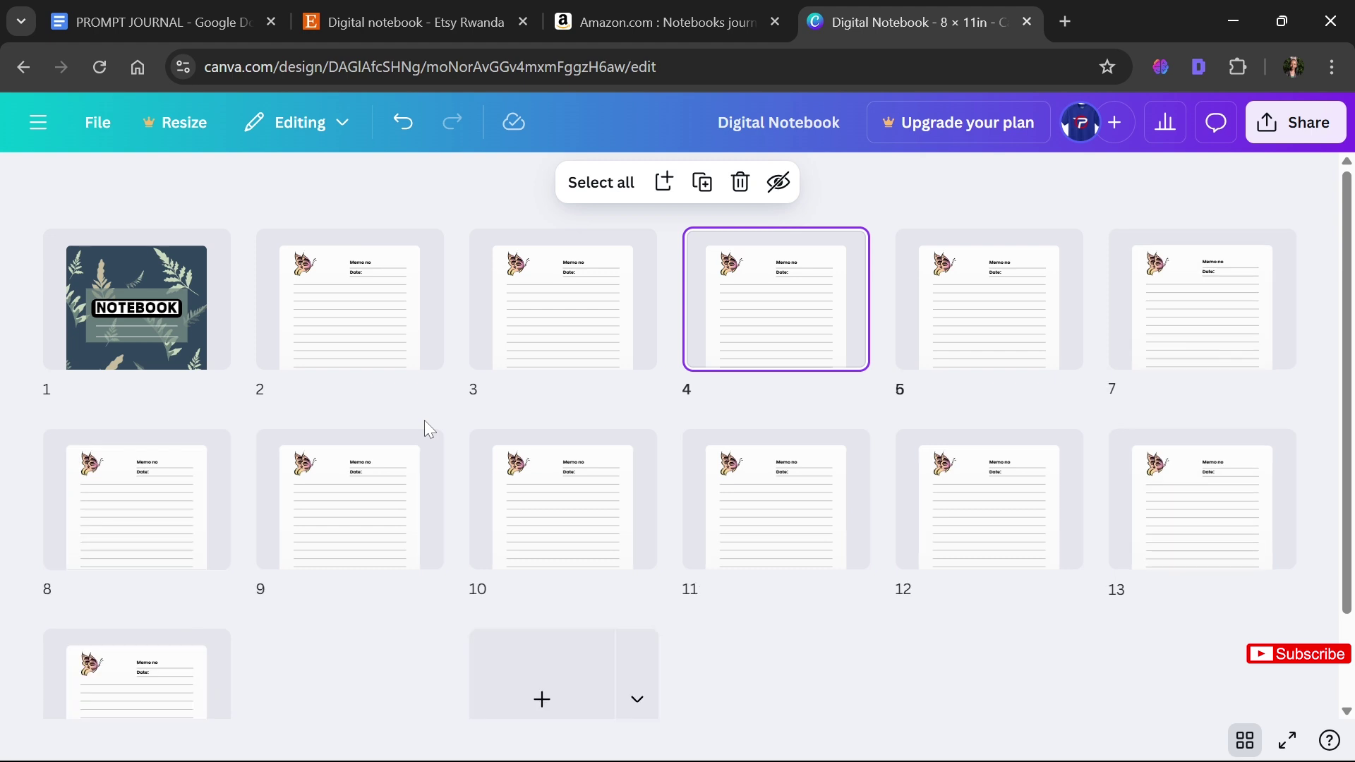
pyautogui.hotkey('ctrl', 'd')
pyautogui.hotkey('ctrl', 'd')
pyautogui.hotkey('ctrl', 'd')
pyautogui.hotkey('ctrl', 'd')
pyautogui.hotkey('ctrl', 'd')
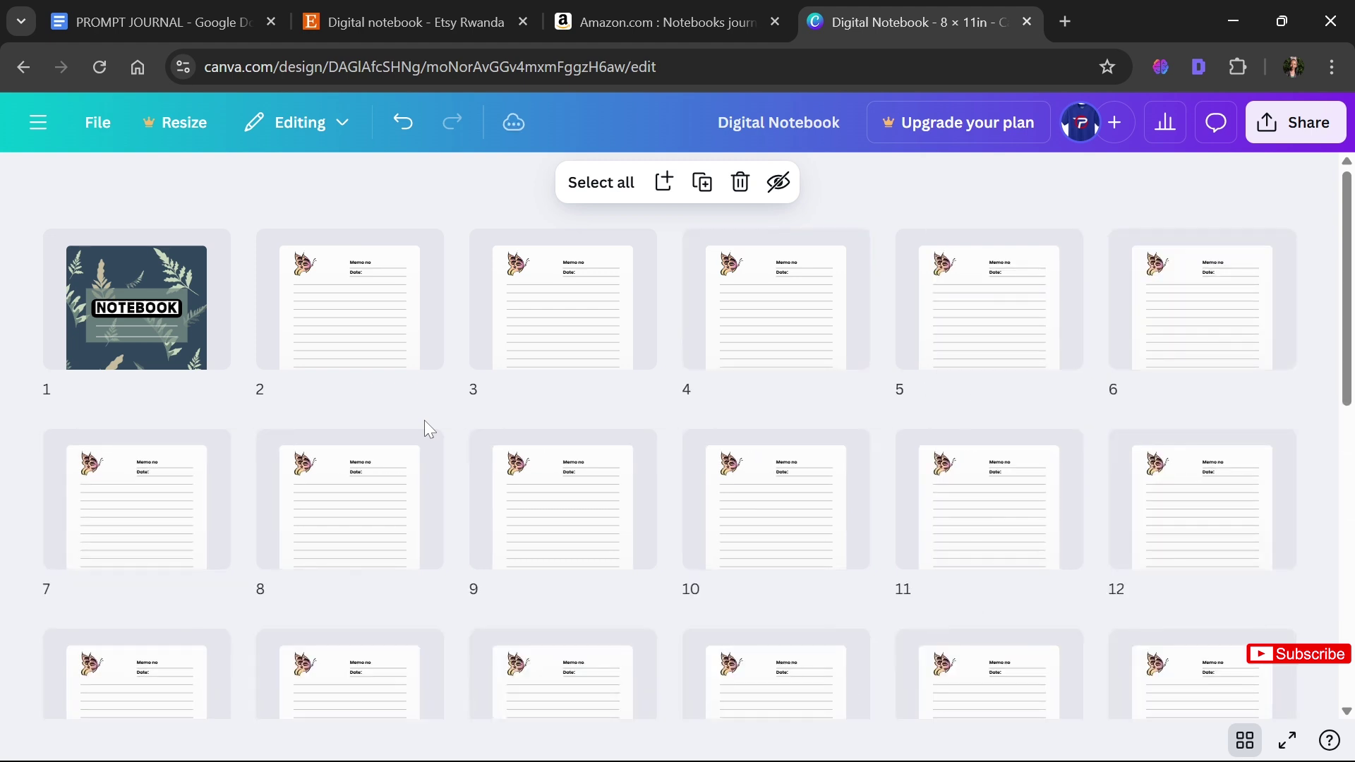
pyautogui.press('Left')
pyautogui.press('Left')
pyautogui.press('Left')
pyautogui.press('Left')
pyautogui.press('Left')
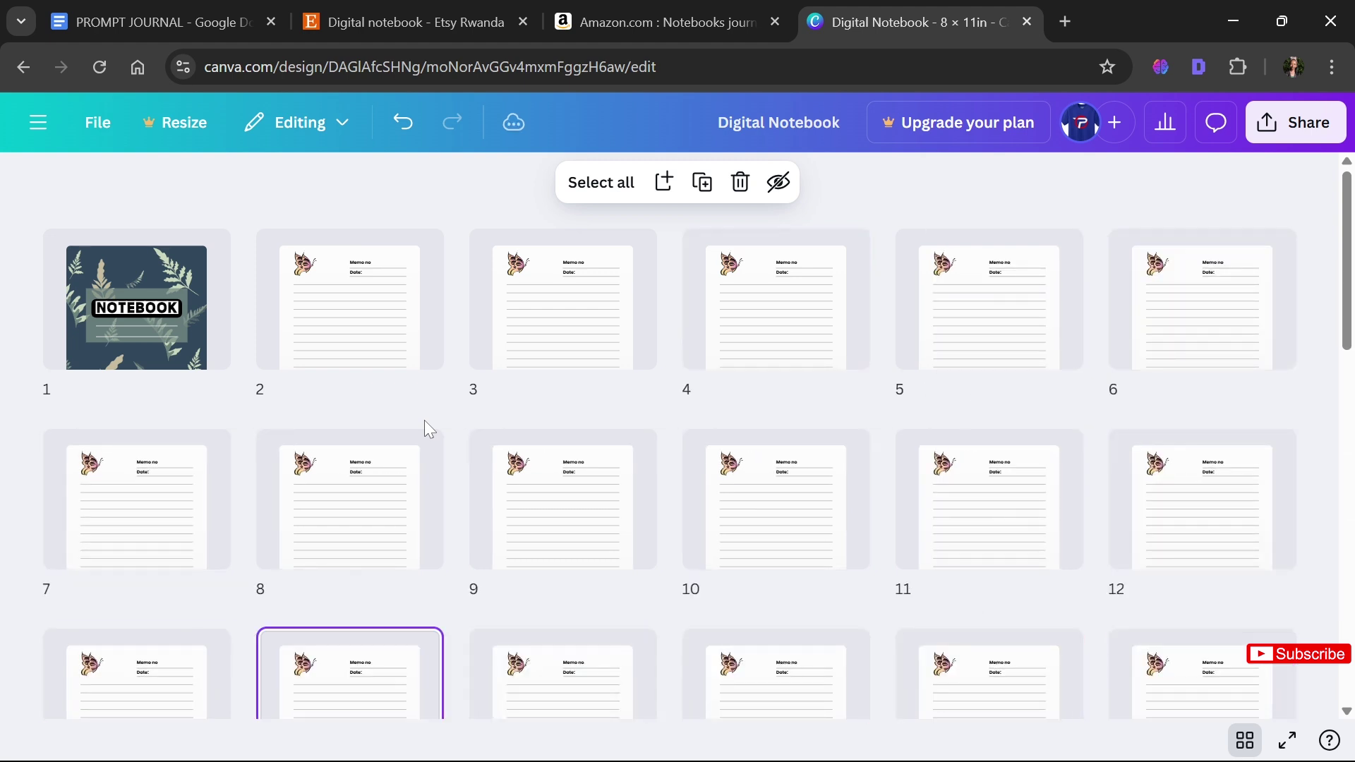
pyautogui.press('Left')
pyautogui.press('Left')
pyautogui.press('Left')
pyautogui.press('Left')
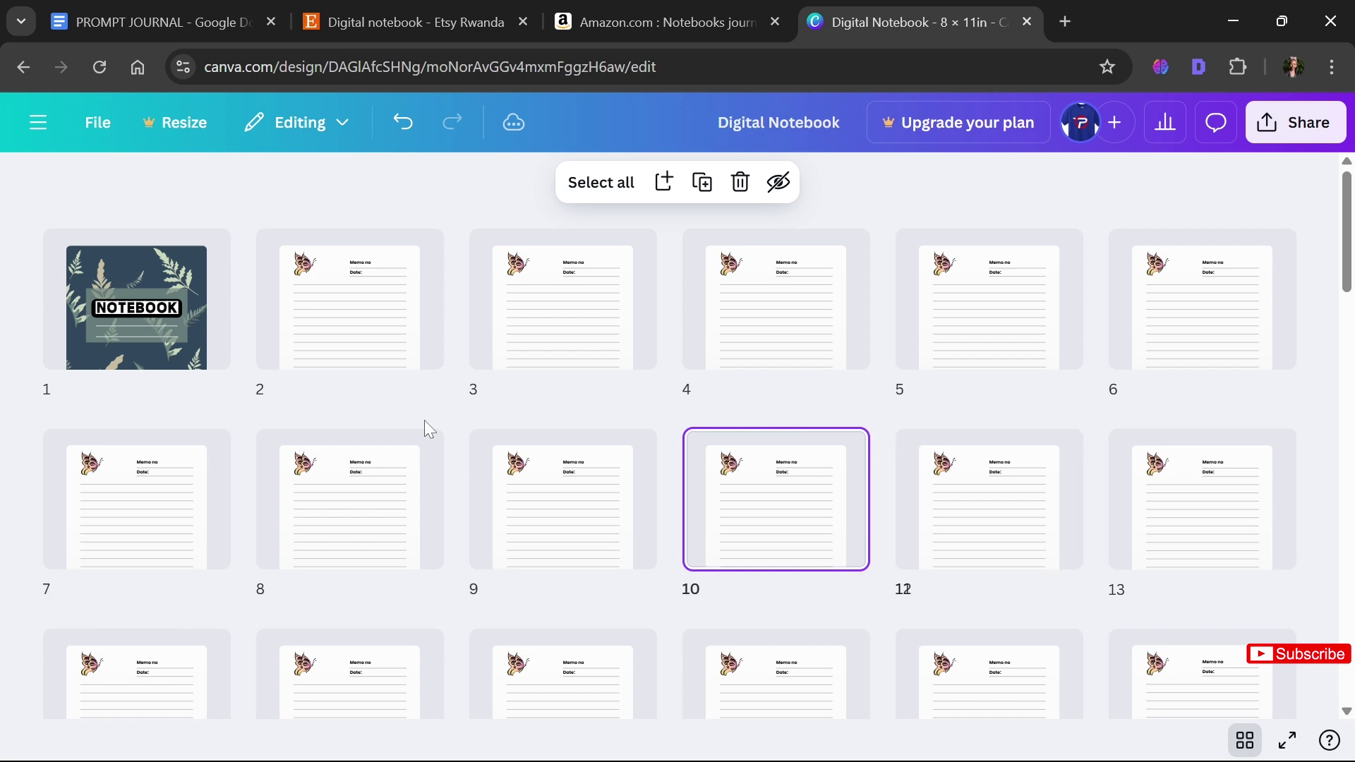
pyautogui.press('Left')
pyautogui.press('Left')
pyautogui.press('Left')
pyautogui.press('Left')
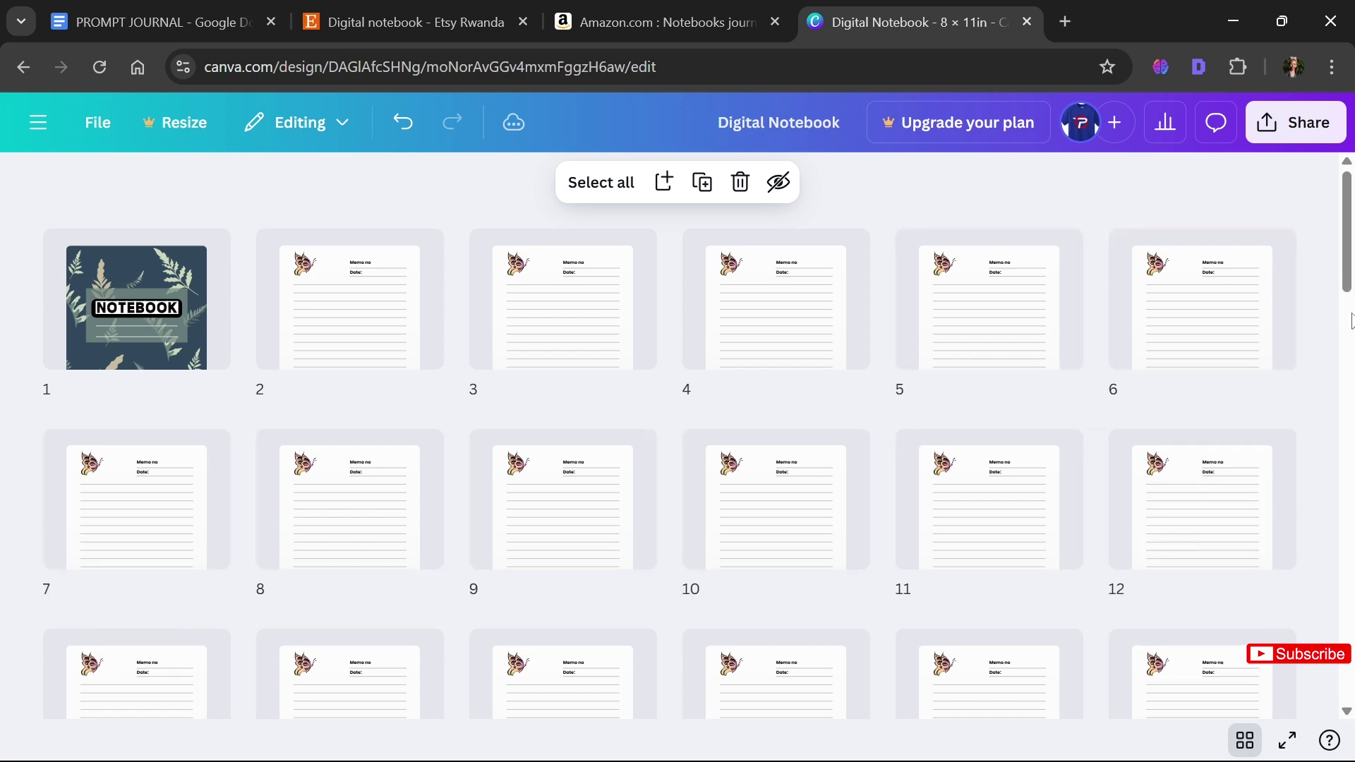
# Duplicate the last ruled page repeatedly to extend the notebook to 73 pages
pyautogui.moveTo(1349, 276); pyautogui.dragTo(1351, 568)
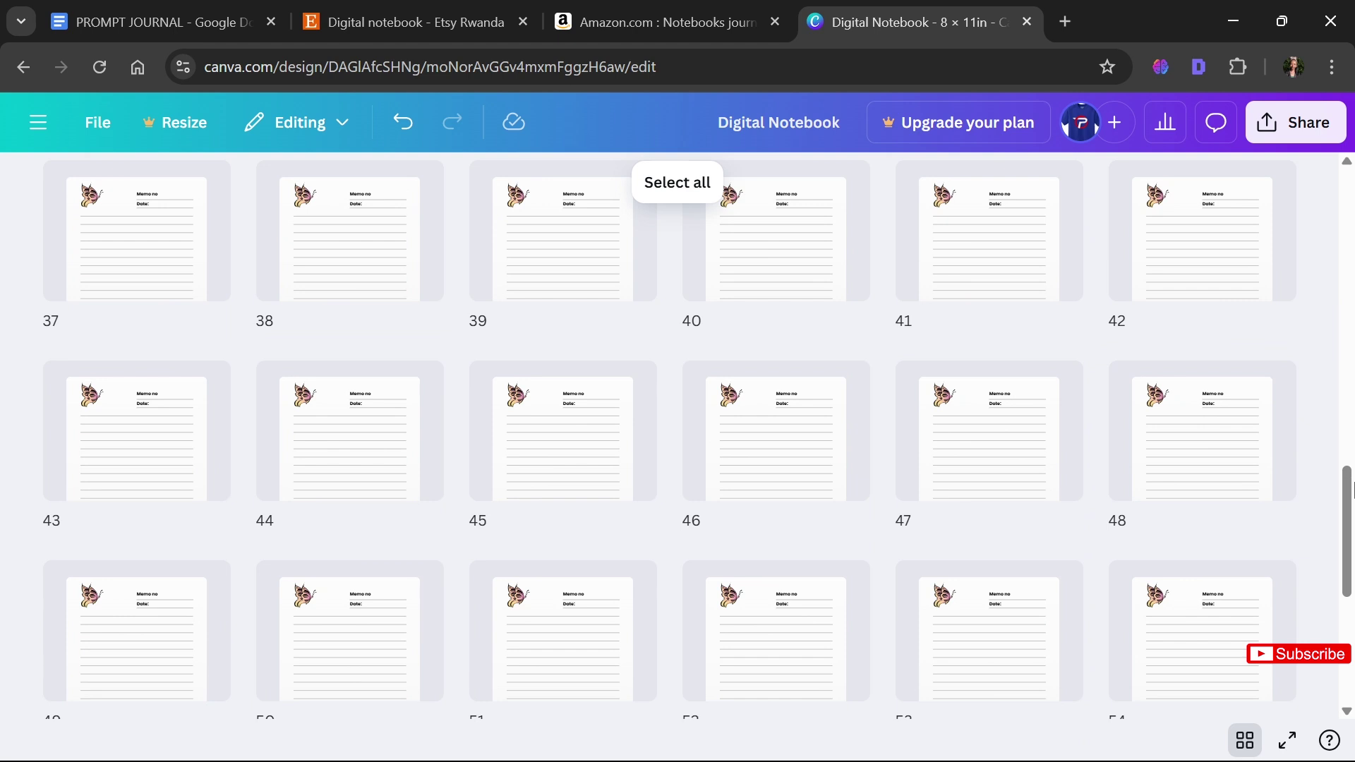
pyautogui.moveTo(1353, 504); pyautogui.dragTo(1354, 606)
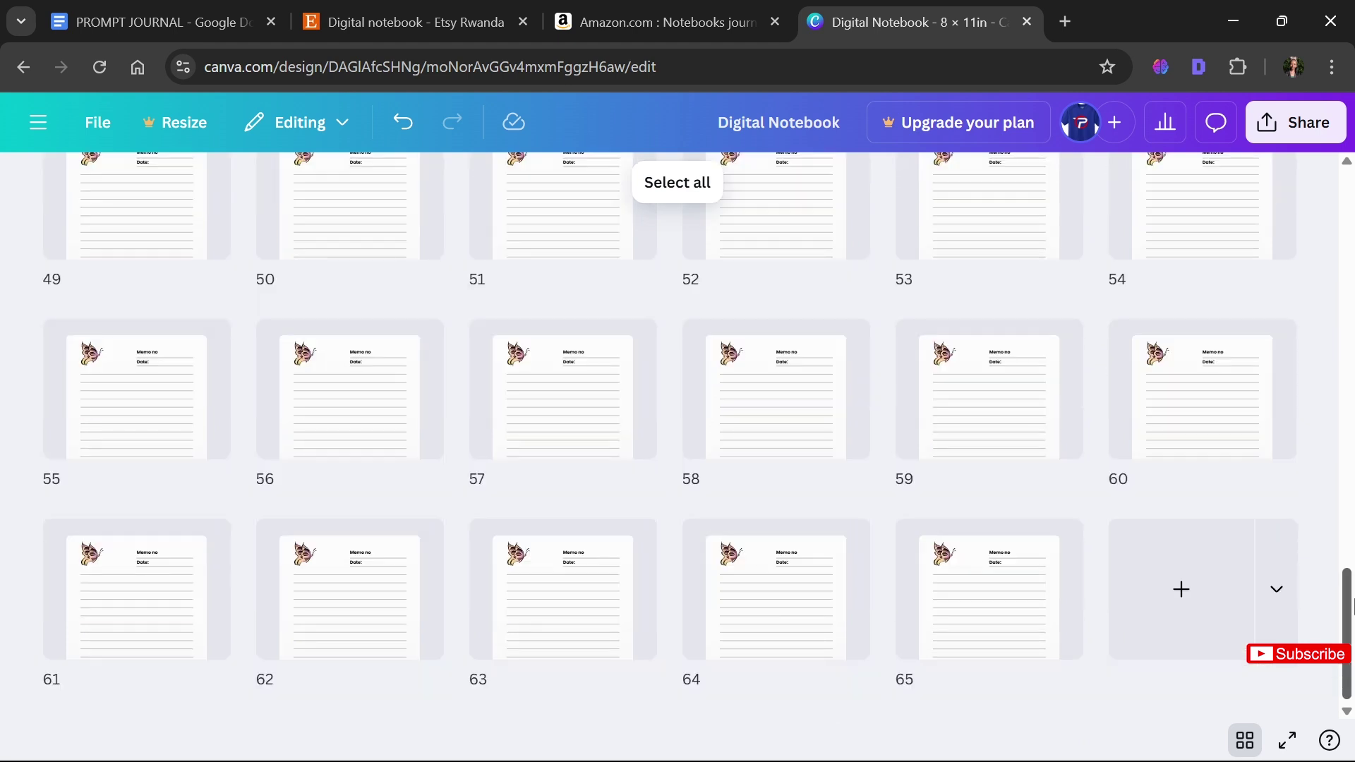
pyautogui.click(1028, 616)
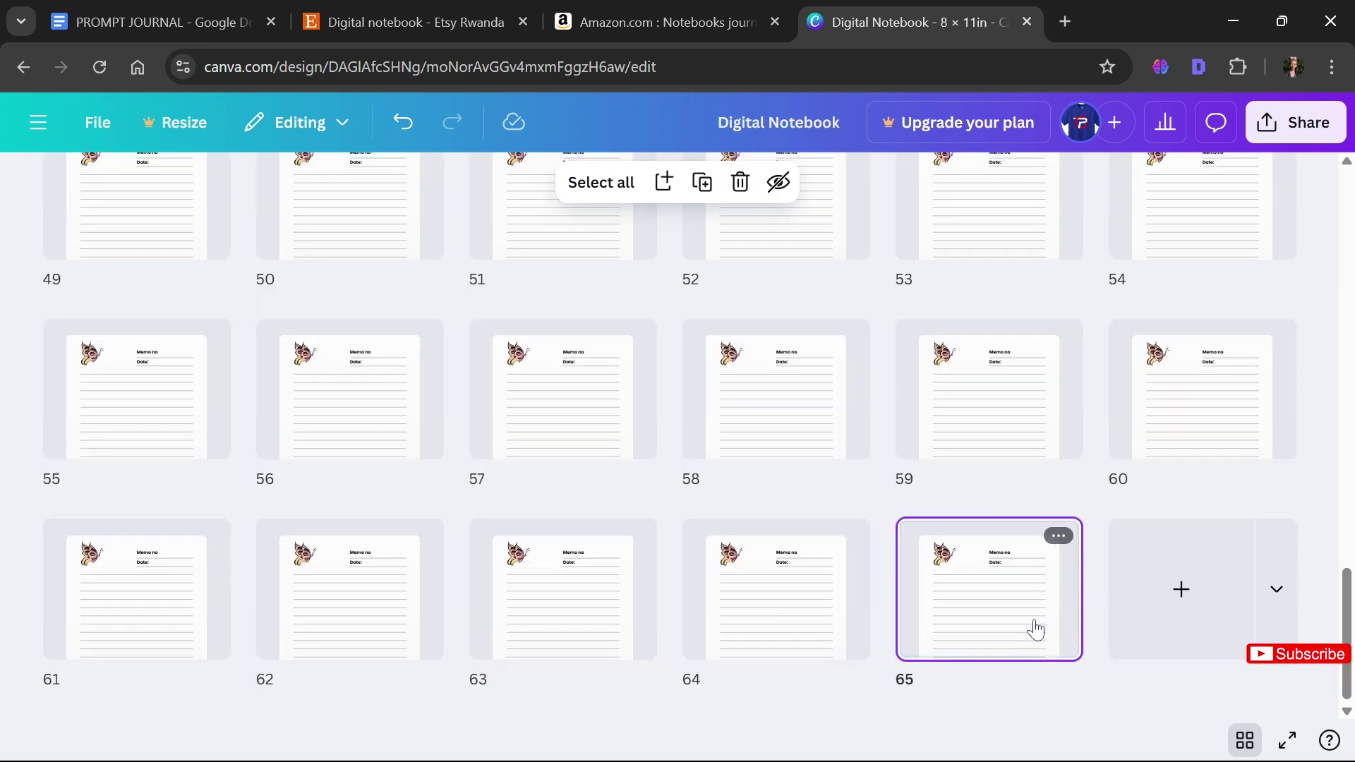
pyautogui.hotkey('ctrl', 'd')
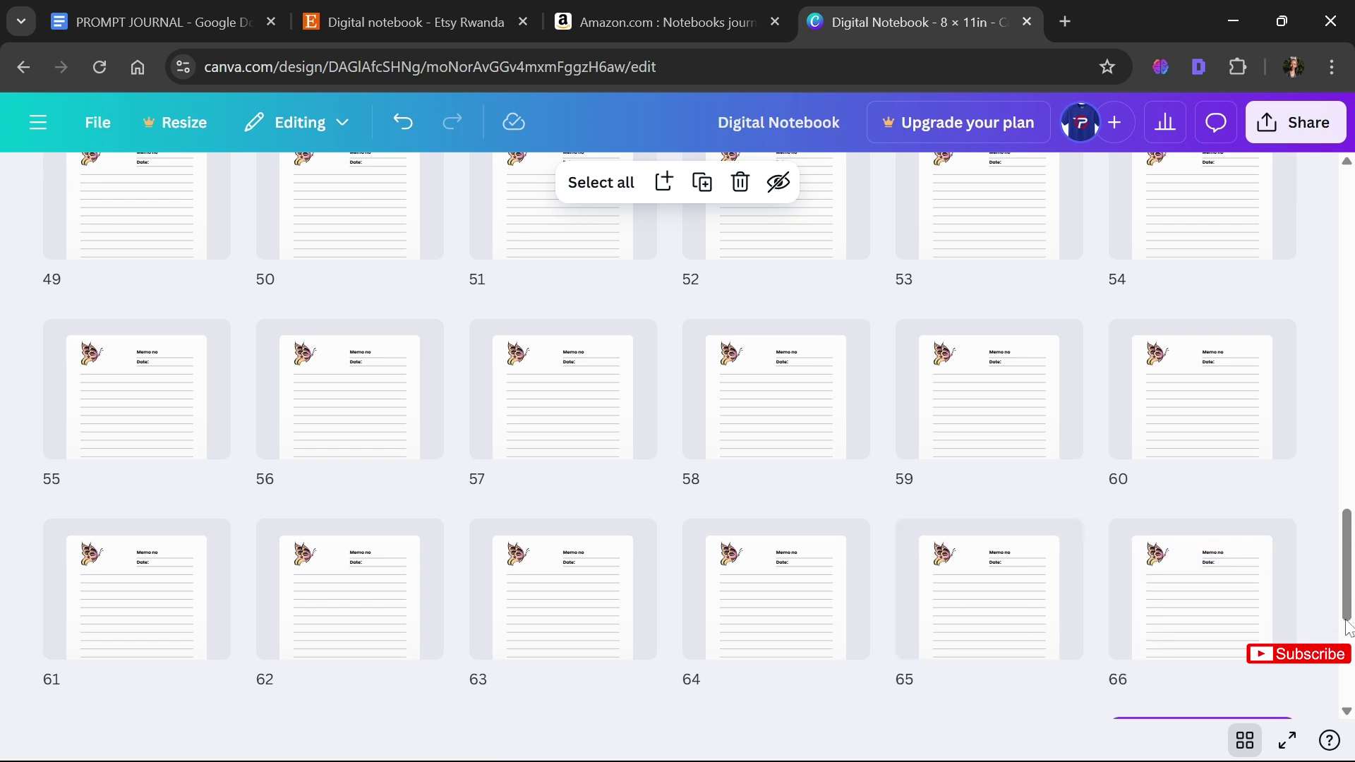
pyautogui.moveTo(1349, 628); pyautogui.dragTo(1345, 710)
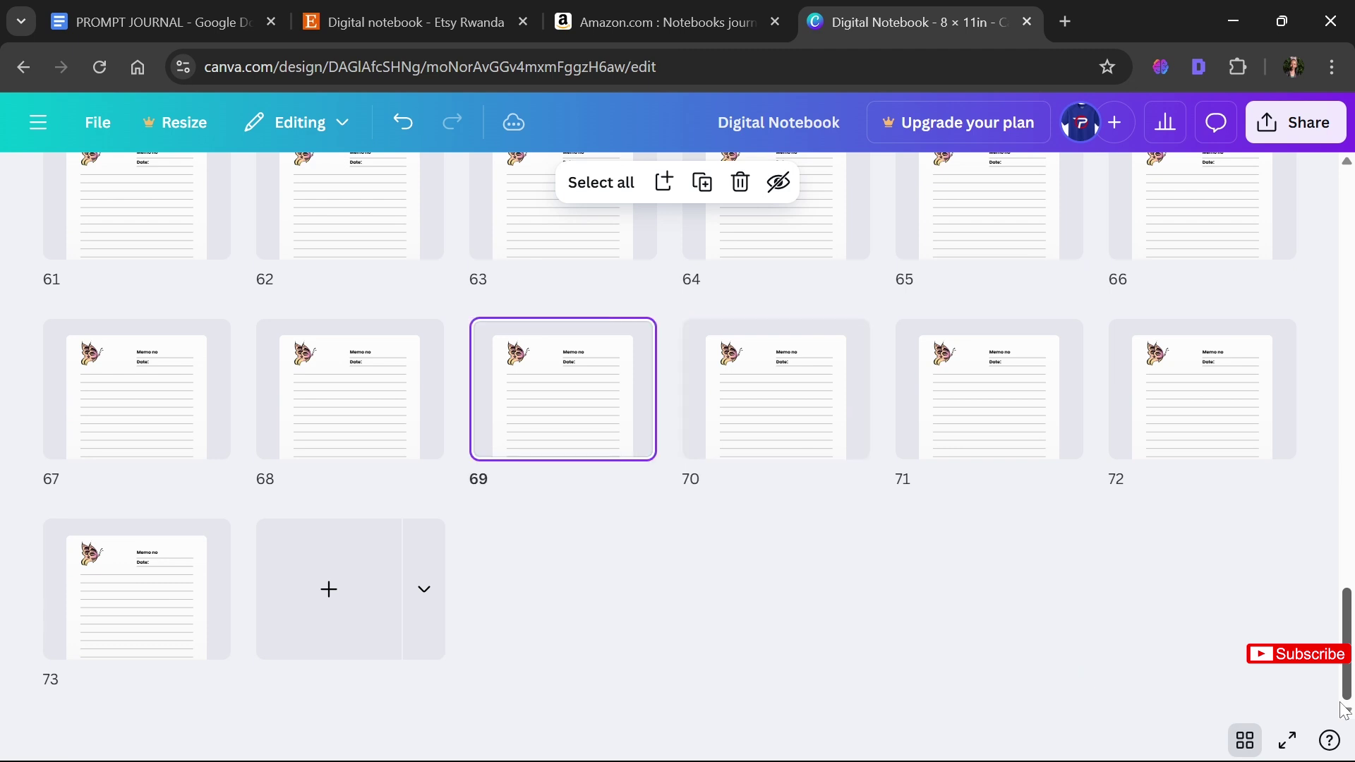
pyautogui.press('Left')
pyautogui.press('Left')
pyautogui.press('Left')
# Return from grid view to the page editor and review the cover and the duplicated ruled pages
pyautogui.scroll(20, 627, 300)
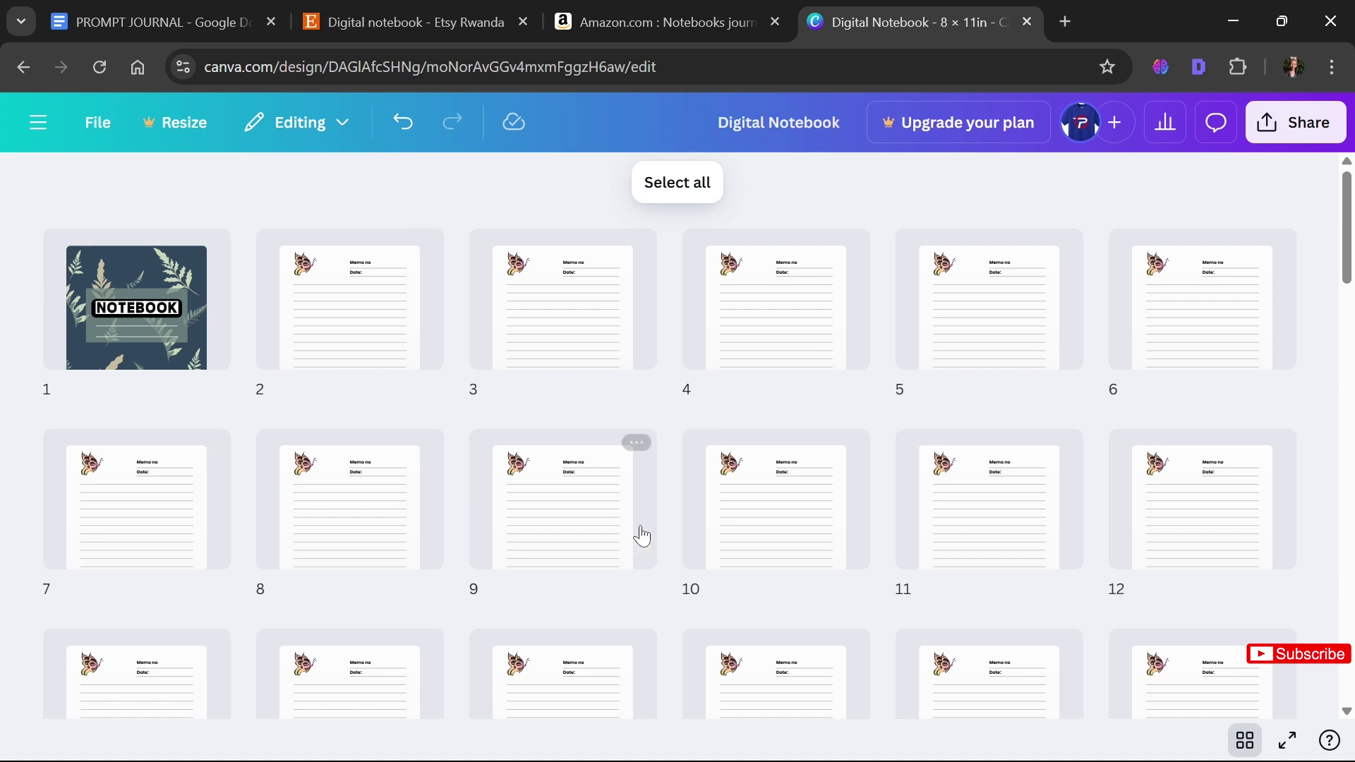
pyautogui.click(1245, 741)
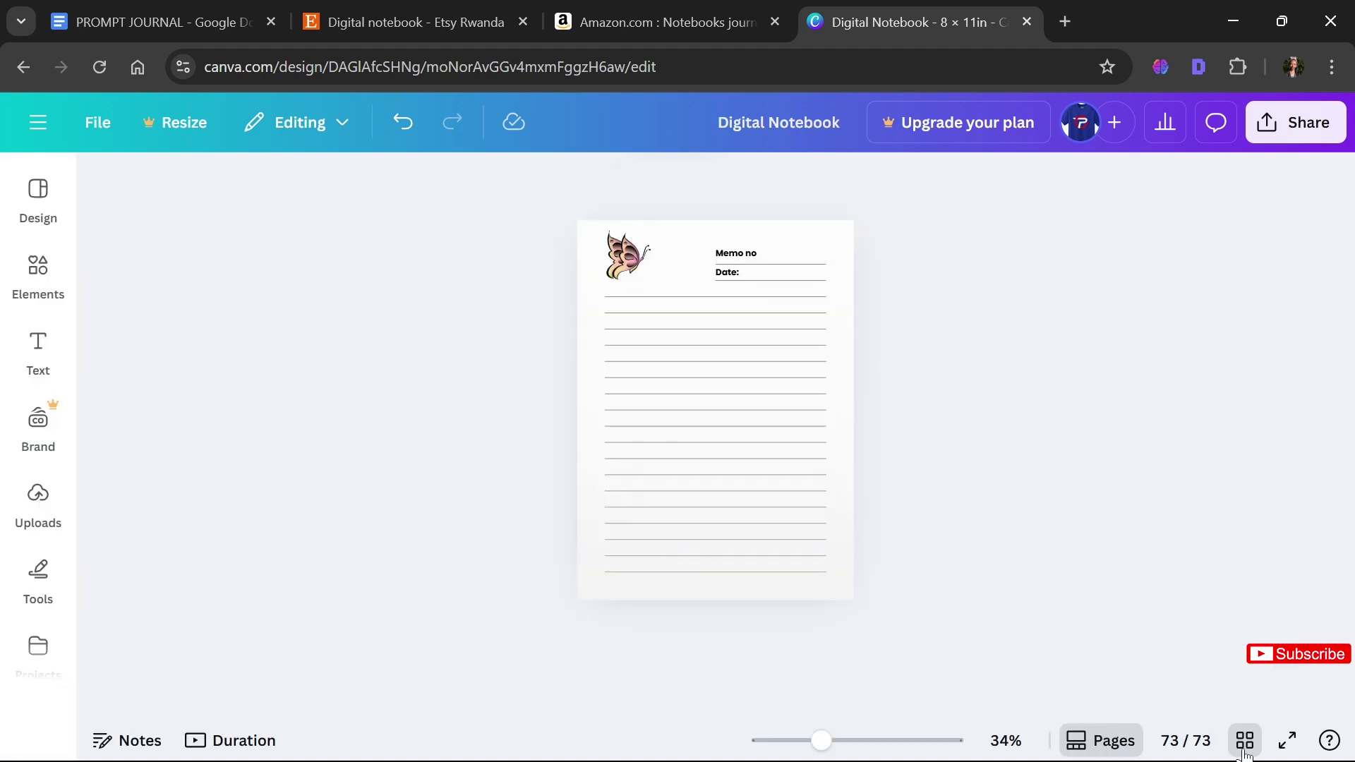
pyautogui.moveTo(1347, 706); pyautogui.dragTo(1349, 219)
pyautogui.scroll(15, 1349, 219)
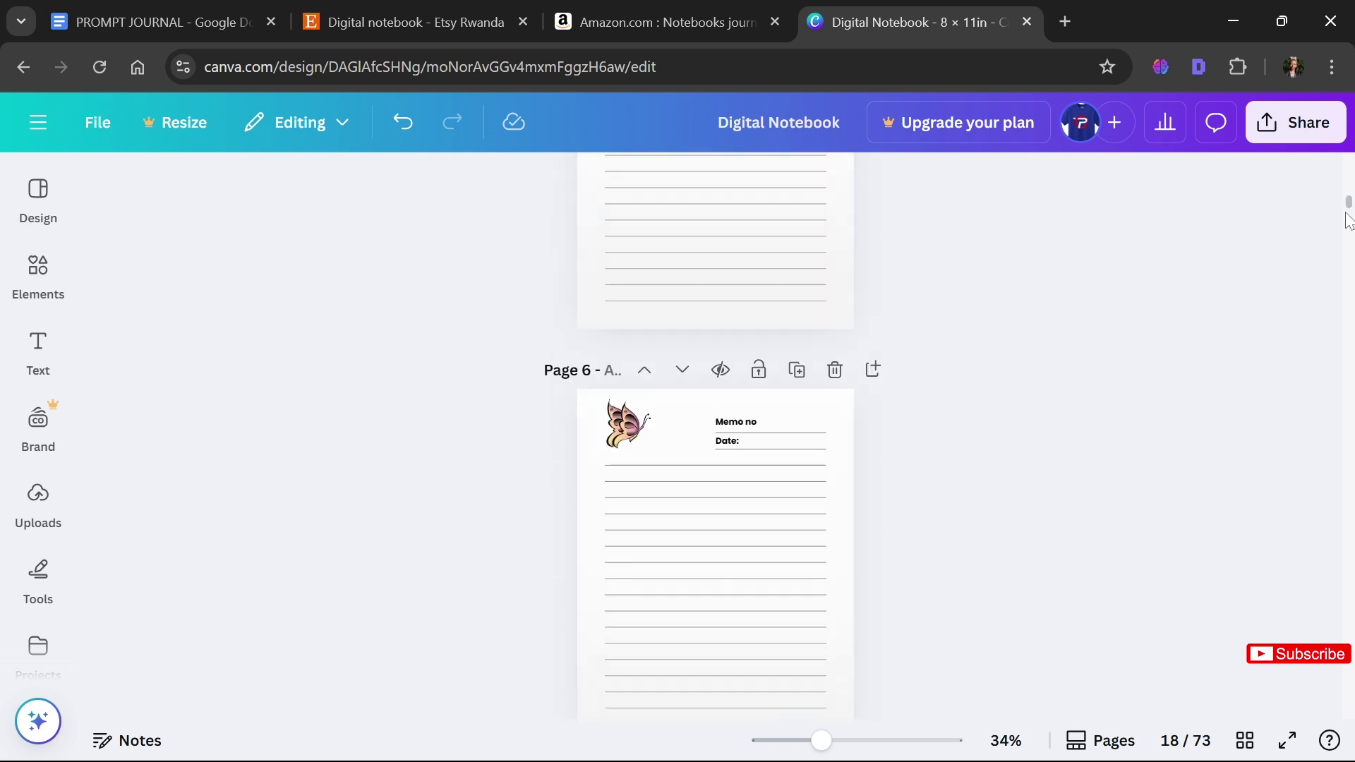
pyautogui.scroll(3, 1348, 219)
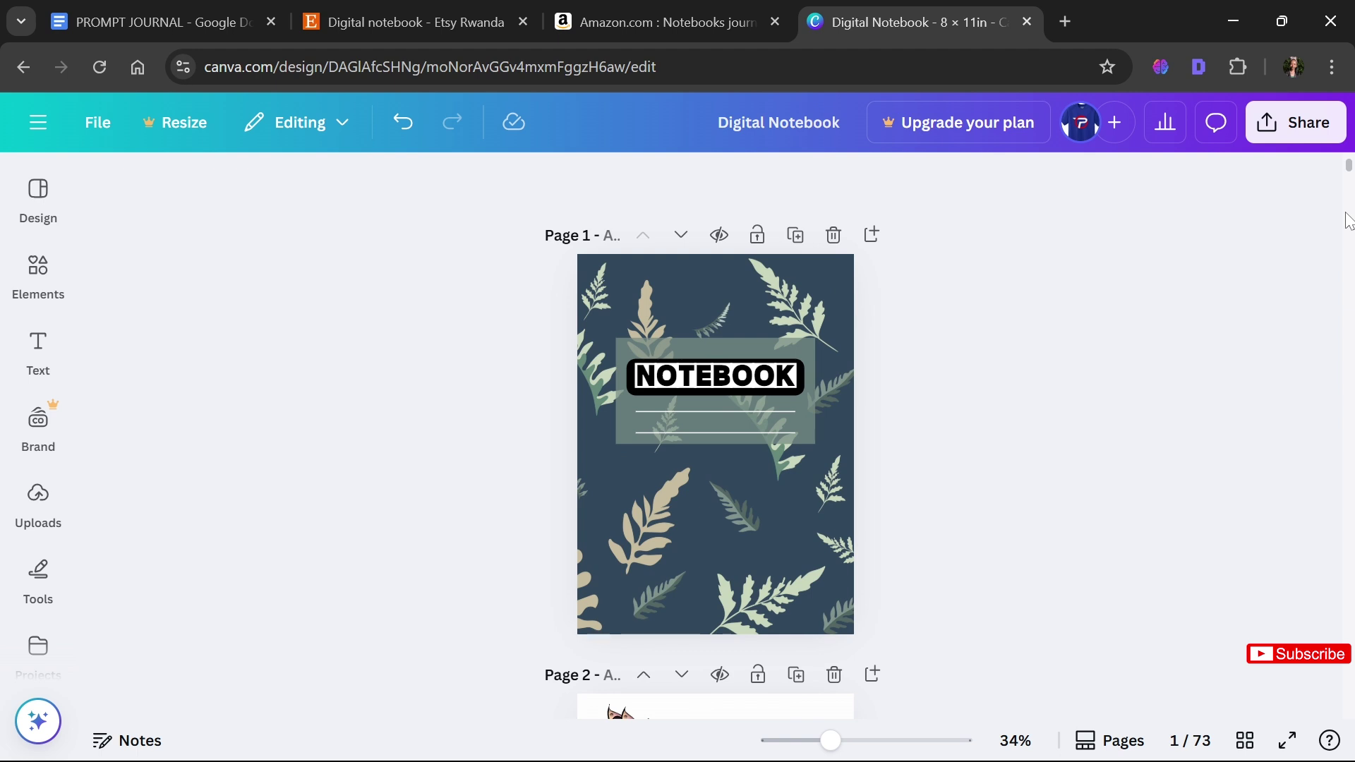
pyautogui.scroll(-11, 1348, 219)
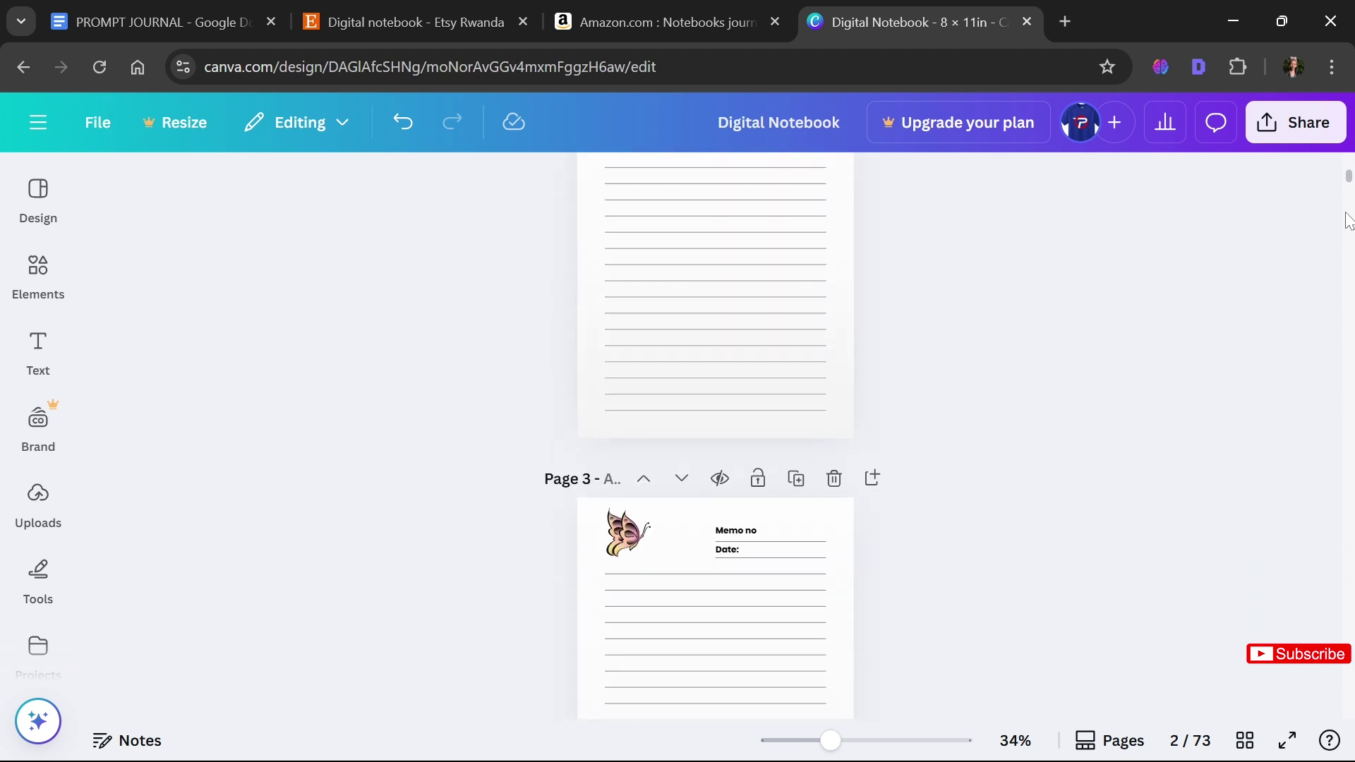
pyautogui.scroll(-3, 1348, 219)
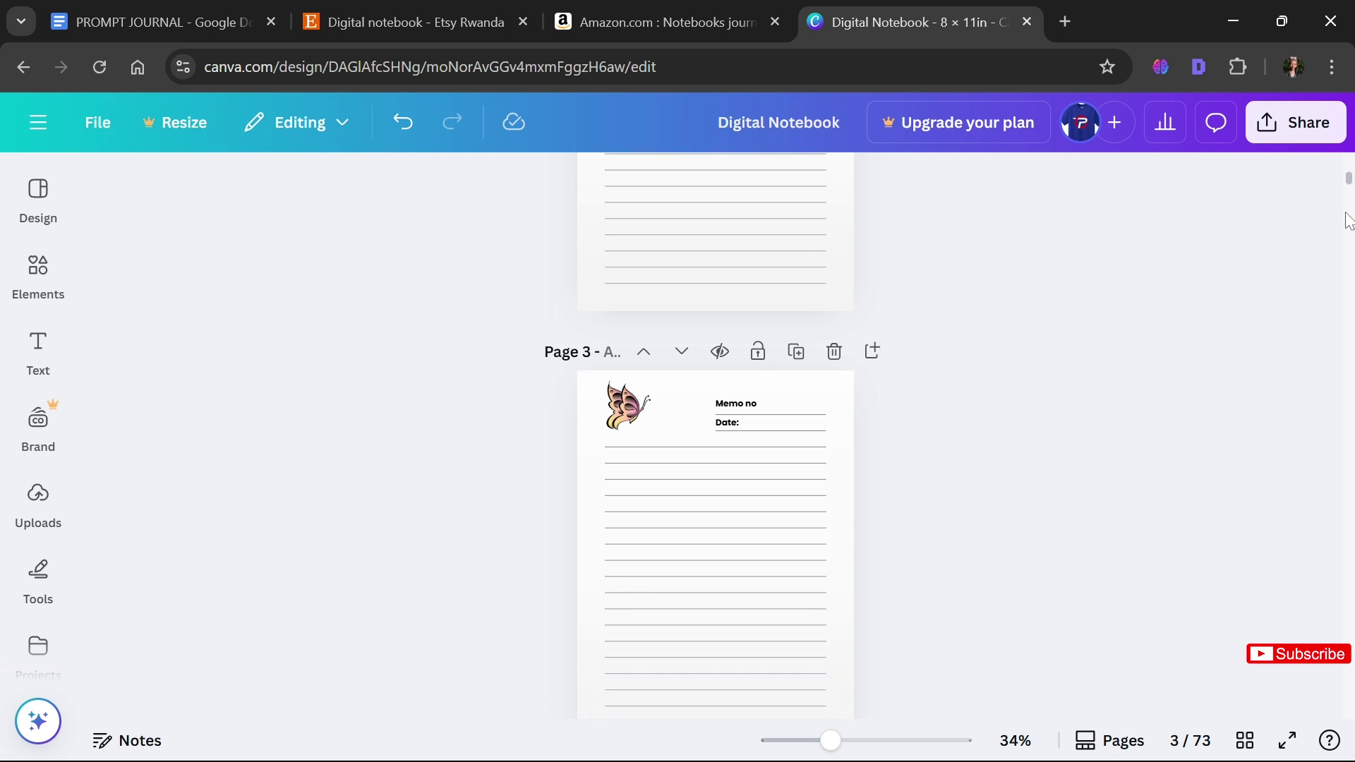
pyautogui.scroll(-5, 1348, 219)
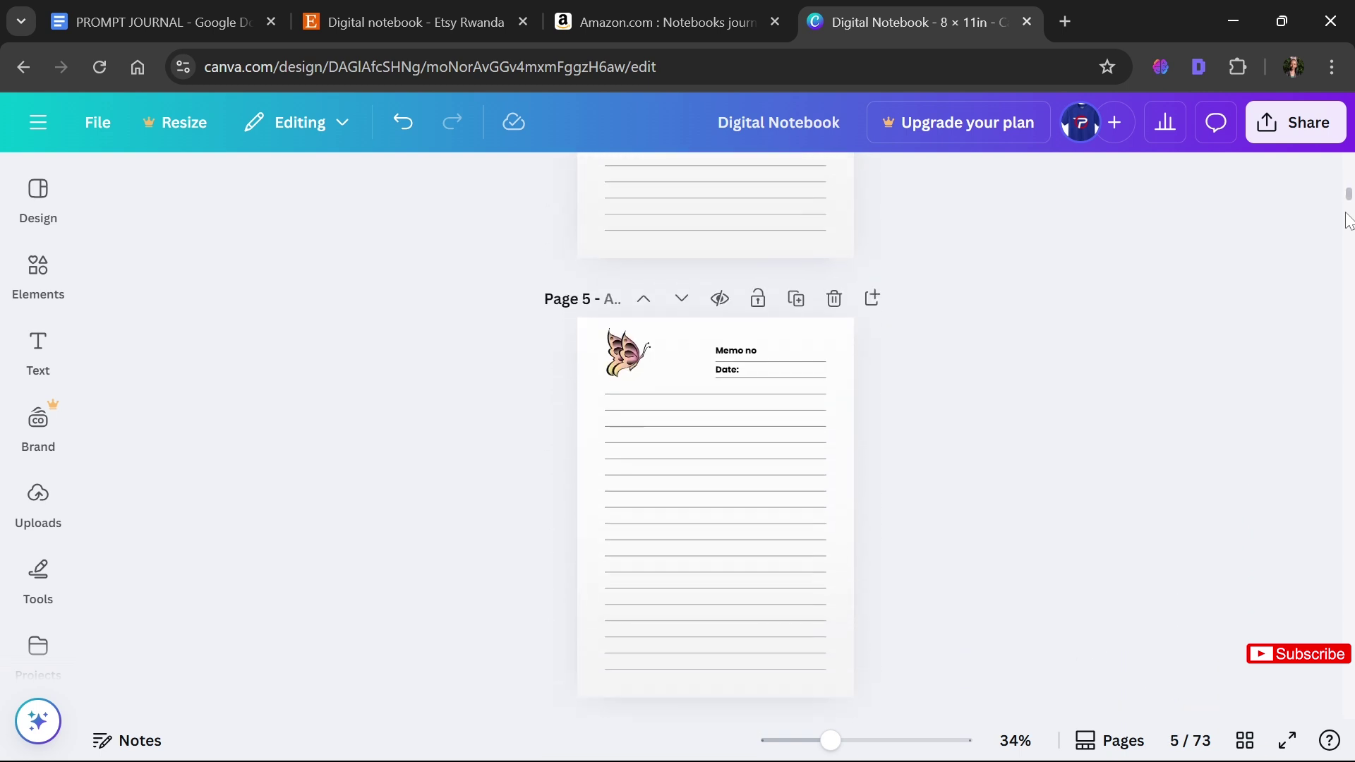
# Review the duplicated ruled memo pages from page 5 through page 9 and return to the cover
pyautogui.scroll(-15, 1348, 220)
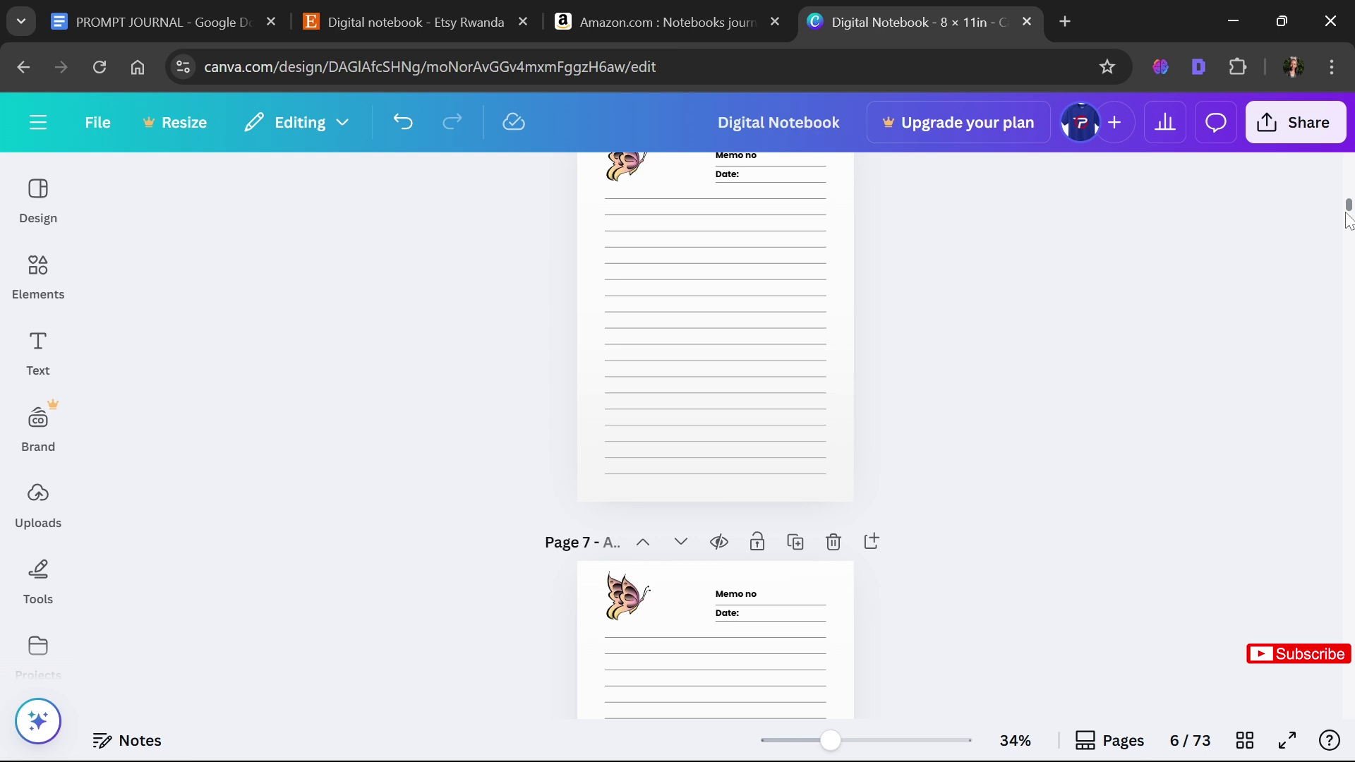
pyautogui.scroll(-14, 1349, 220)
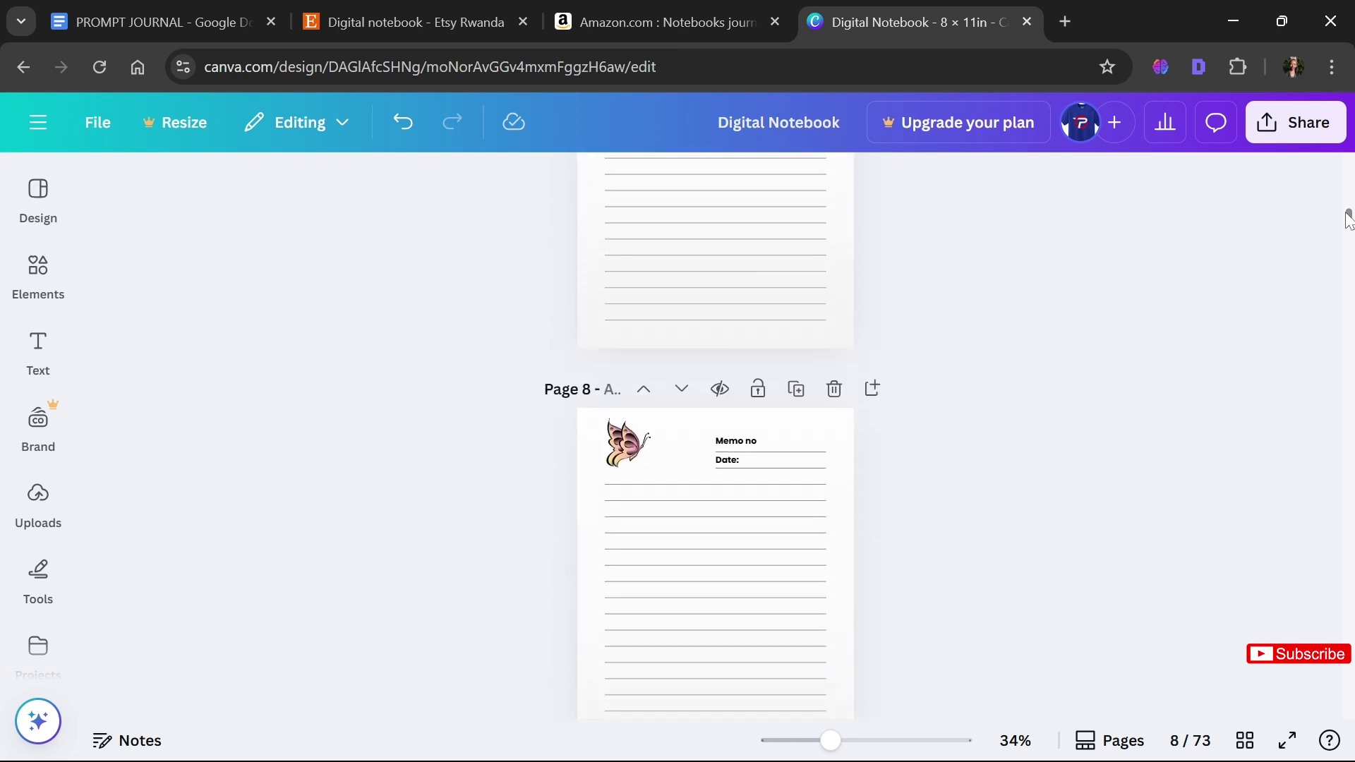
pyautogui.scroll(-2, 1348, 220)
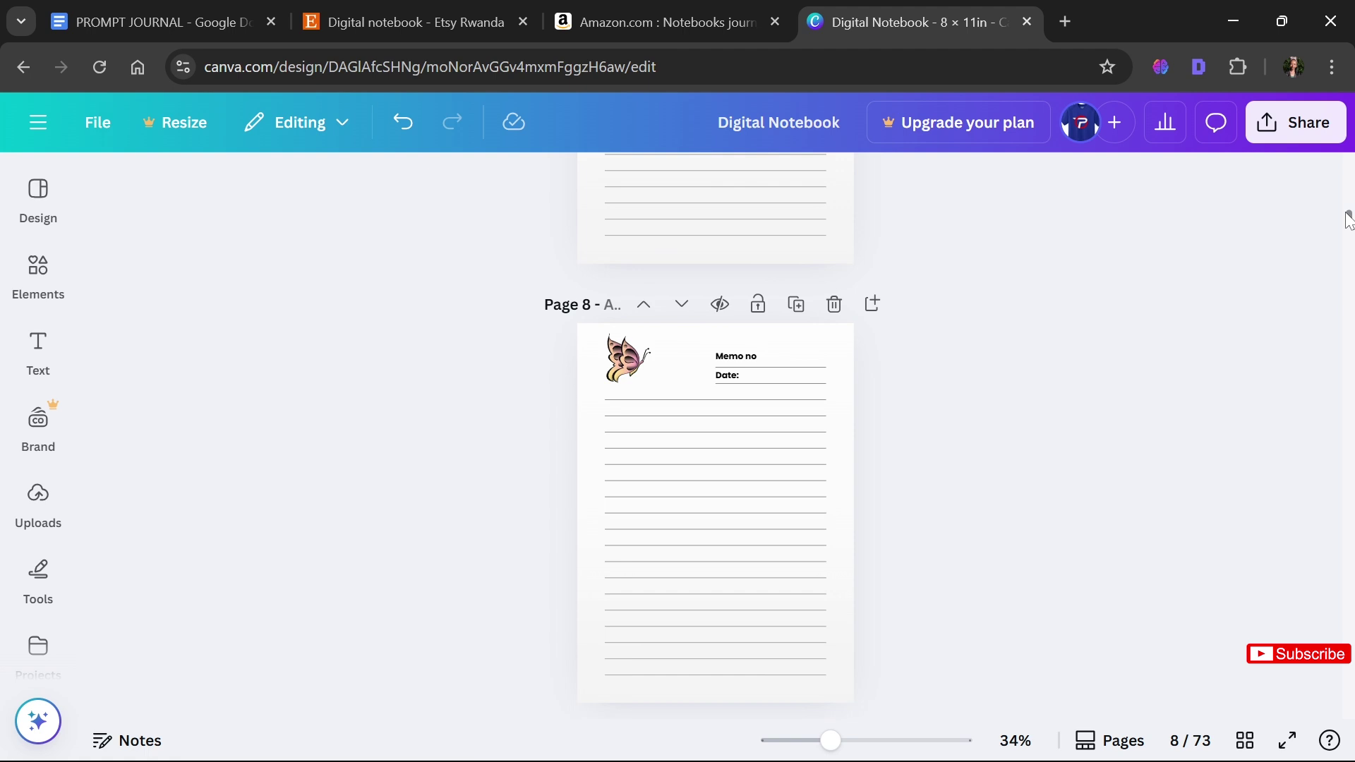
pyautogui.scroll(-9, 1348, 220)
pyautogui.scroll(1, 1349, 220)
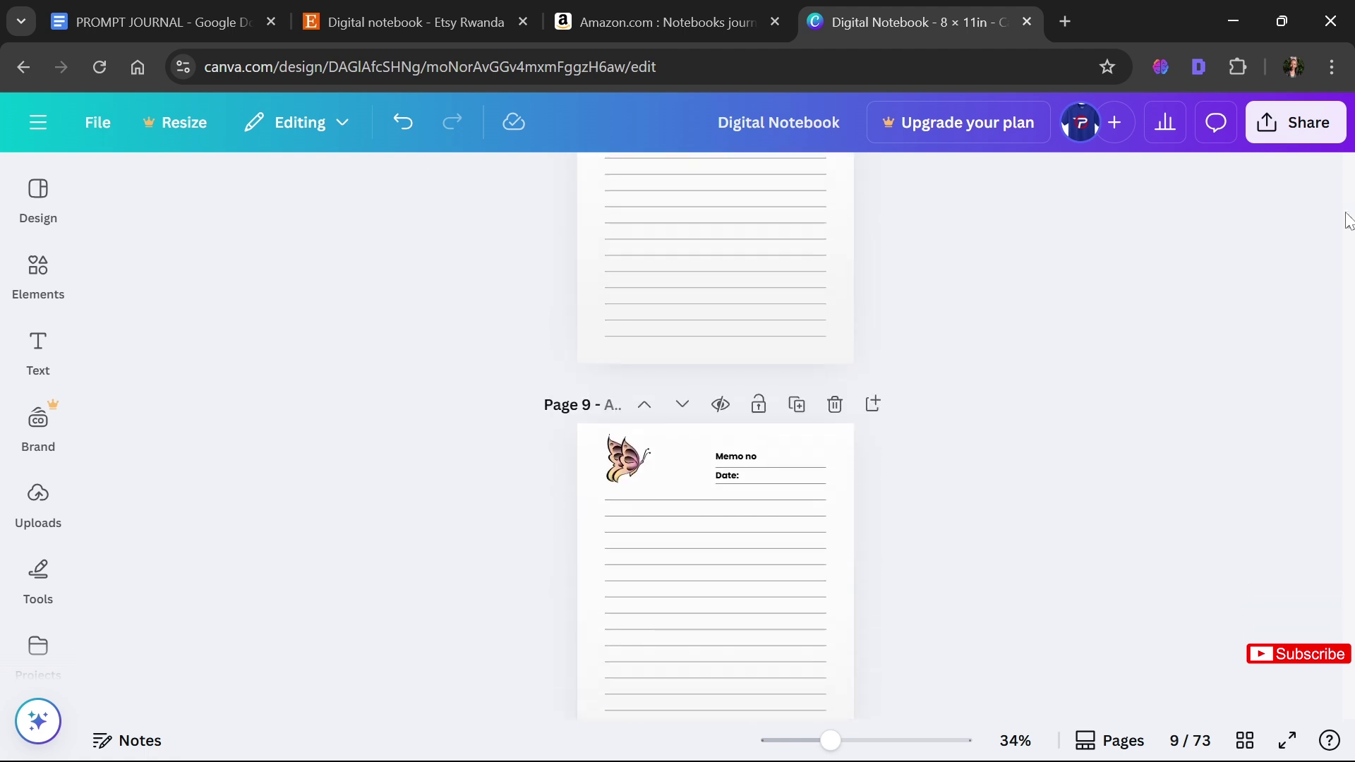
pyautogui.scroll(20, 1349, 220)
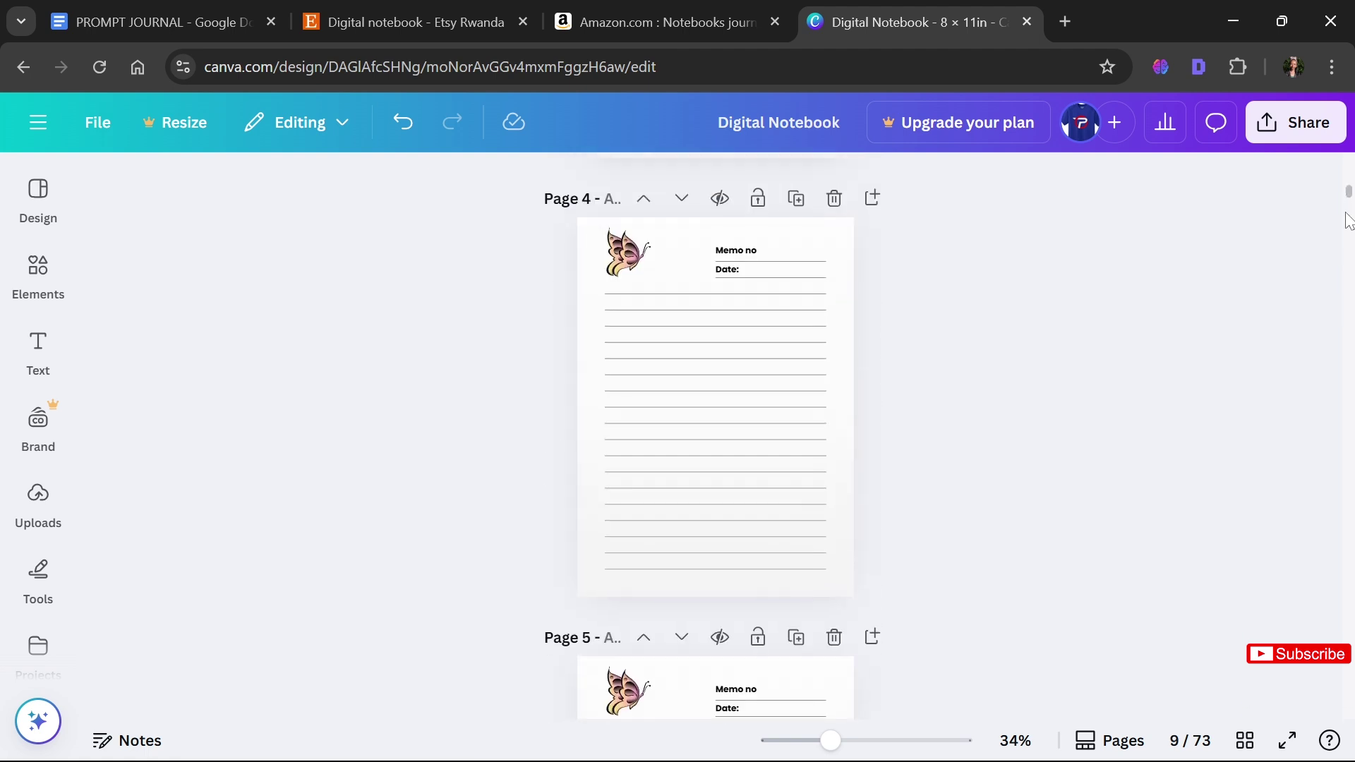
pyautogui.scroll(20, 1348, 221)
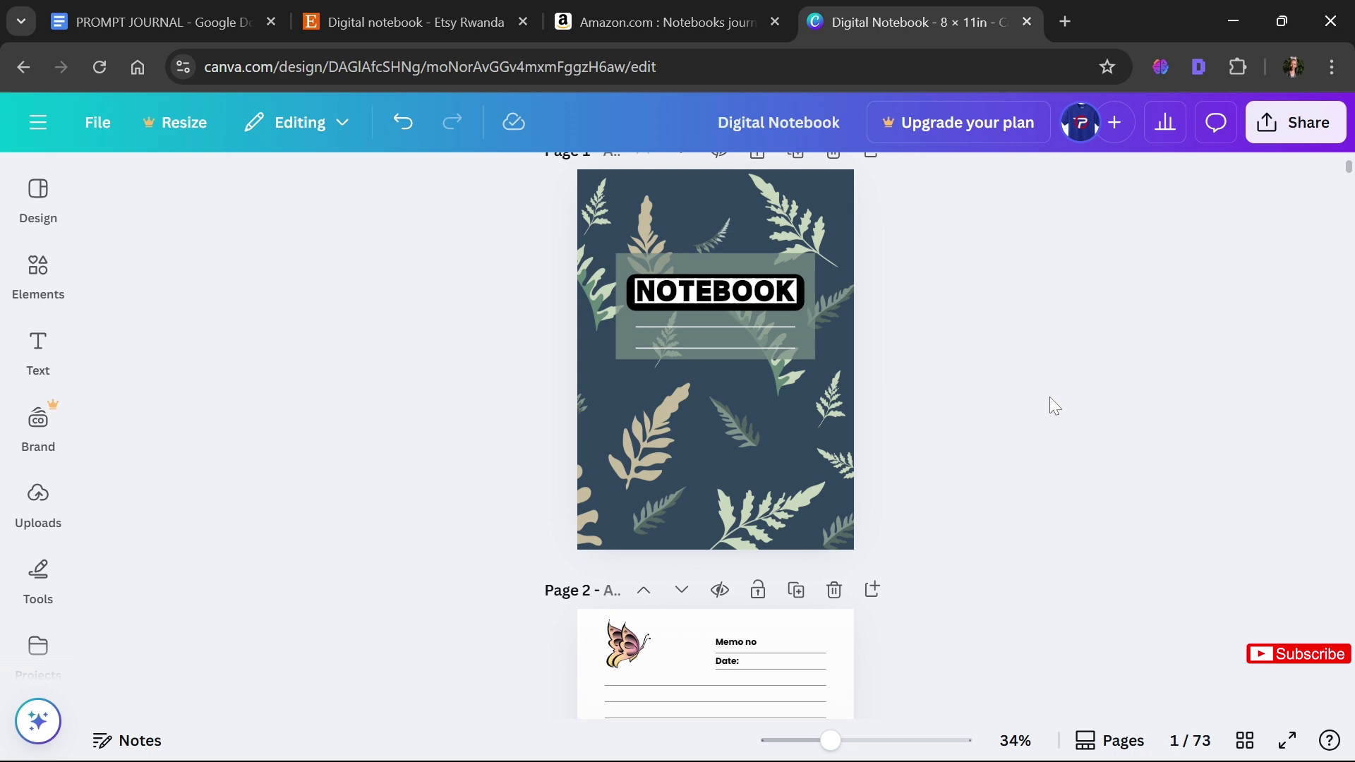
pyautogui.scroll(1, 1049, 397)
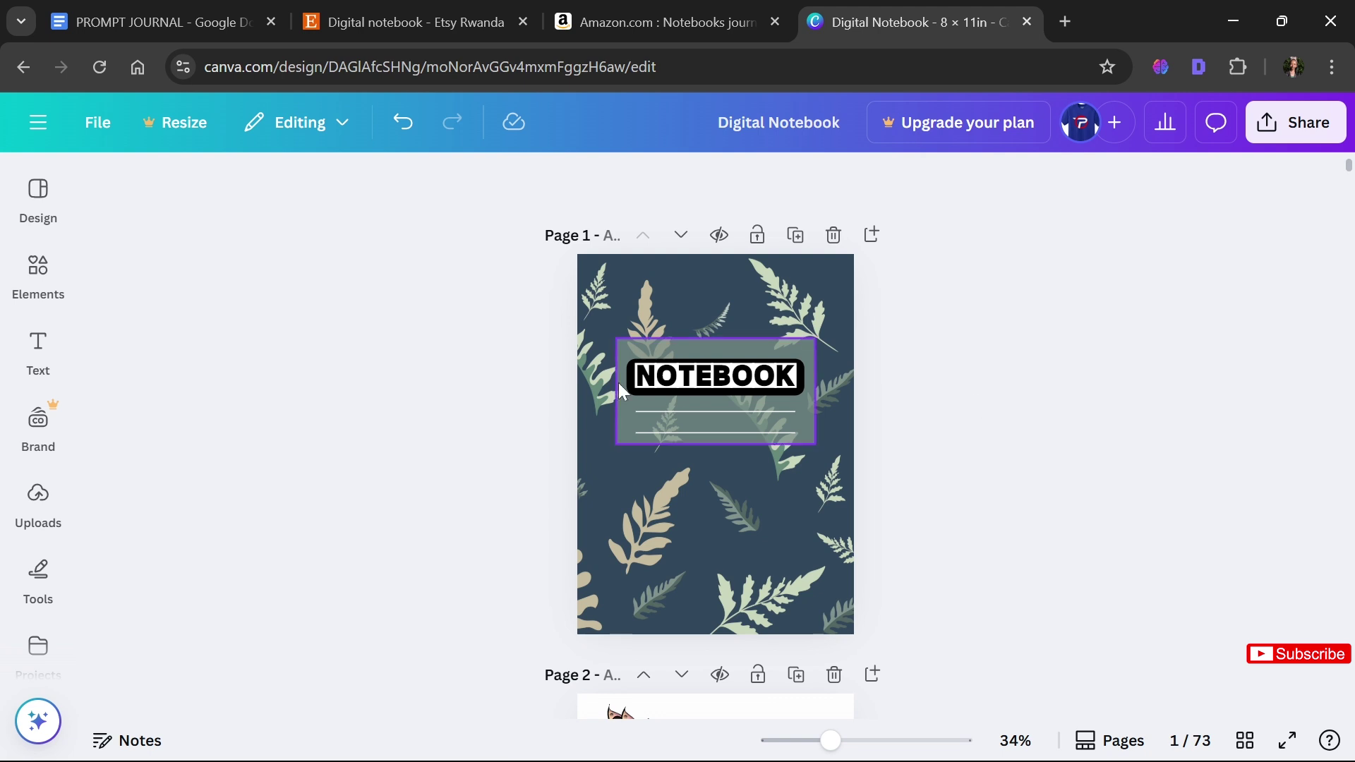
# Make a copy of the whole Digital Notebook design, look over the copy's first pages and return to the original design
pyautogui.click(104, 133)
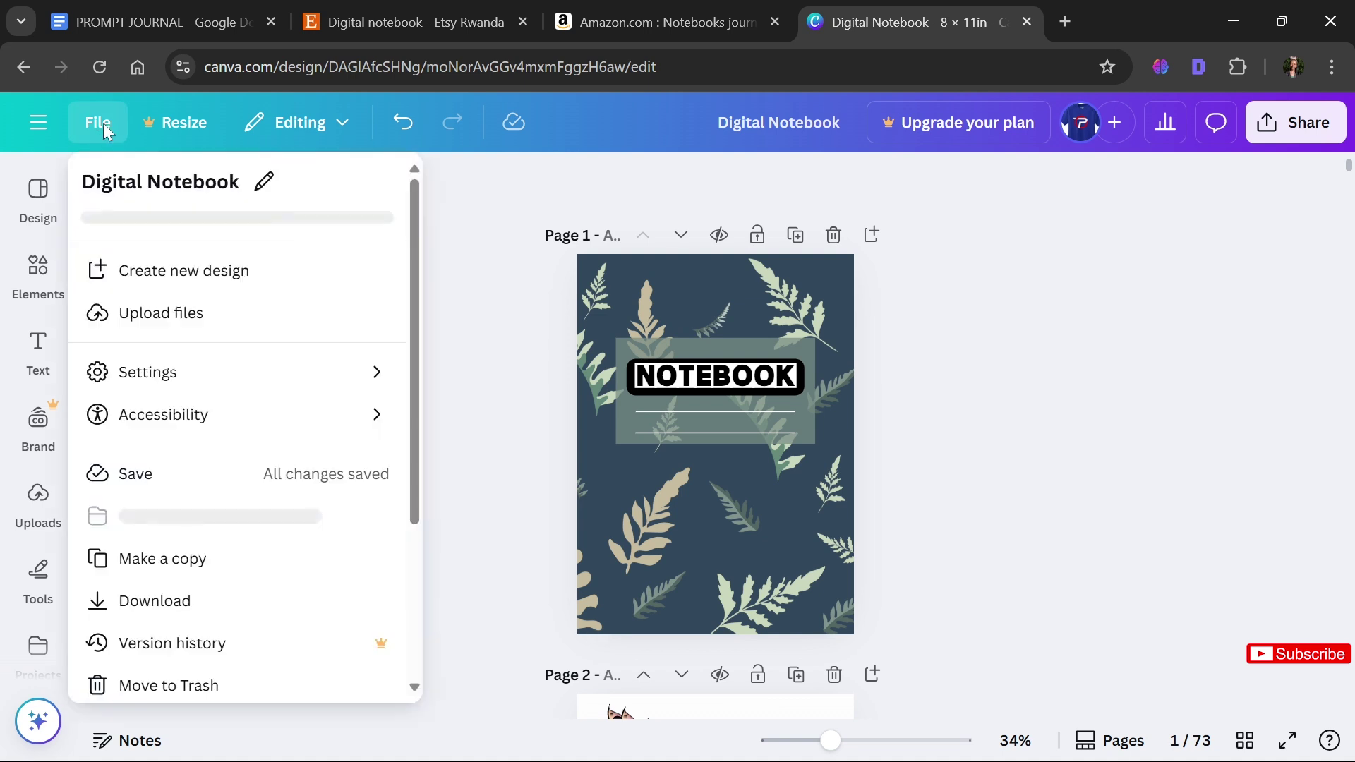
pyautogui.click(265, 571)
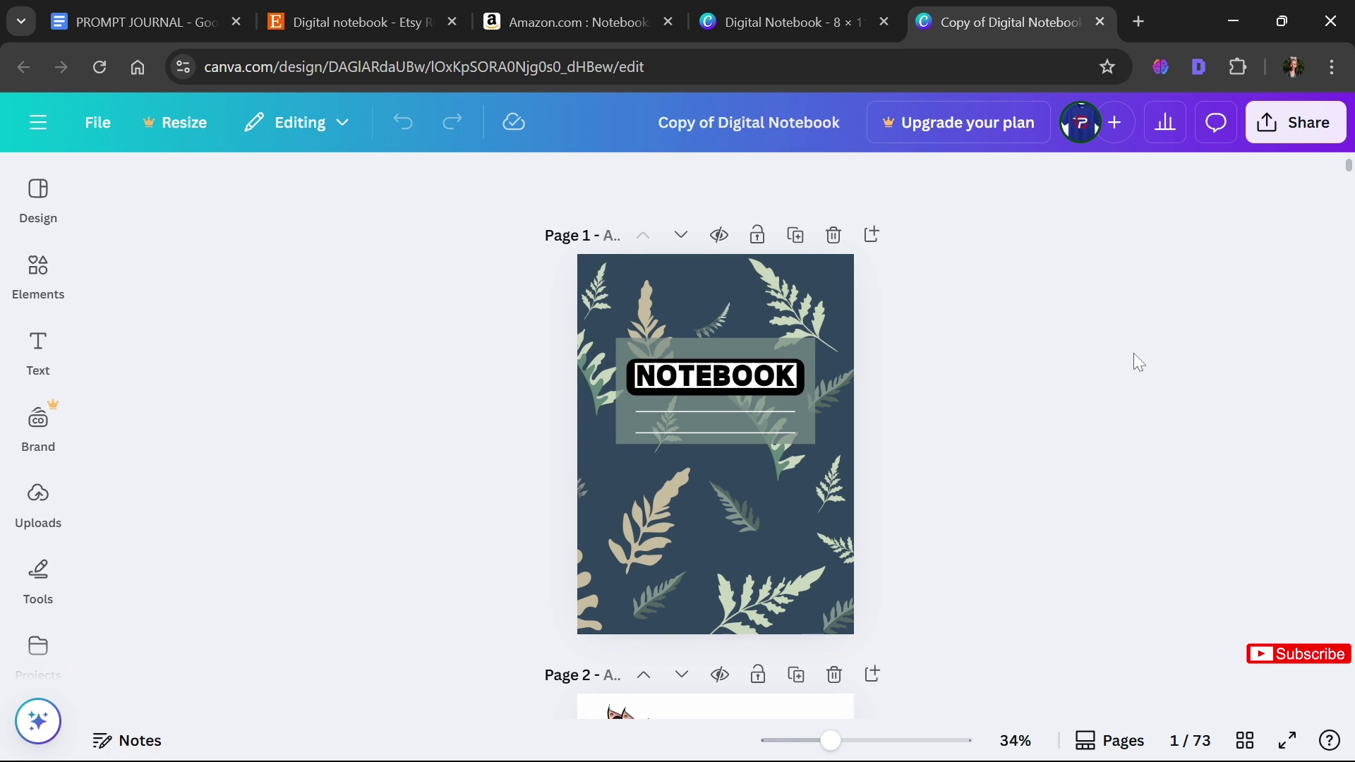
pyautogui.scroll(-5, 1134, 354)
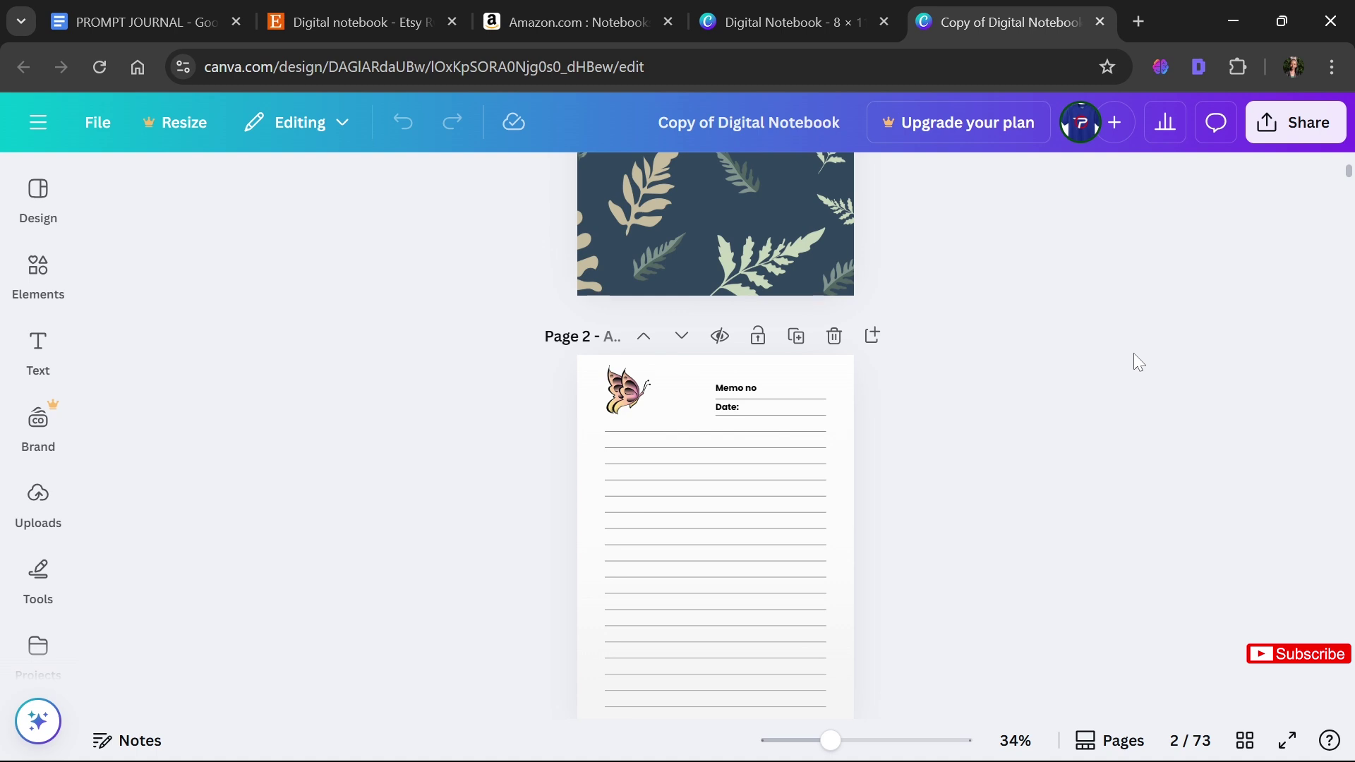
pyautogui.scroll(-5, 1133, 362)
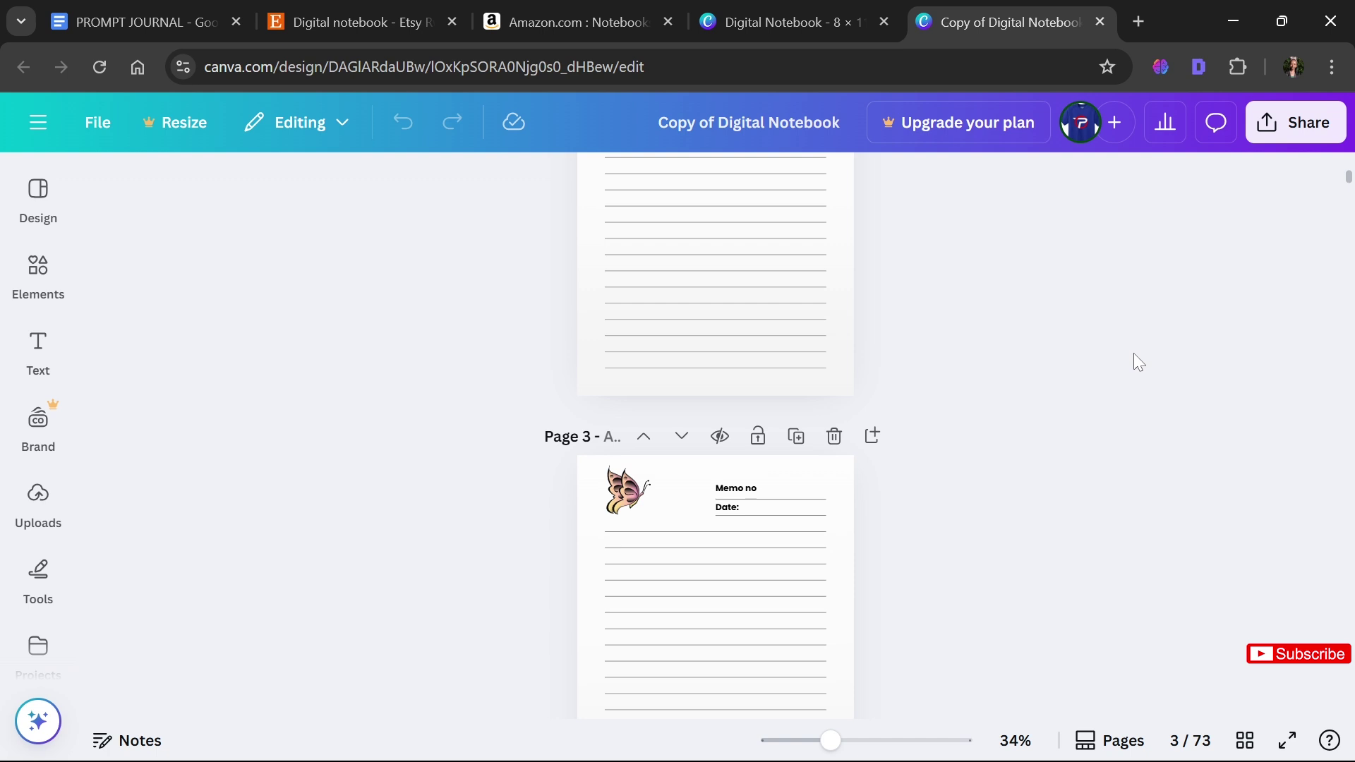
pyautogui.click(818, 15)
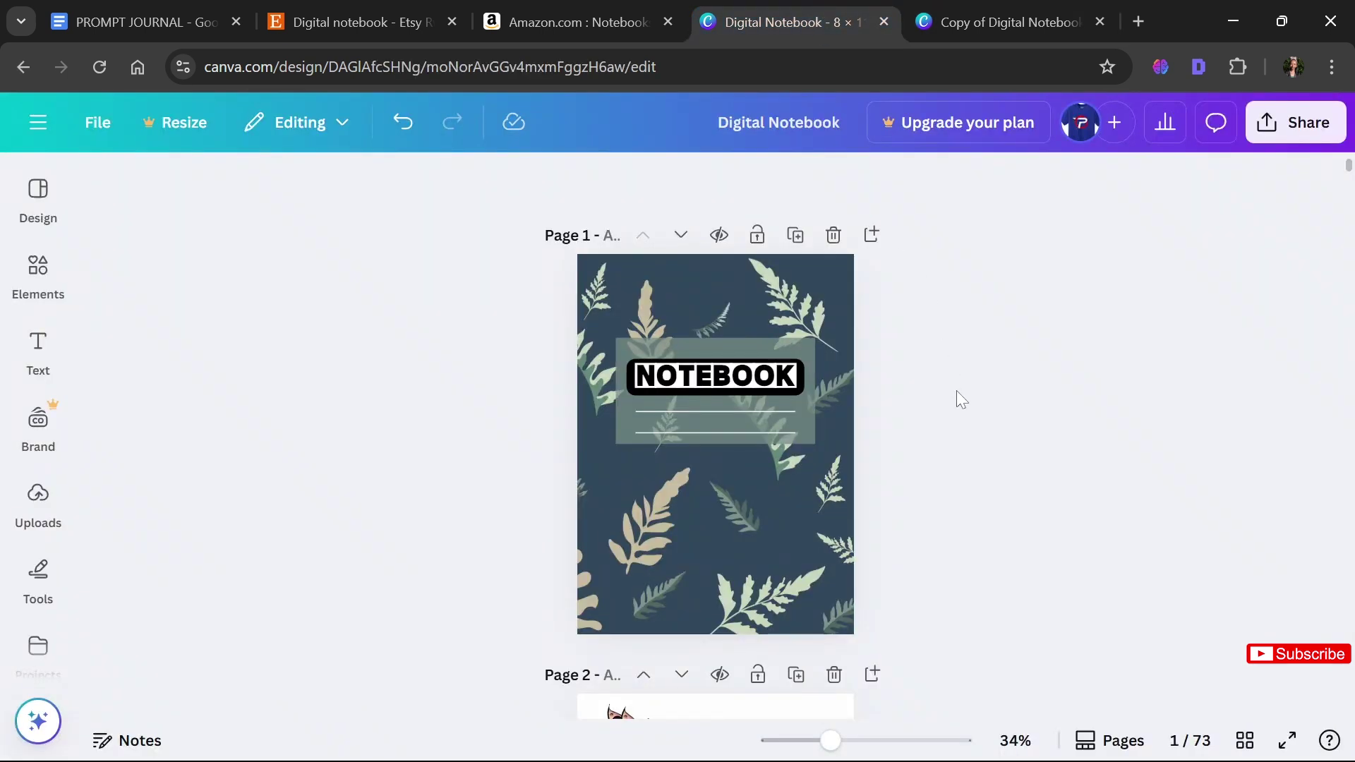
pyautogui.scroll(-2, 957, 394)
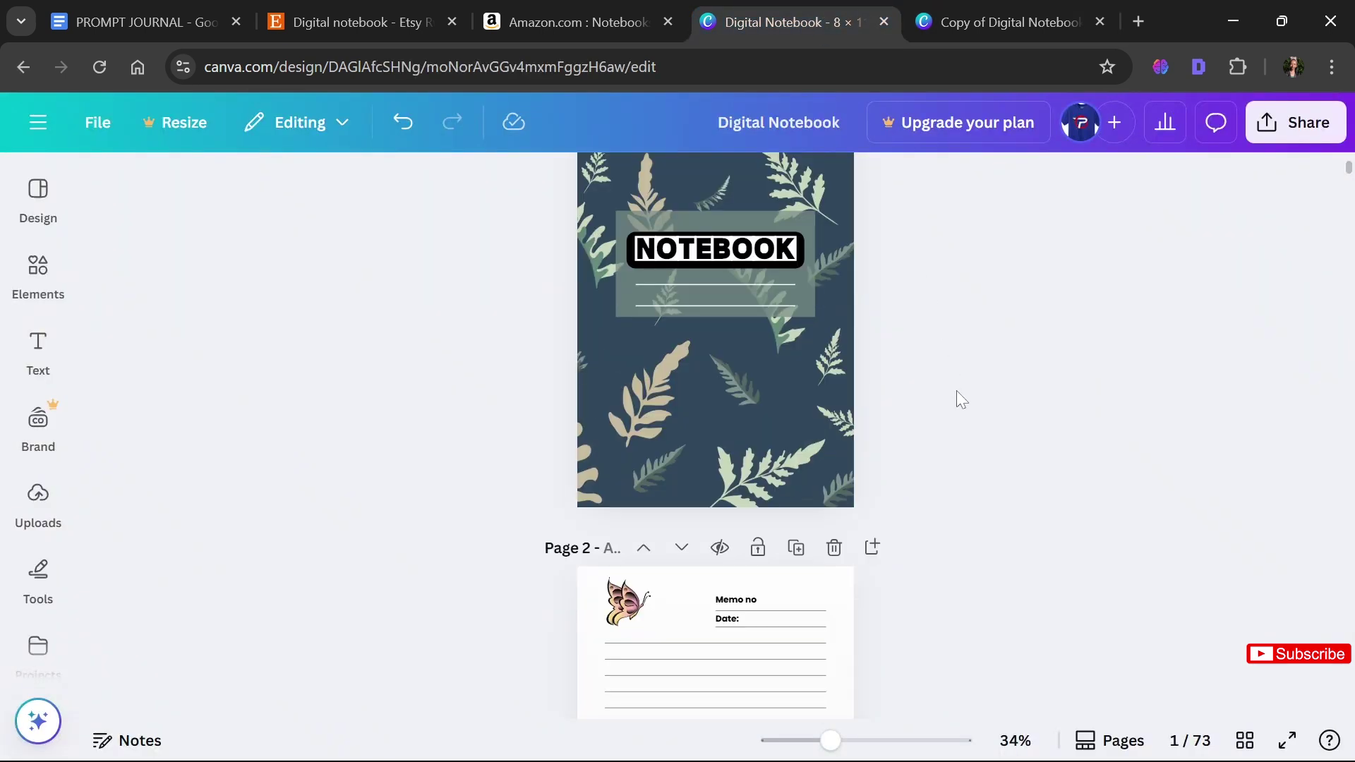